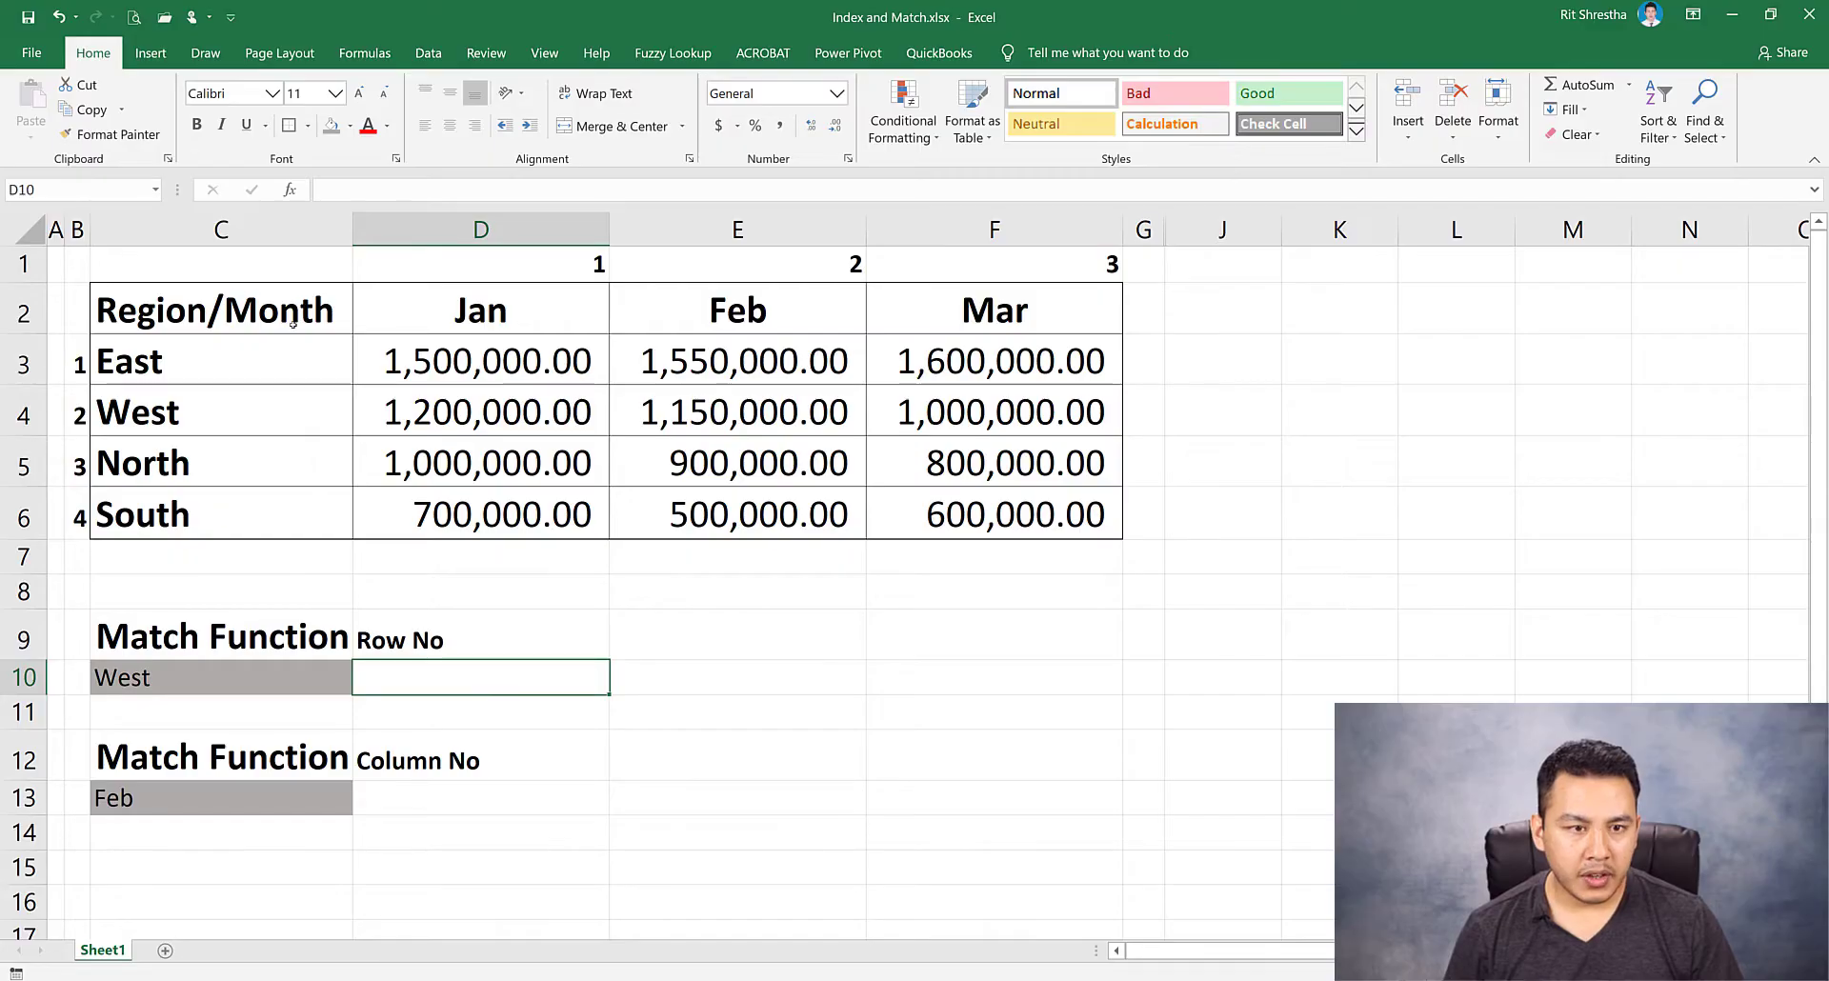
# Examine the table's month headers in D2:F2, region labels in C3:C6 and the amounts in D3:F6.
pyautogui.click(482, 306)
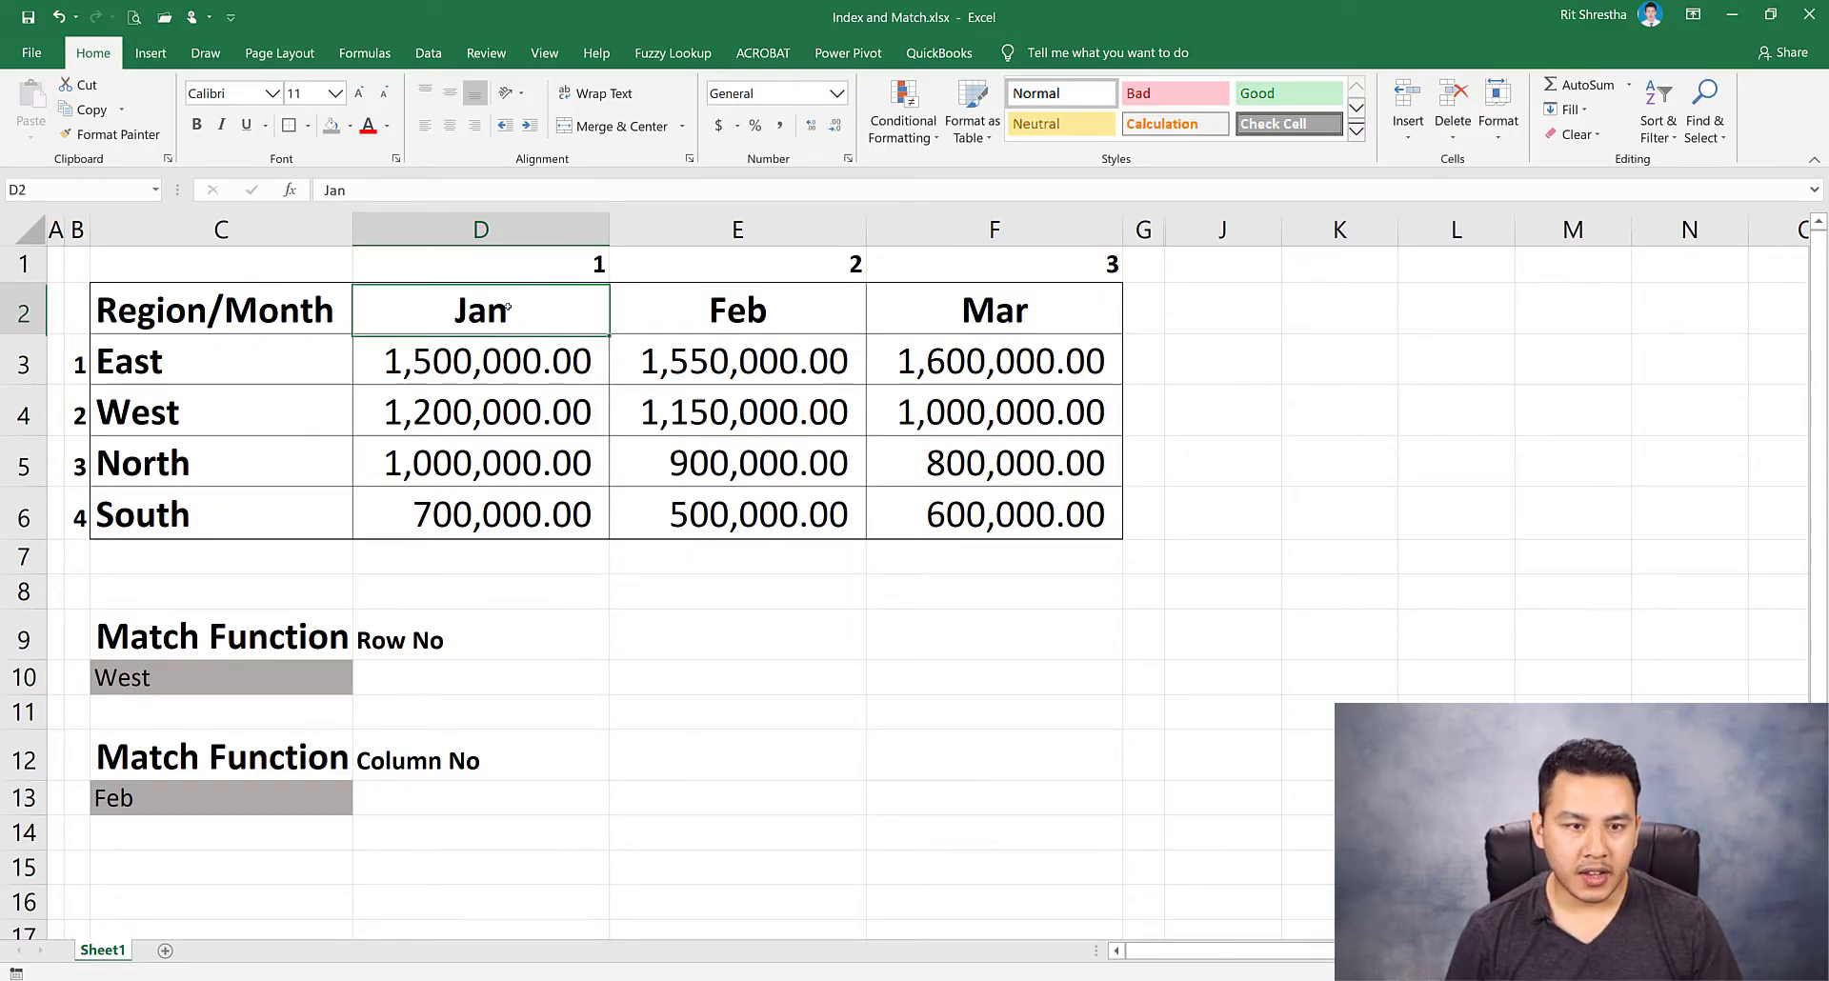
pyautogui.click(665, 284)
pyautogui.click(934, 303)
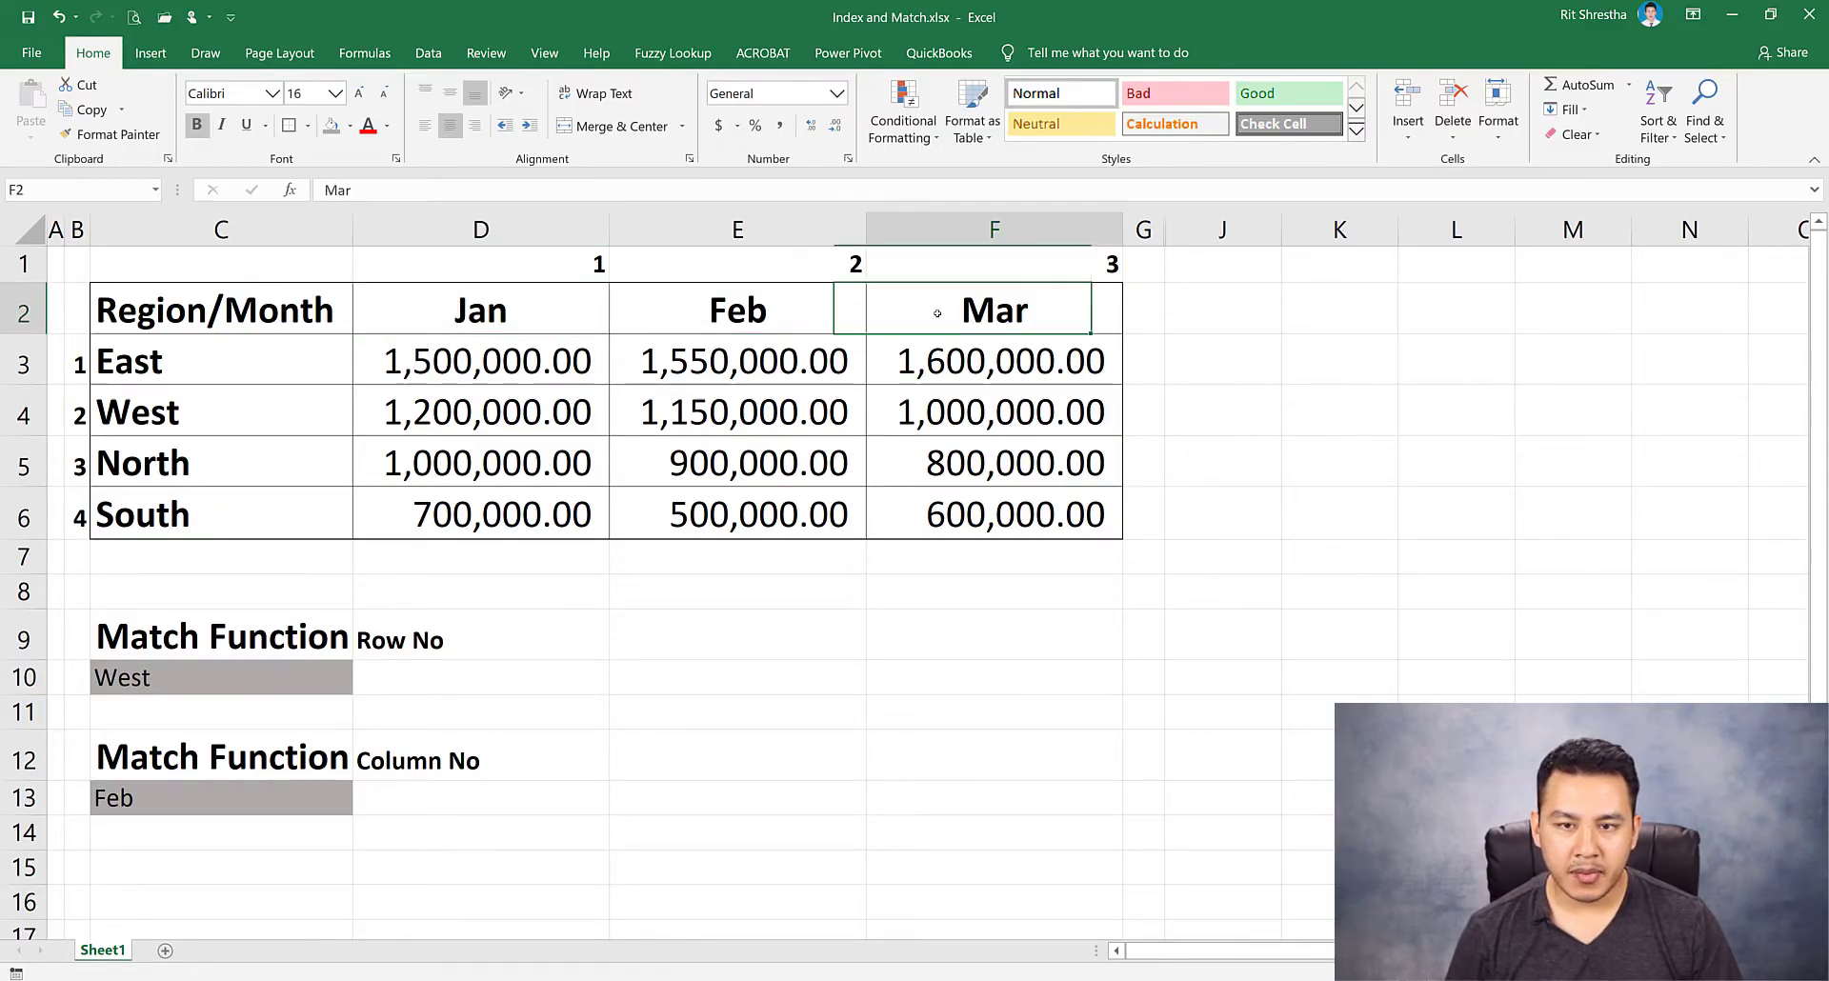
pyautogui.click(158, 365)
pyautogui.click(181, 415)
pyautogui.click(198, 464)
pyautogui.click(214, 504)
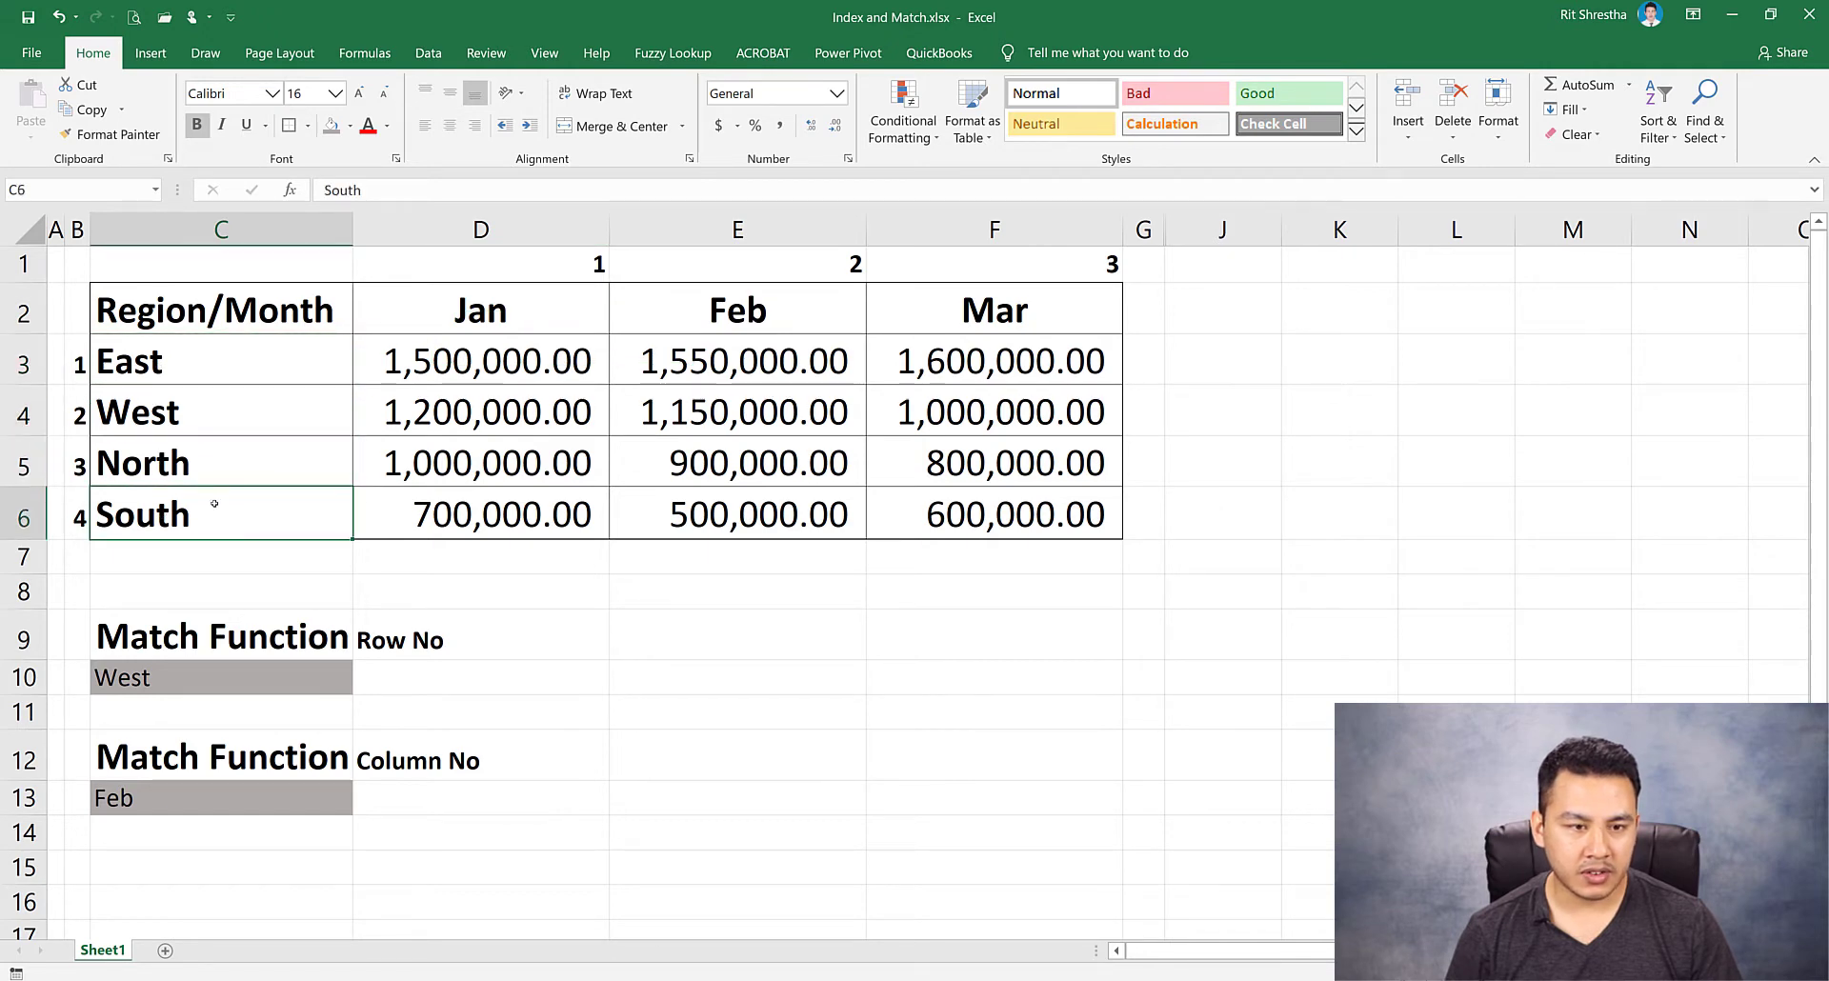
pyautogui.moveTo(485, 343); pyautogui.dragTo(933, 514)
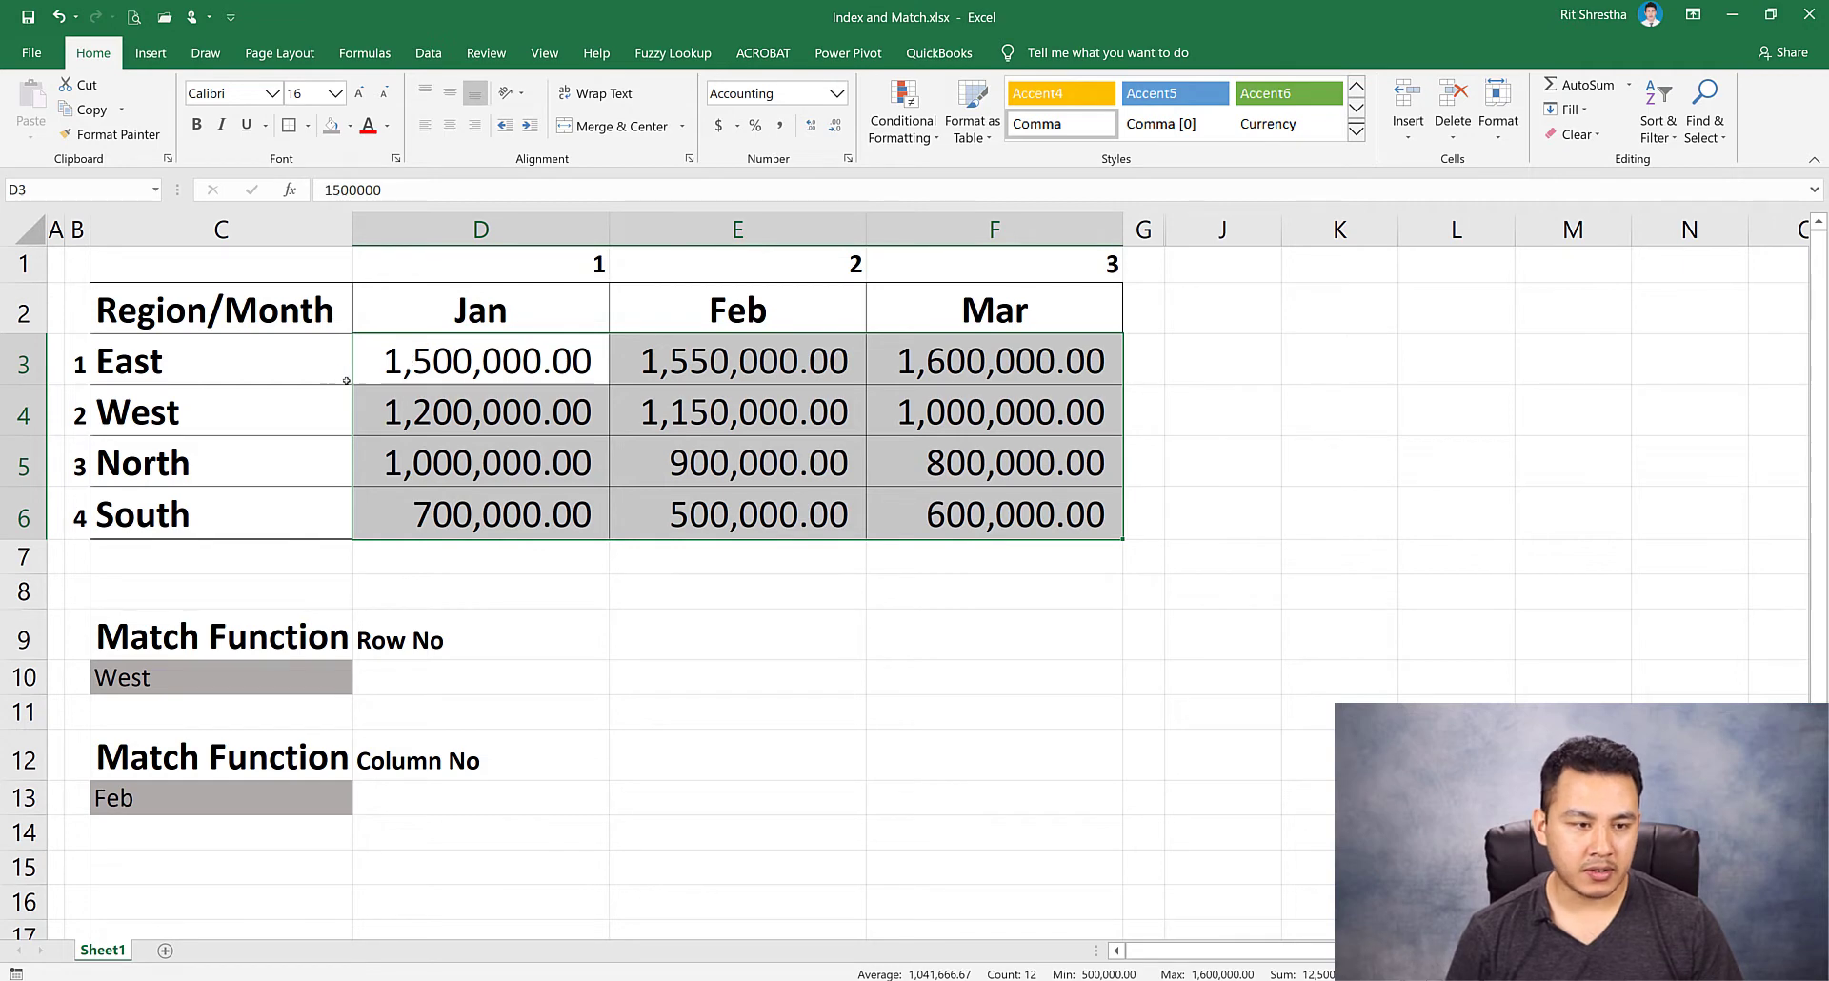
pyautogui.moveTo(244, 360); pyautogui.dragTo(259, 522)
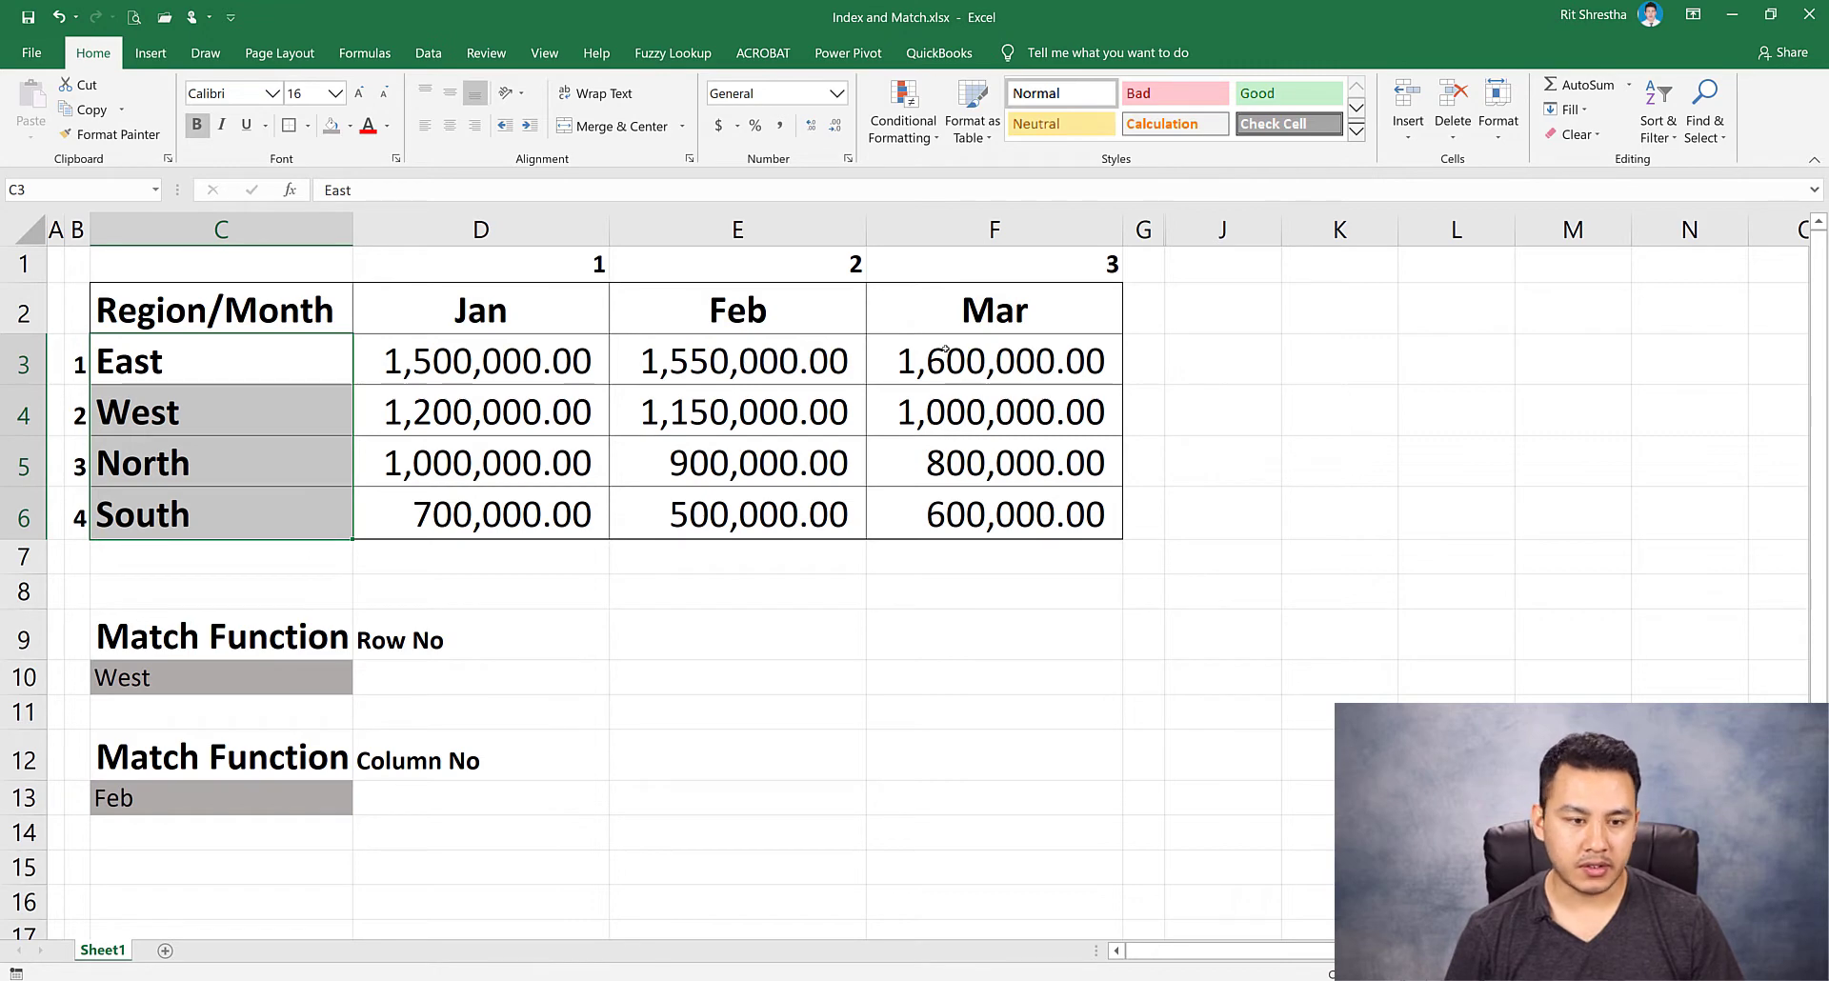
# Compare the lookup region in C10 with the list of regions in C3:C6 to find its position.
pyautogui.click(150, 361)
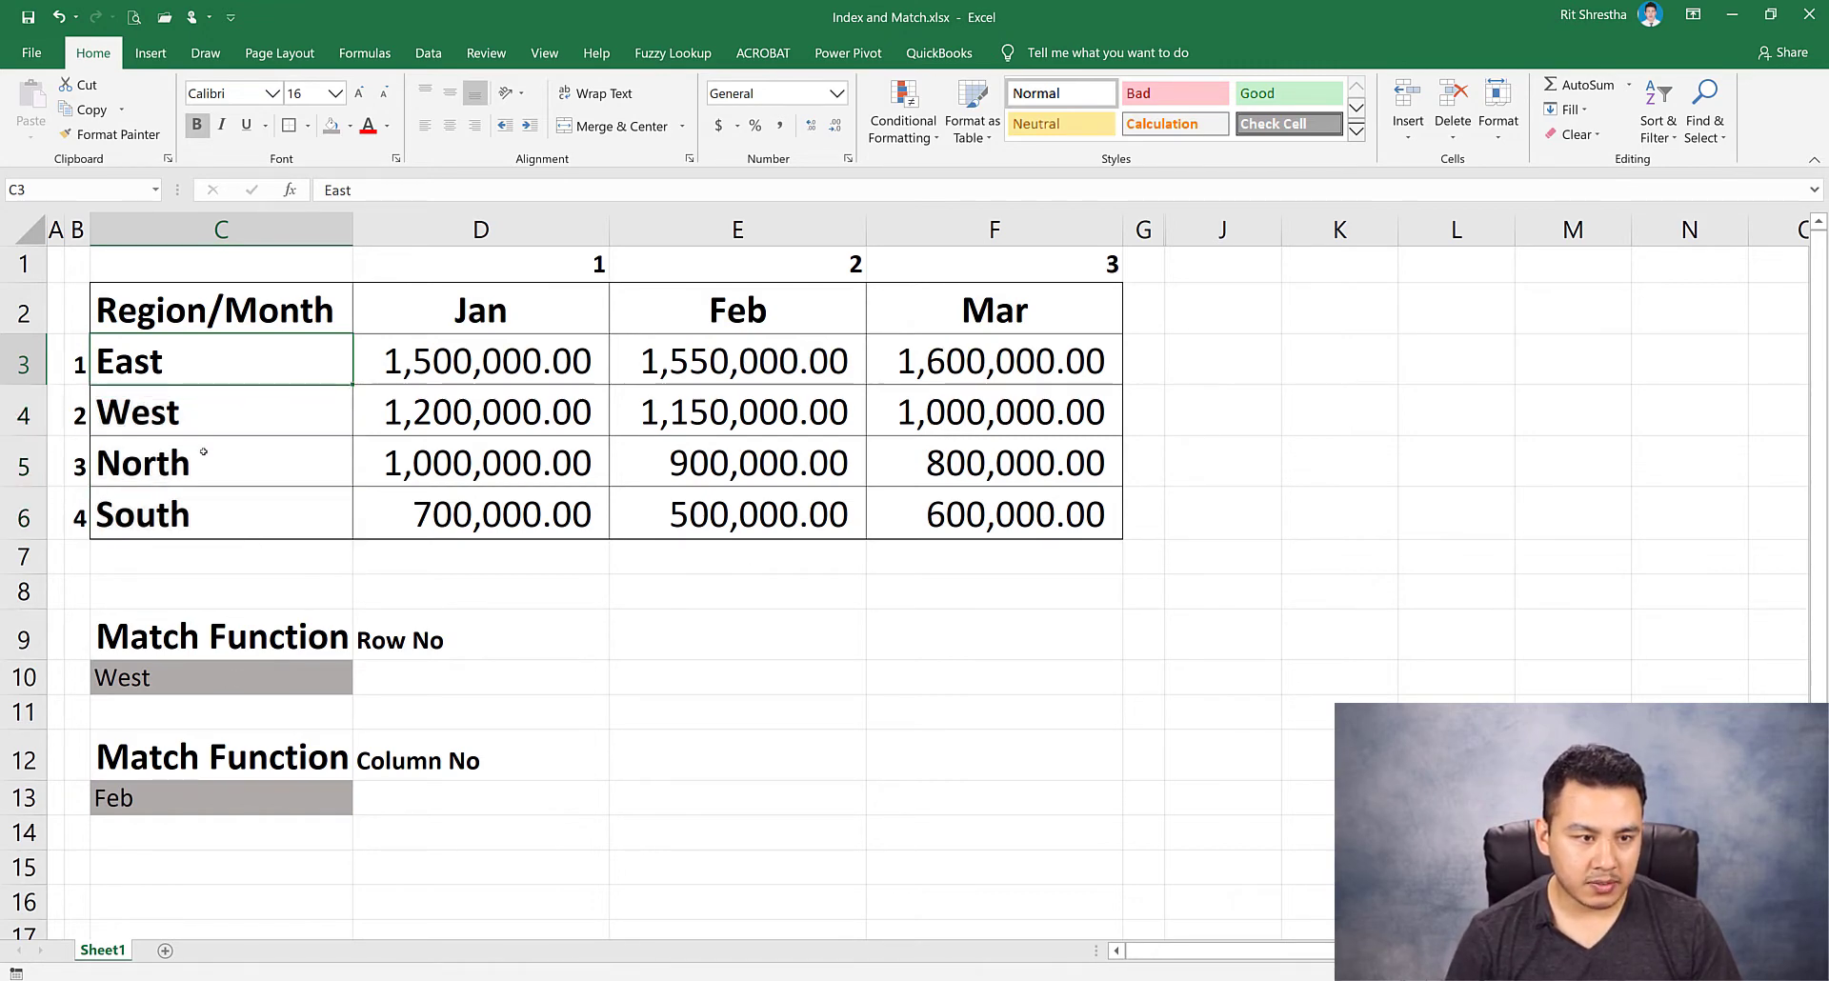
pyautogui.click(224, 685)
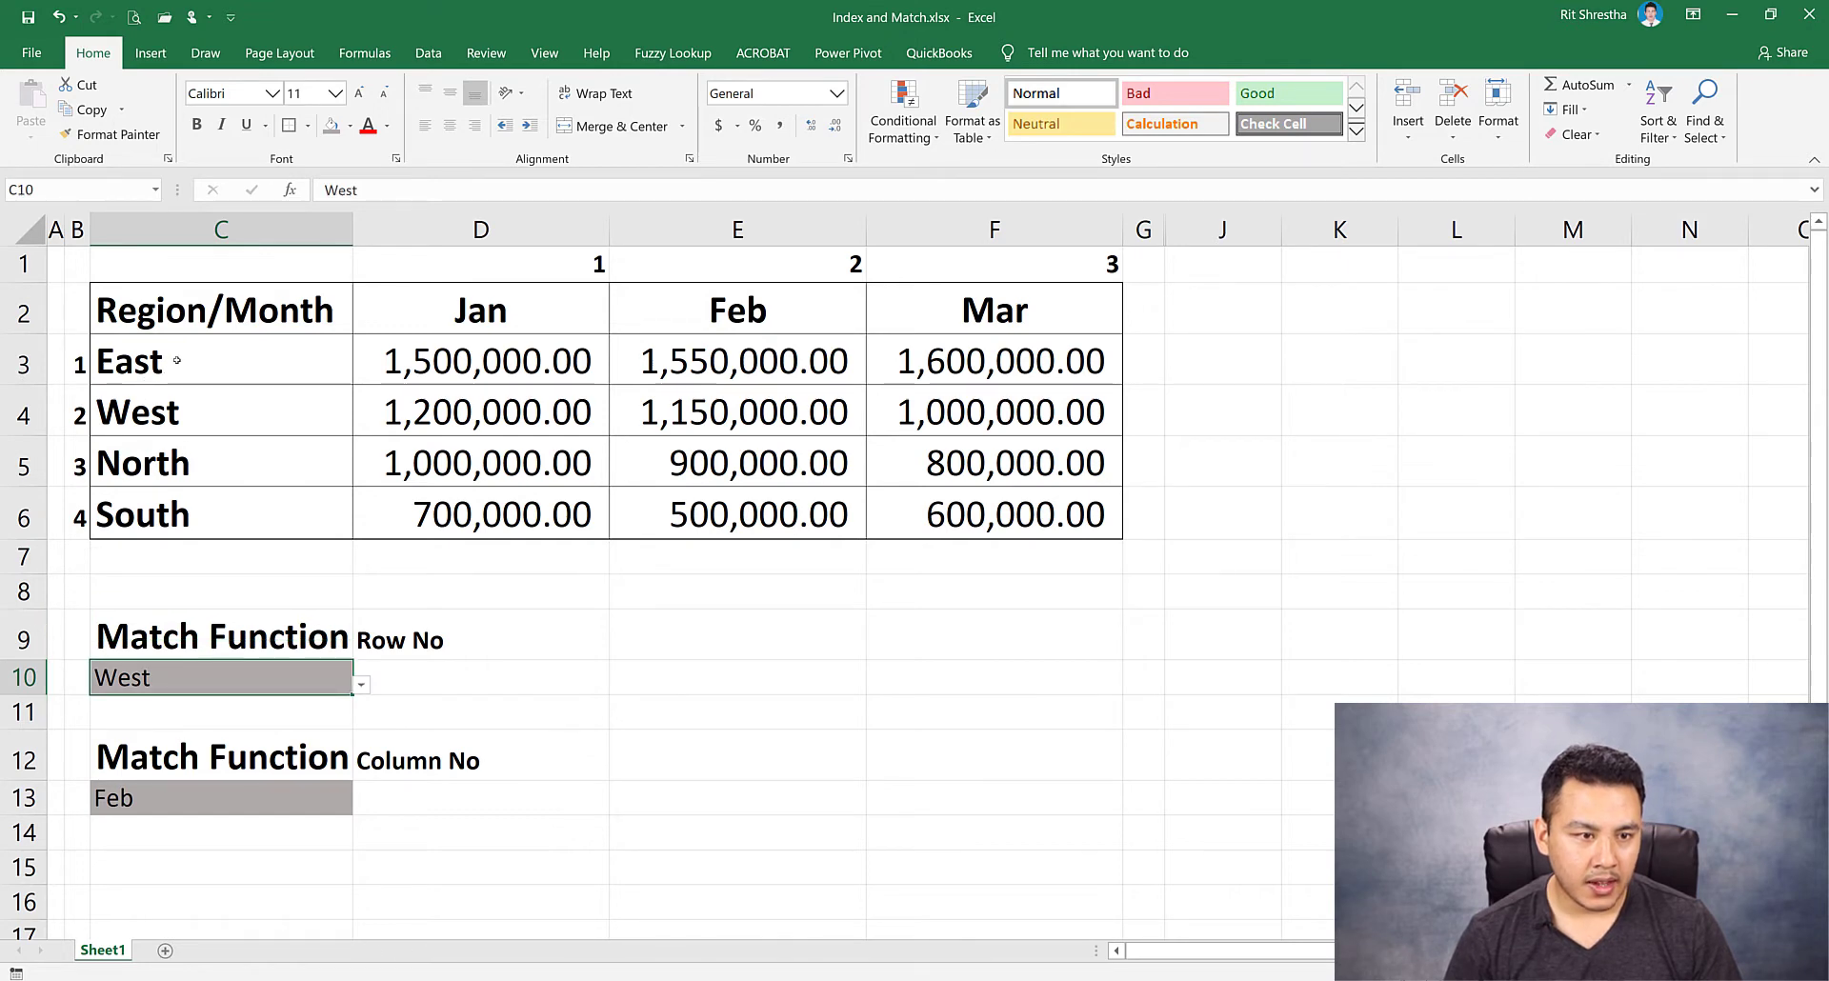
pyautogui.moveTo(175, 360); pyautogui.dragTo(176, 508)
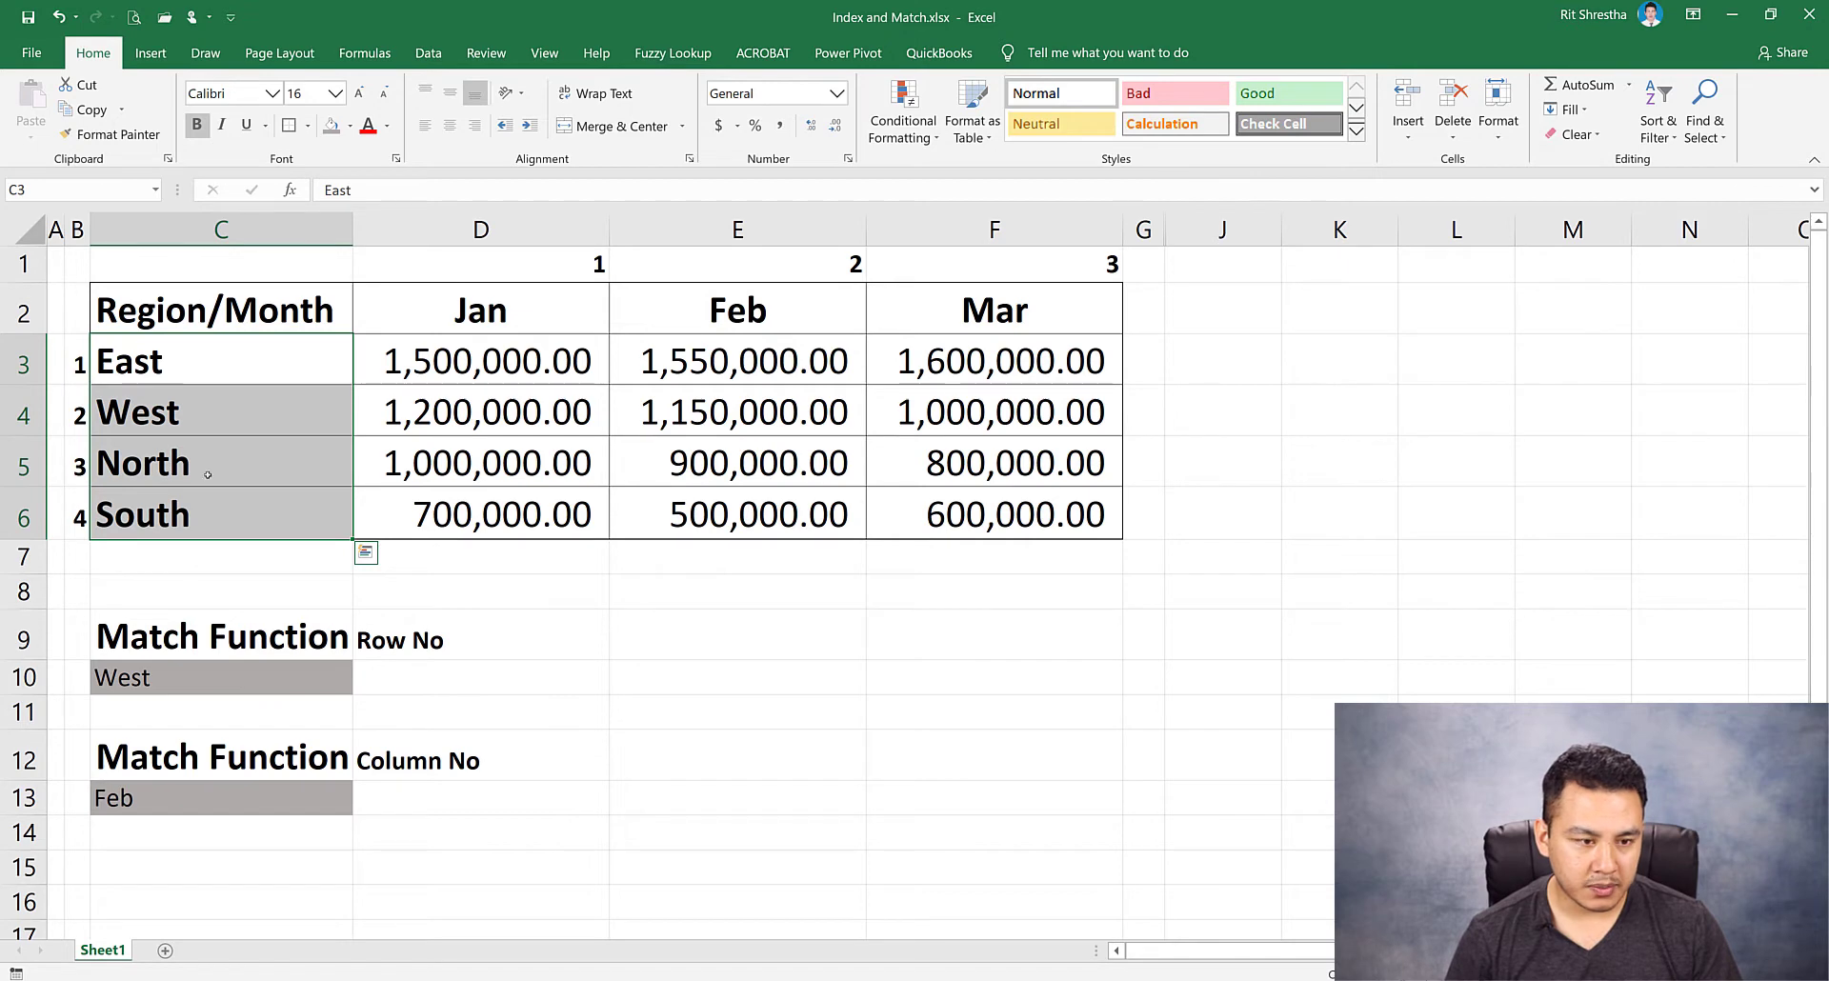
pyautogui.click(421, 680)
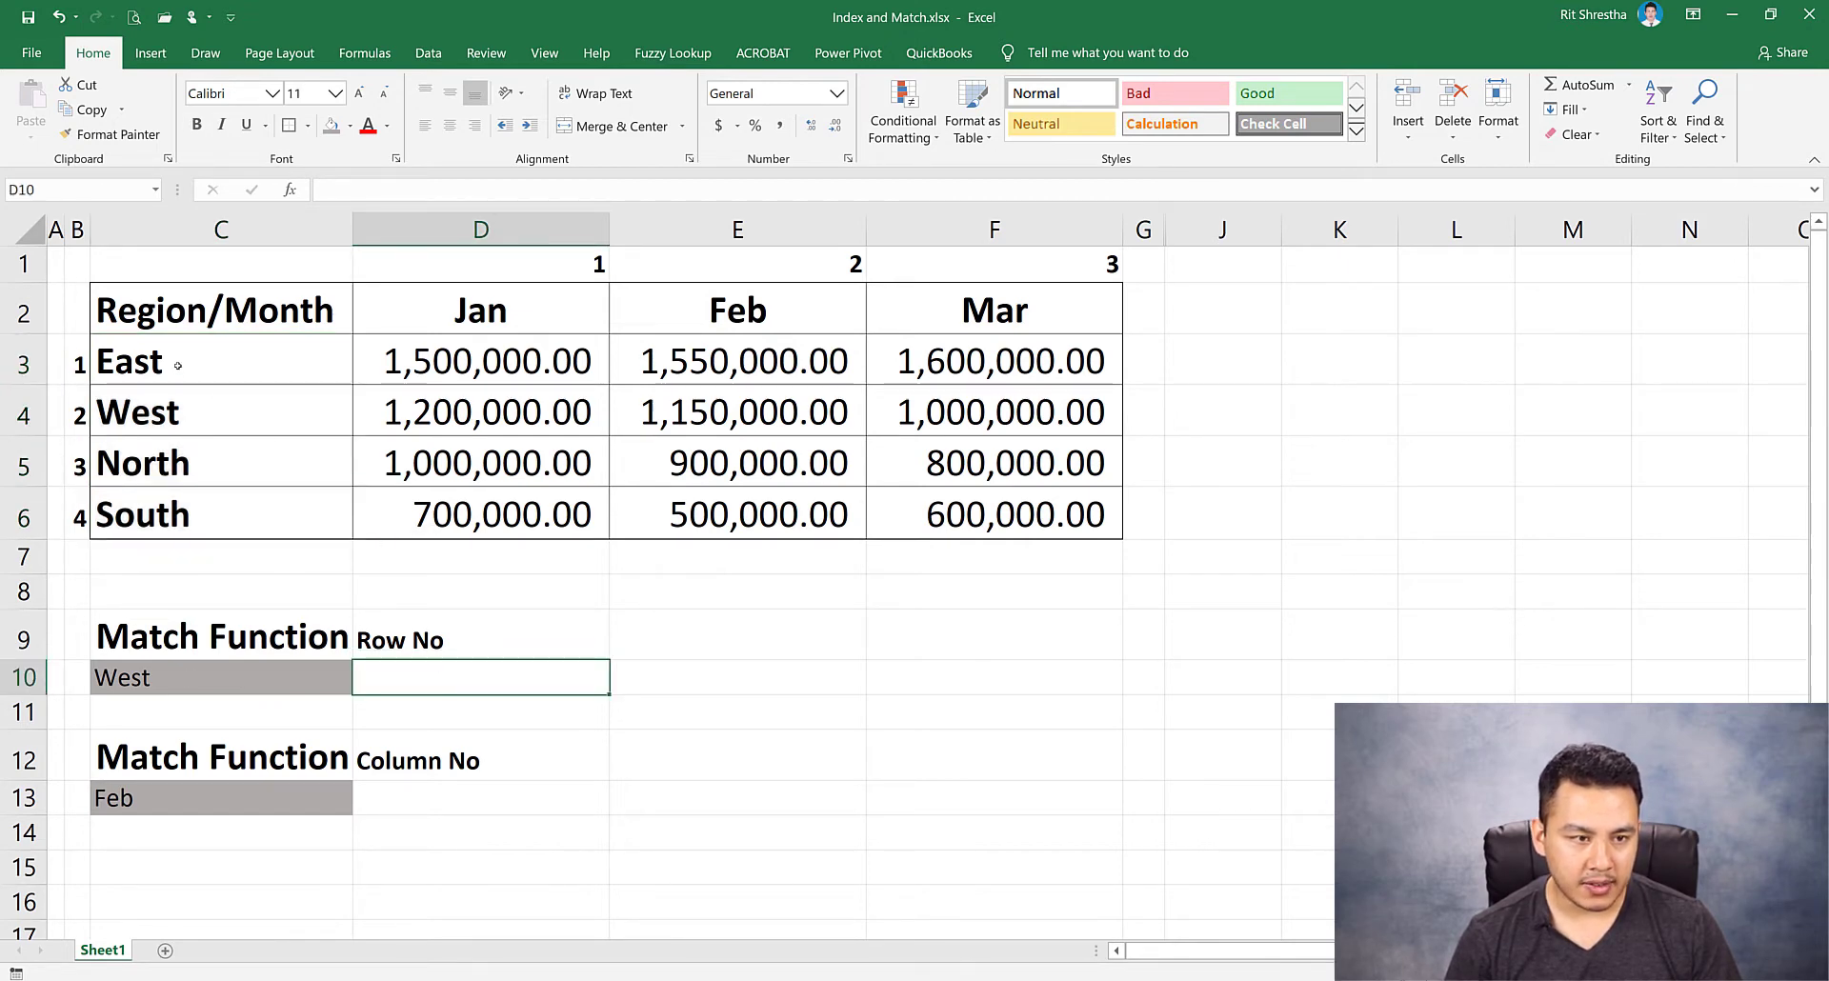
pyautogui.moveTo(179, 365); pyautogui.dragTo(175, 506)
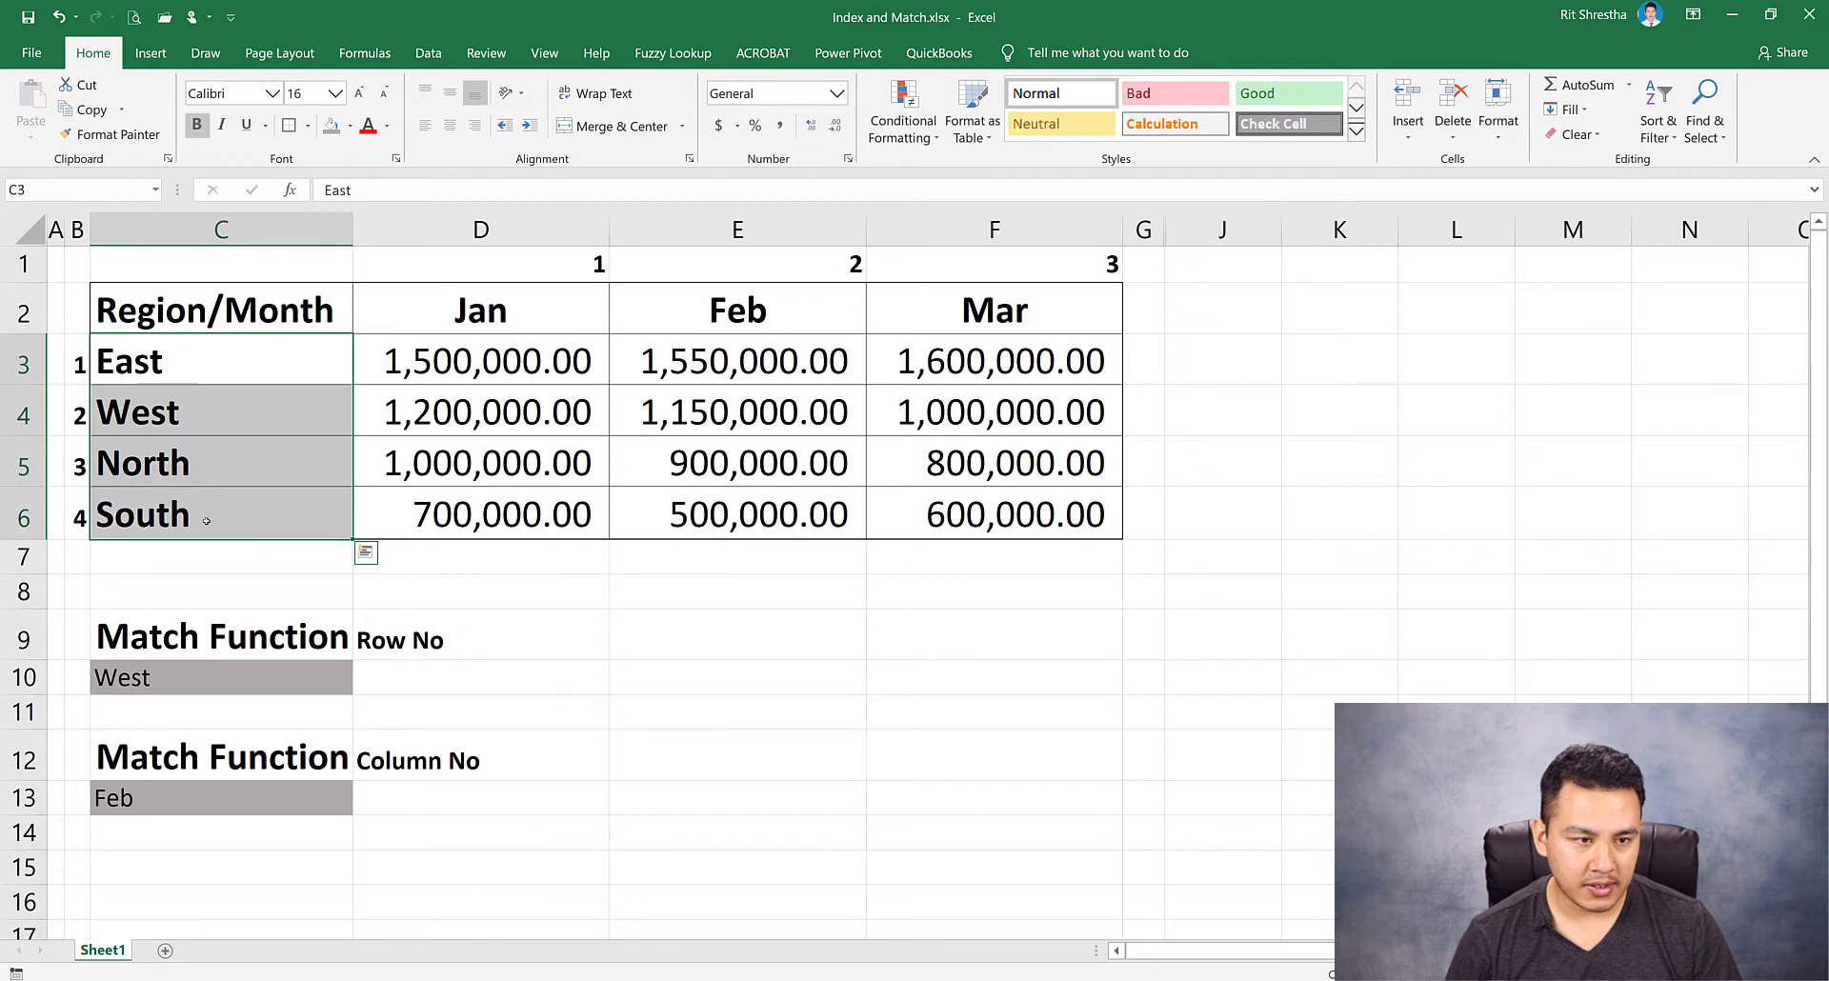
pyautogui.click(199, 413)
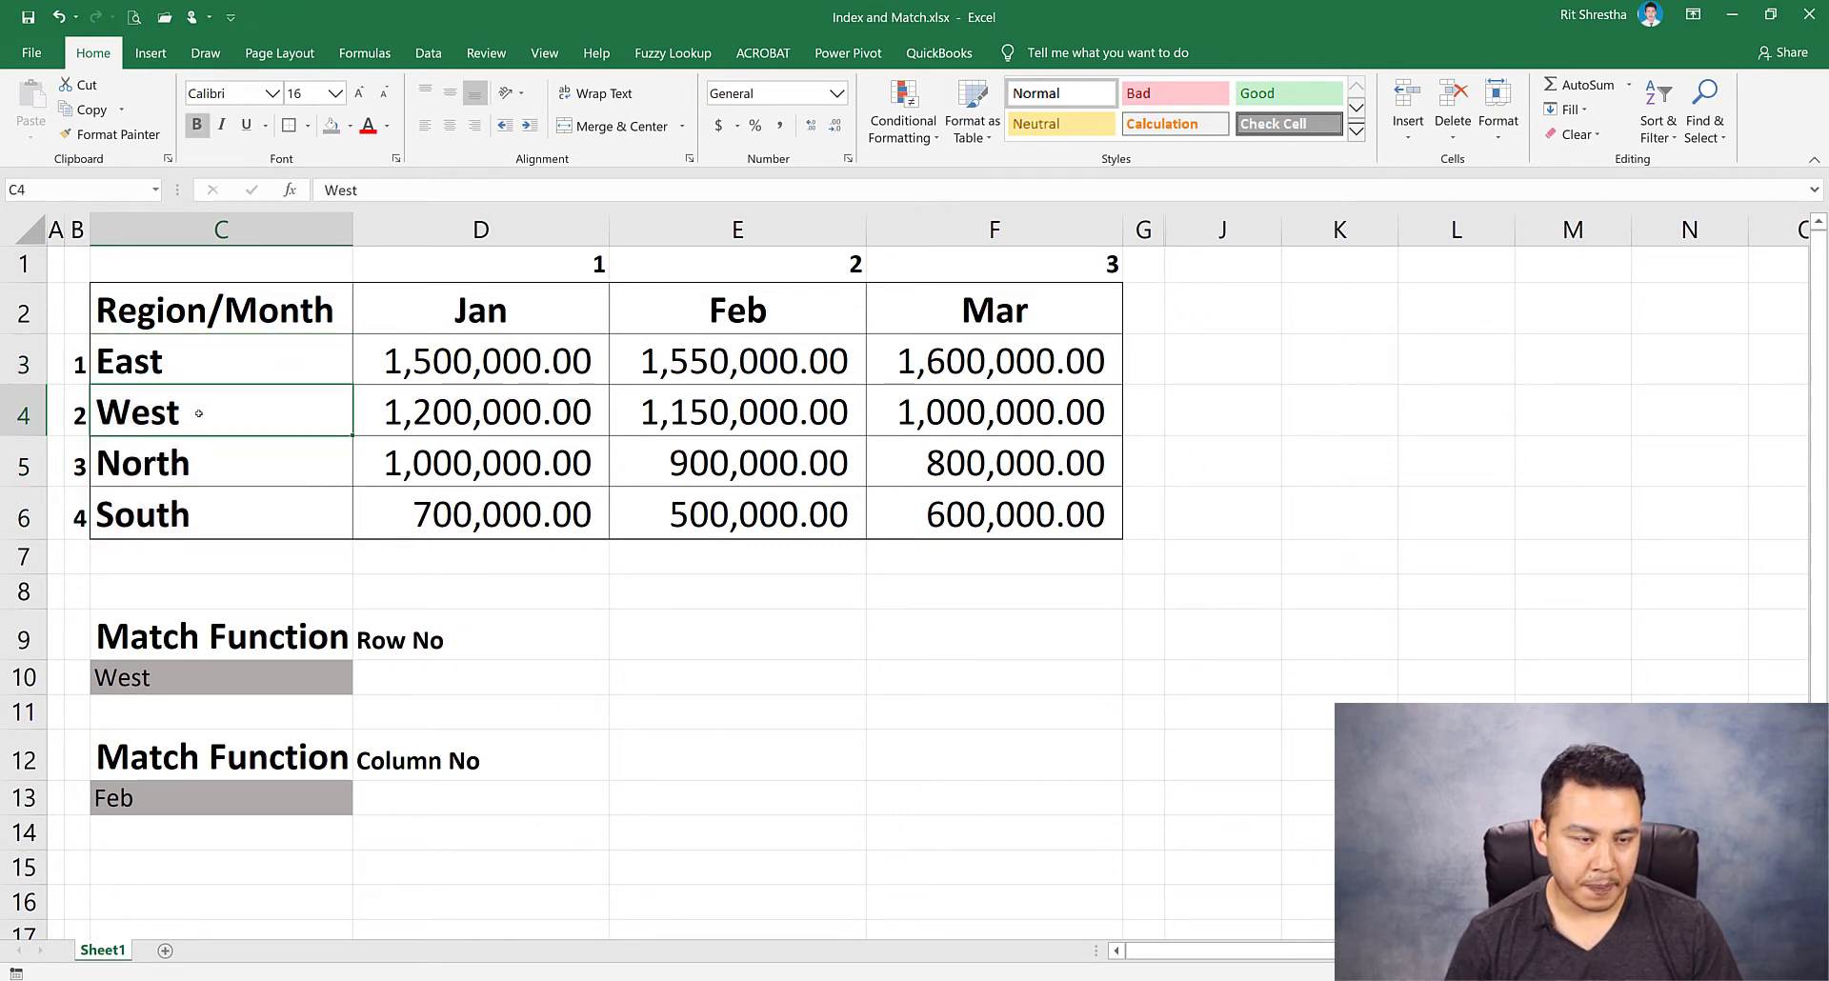
pyautogui.moveTo(195, 380); pyautogui.dragTo(172, 515)
pyautogui.click(157, 412)
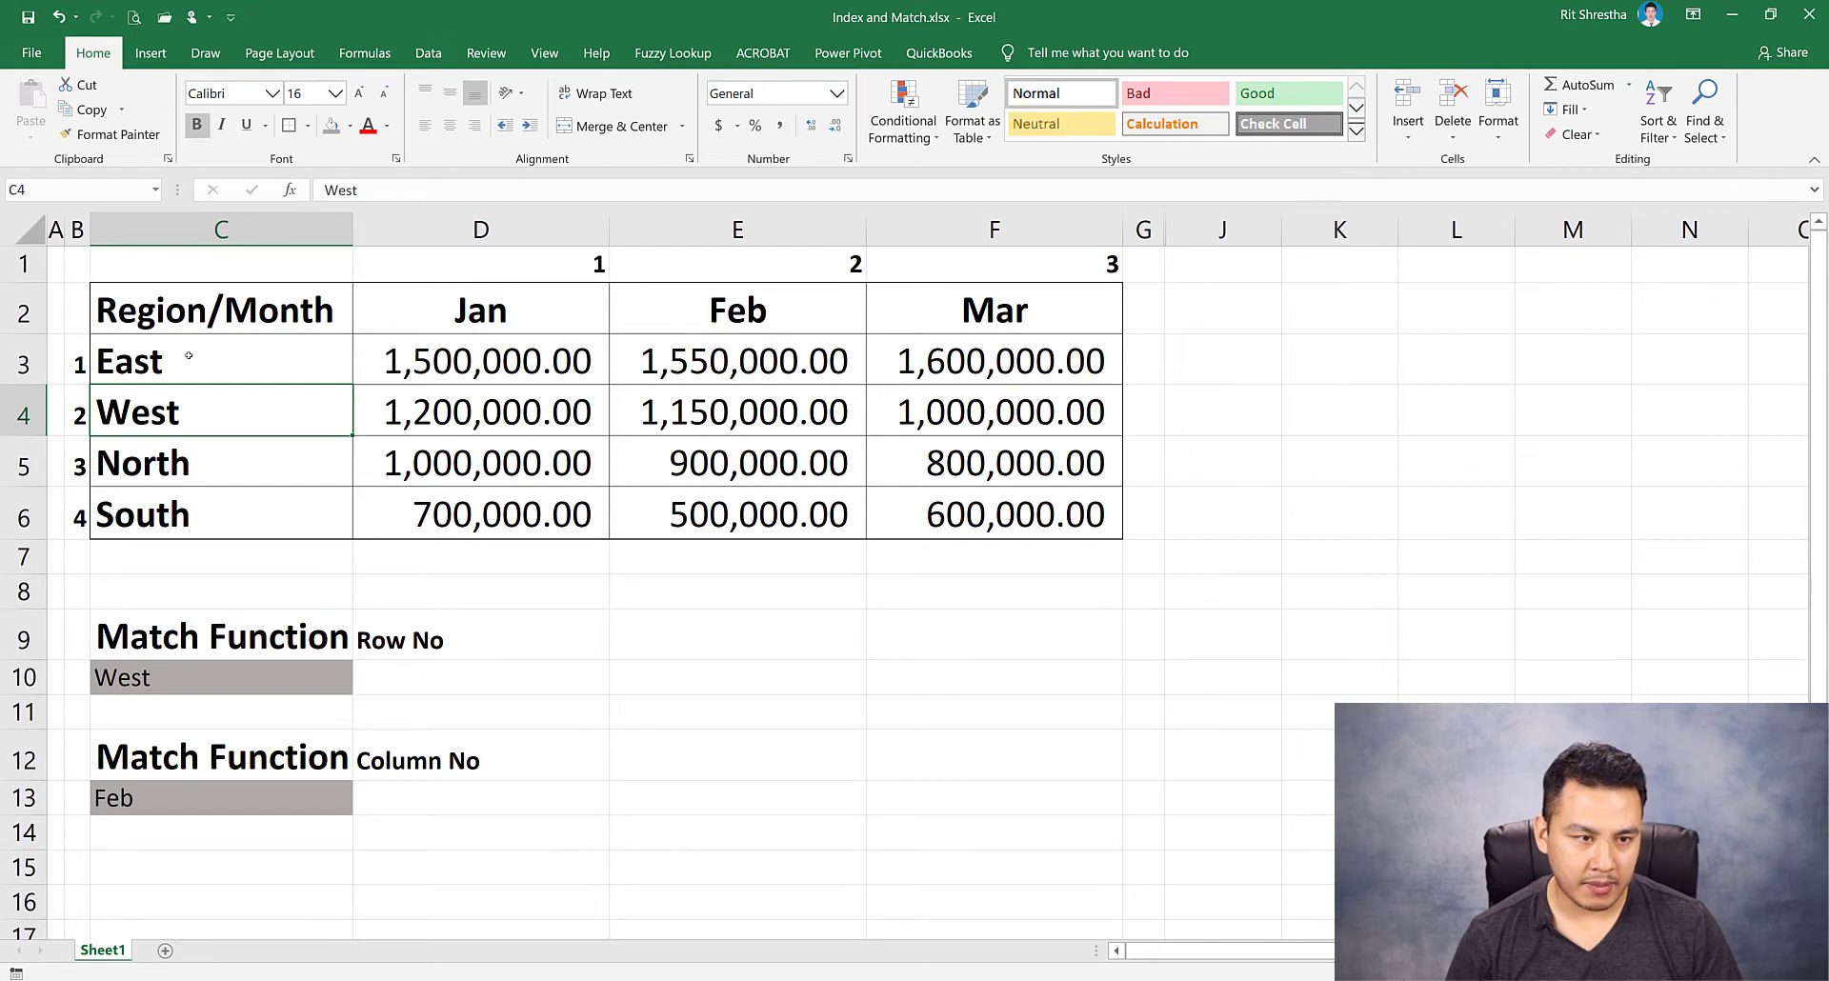
pyautogui.click(110, 680)
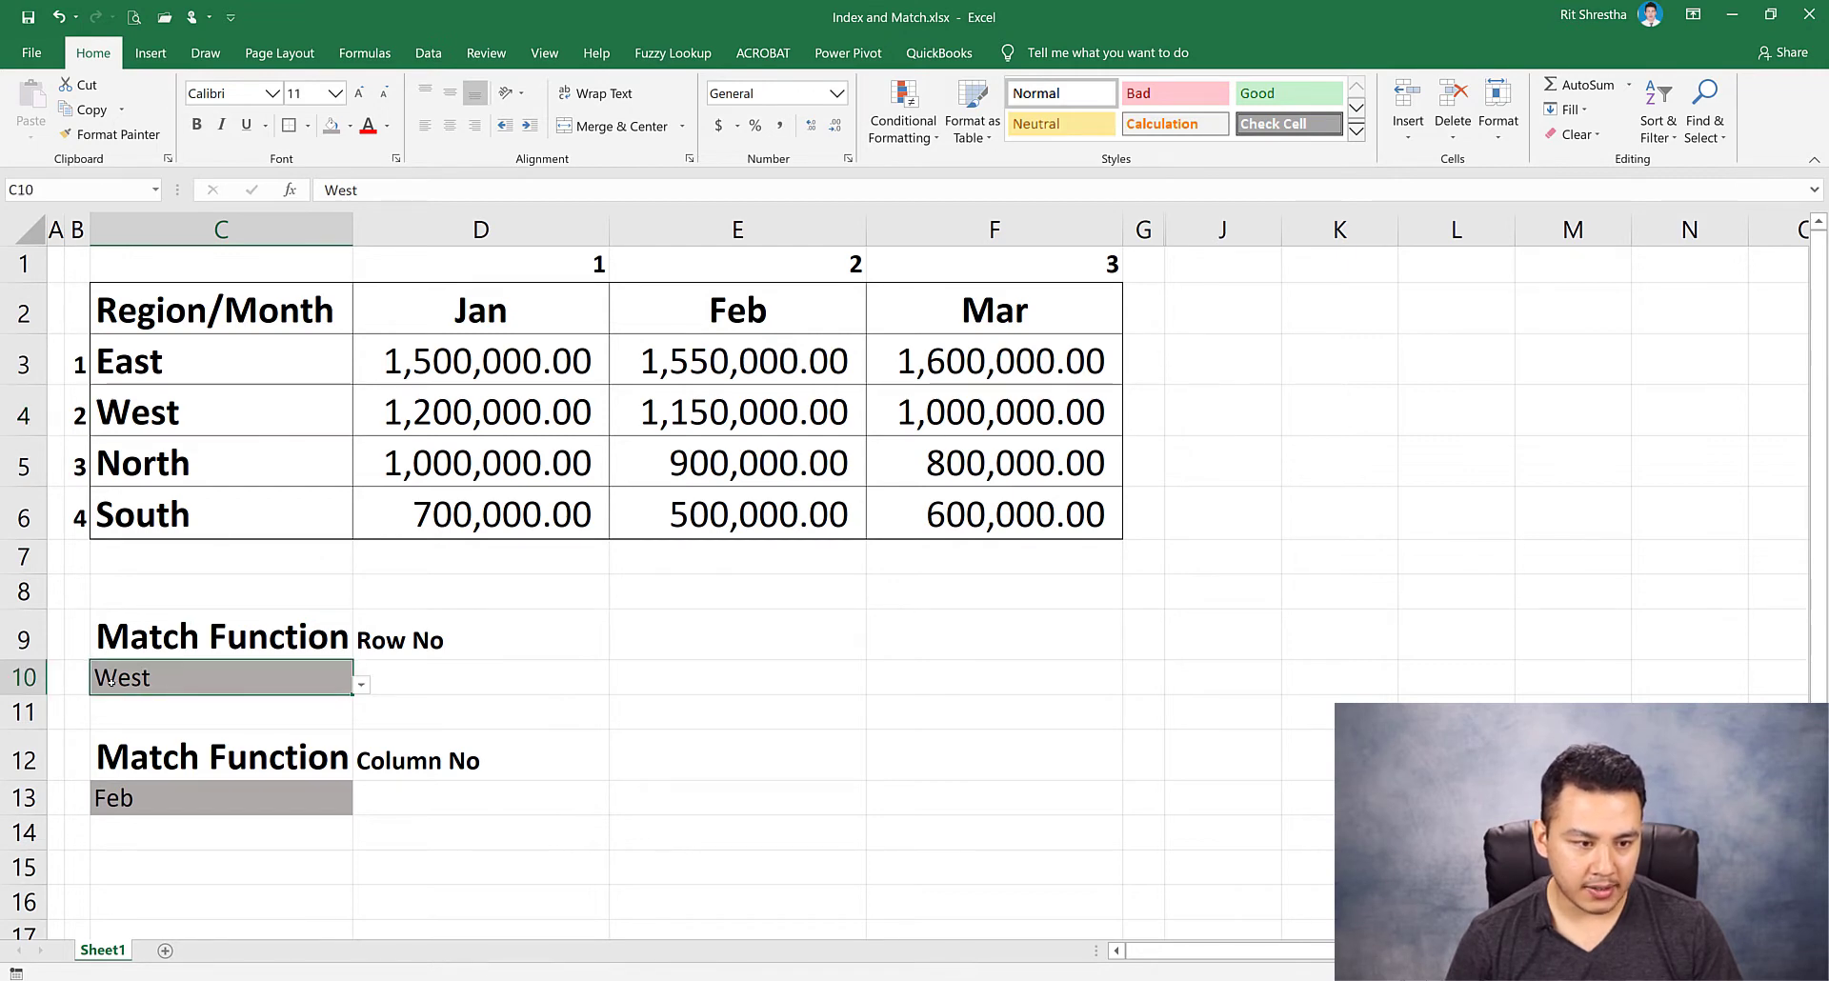
pyautogui.click(439, 681)
pyautogui.moveTo(152, 362); pyautogui.dragTo(158, 519)
# Enter the formula =MATCH(C10,C3:C6,0) in D10 to return the region's row number with an exact match.
pyautogui.click(450, 681)
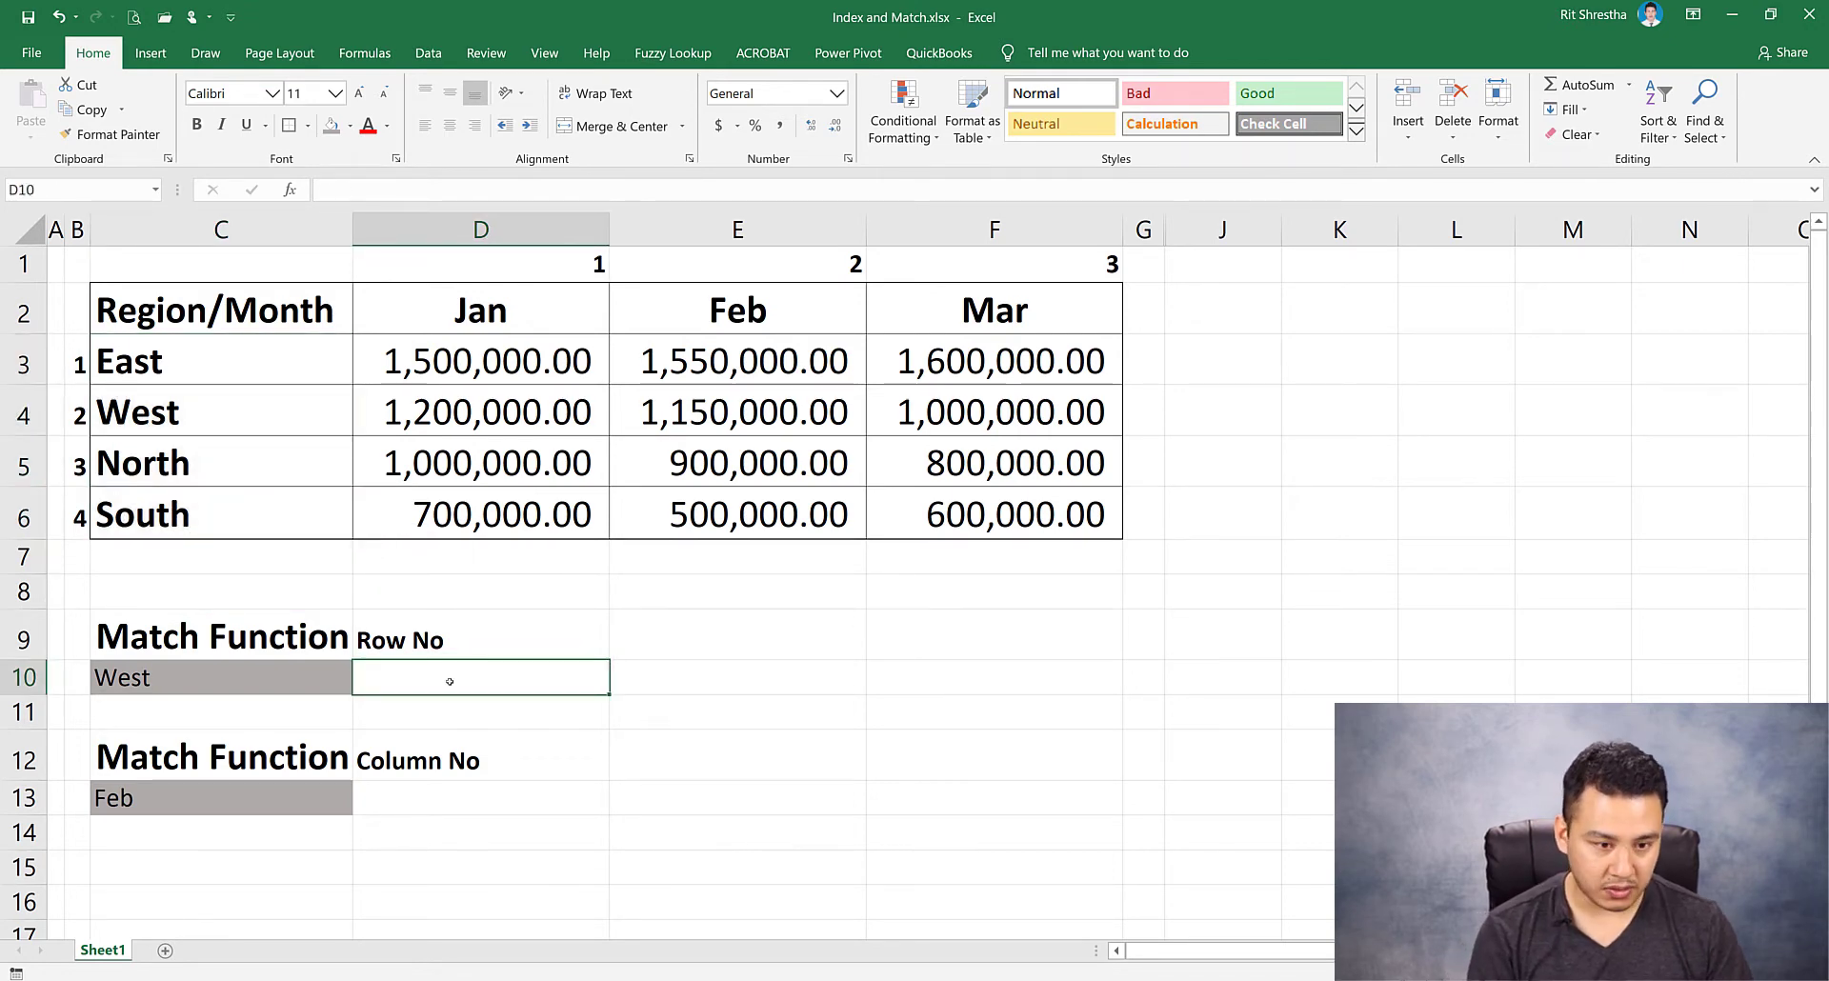
pyautogui.write('=m')
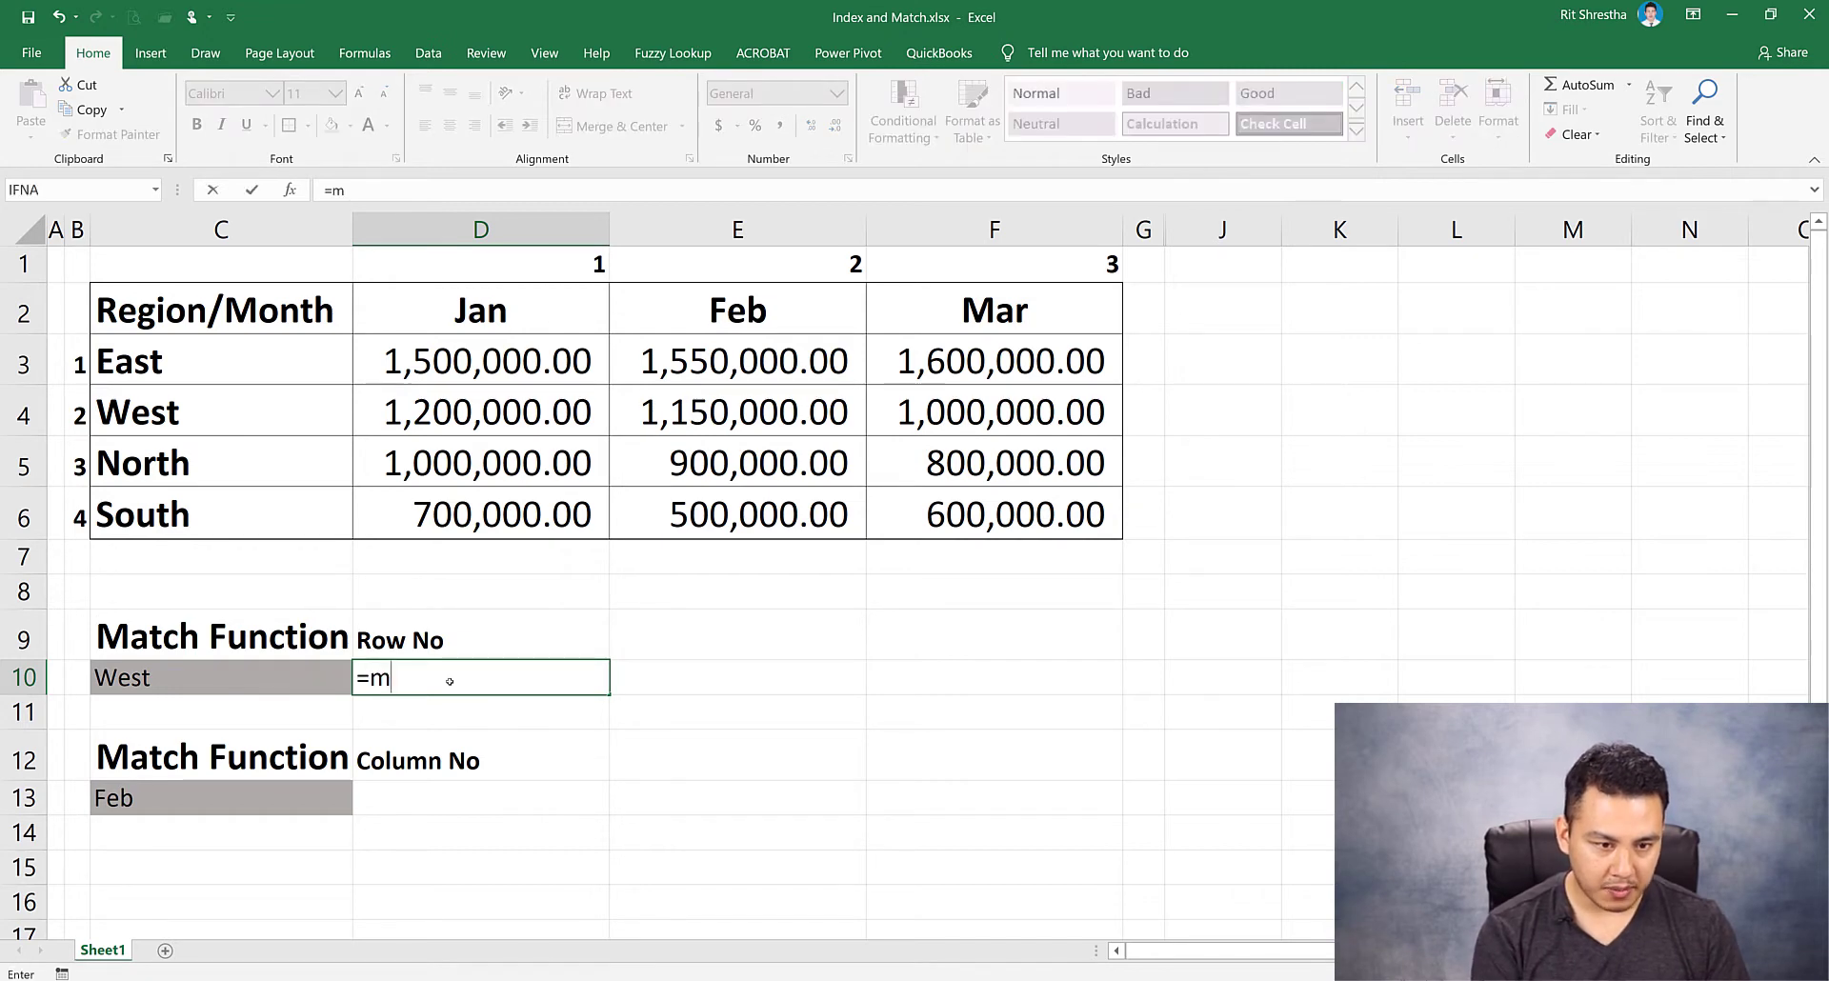
pyautogui.write('atch')
pyautogui.press('Tab')
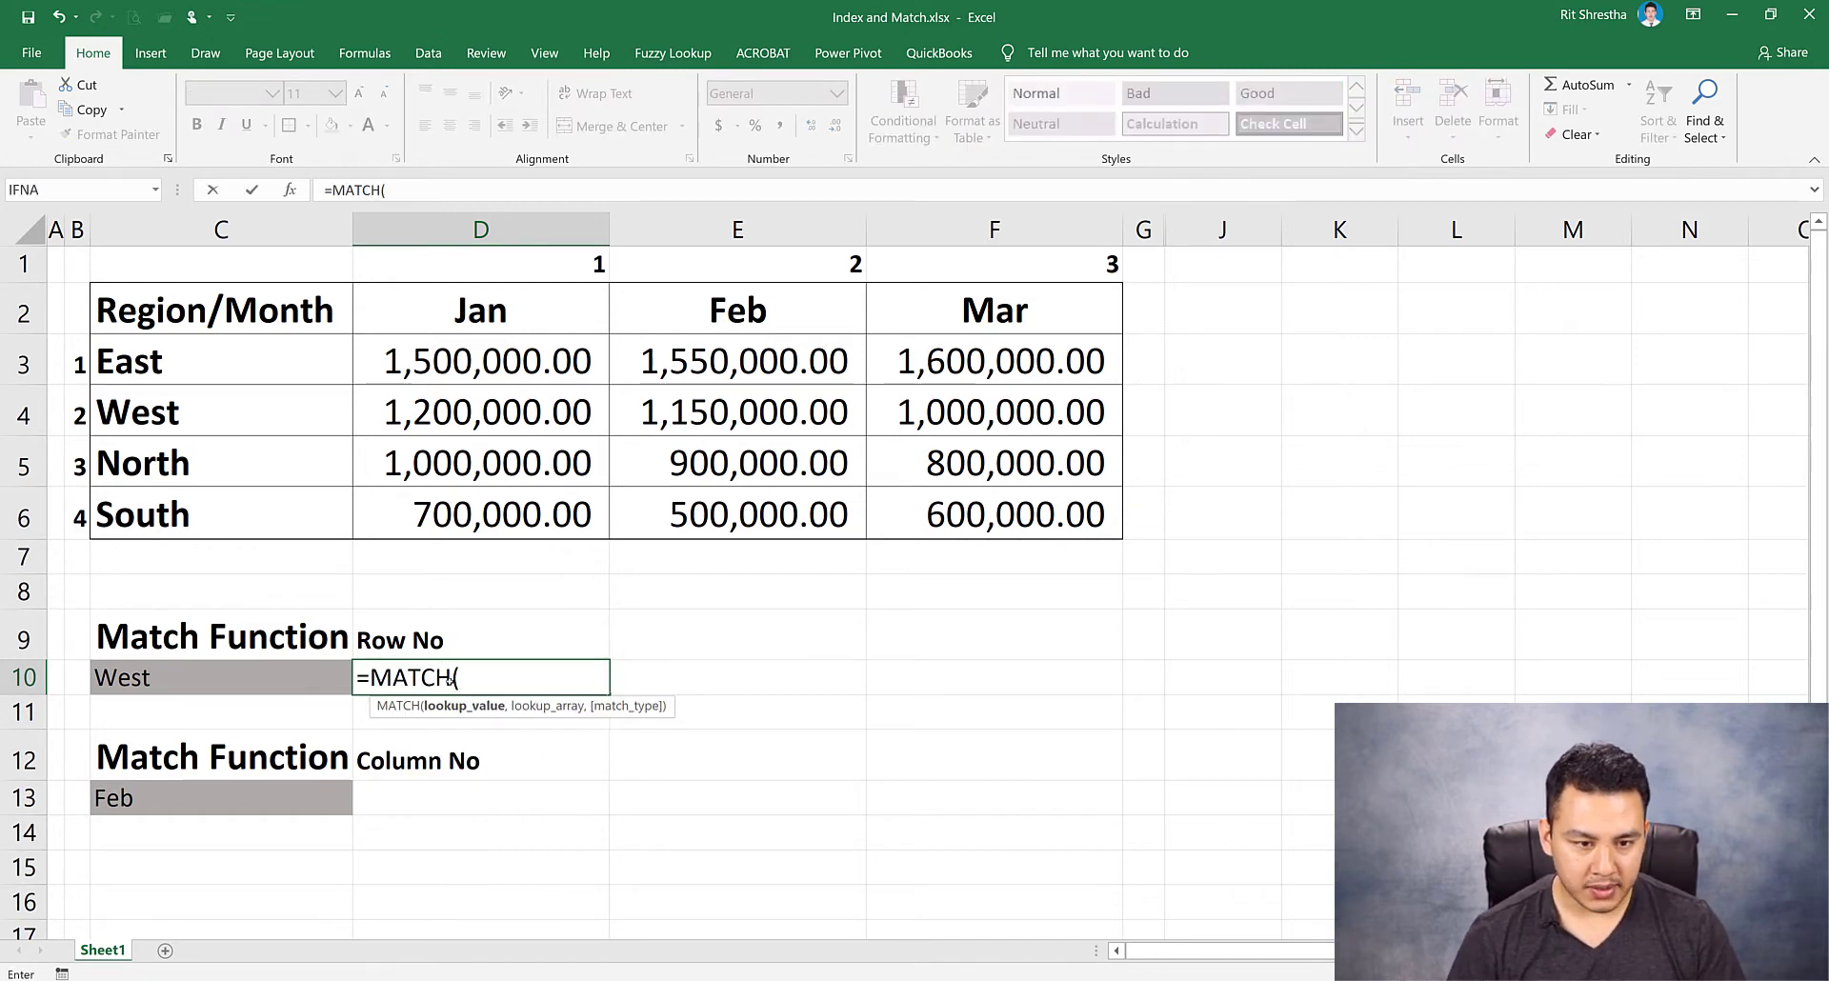
pyautogui.click(188, 679)
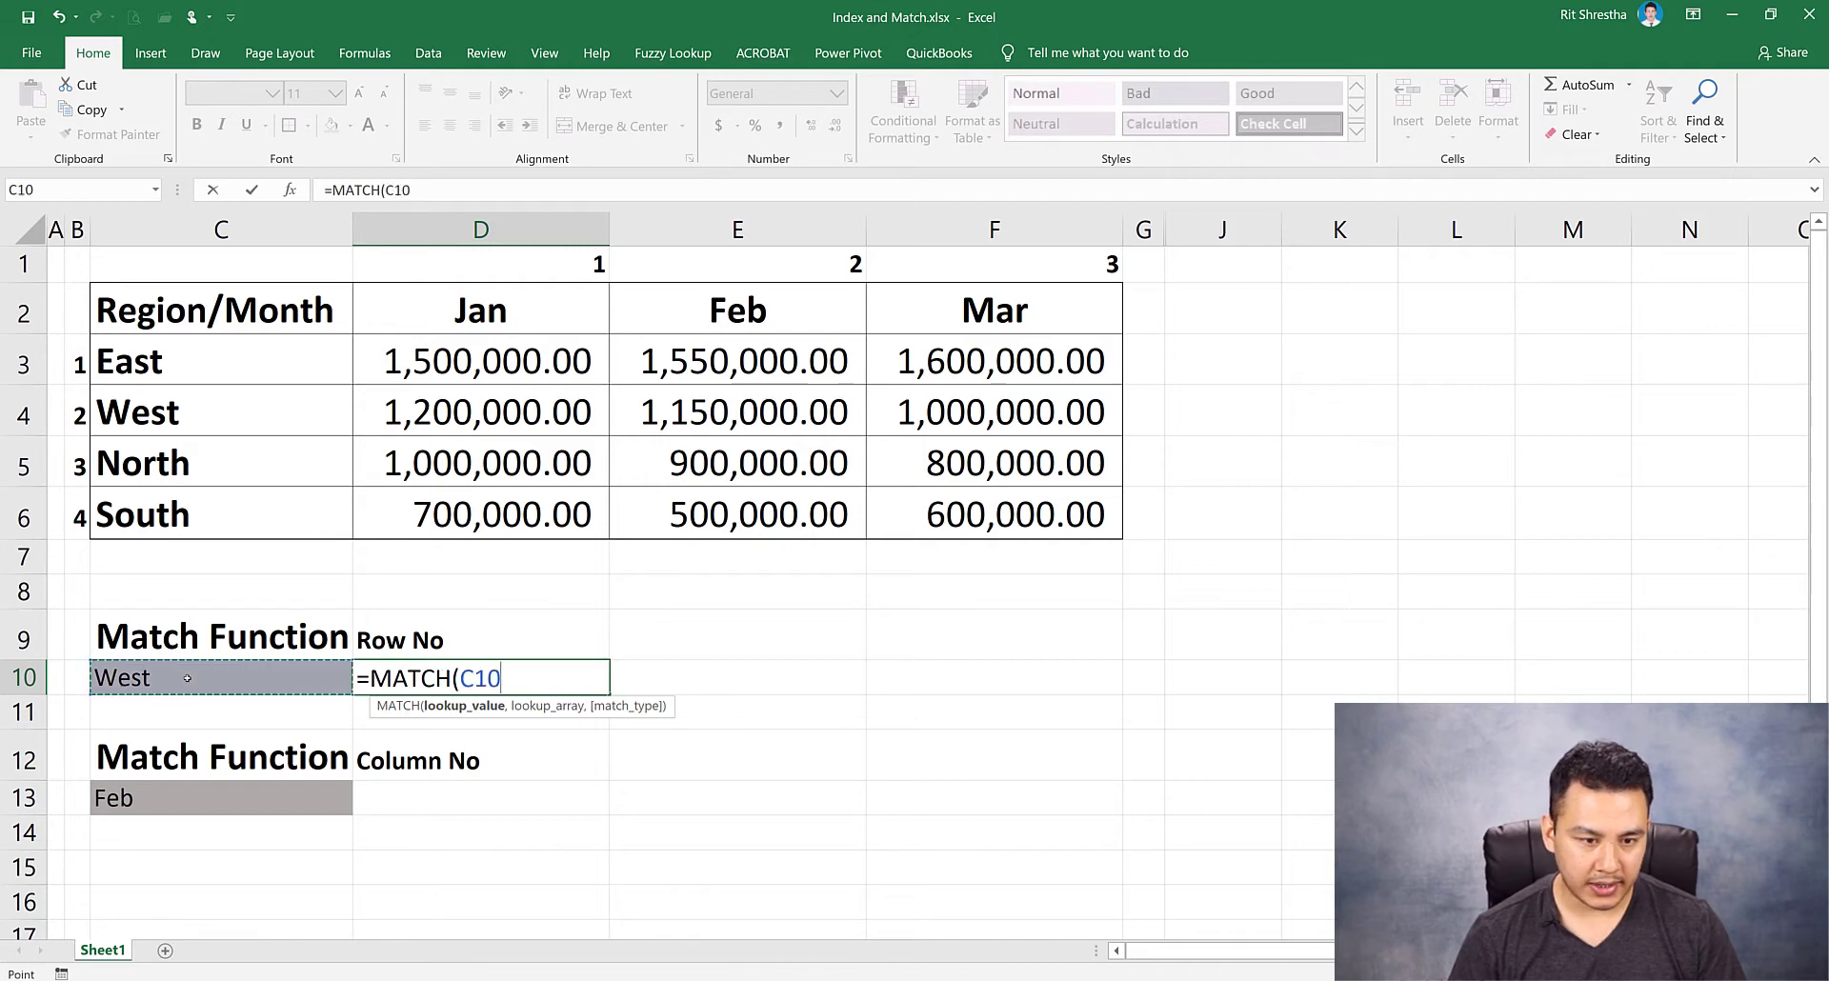
pyautogui.write(',')
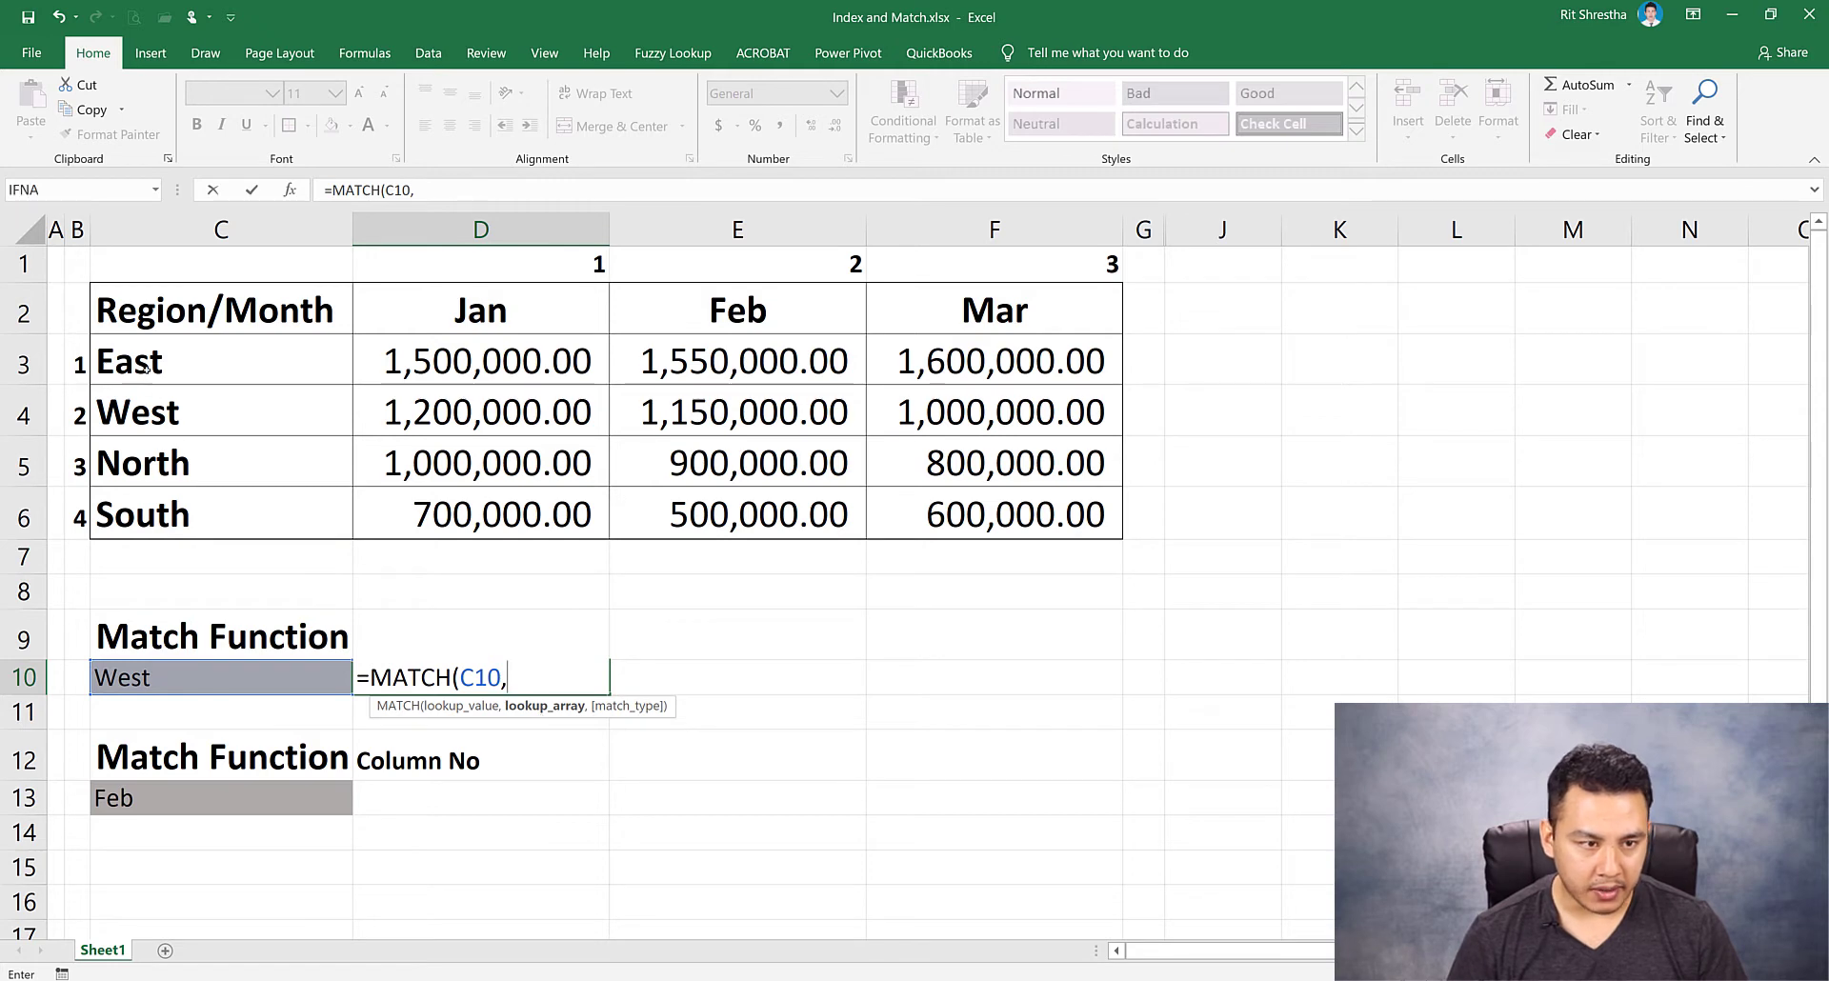
pyautogui.moveTo(145, 367); pyautogui.dragTo(143, 515)
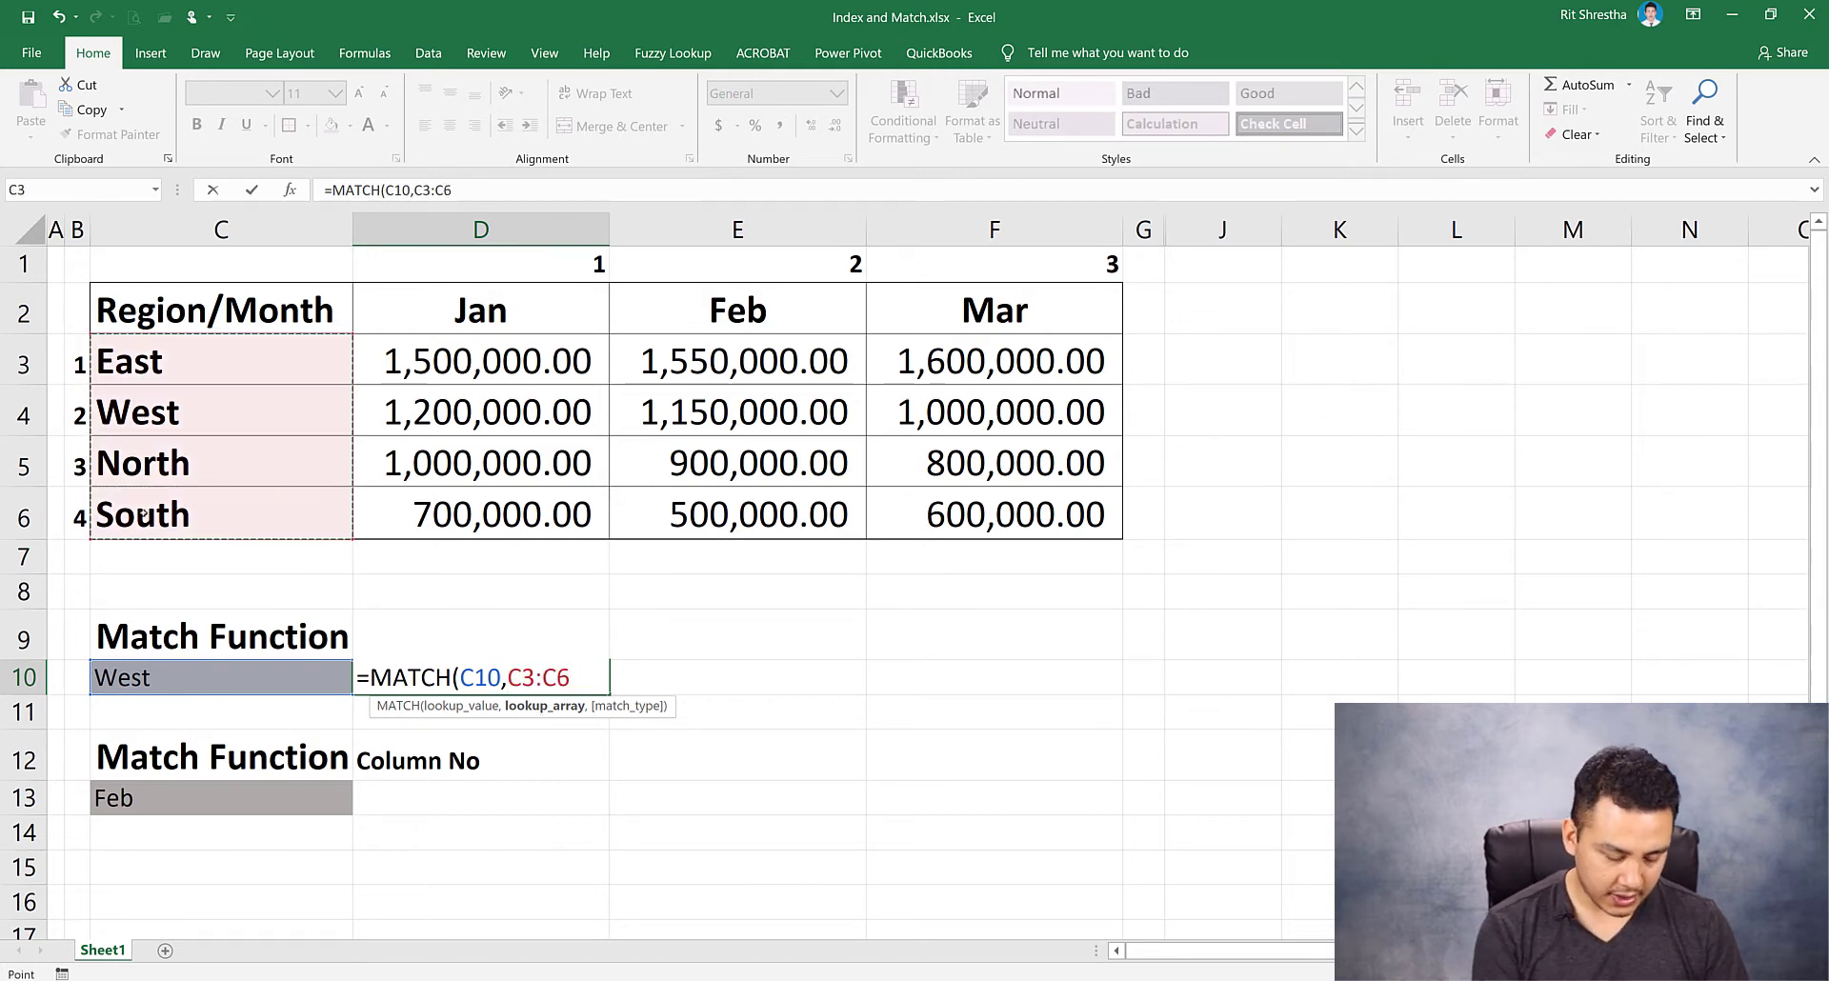
pyautogui.write(',')
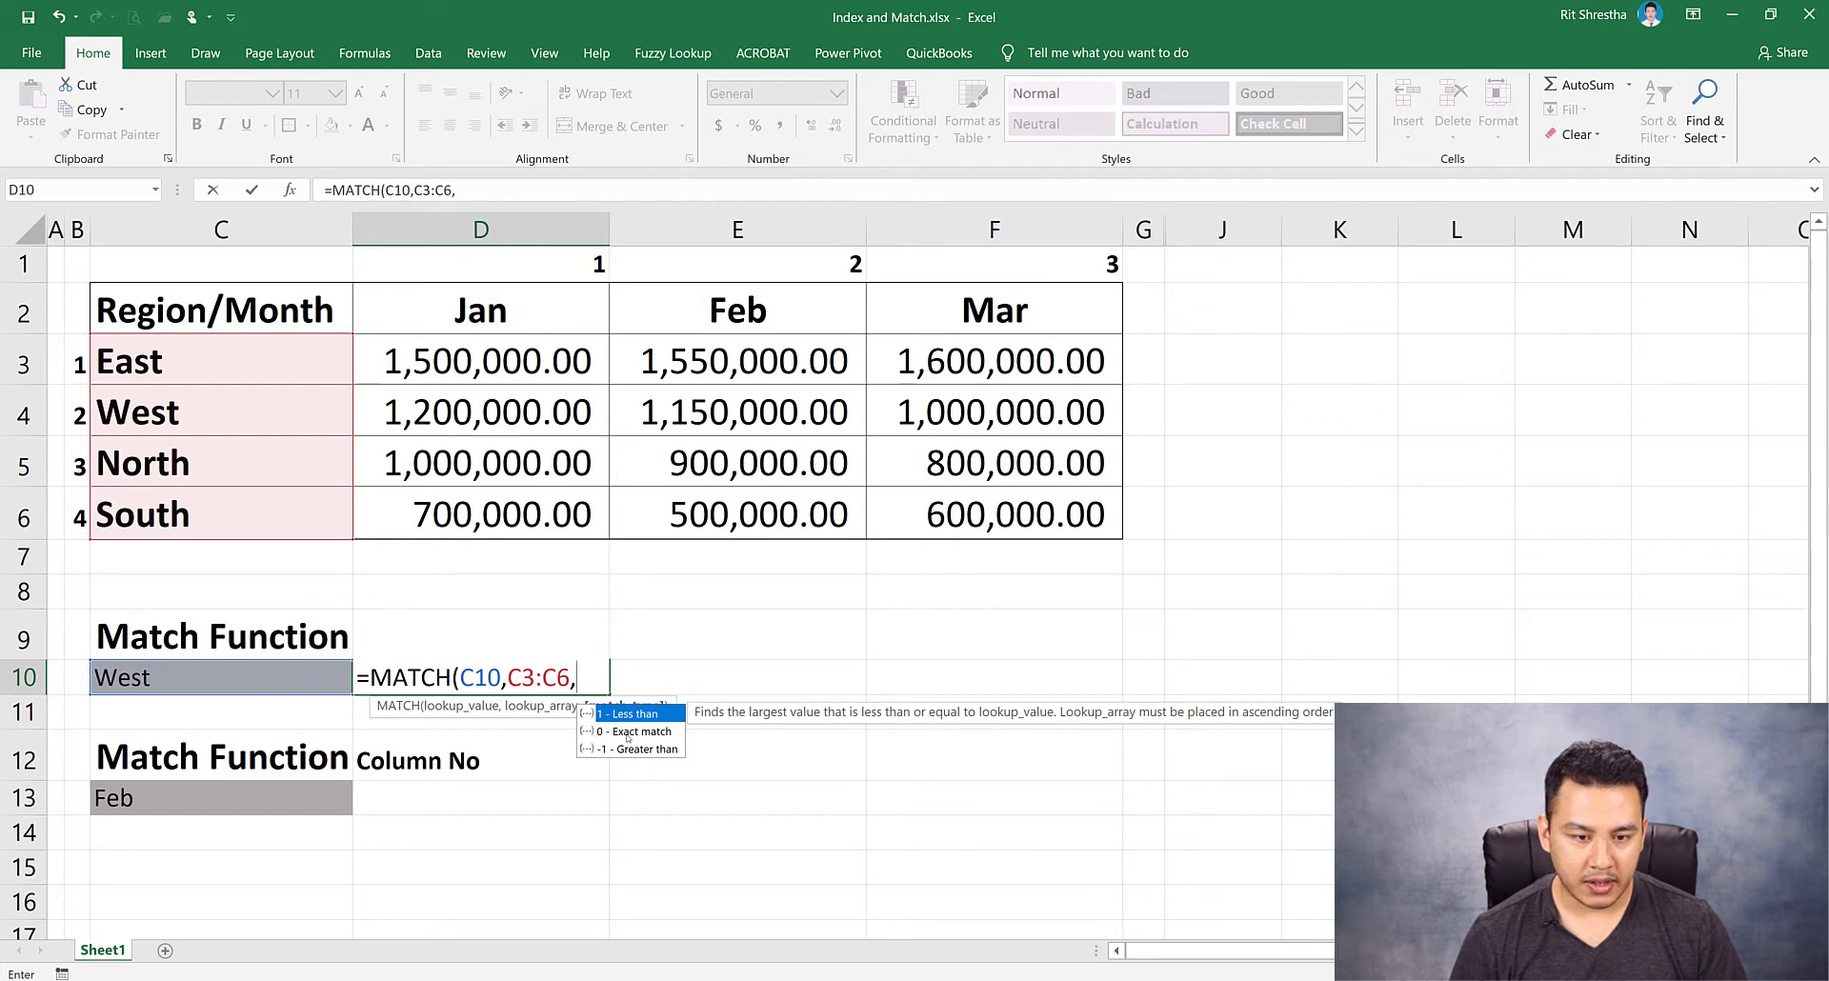
pyautogui.write('0')
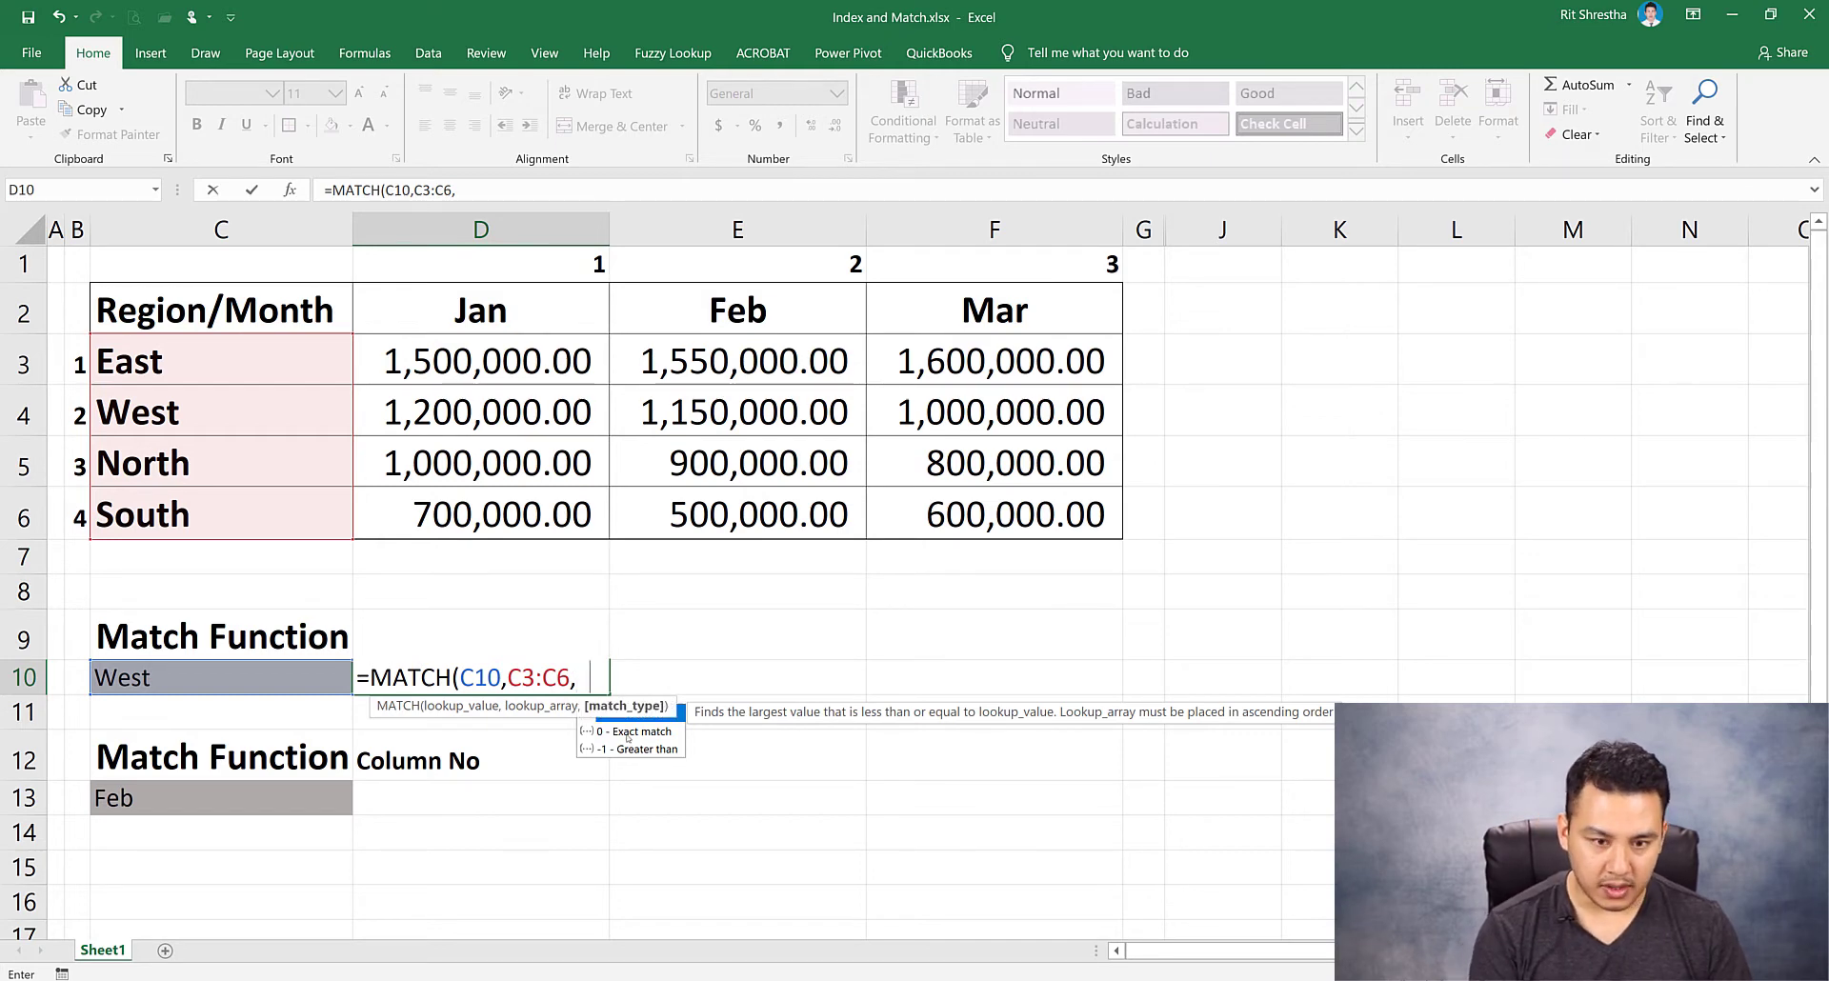
pyautogui.write(')')
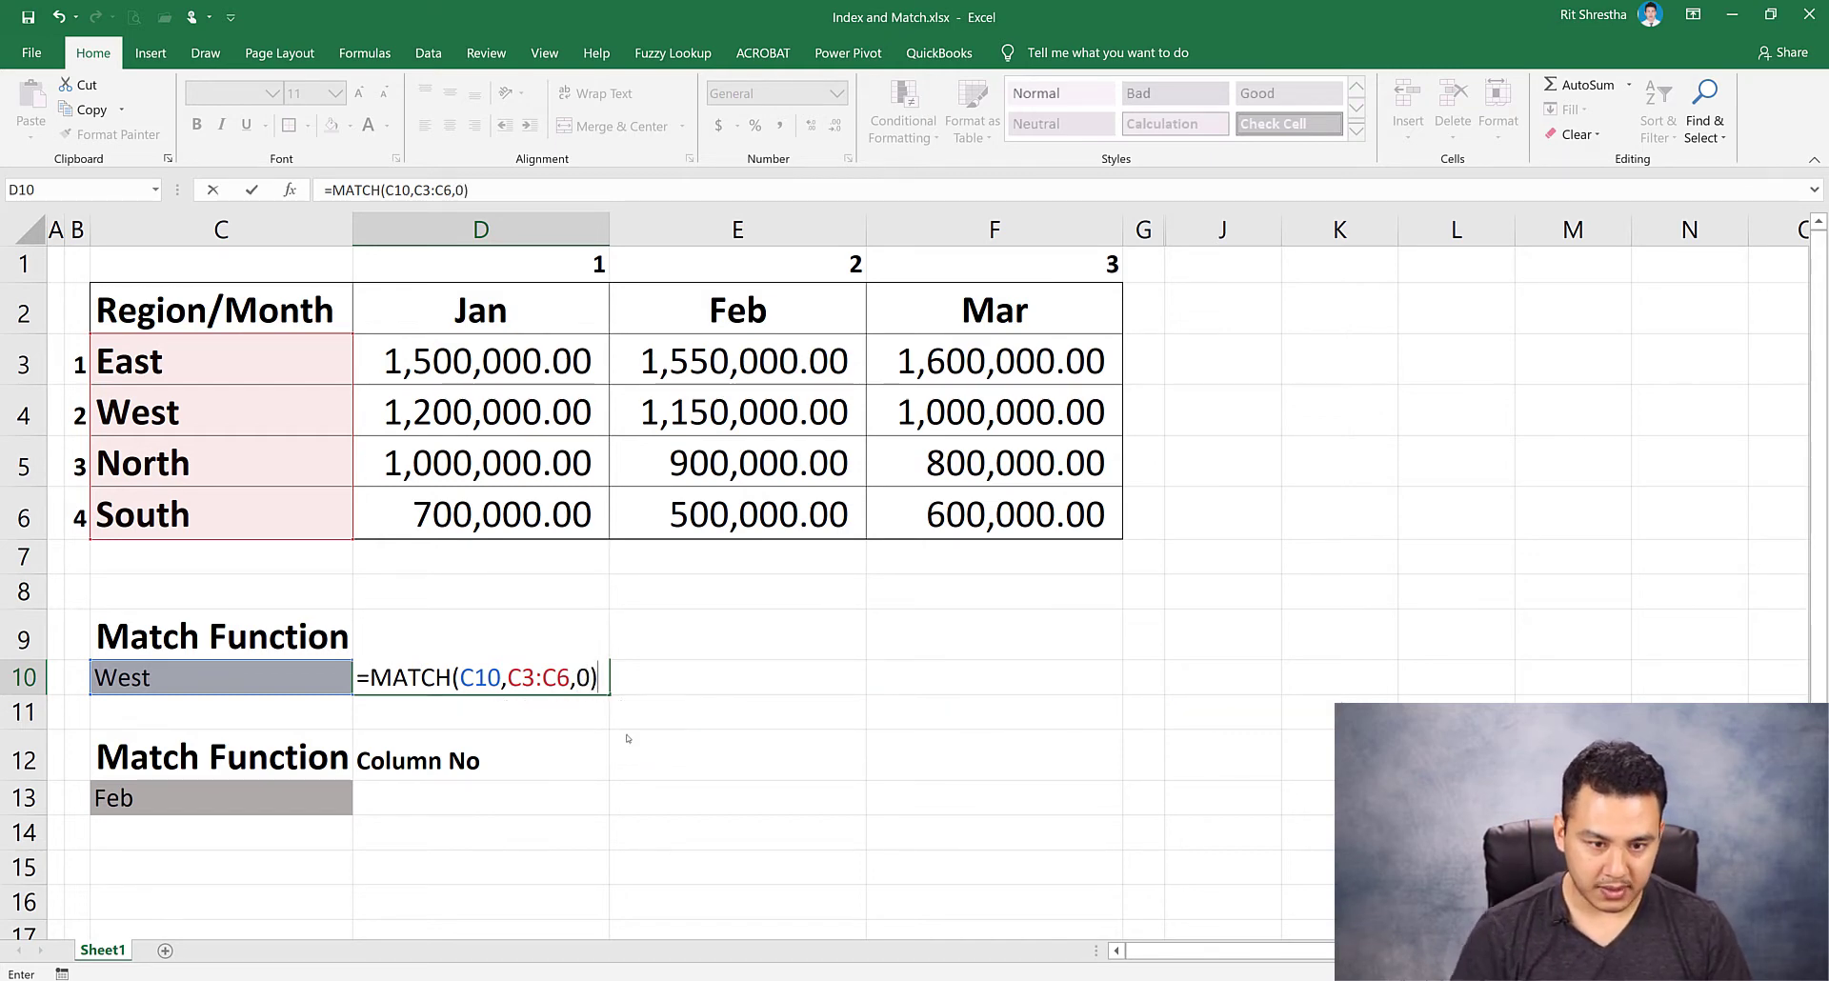
pyautogui.press('Return')
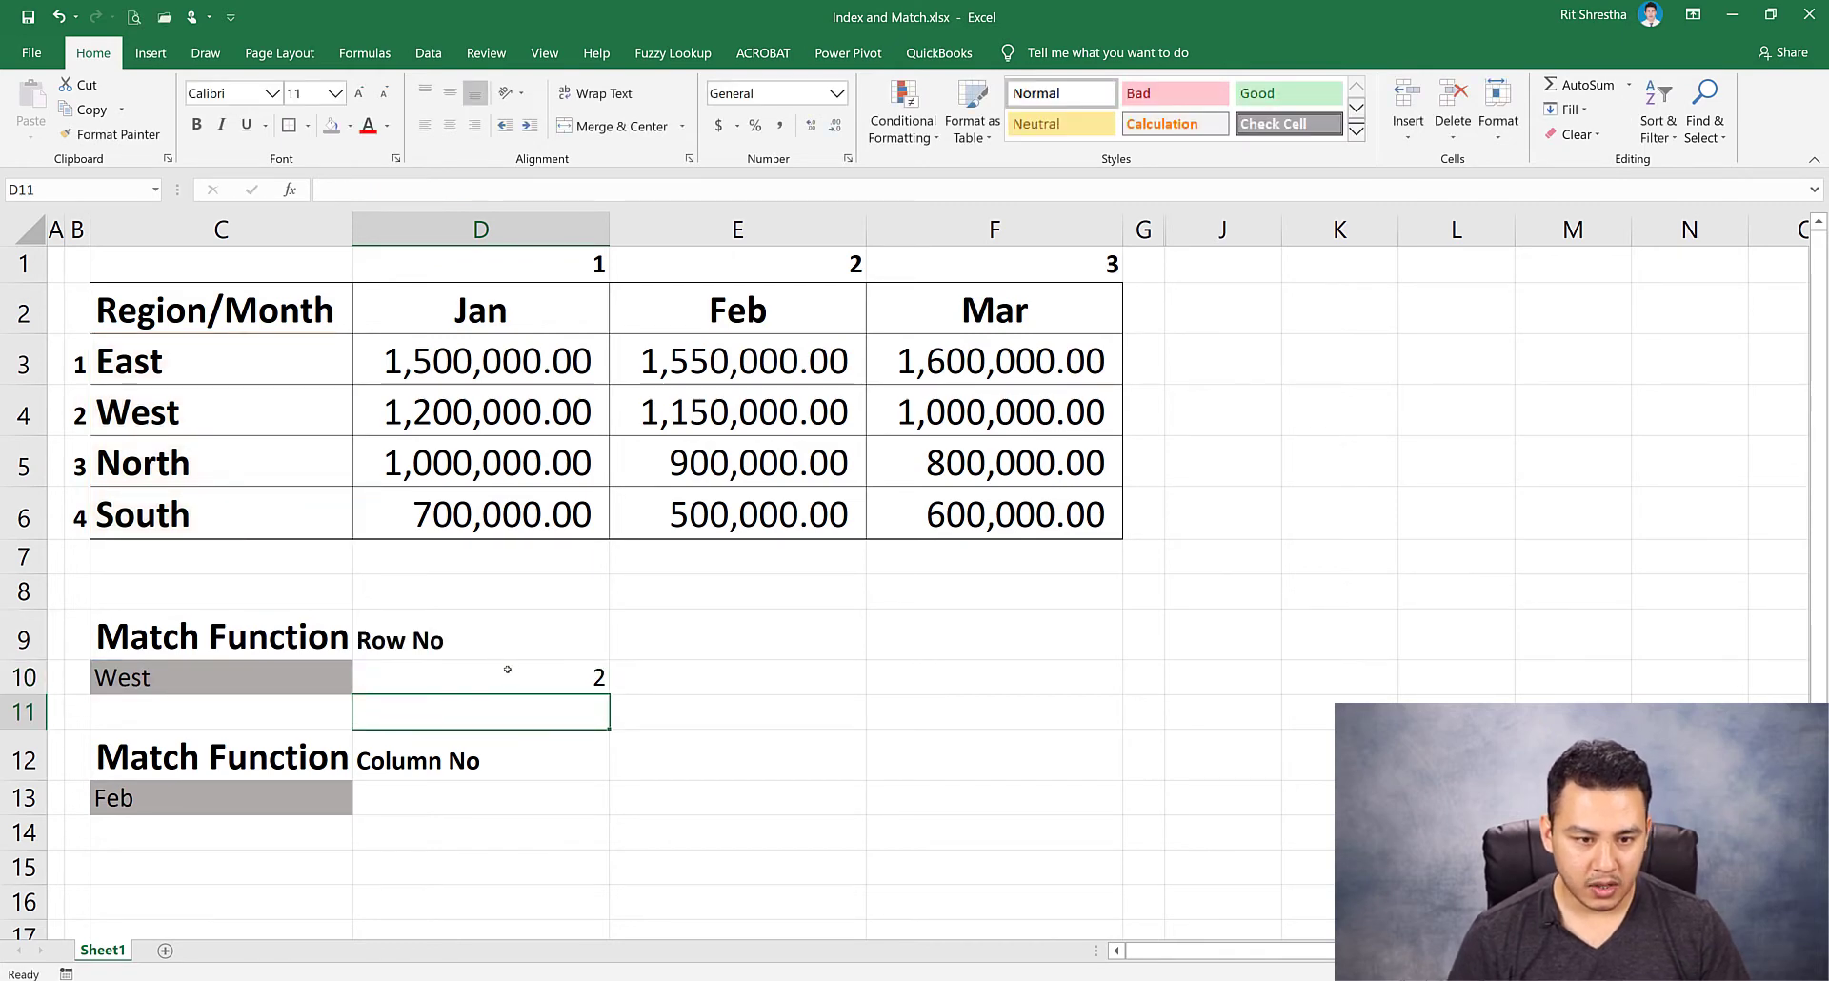
# Check the row number in D10 against the region list and review the formula's lookup array C3:C6.
pyautogui.click(507, 669)
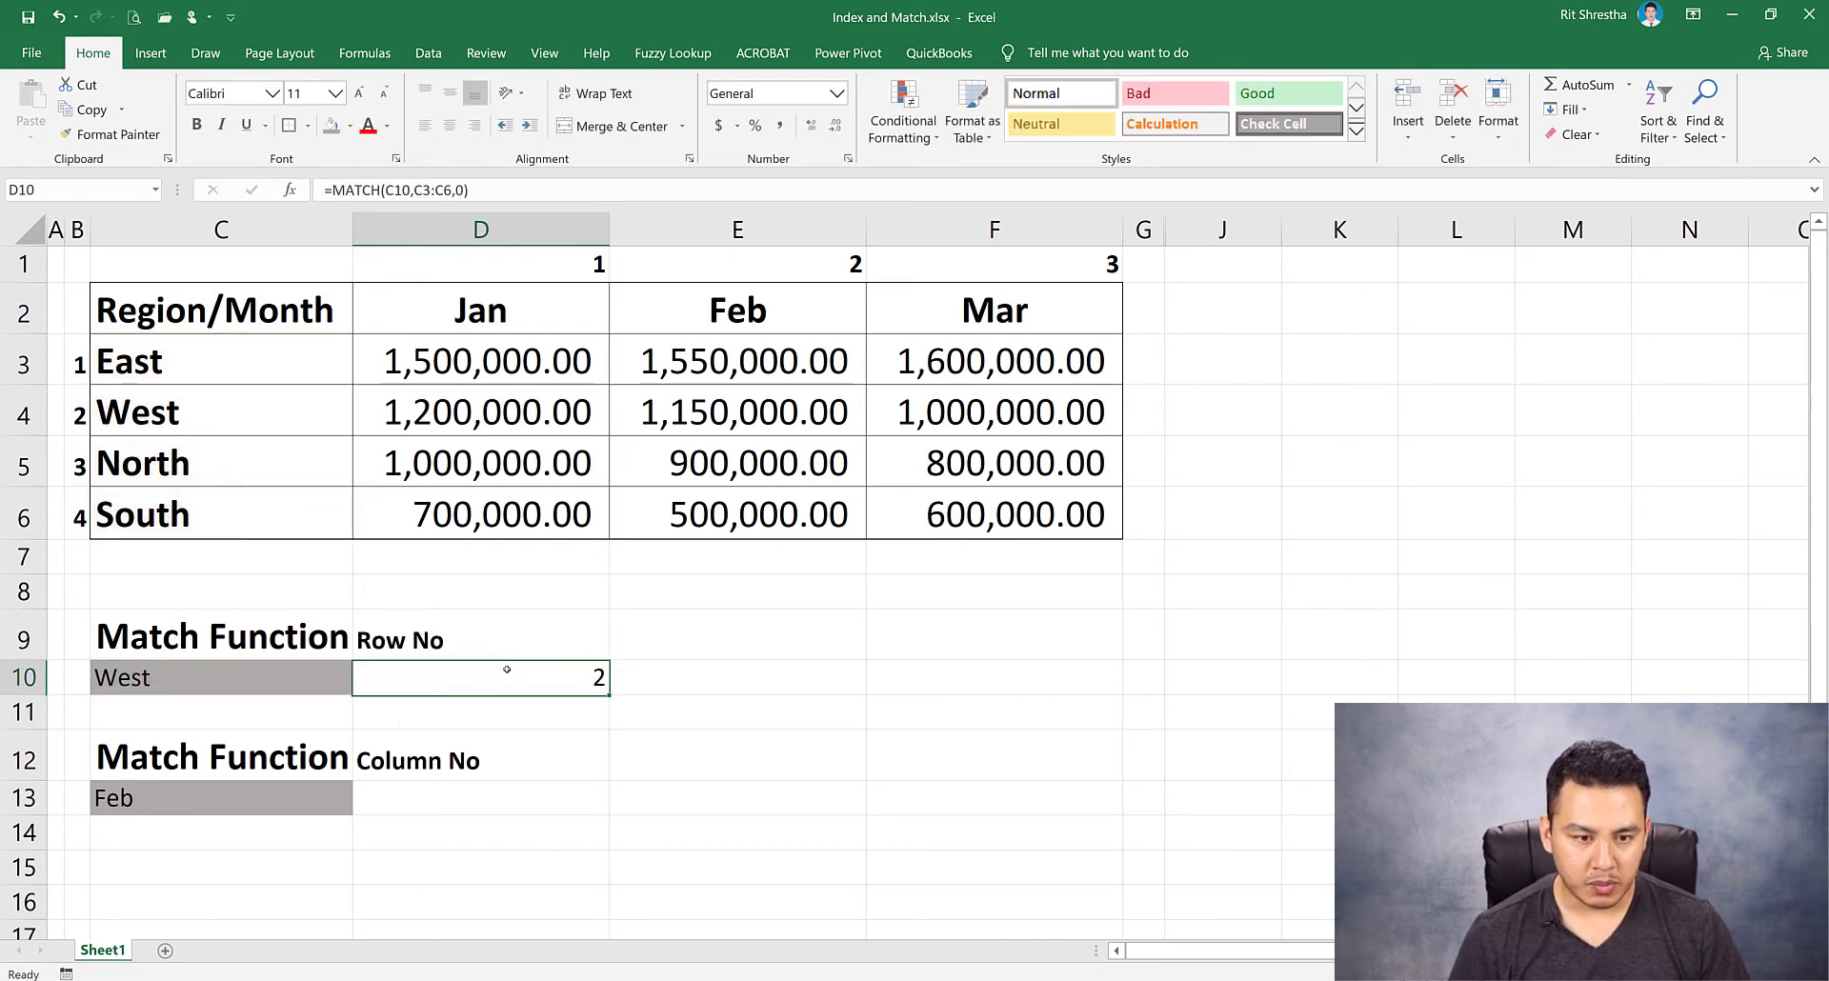
pyautogui.click(171, 367)
pyautogui.hotkey('shift', 'Down')
pyautogui.hotkey('shift', 'Down')
pyautogui.hotkey('shift', 'Down')
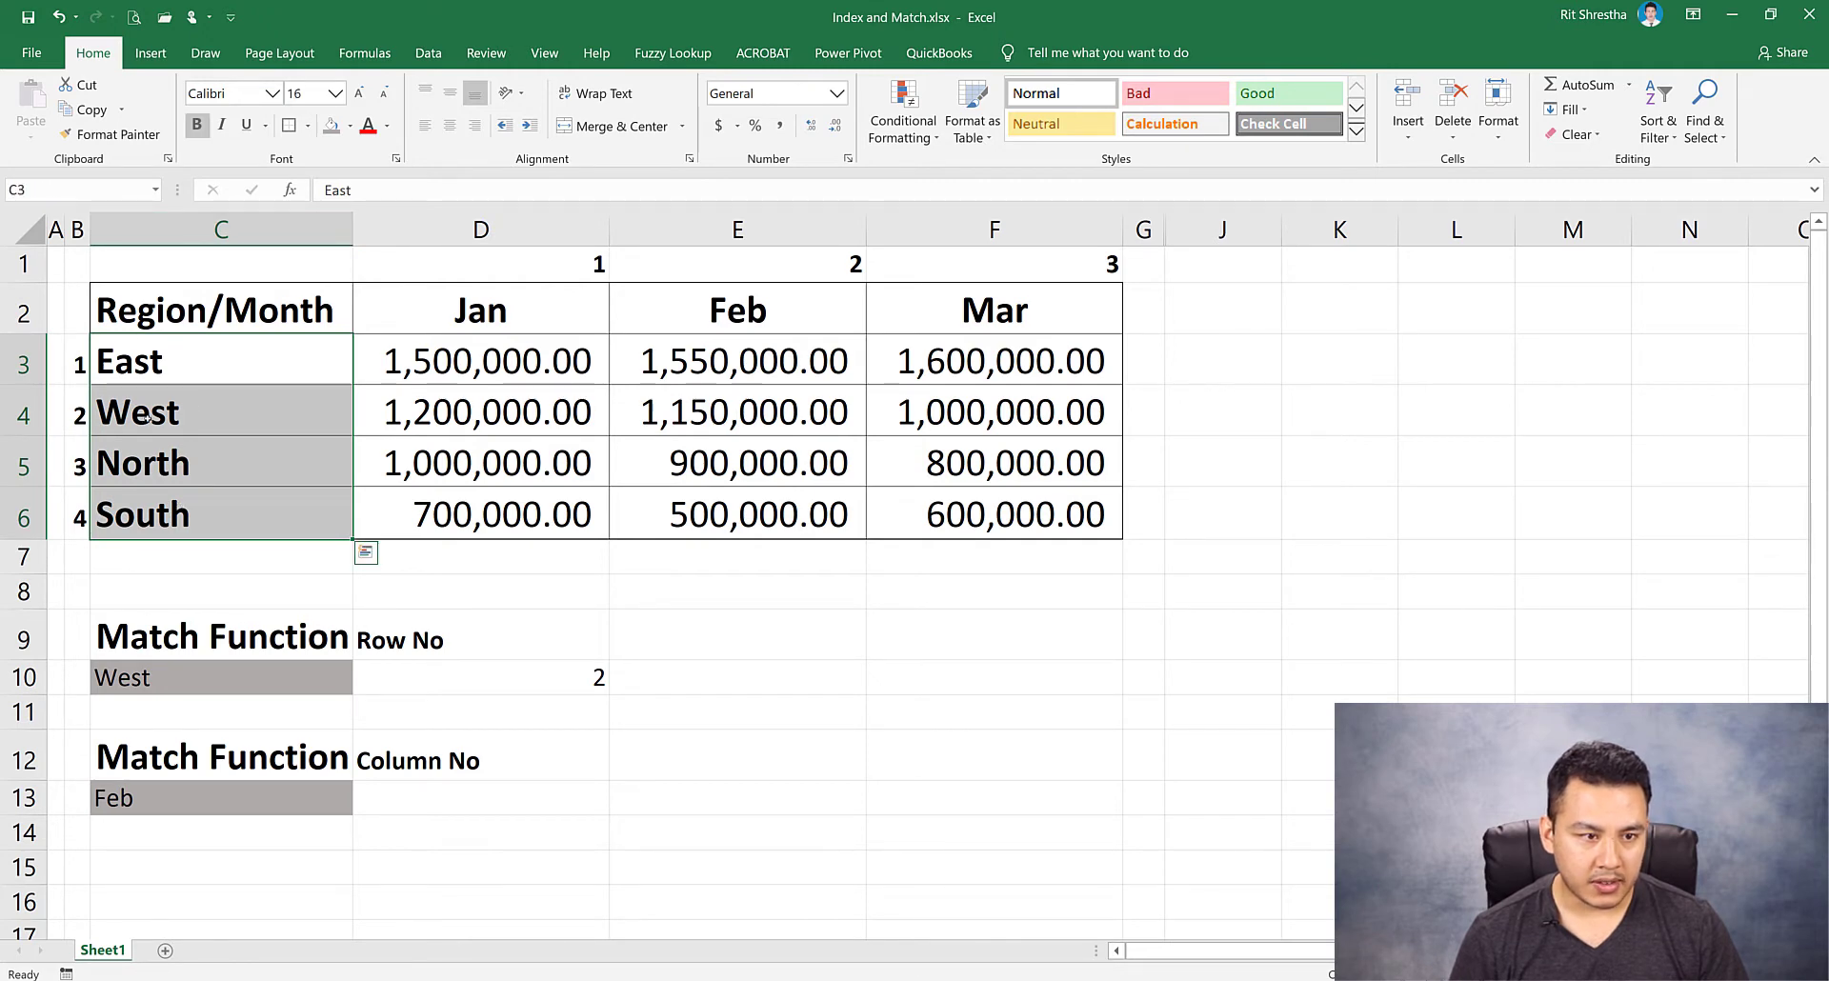
pyautogui.click(191, 410)
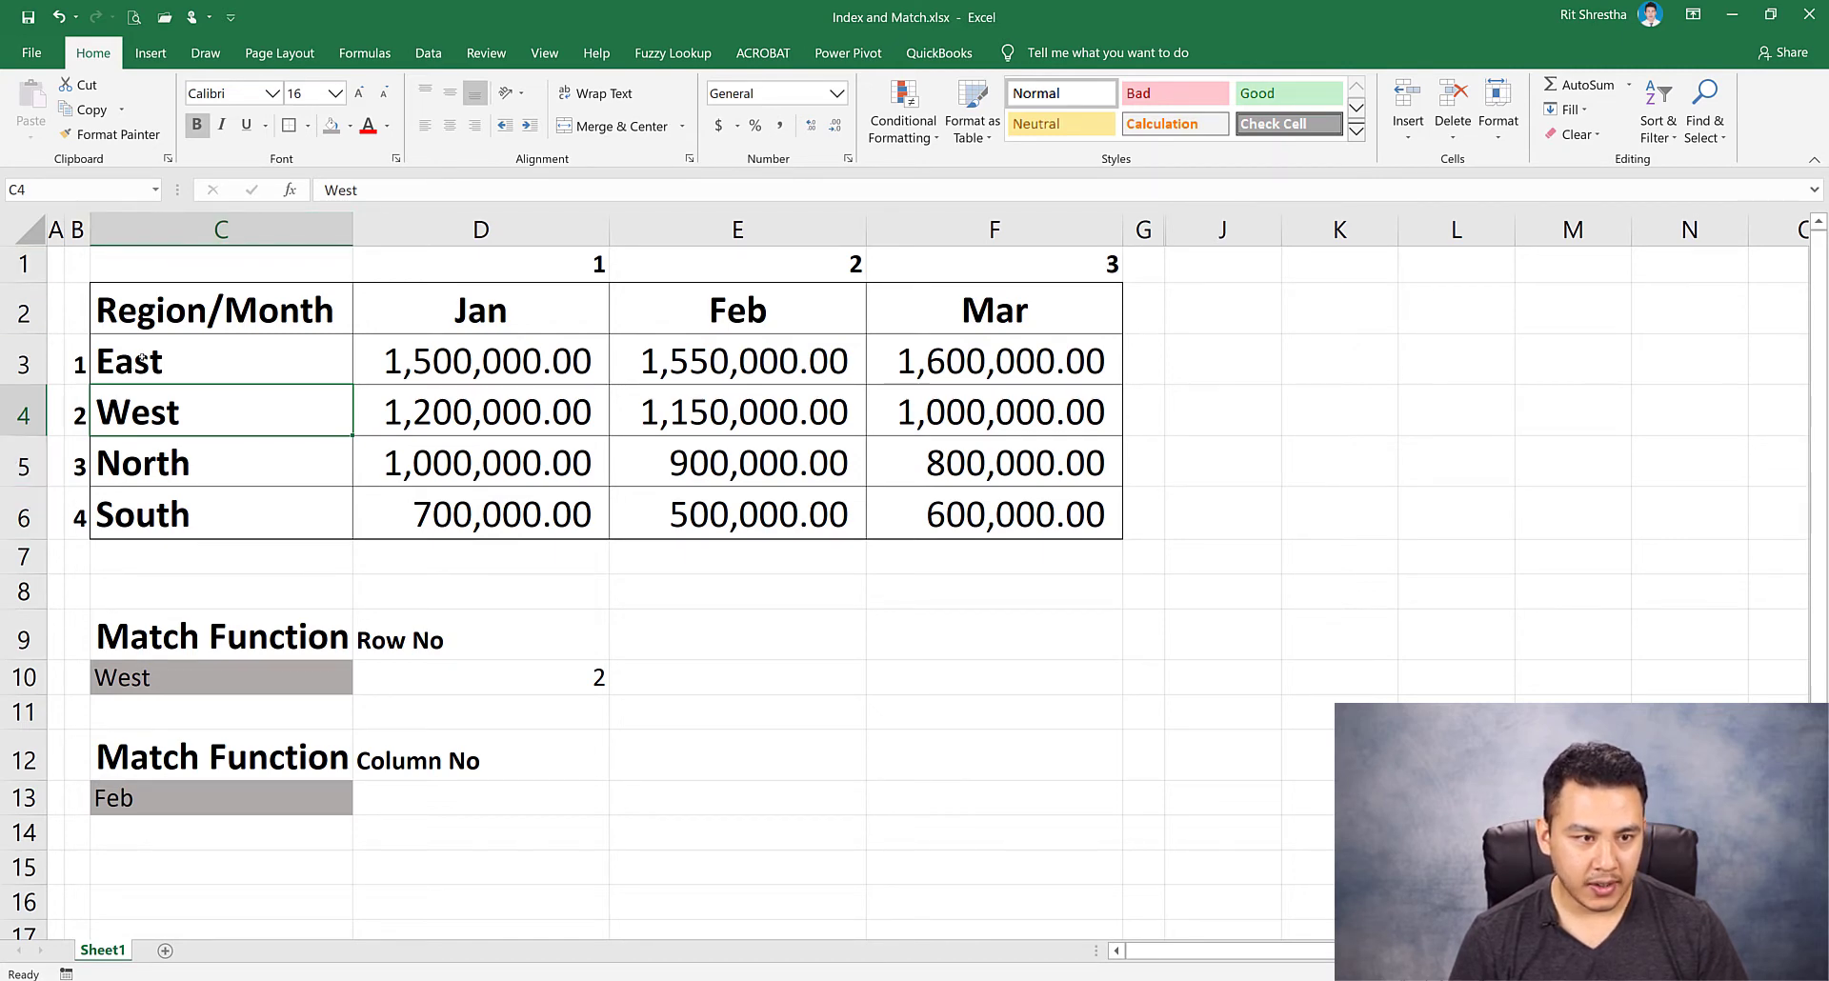
pyautogui.moveTo(141, 360); pyautogui.dragTo(145, 522)
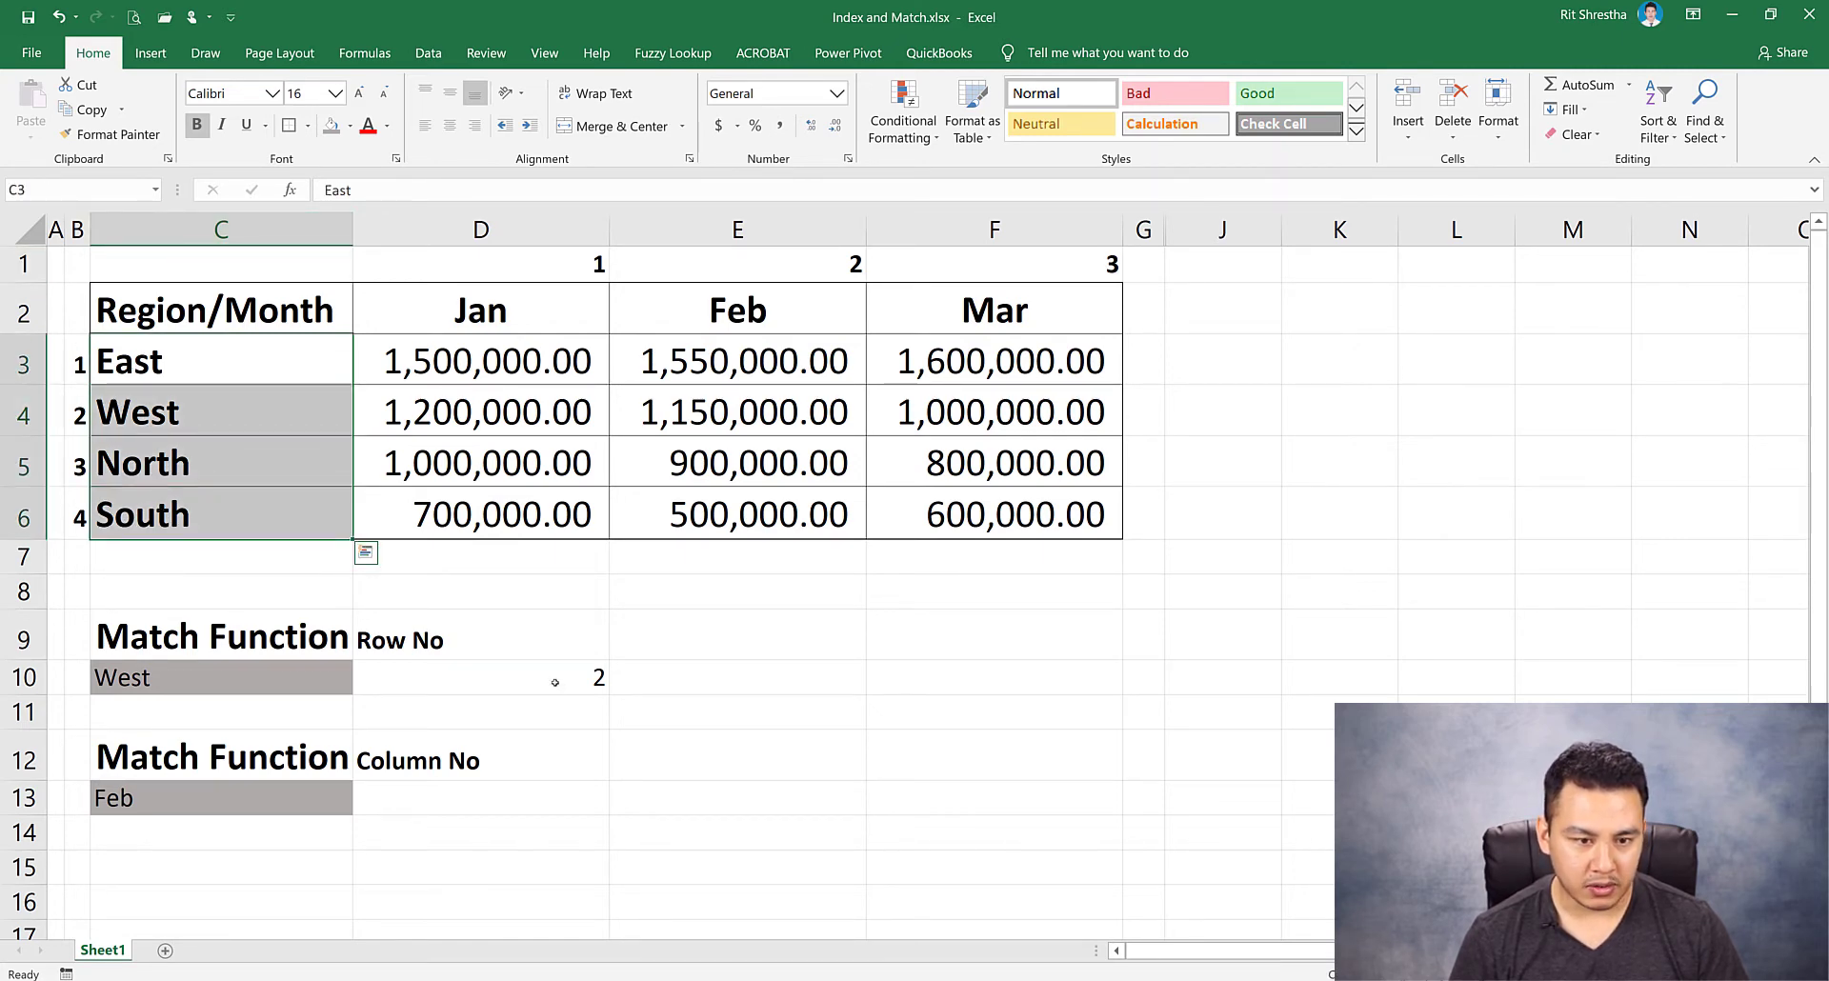
pyautogui.click(556, 682)
pyautogui.moveTo(417, 189); pyautogui.dragTo(453, 190)
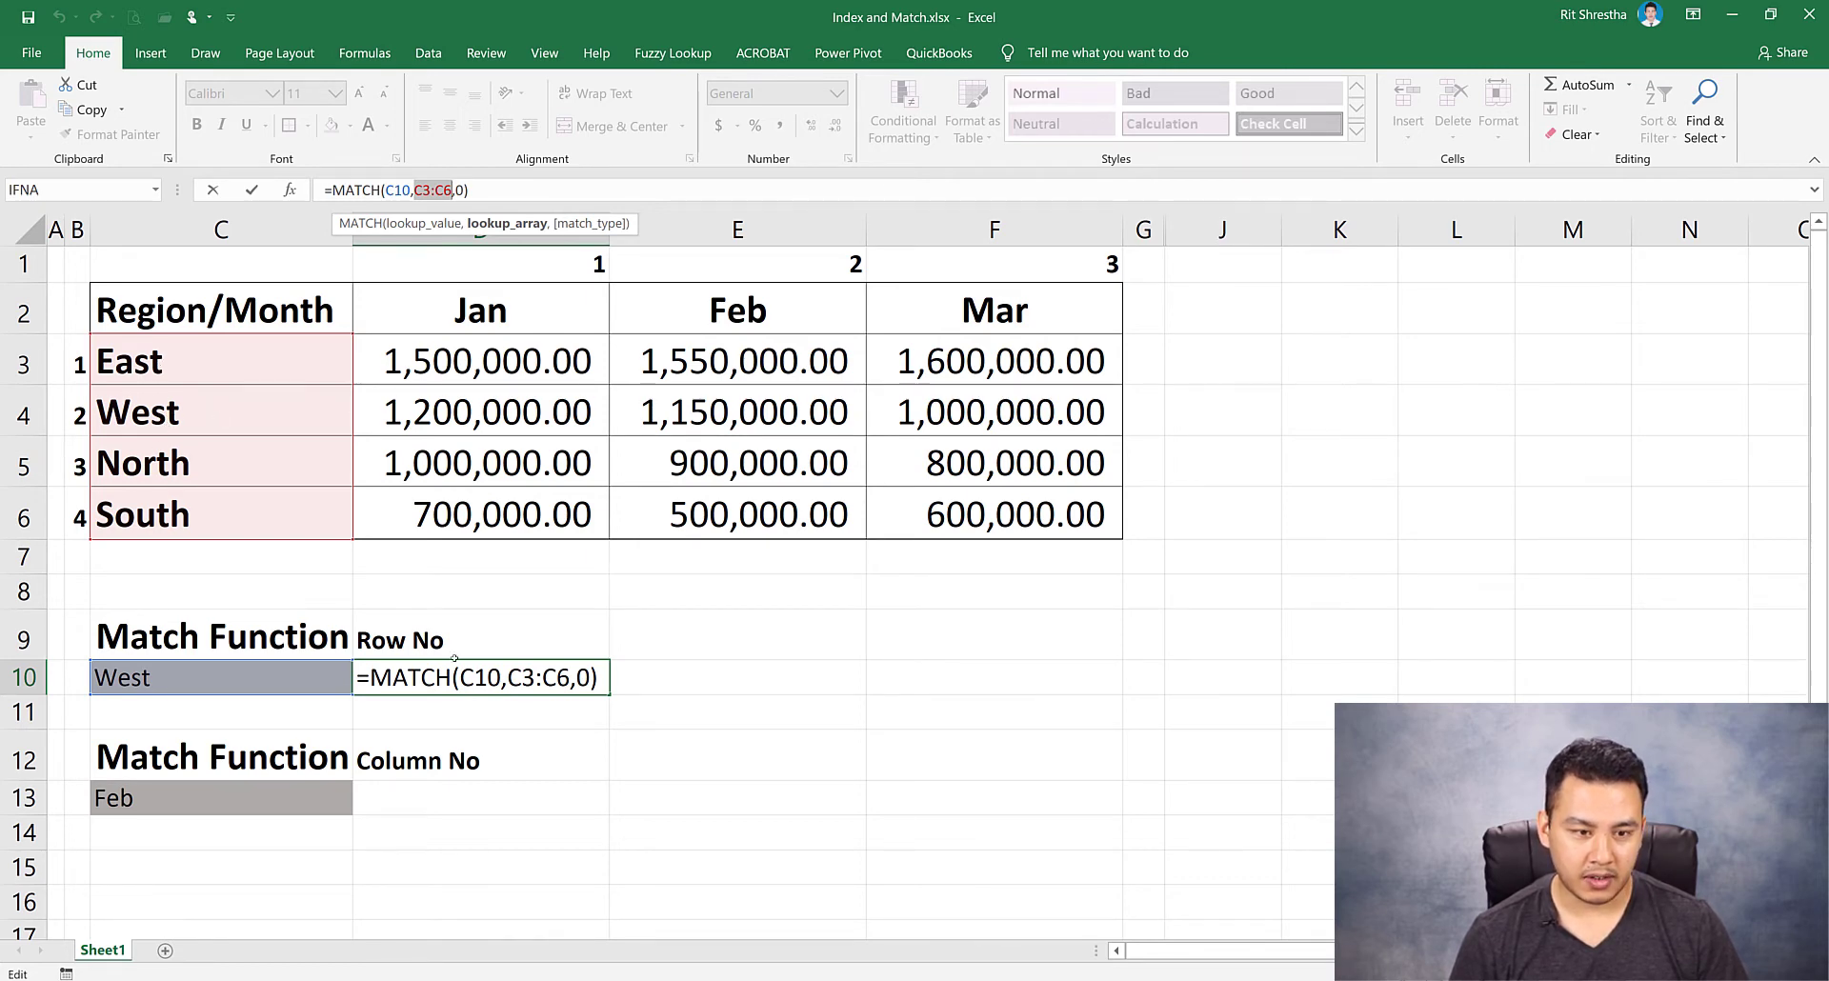
pyautogui.press('Return')
# Change the lookup region in C10 to North and check the row number in D10.
pyautogui.click(343, 678)
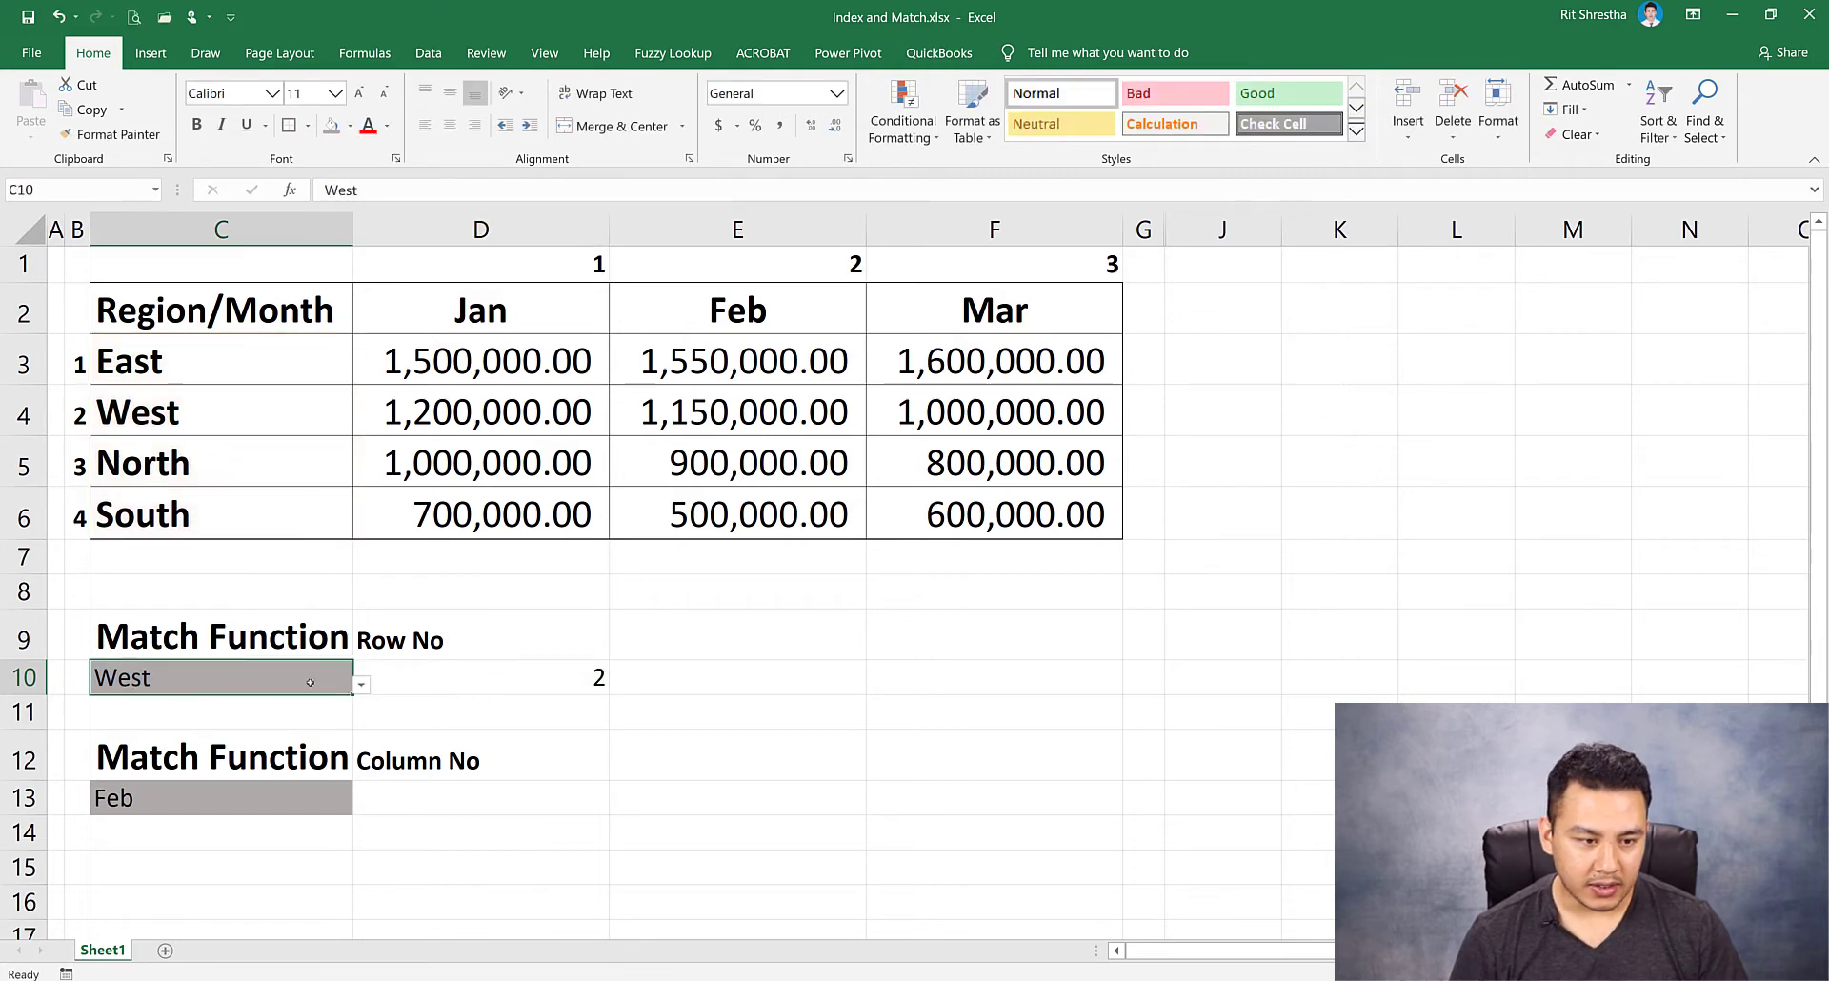
pyautogui.click(358, 682)
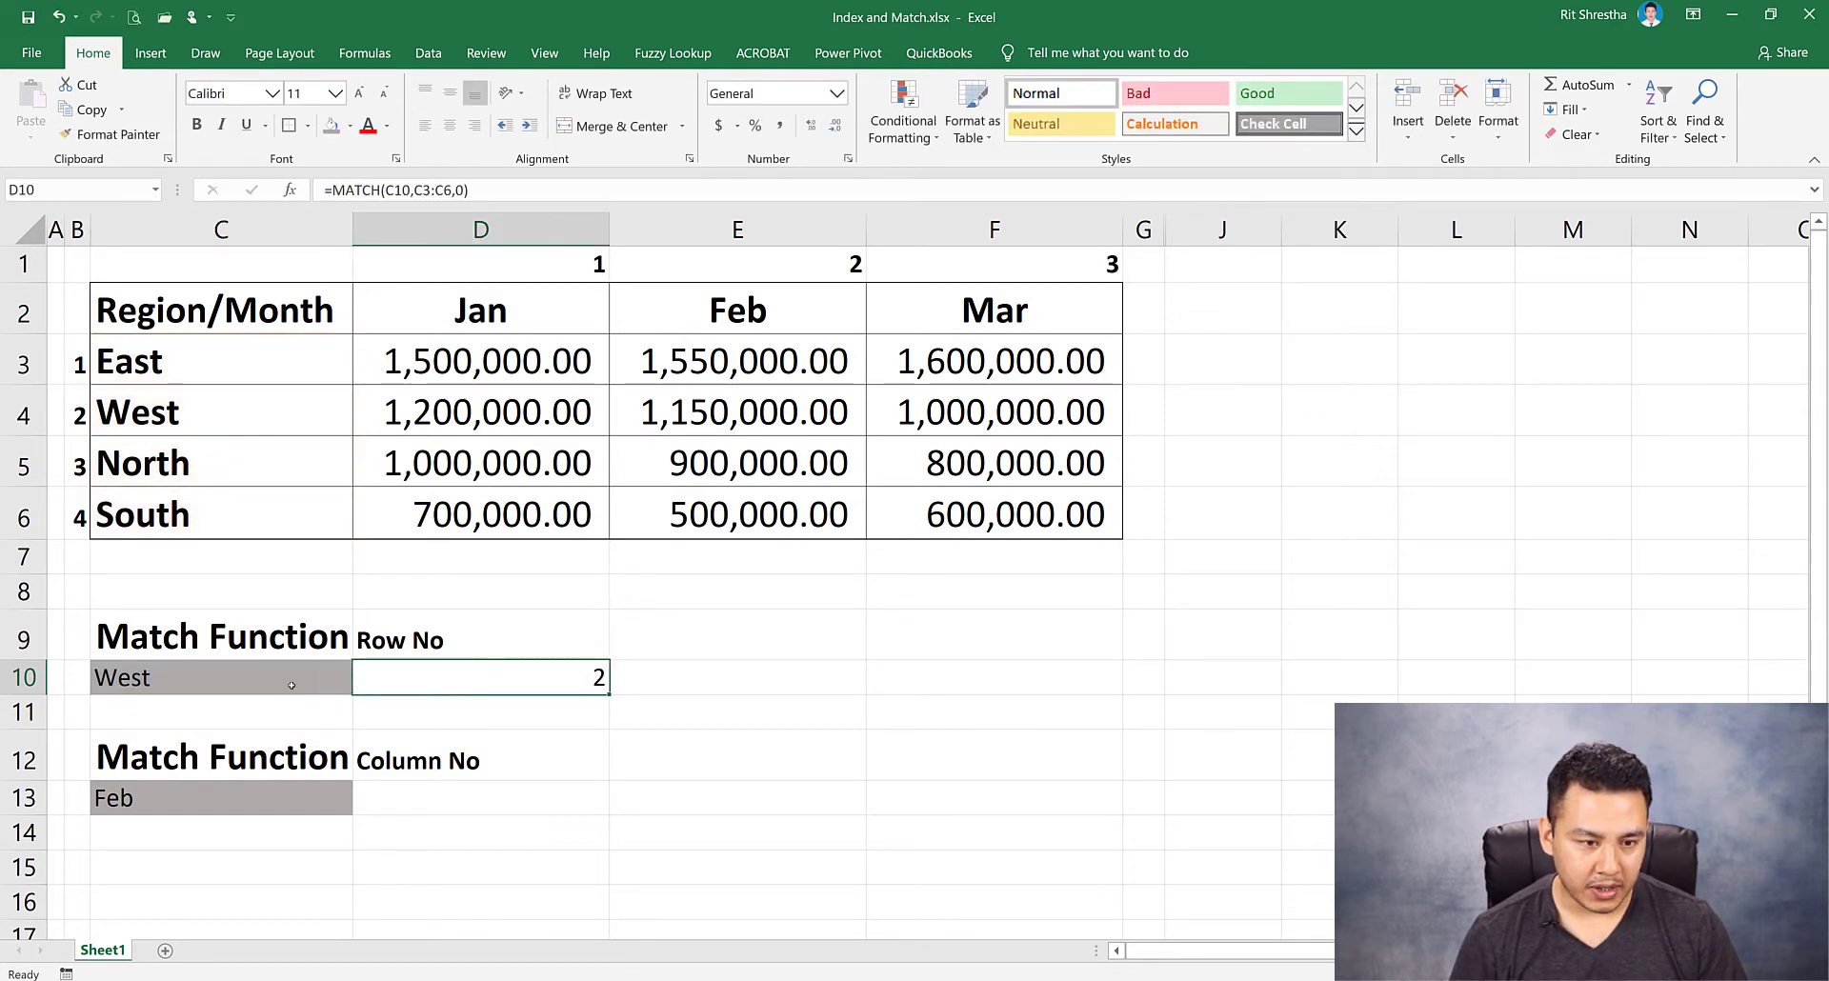
pyautogui.click(349, 682)
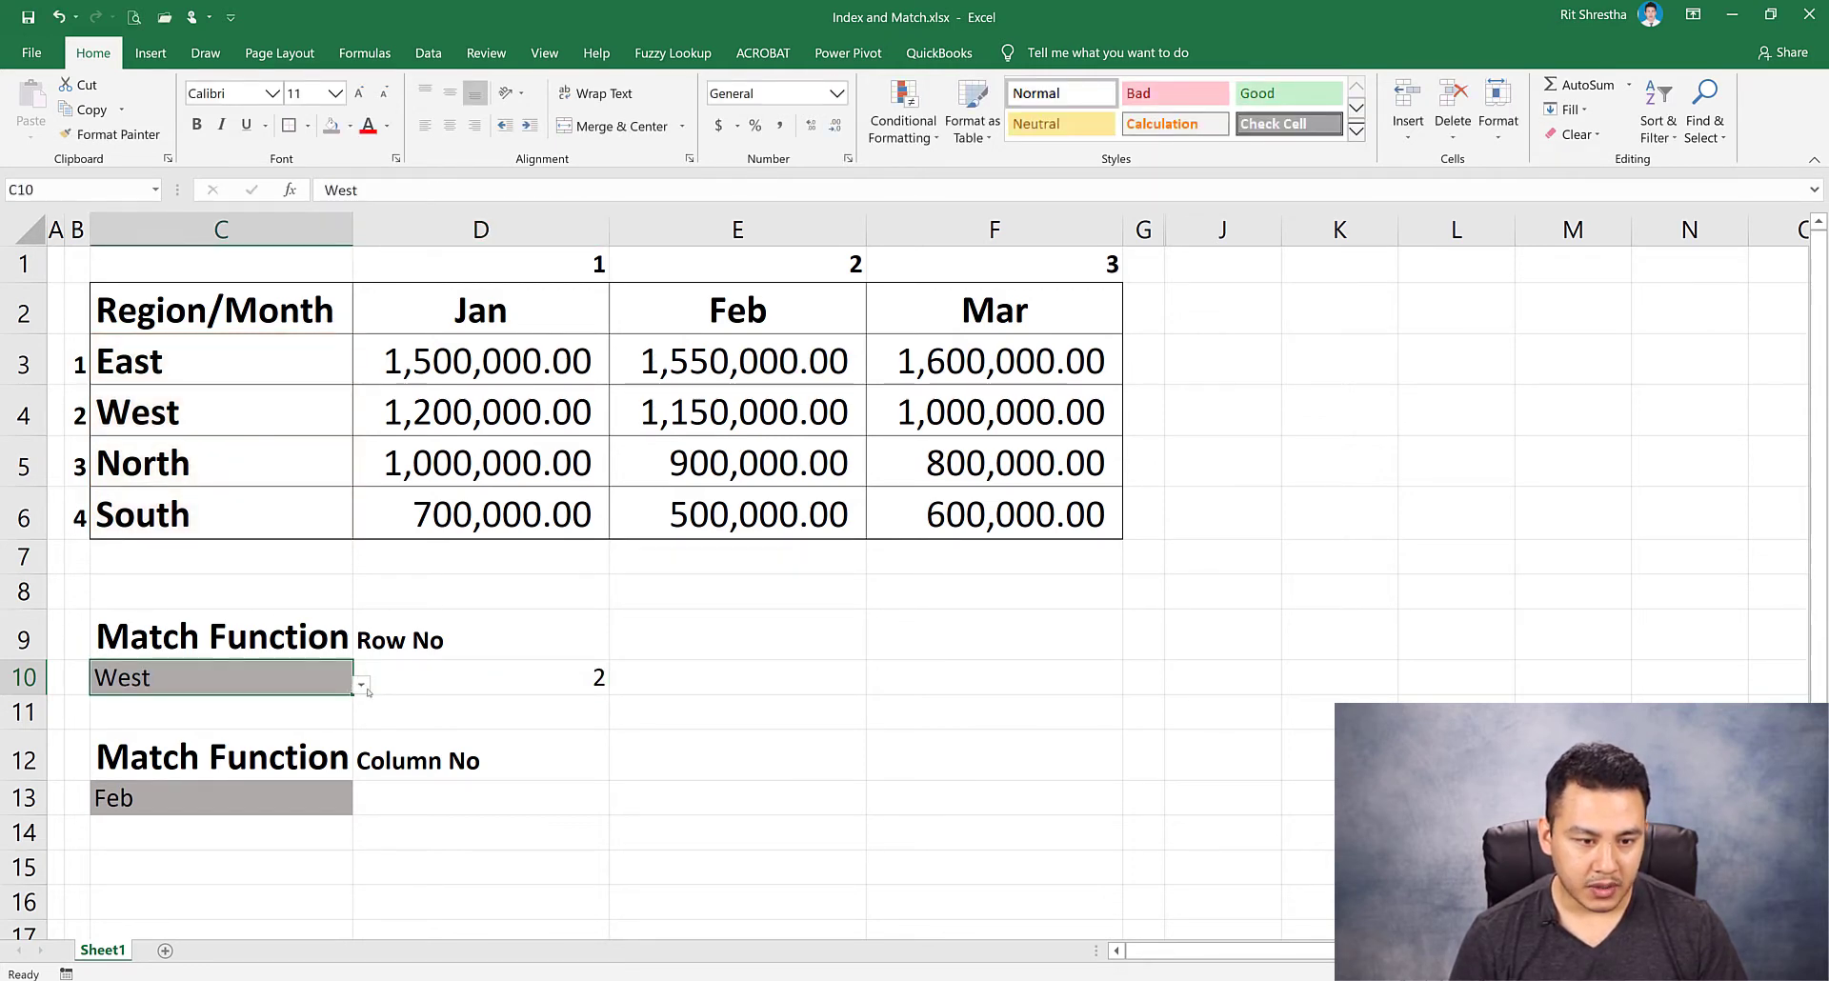
pyautogui.click(362, 685)
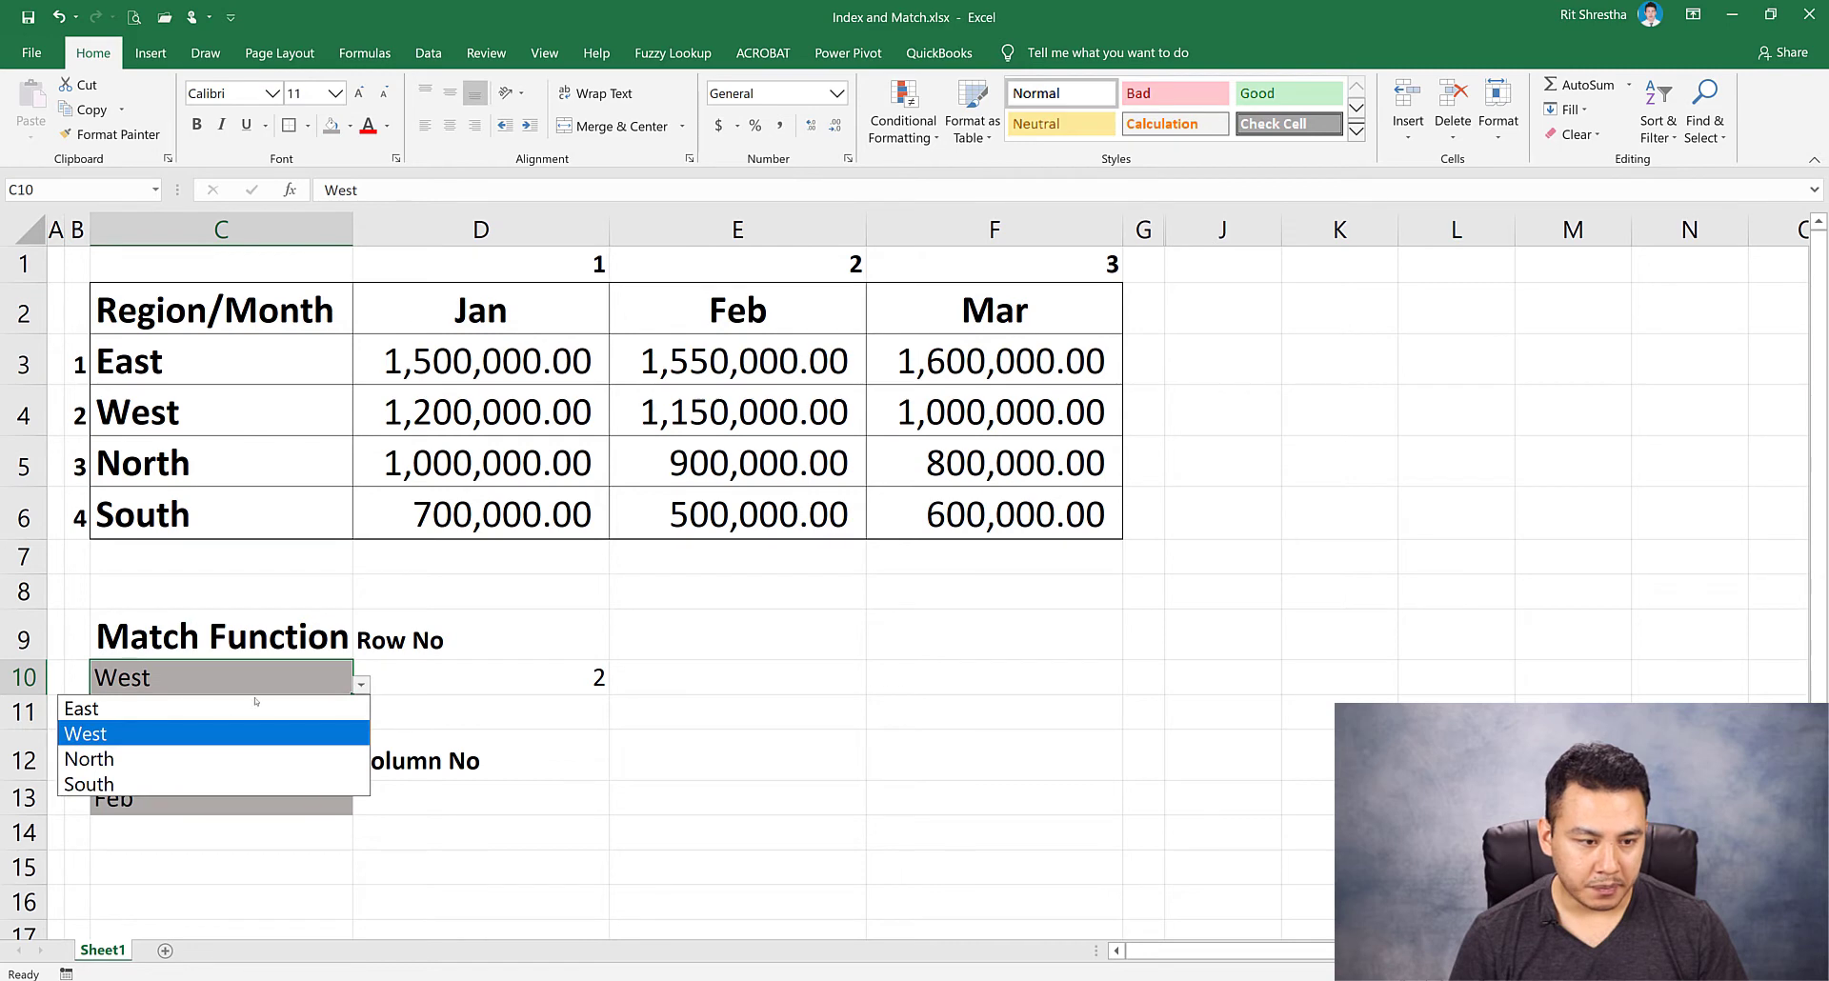
pyautogui.click(122, 757)
pyautogui.click(551, 680)
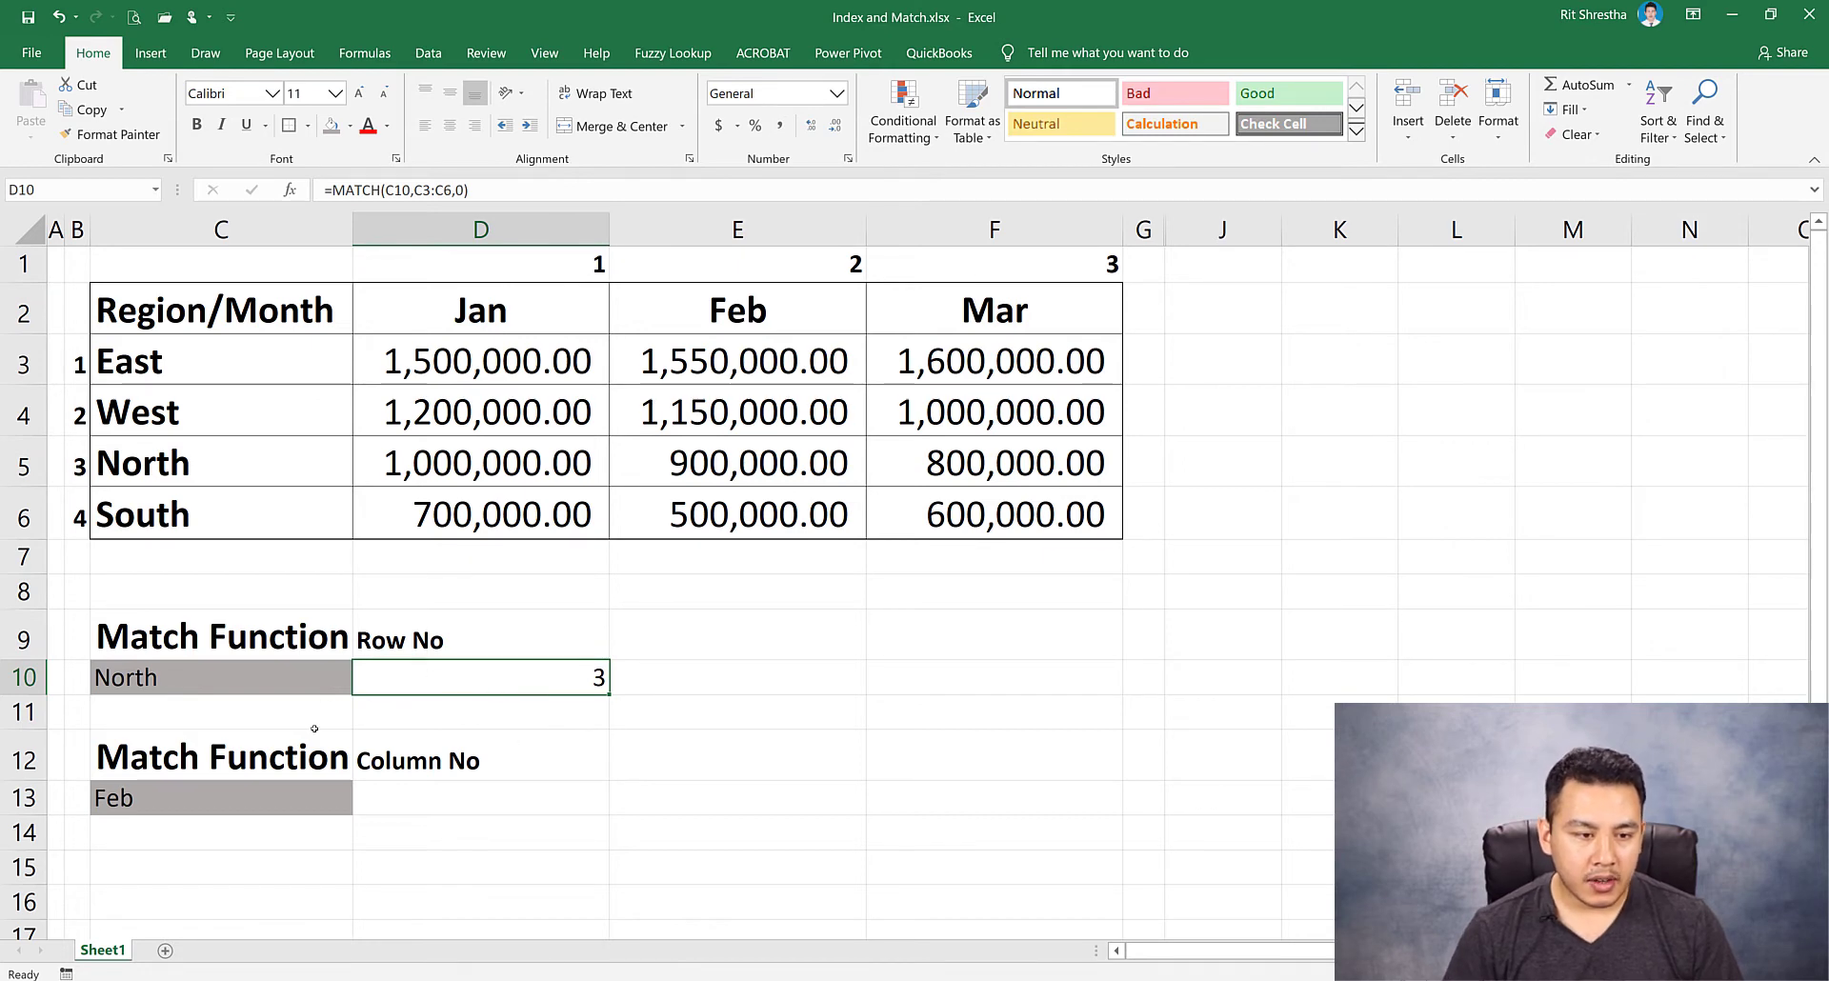
# Compare the lookup month in C13 with the month headers in D2:F2 to find its position.
pyautogui.moveTo(411, 303); pyautogui.dragTo(1000, 307)
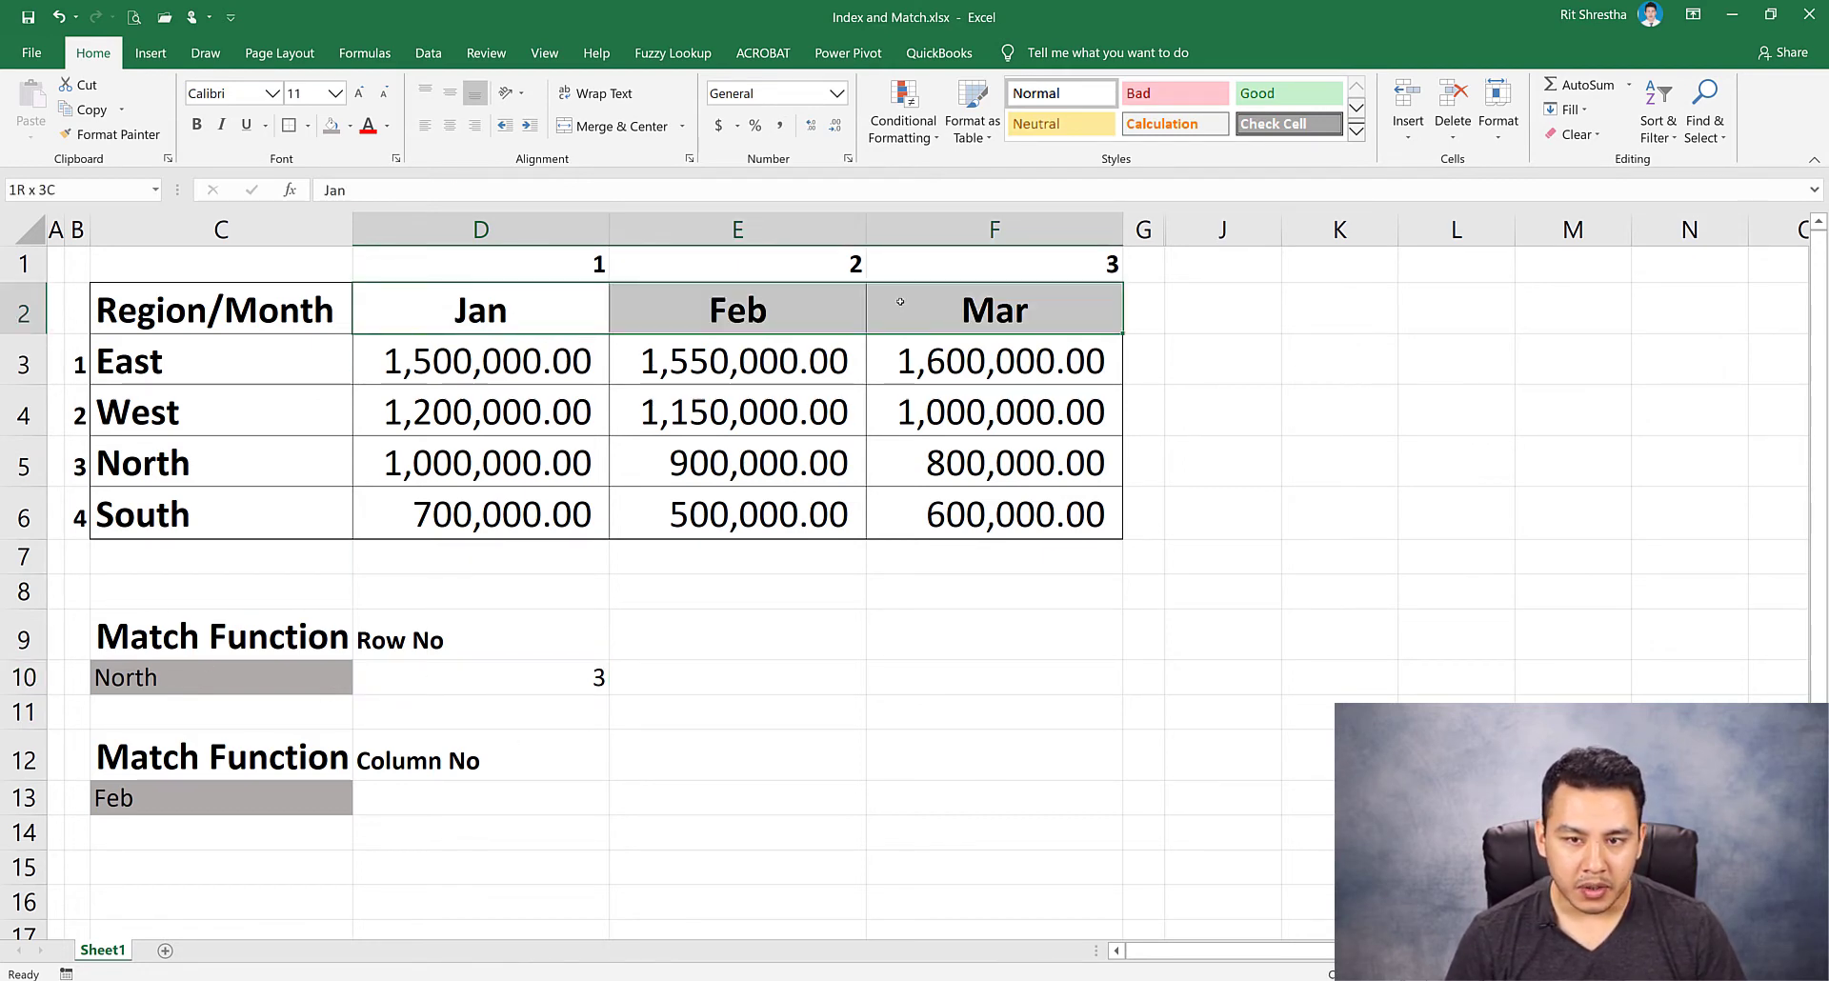
pyautogui.click(166, 808)
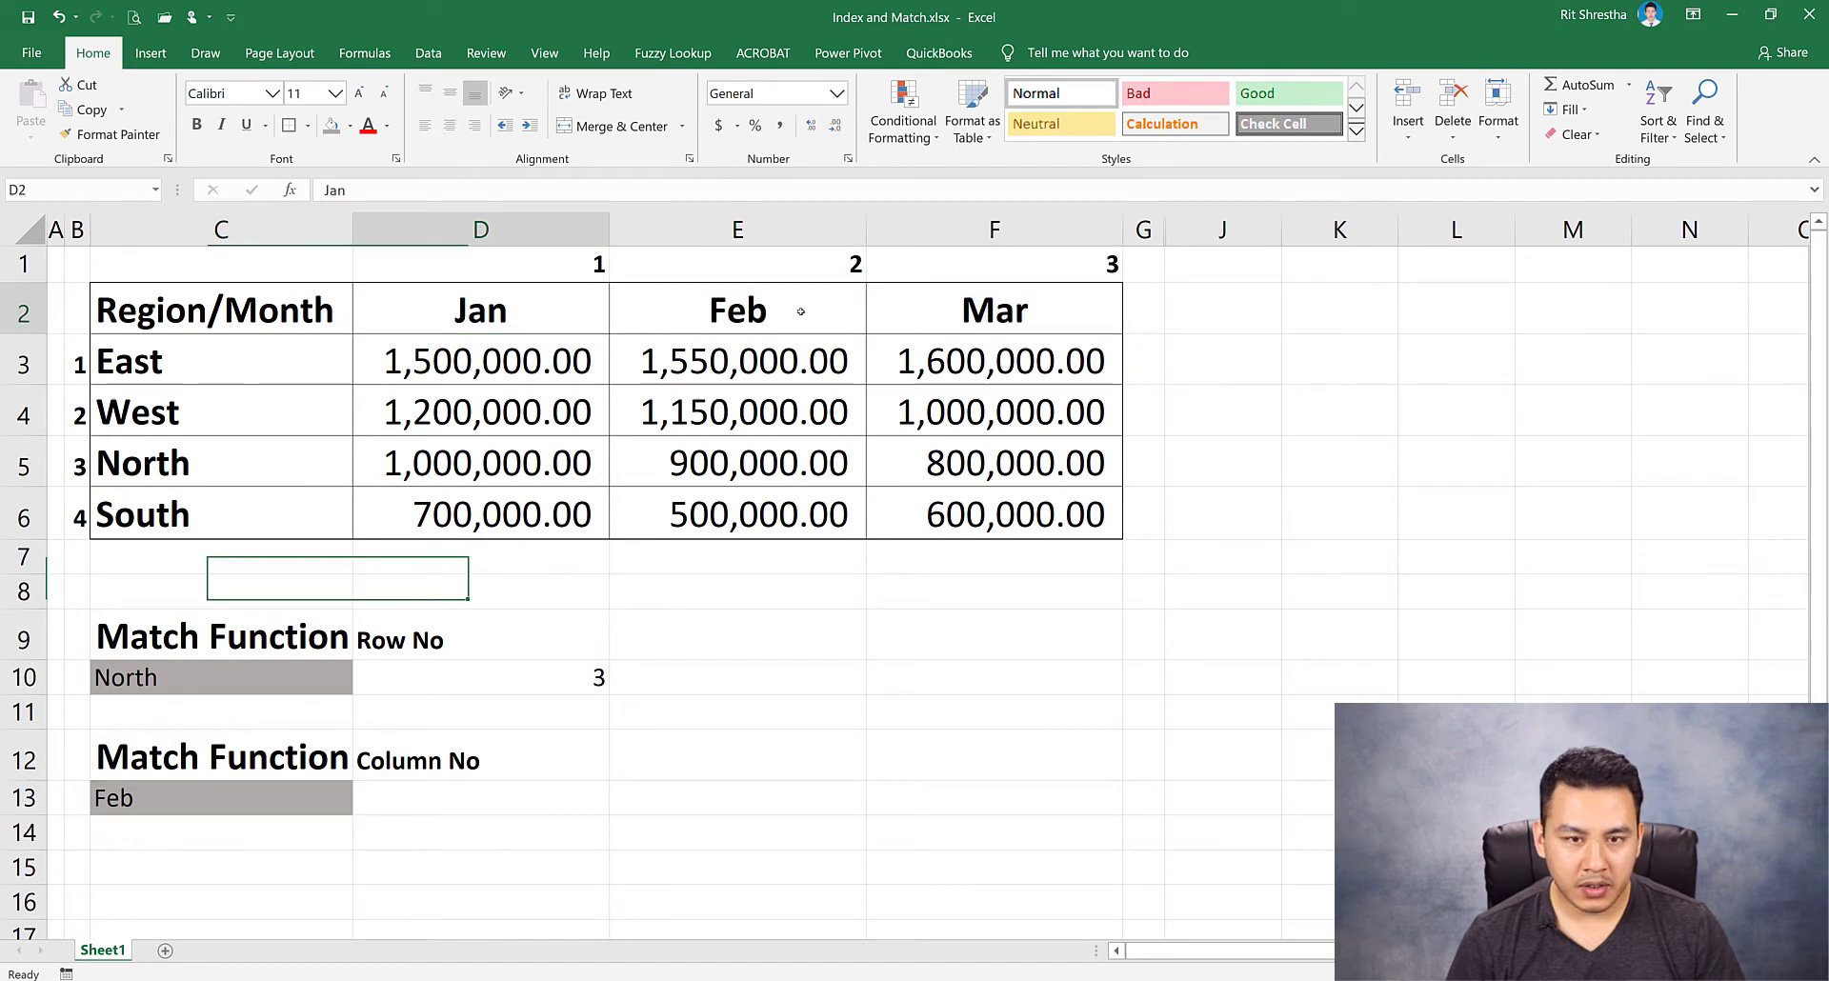
pyautogui.moveTo(495, 307); pyautogui.dragTo(1000, 306)
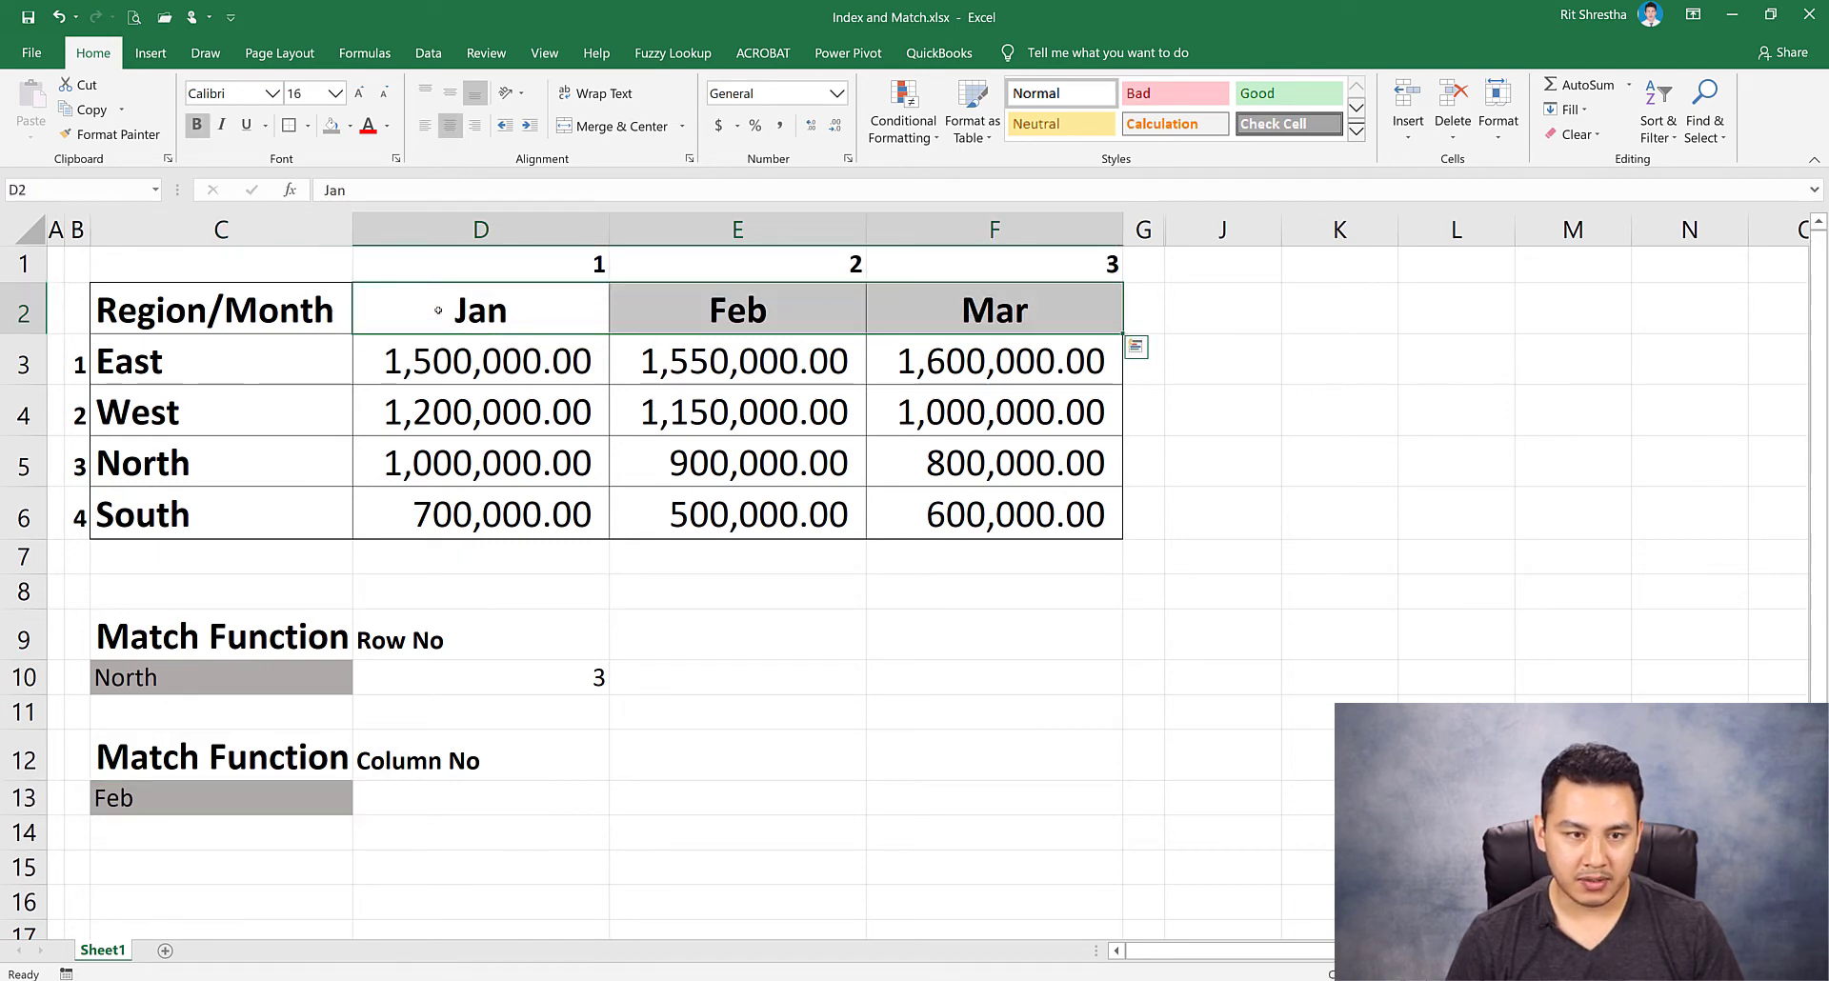
pyautogui.moveTo(473, 311); pyautogui.dragTo(1000, 308)
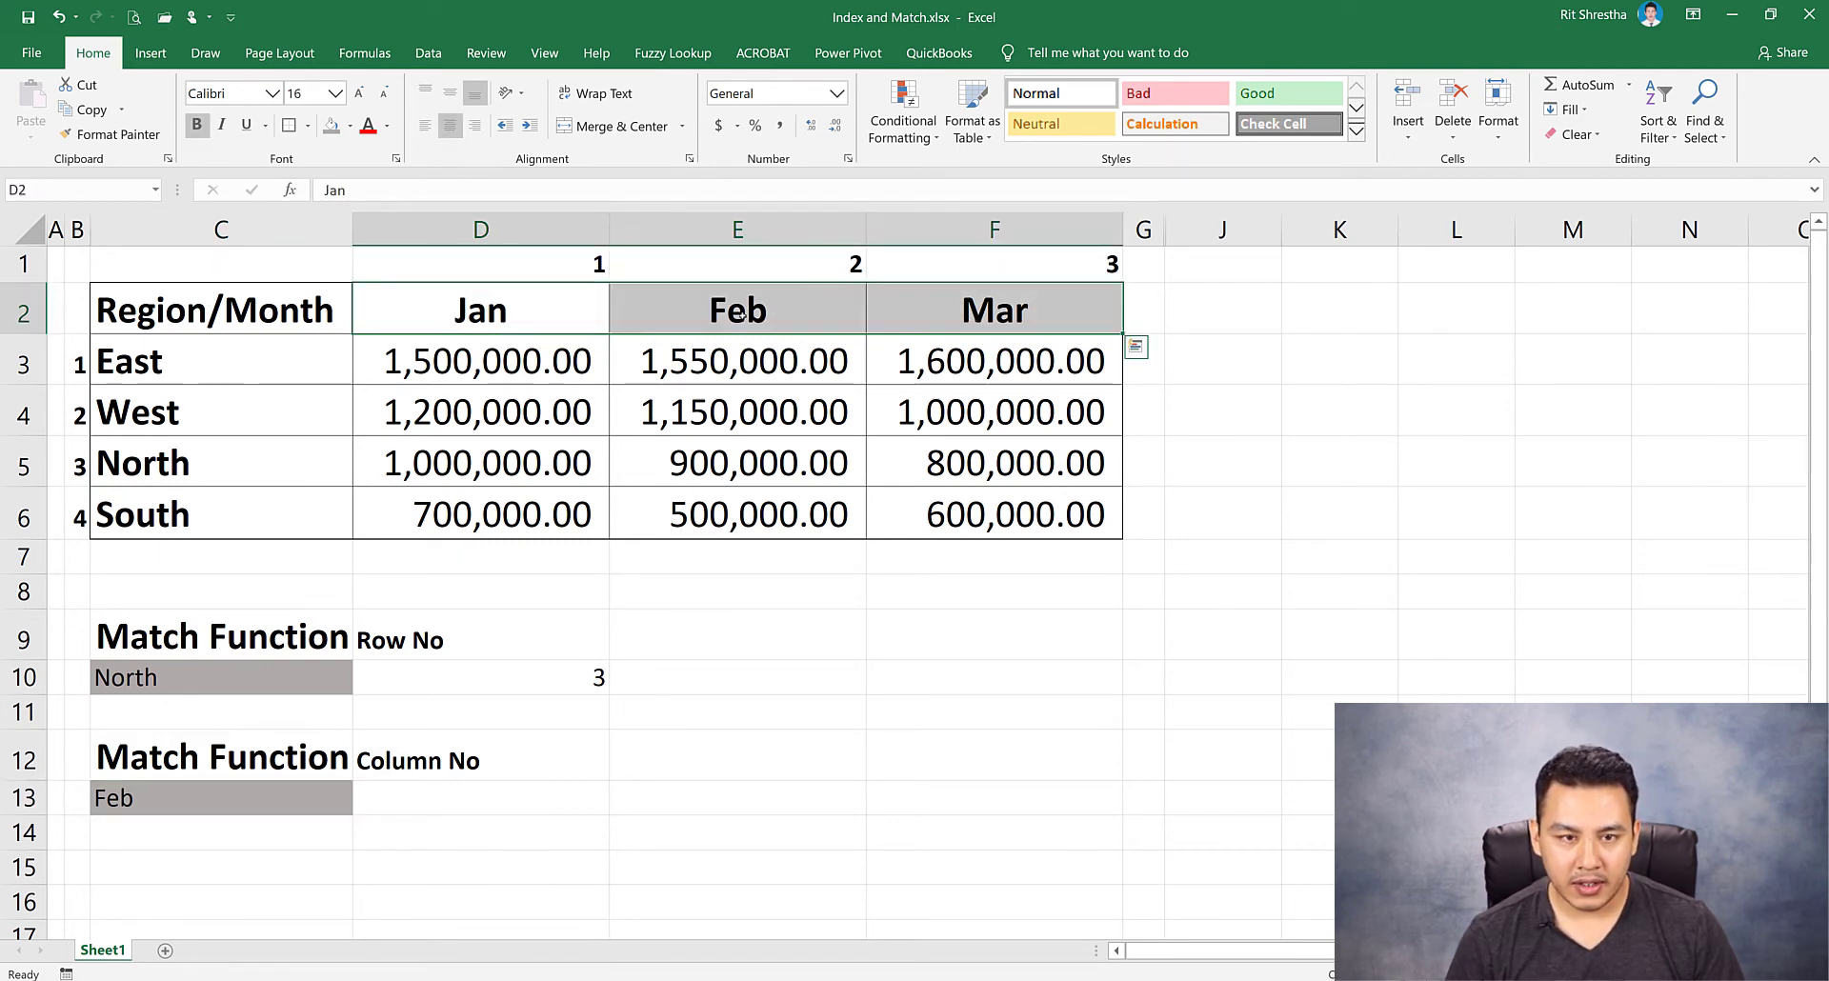
pyautogui.click(540, 314)
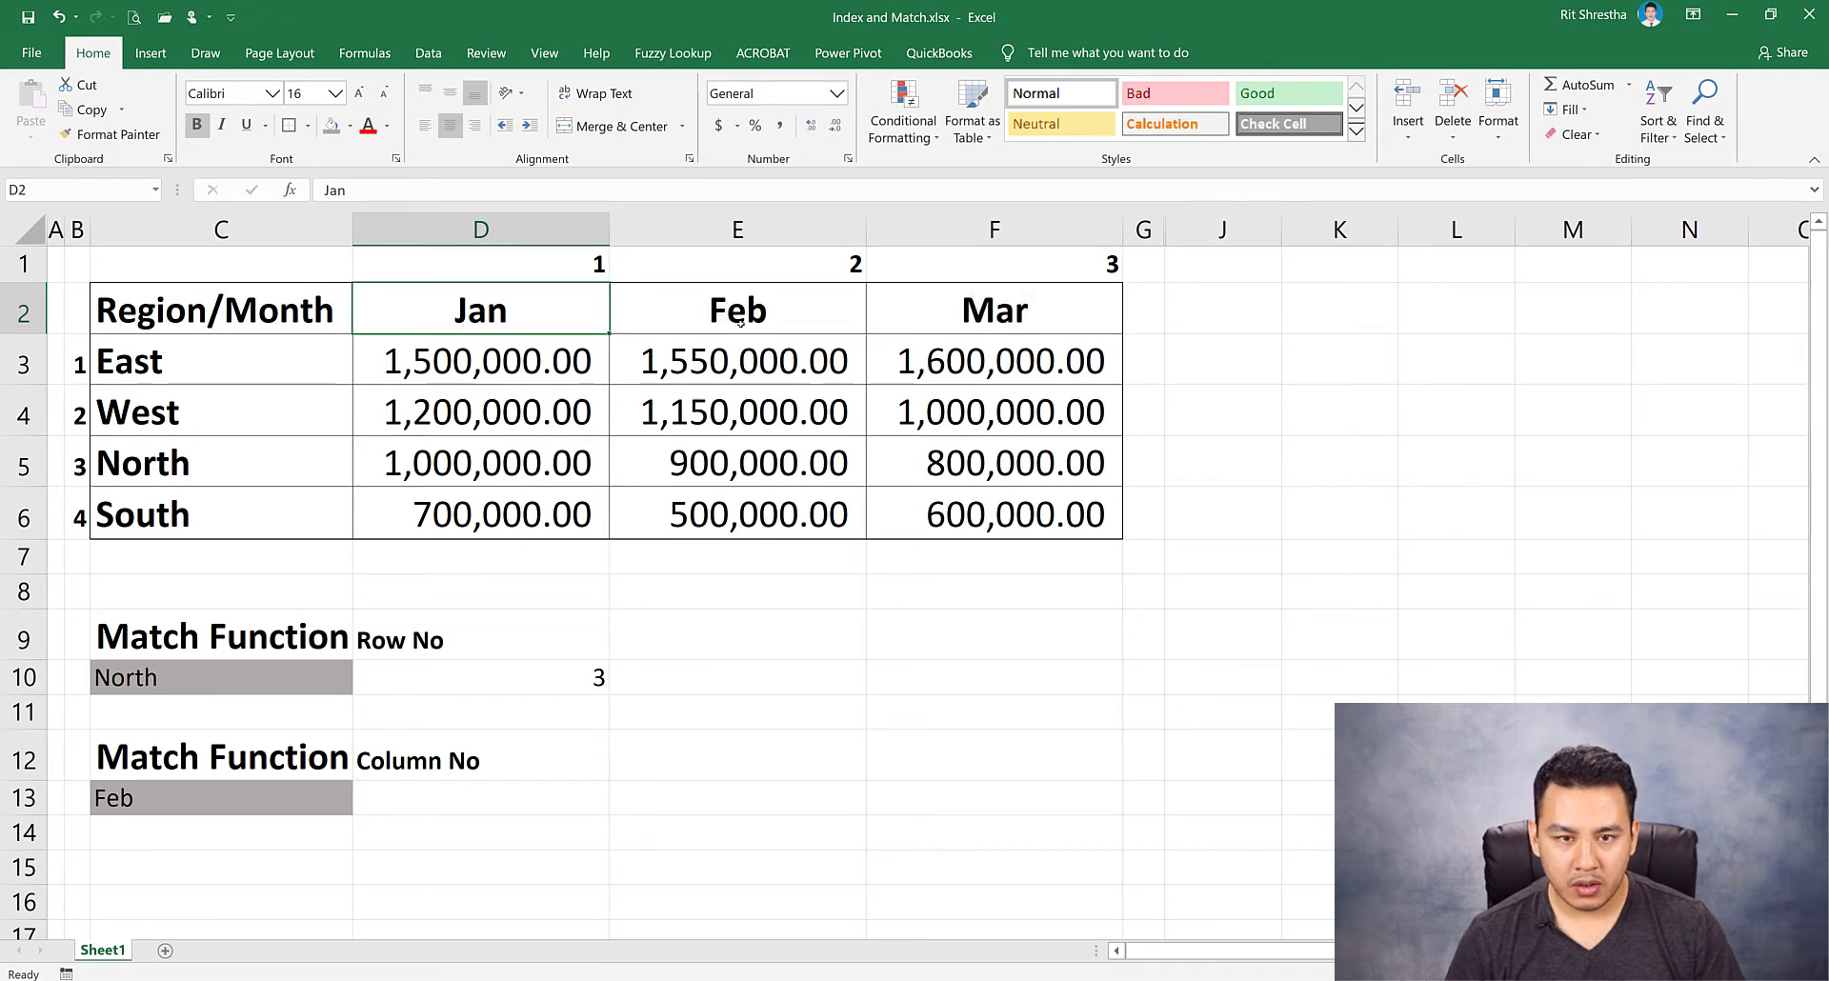
pyautogui.click(740, 324)
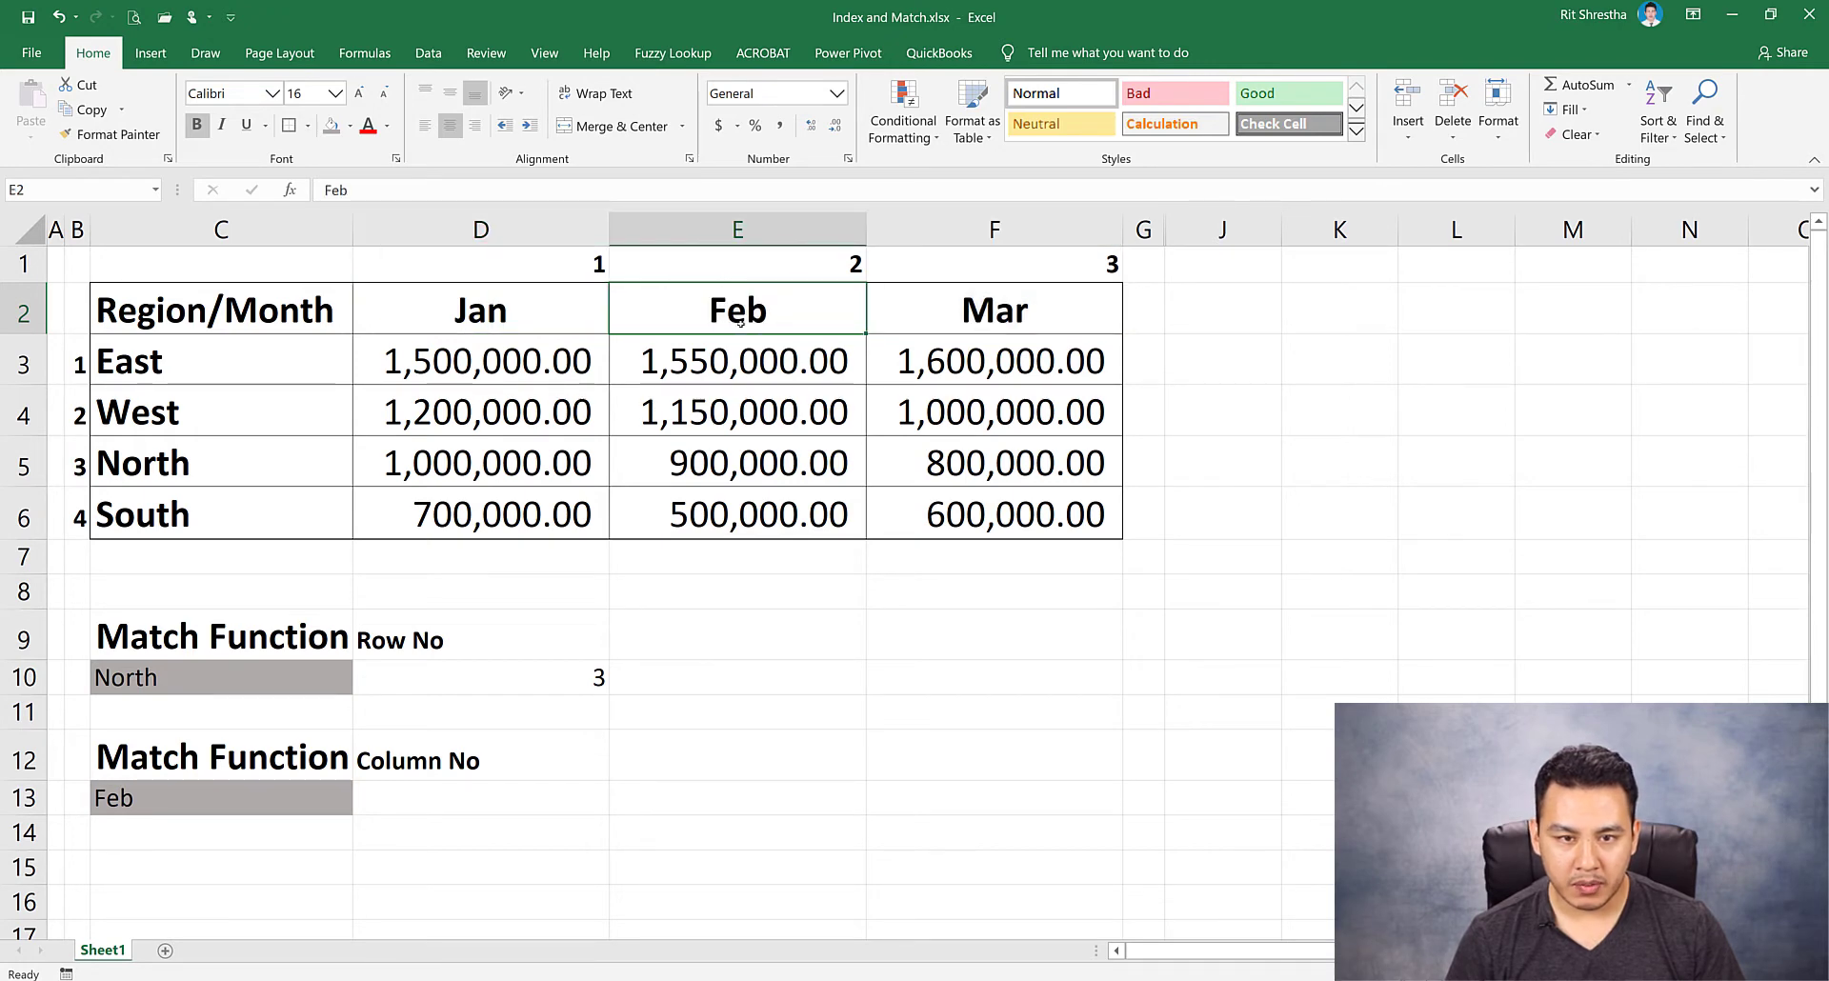
# Enter the formula =MATCH(C13,D2:F2,0) in D13 to return the month's column number with an exact match.
pyautogui.click(412, 800)
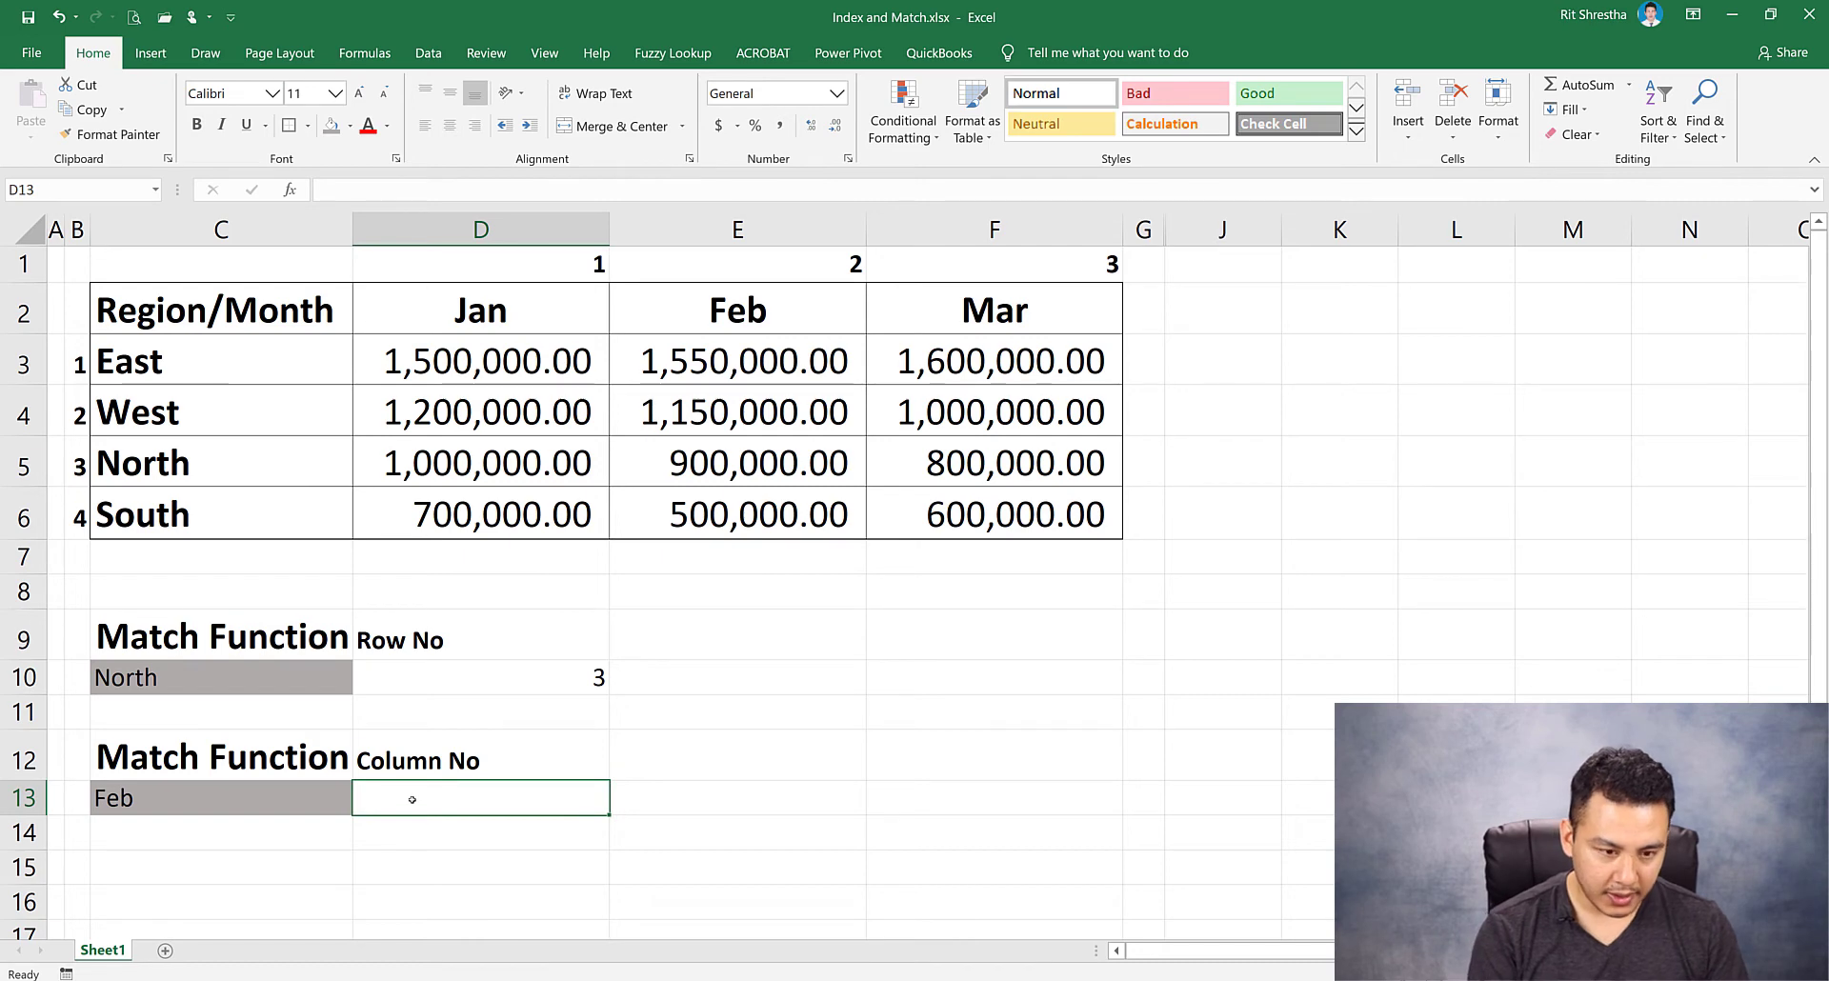
pyautogui.write('=match')
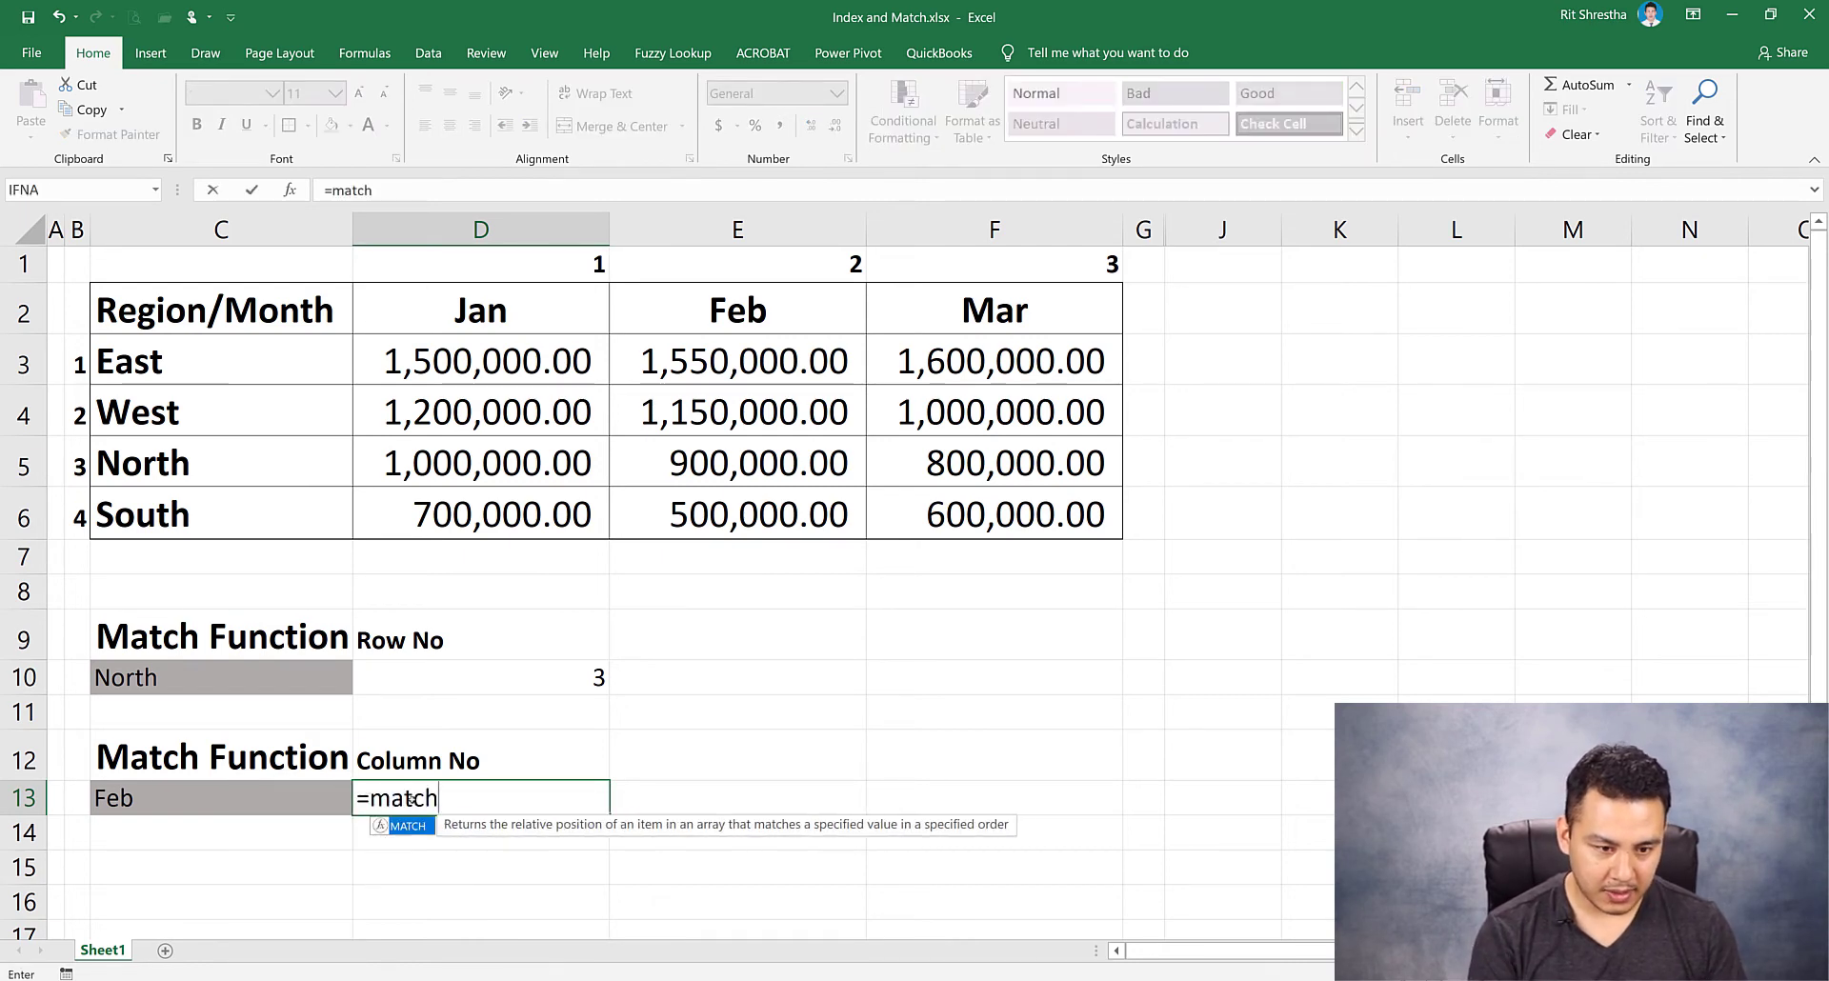
pyautogui.press('Tab')
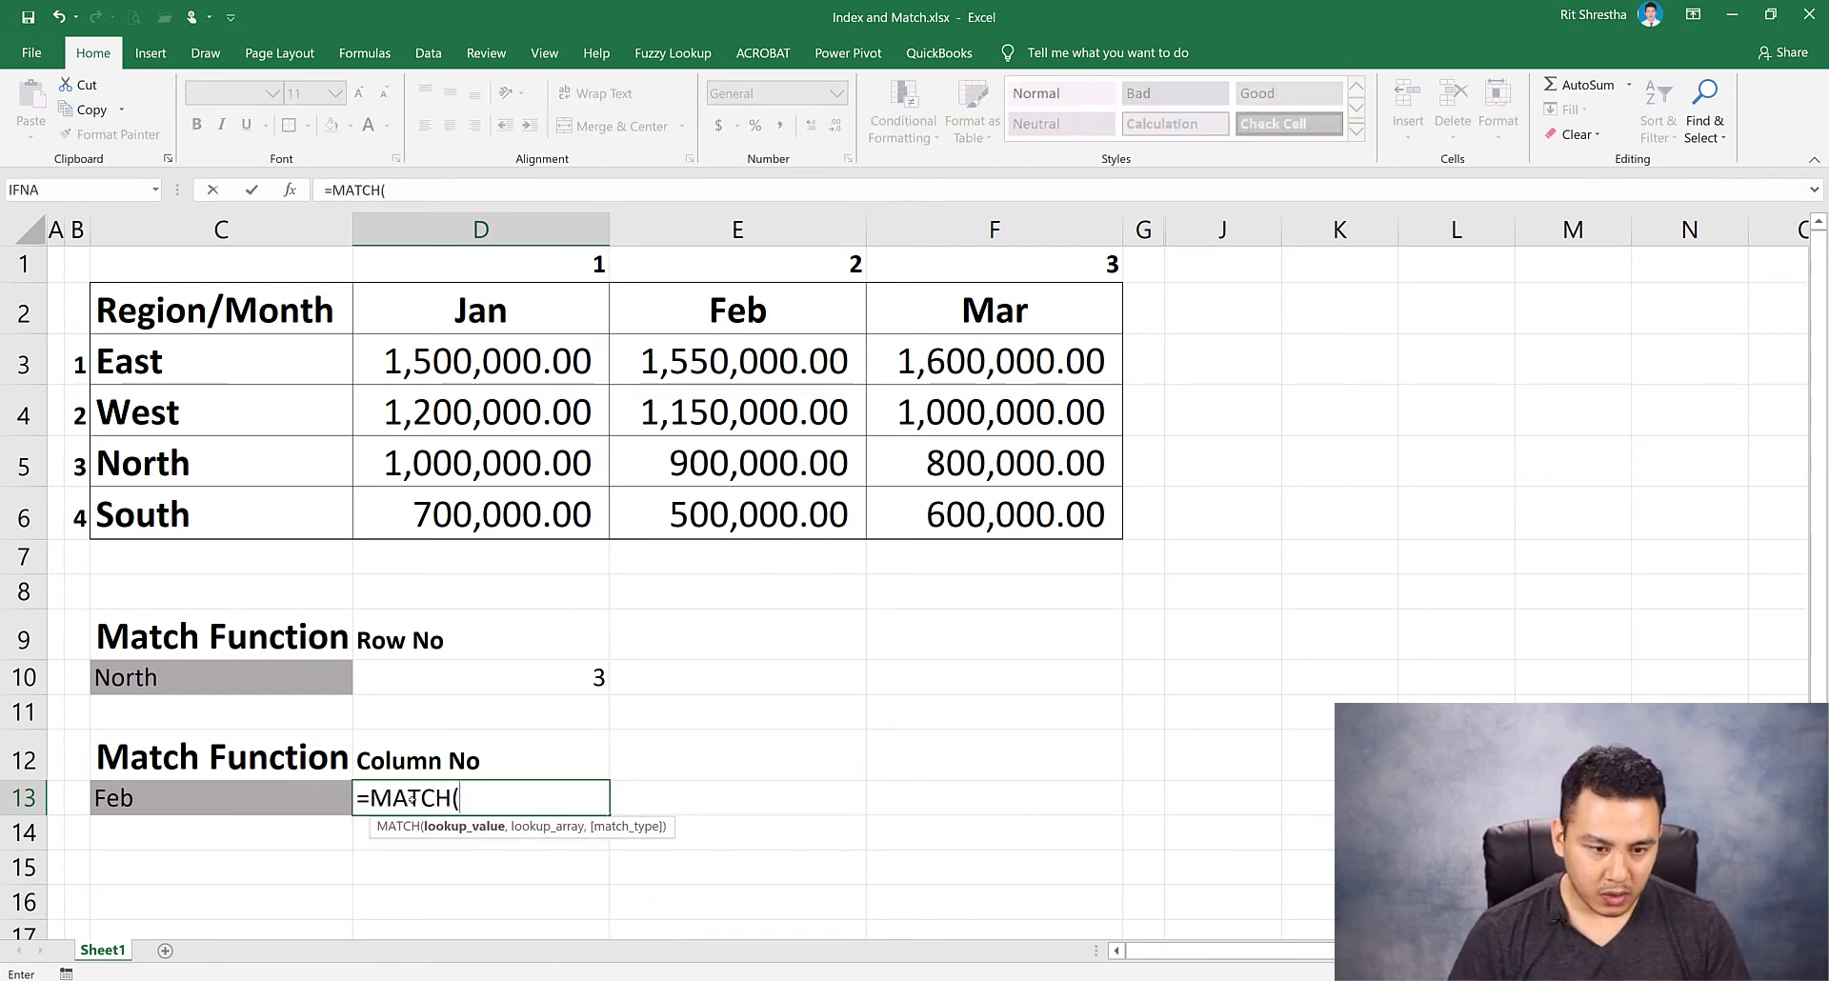
pyautogui.click(196, 803)
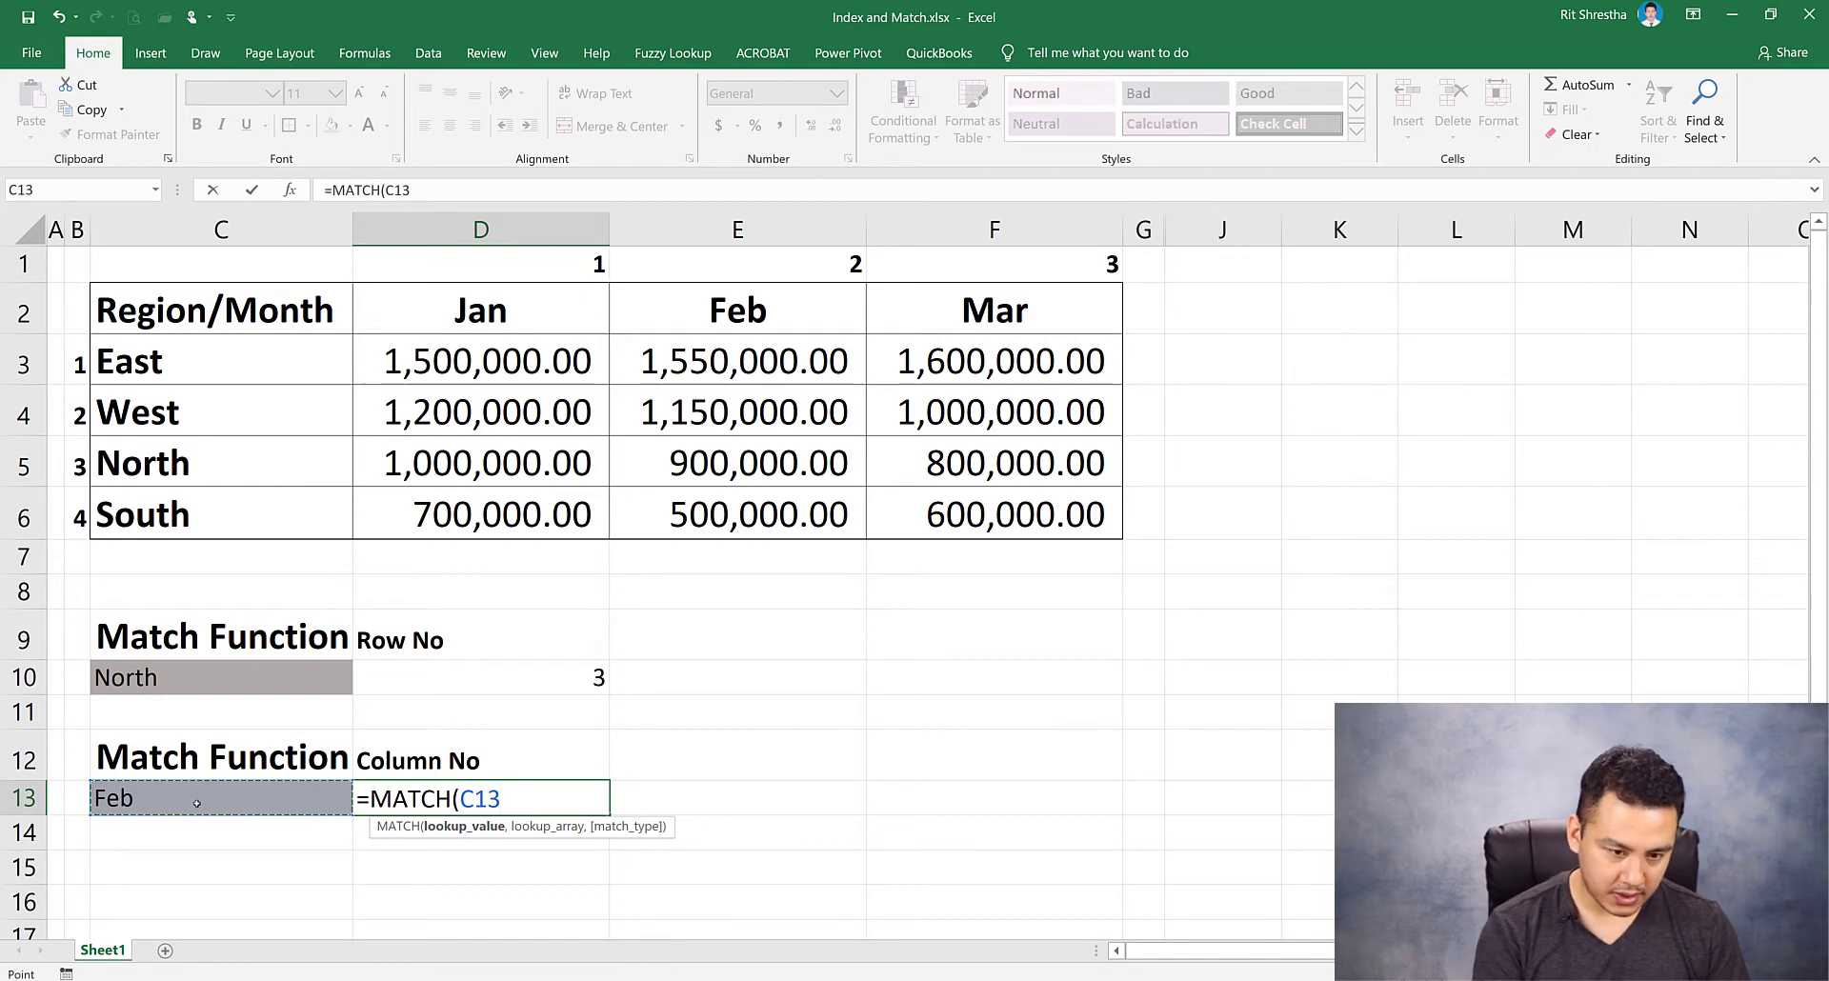
pyautogui.write(',')
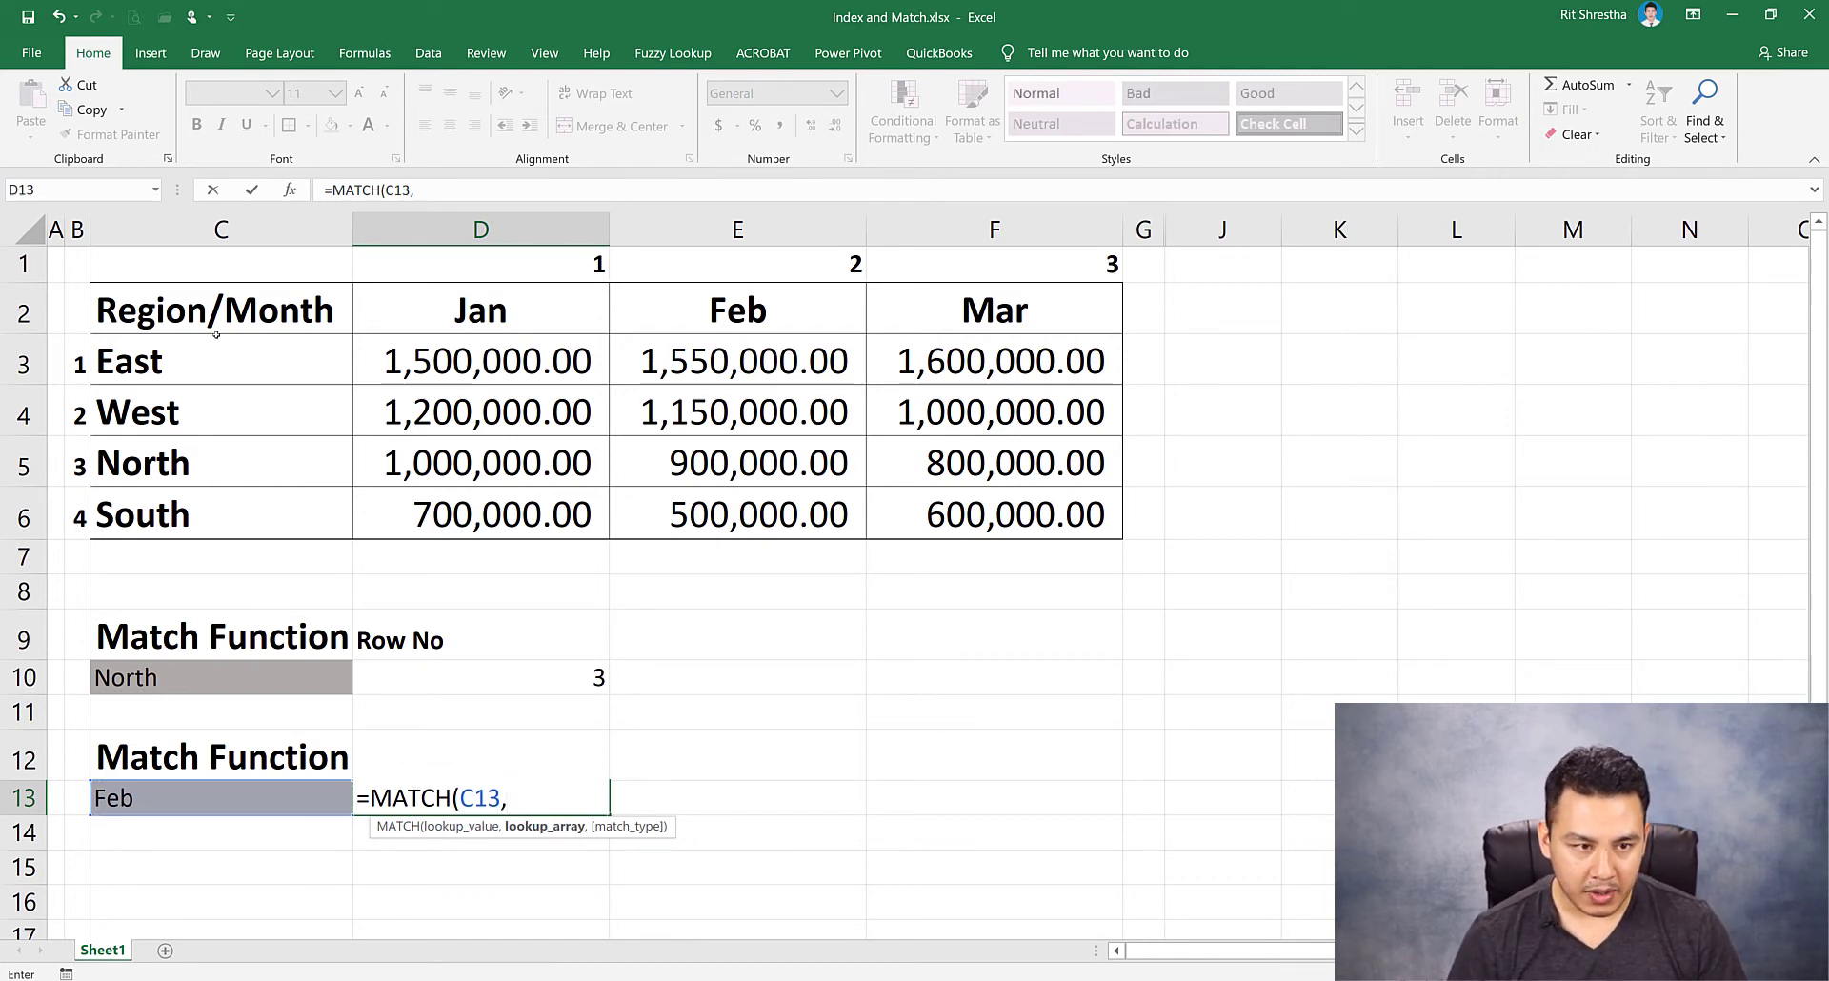
pyautogui.moveTo(467, 301); pyautogui.dragTo(931, 295)
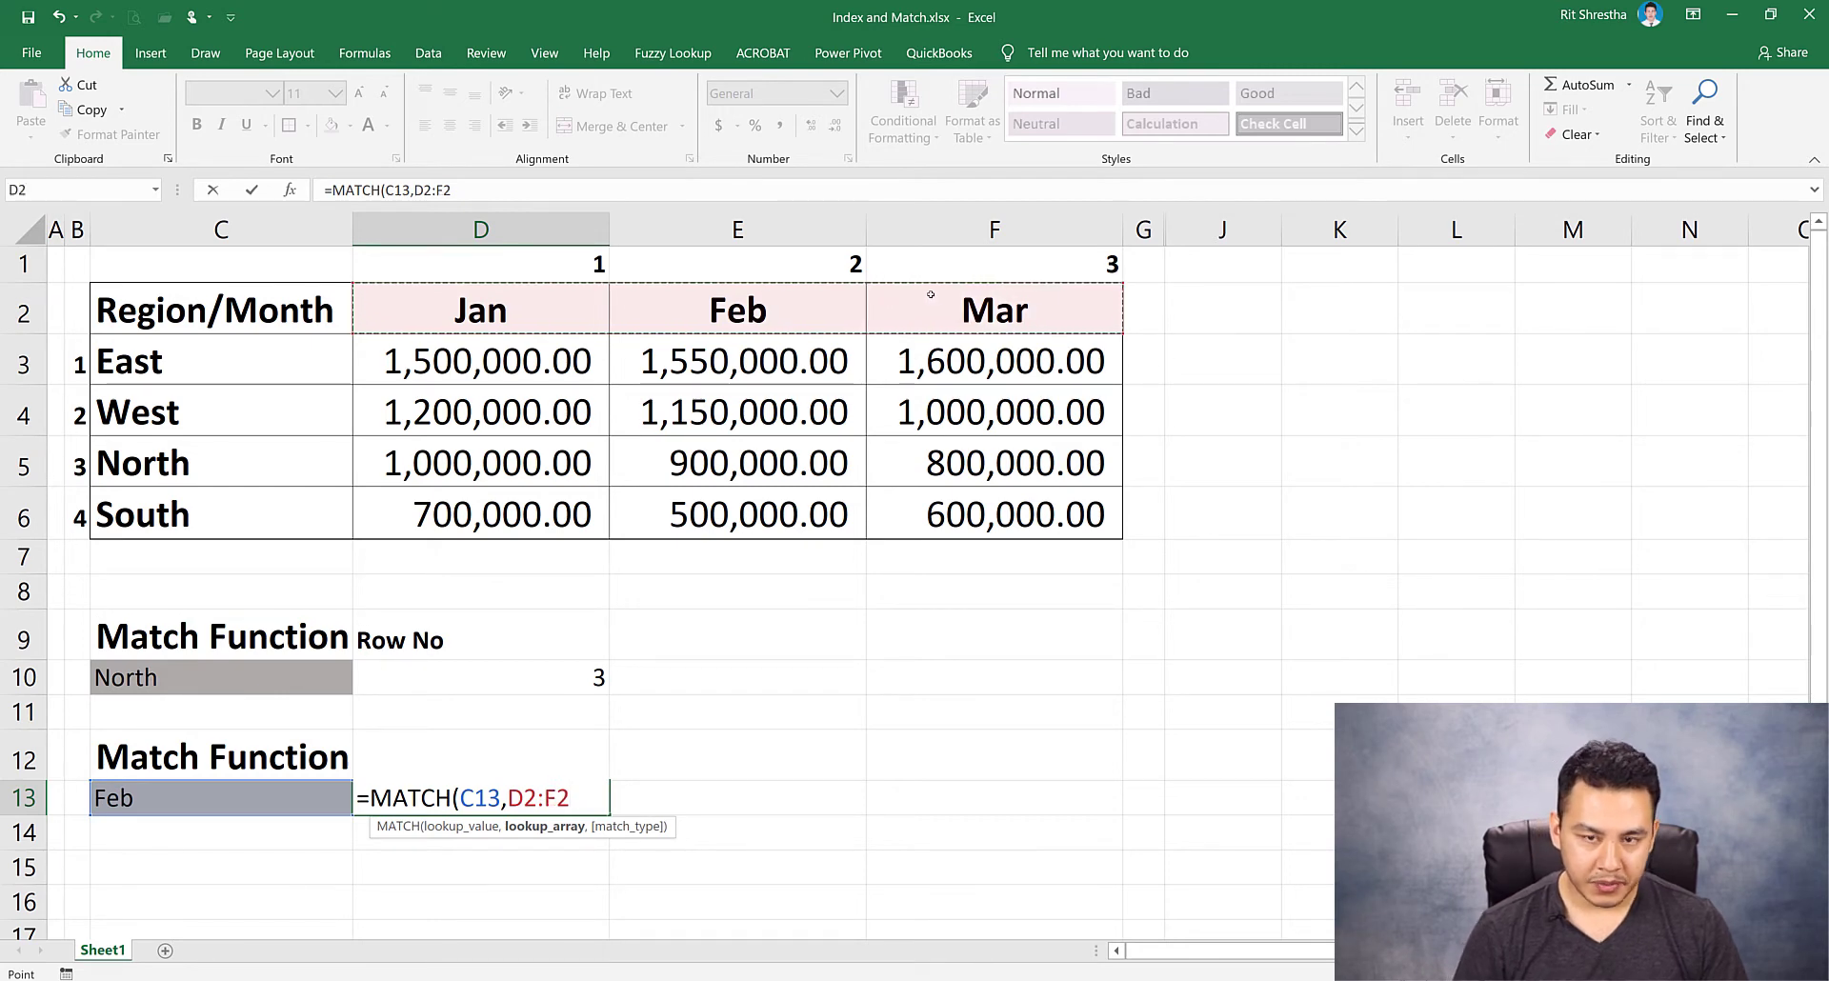
pyautogui.write(',')
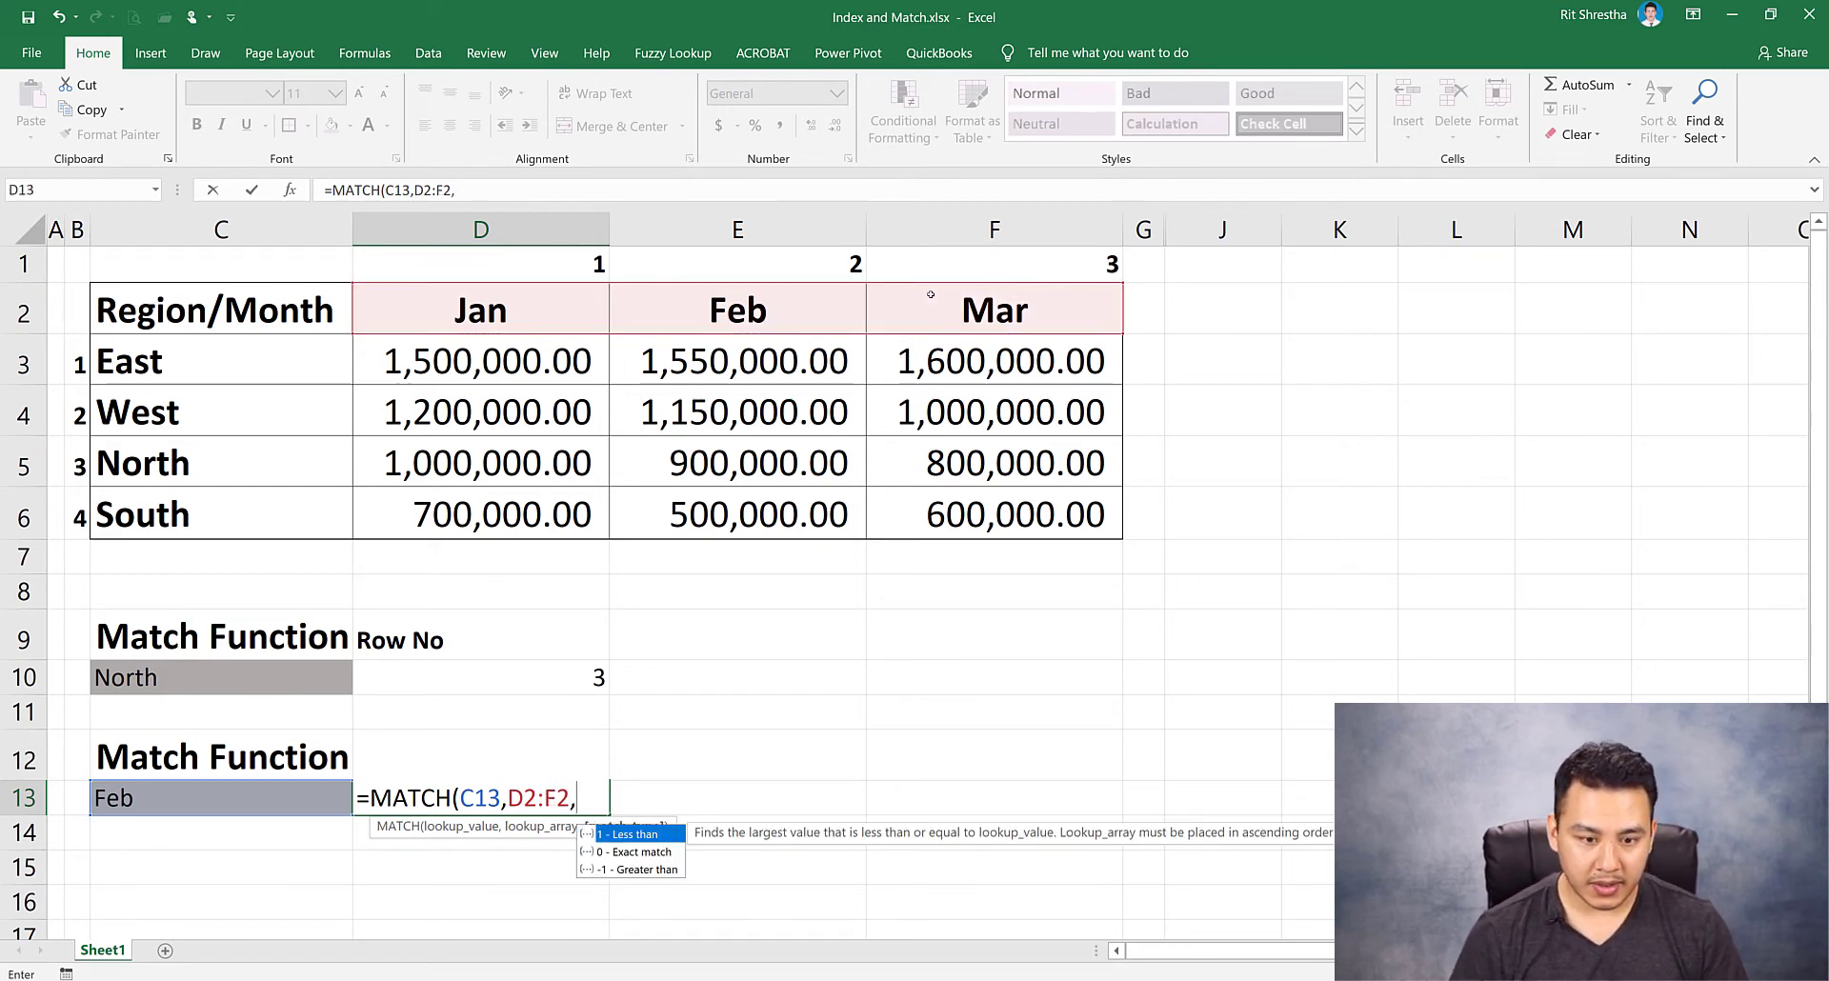
pyautogui.write('0')
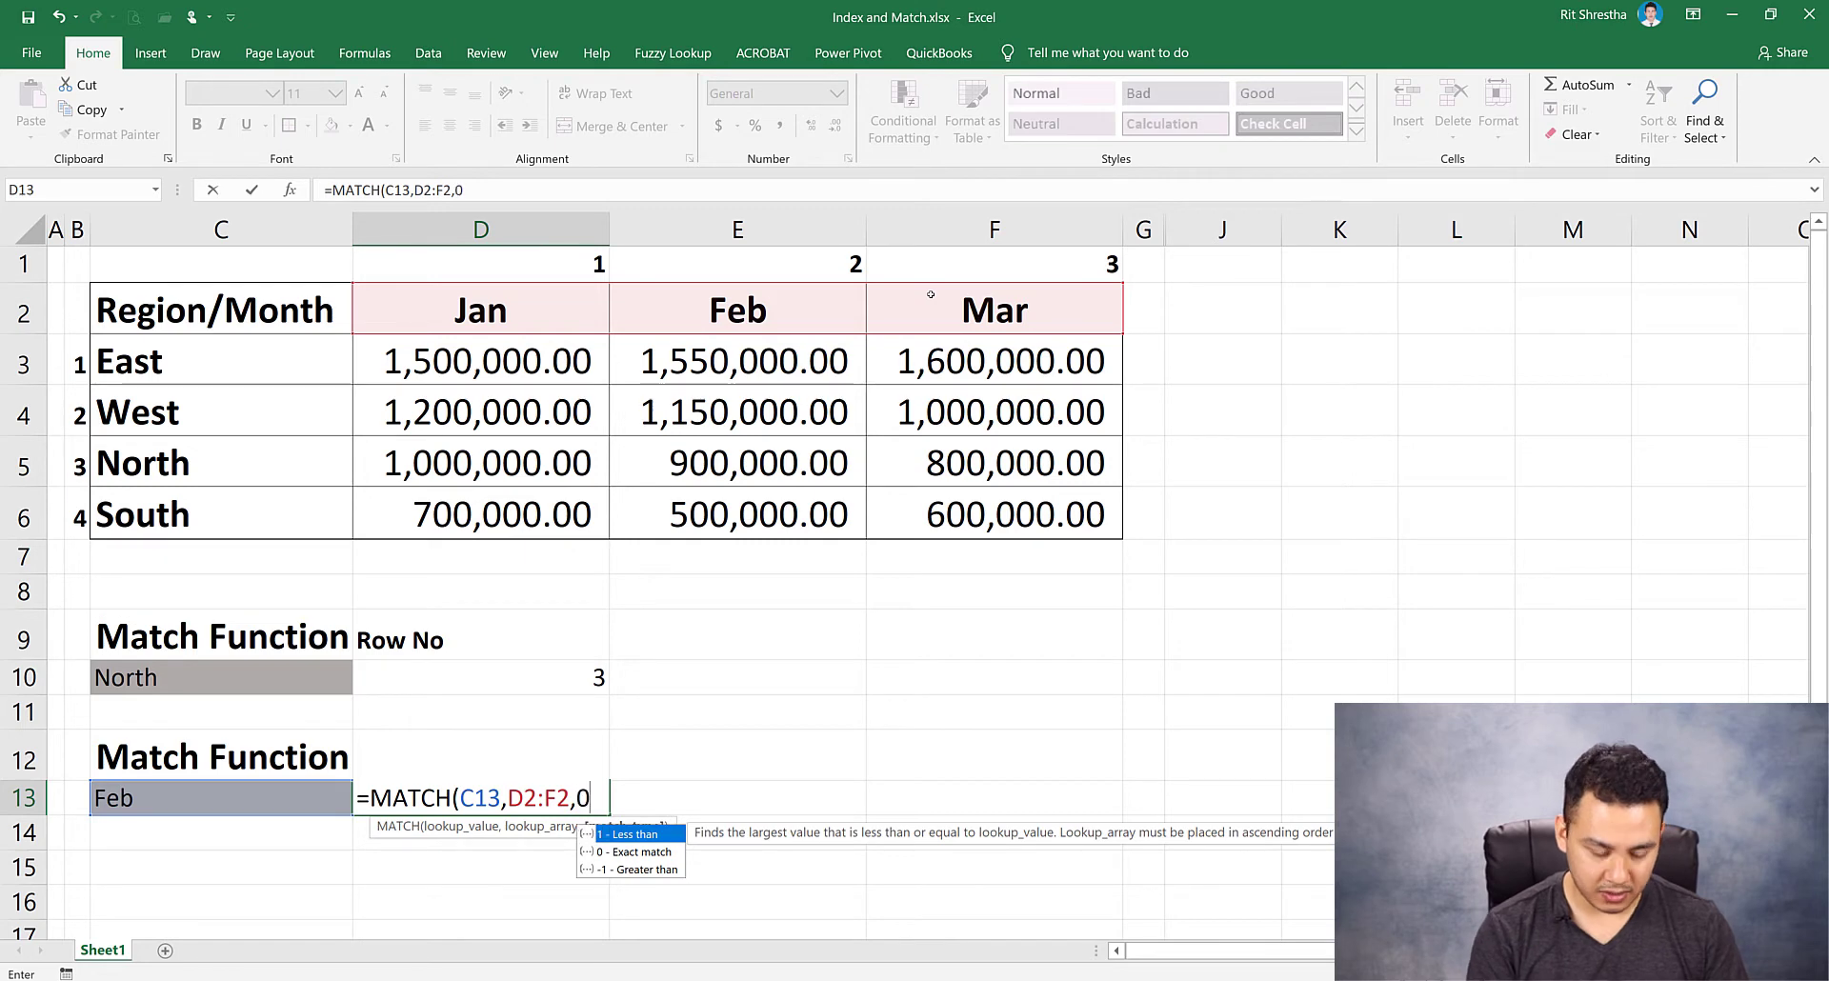
pyautogui.write(')')
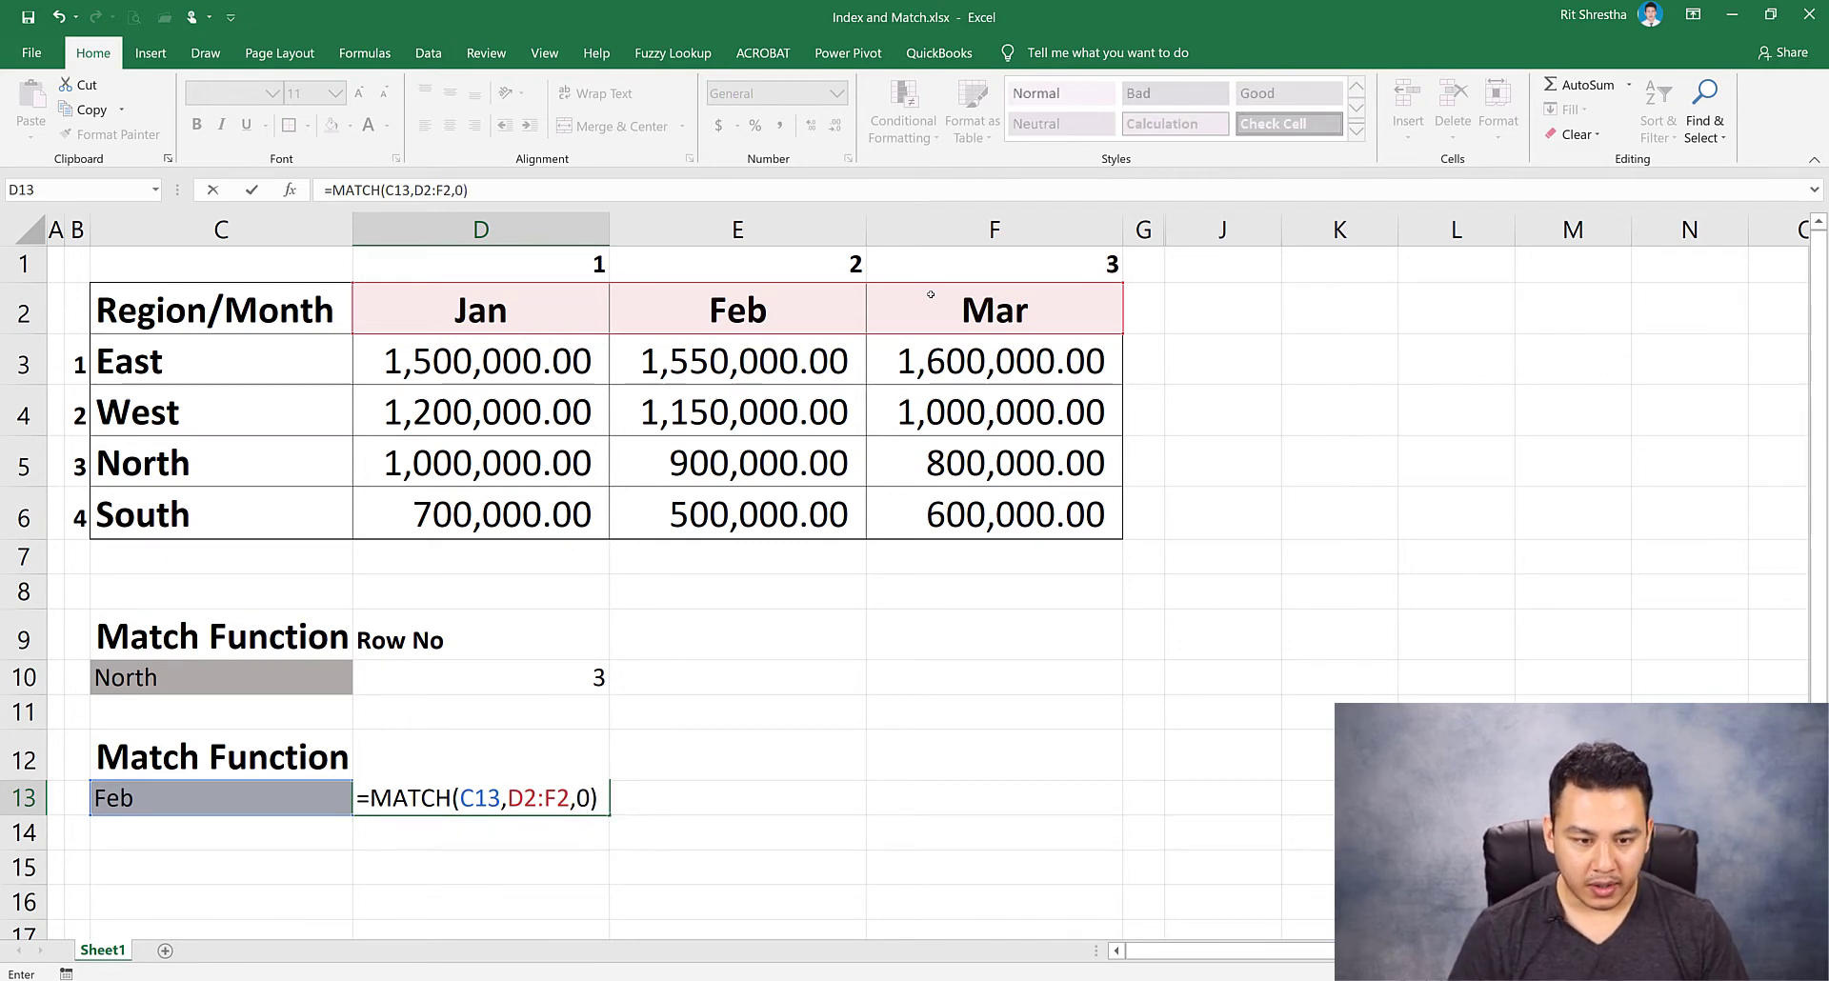
pyautogui.press('Return')
# Check the column number in D13 against the Feb header in the table.
pyautogui.click(481, 803)
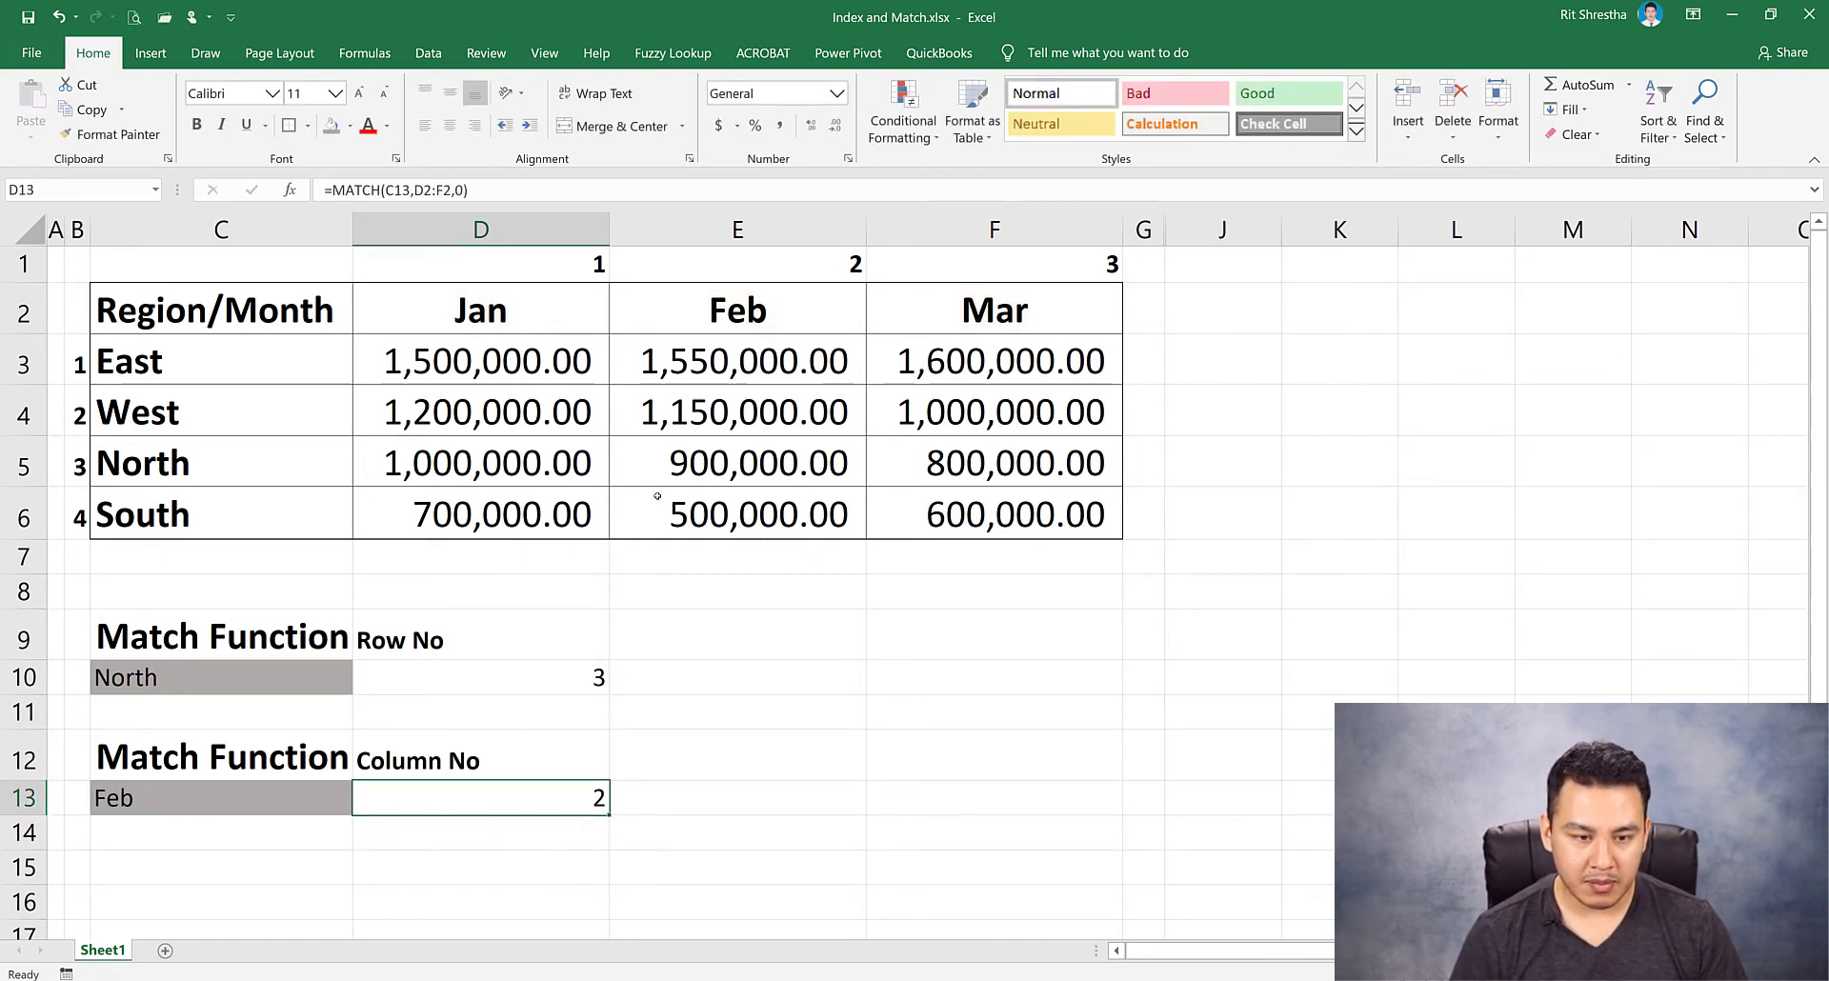
pyautogui.click(752, 315)
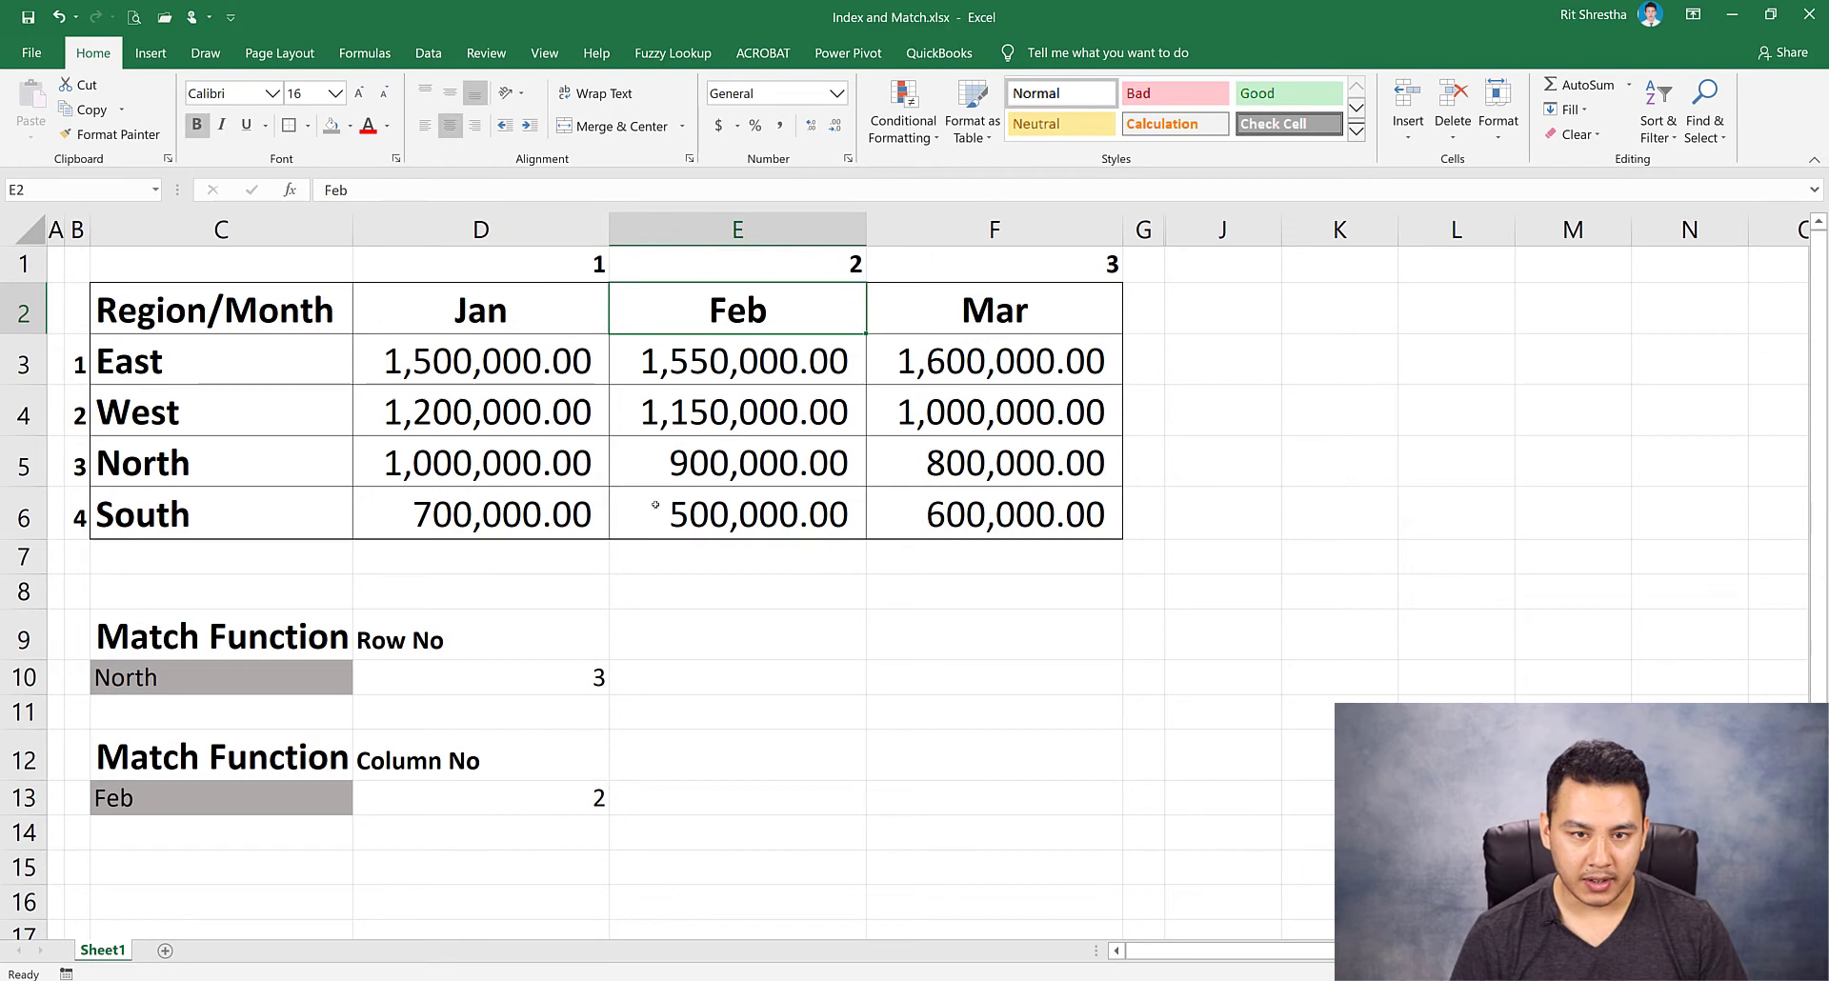
pyautogui.click(491, 800)
# Change the lookup month in C13 to Mar.
pyautogui.click(269, 797)
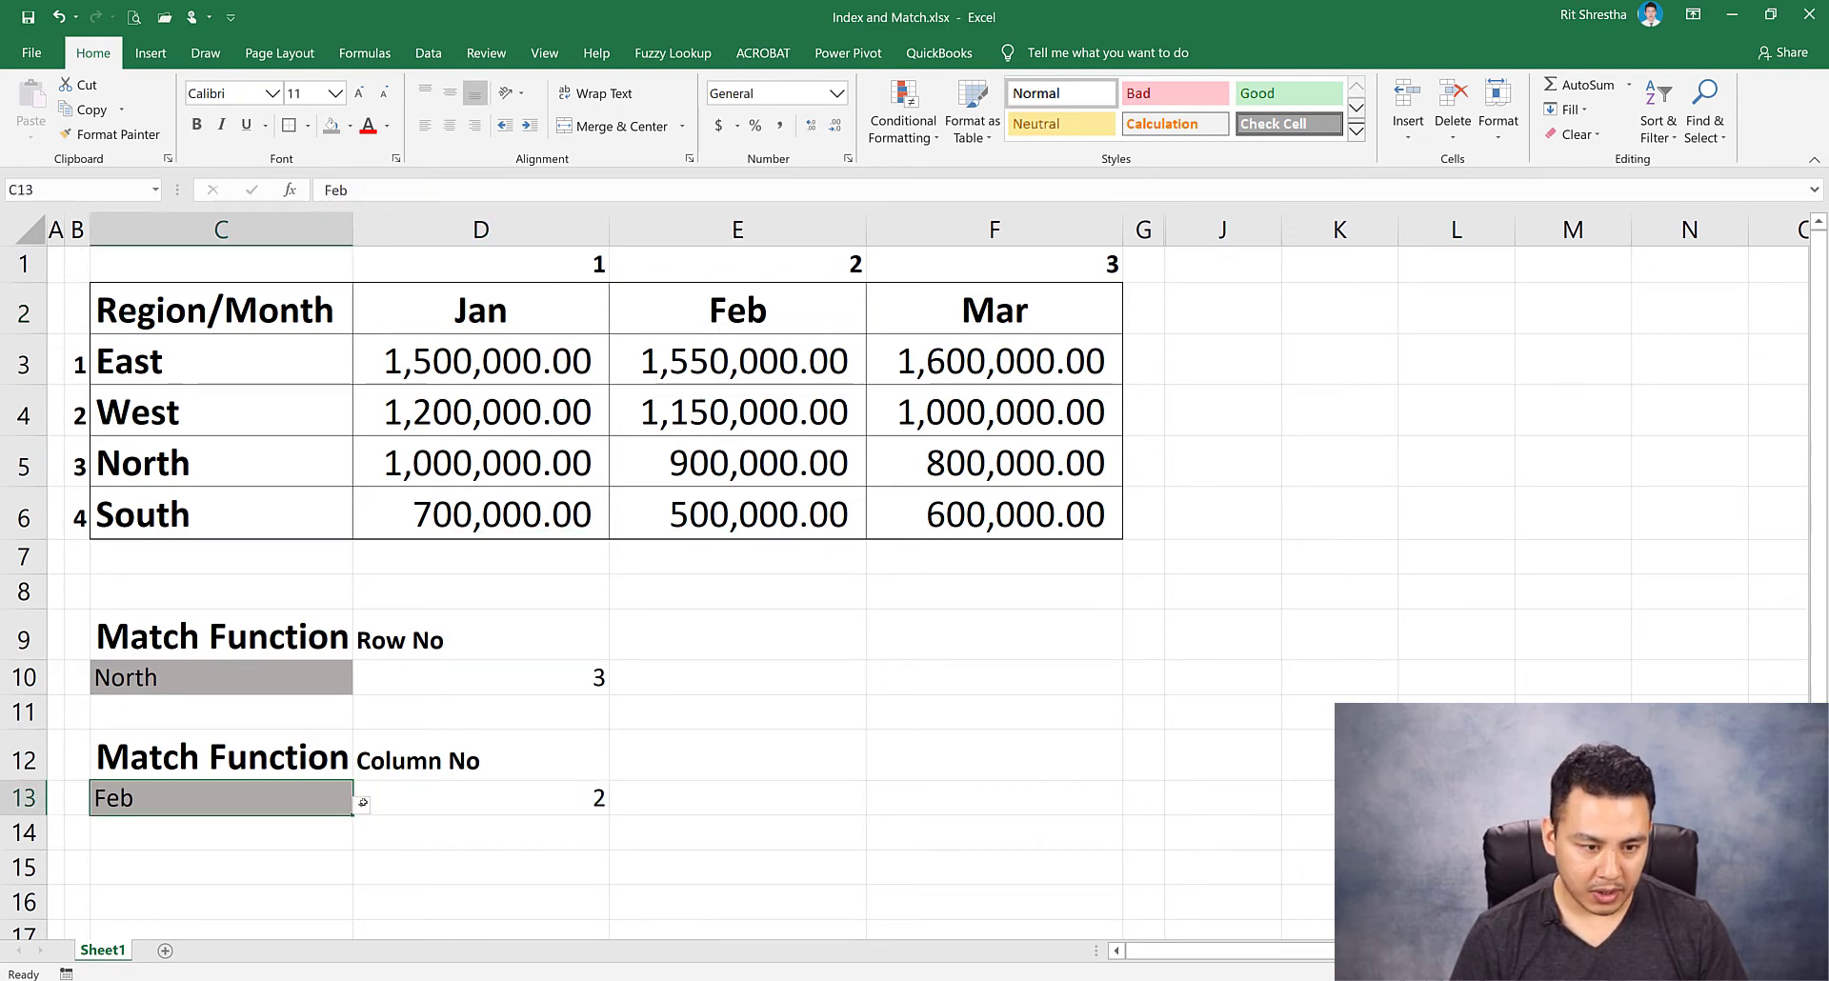
pyautogui.click(363, 801)
pyautogui.click(348, 798)
pyautogui.click(362, 807)
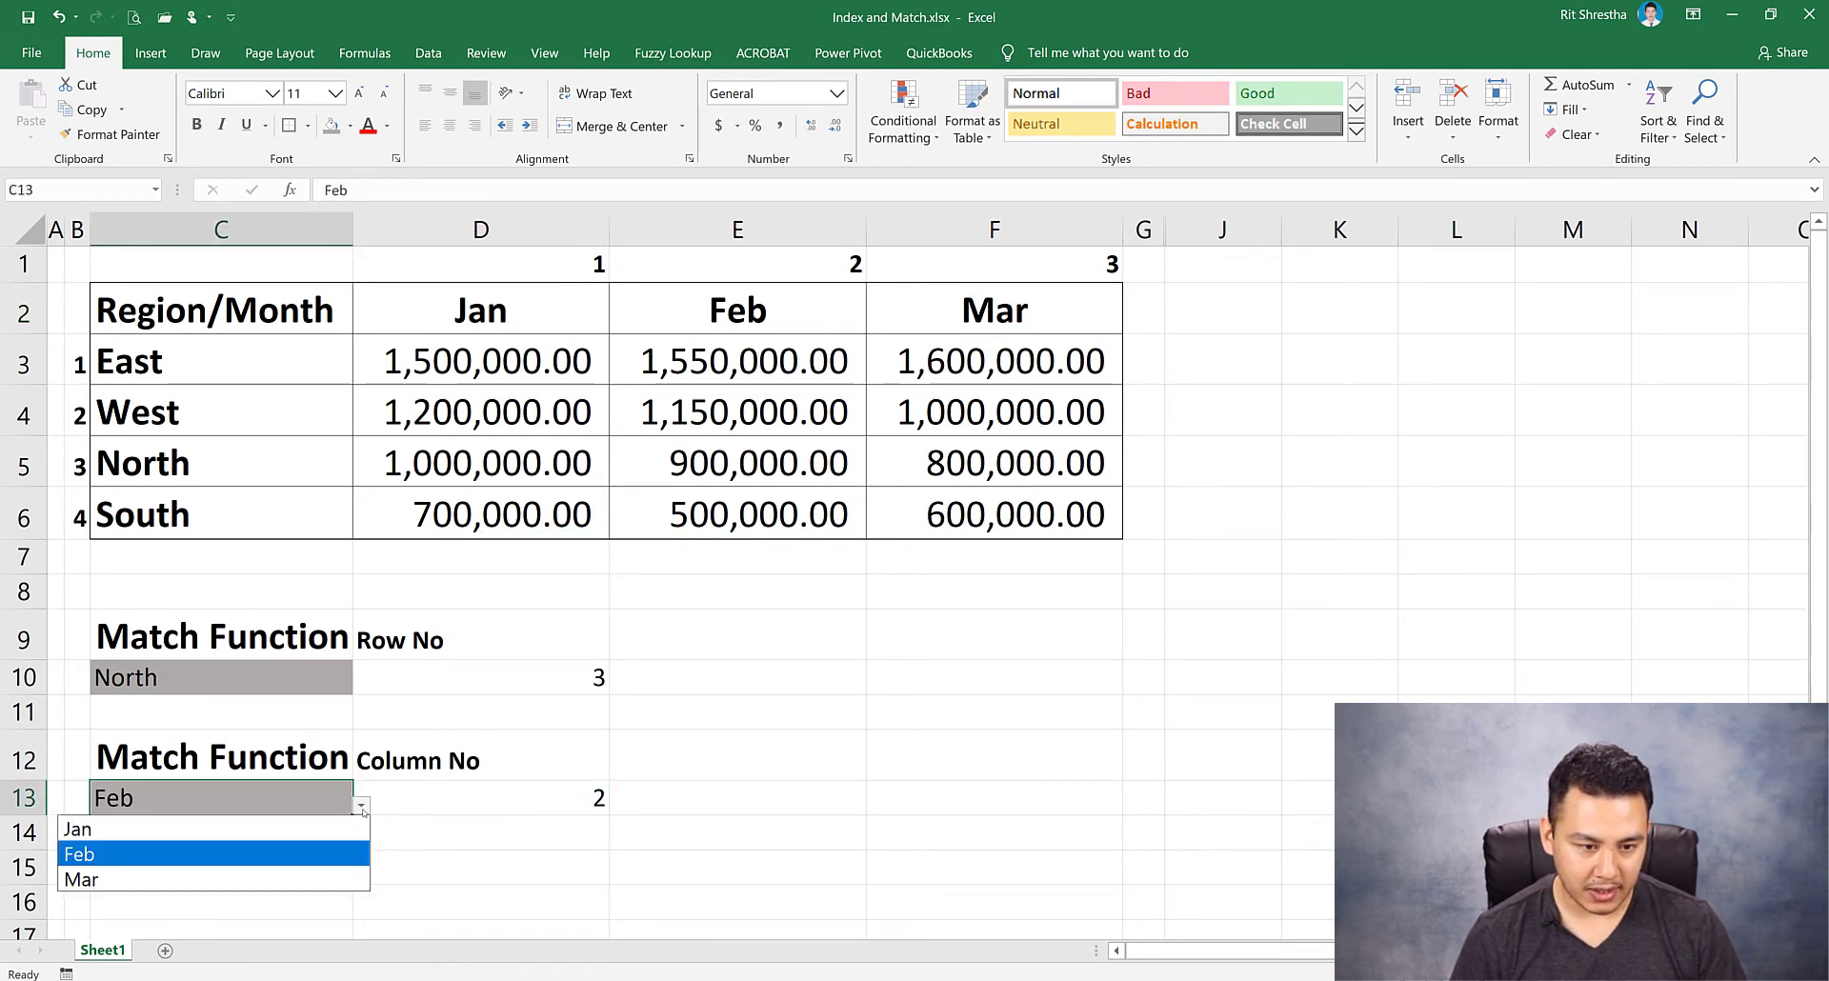
pyautogui.click(314, 878)
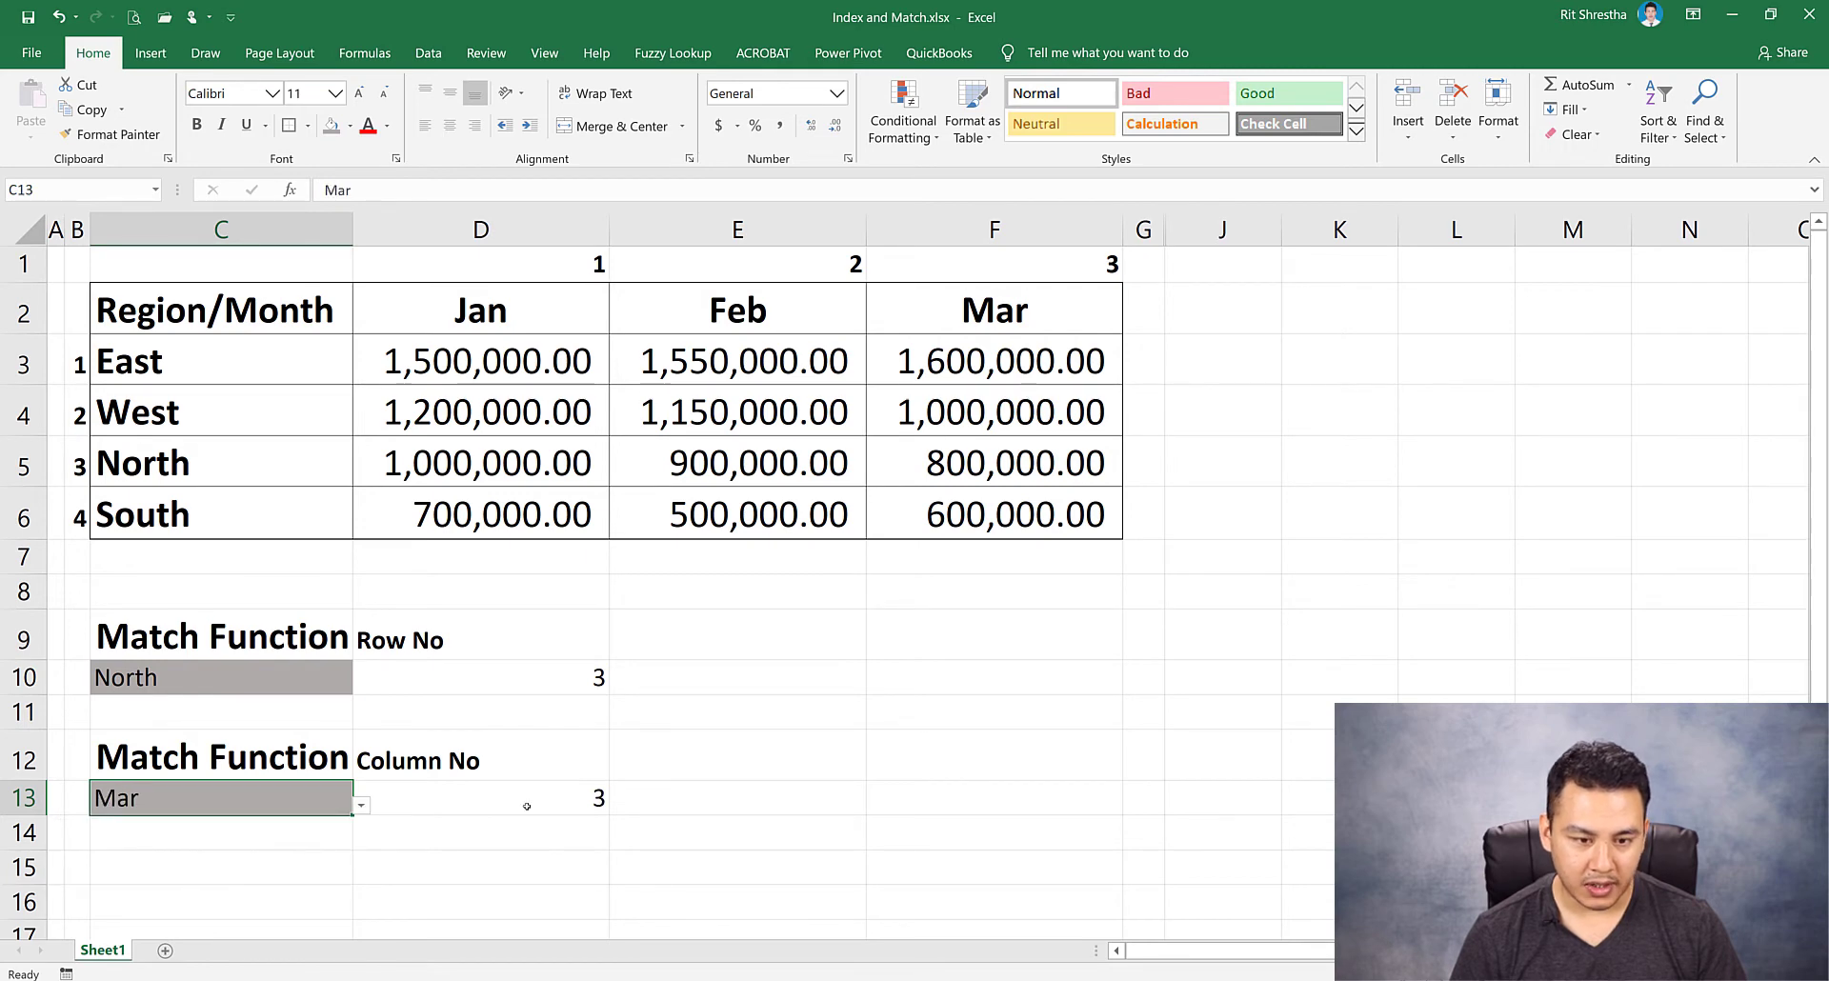
# Review the MATCH formulas in D13 and D10 and the region list in C3:C6.
pyautogui.click(527, 806)
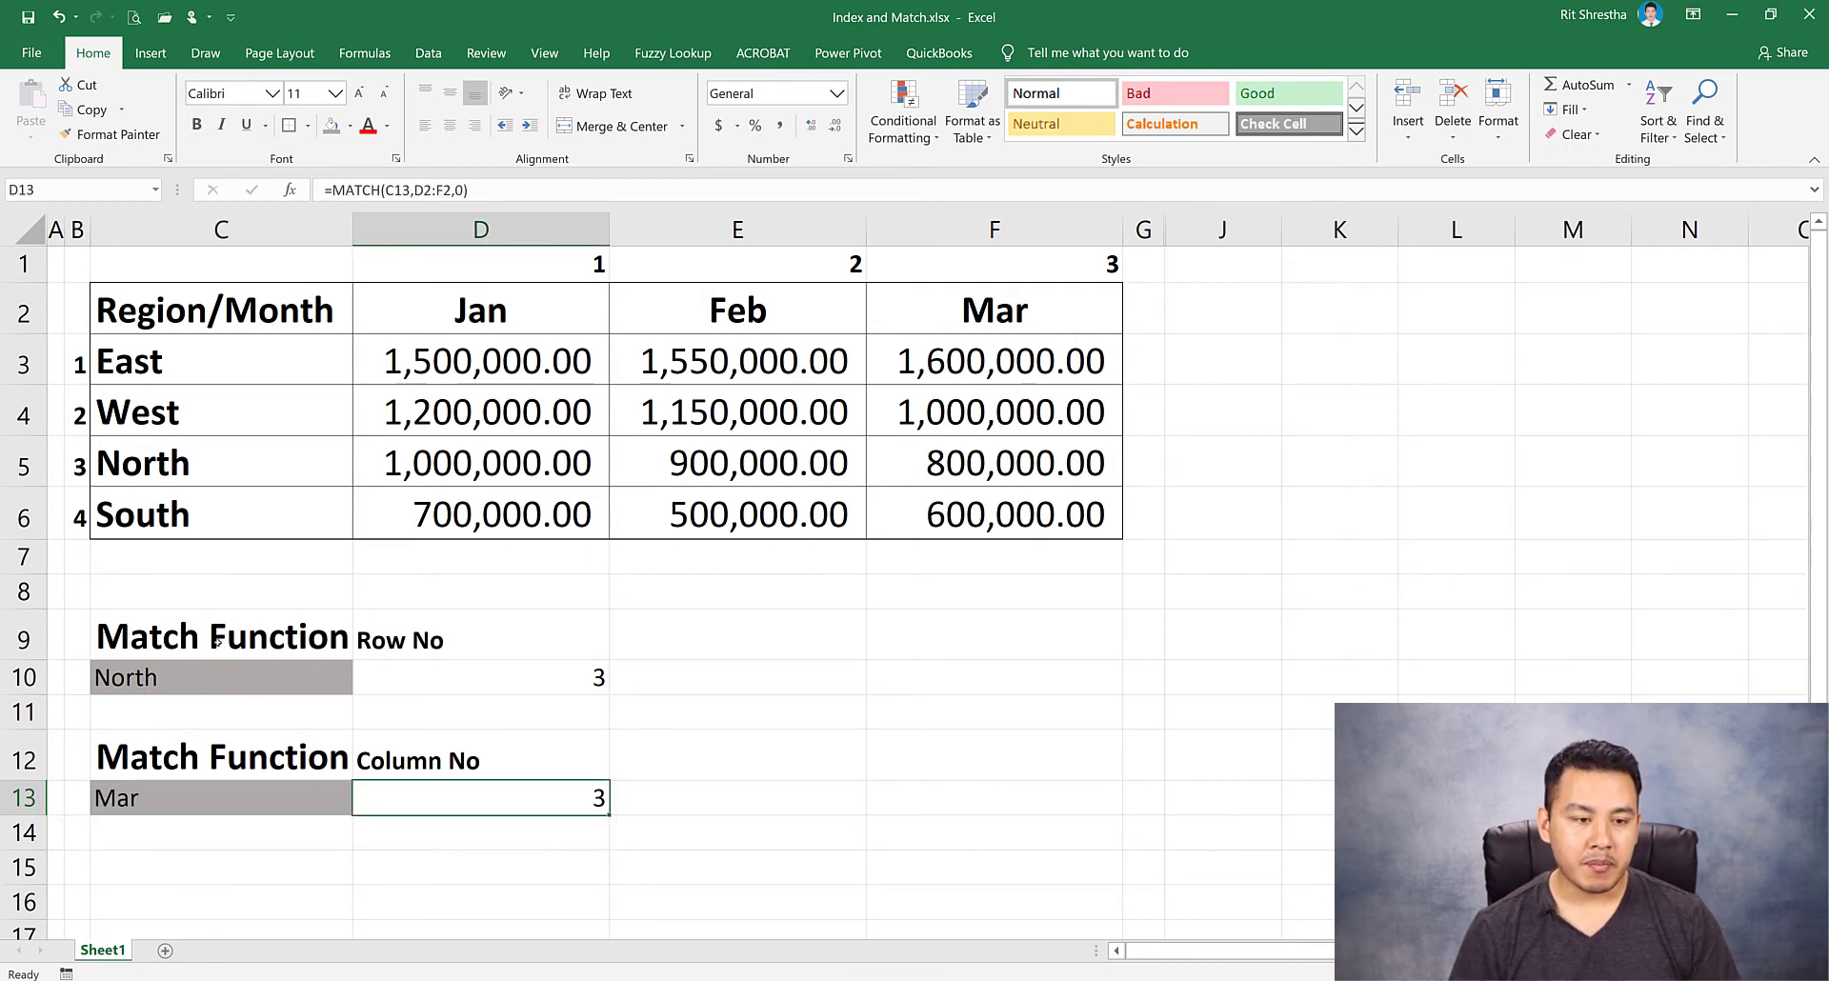
pyautogui.moveTo(216, 358); pyautogui.dragTo(168, 520)
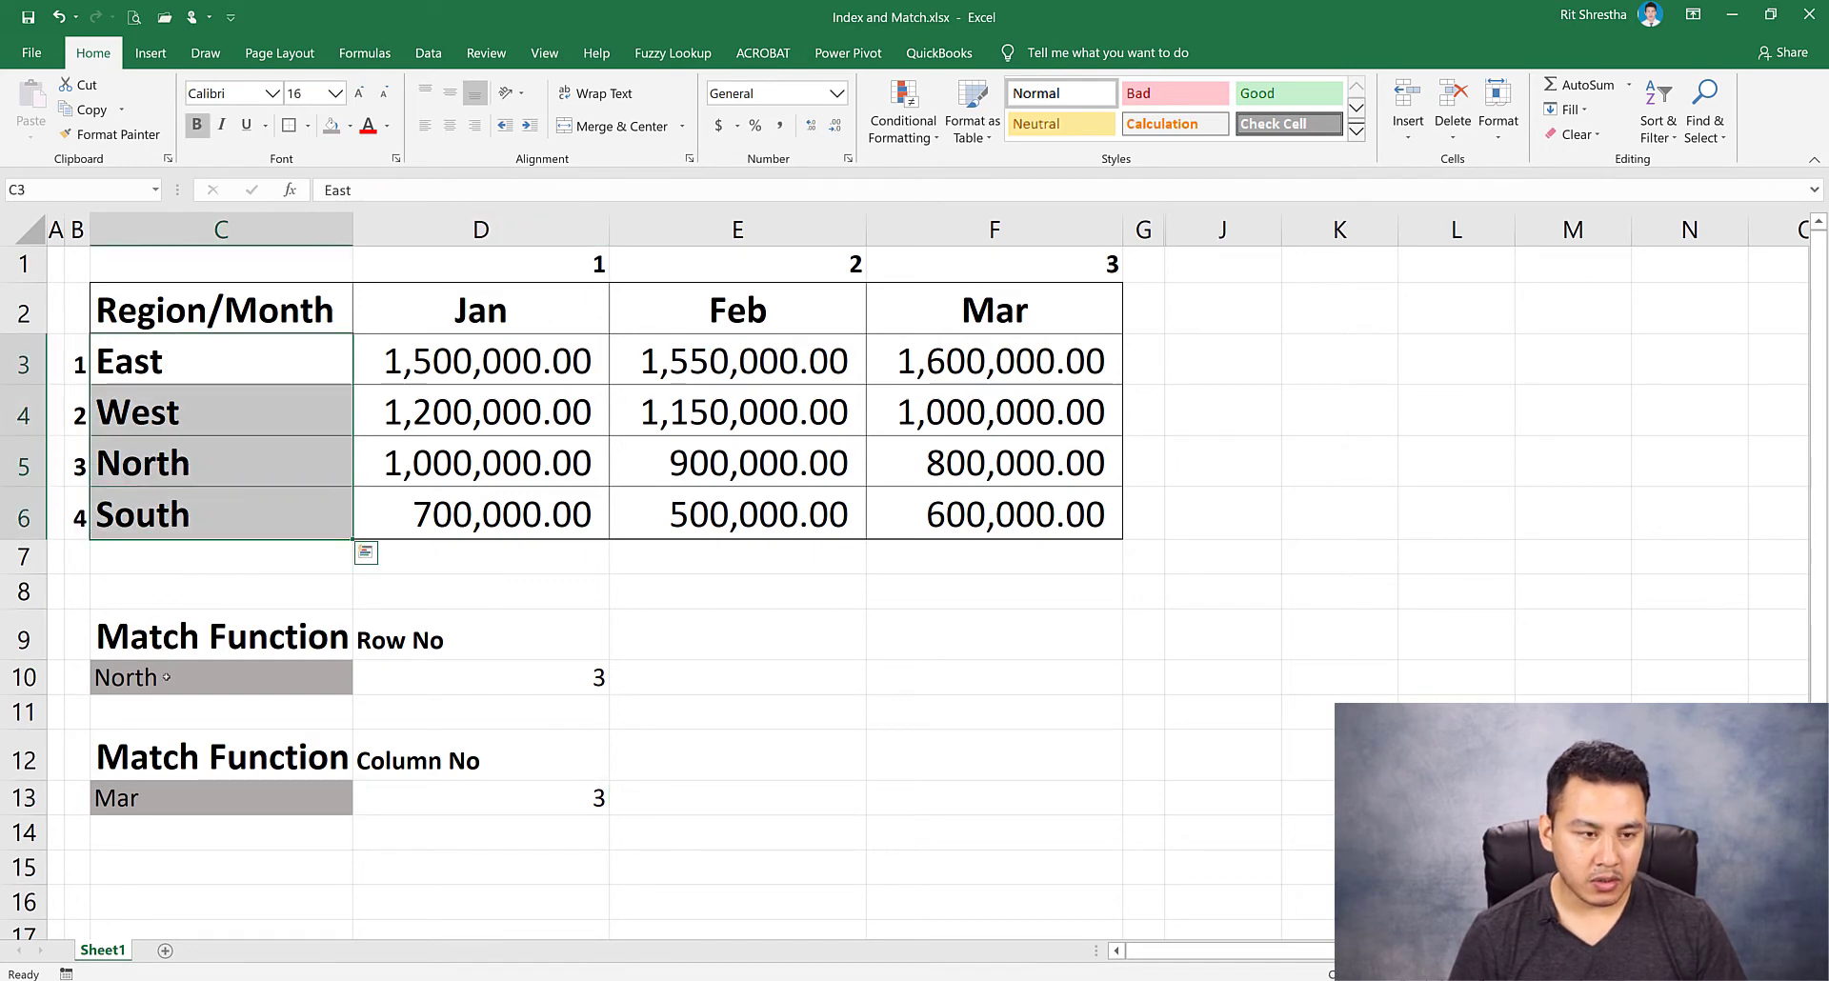
pyautogui.click(533, 679)
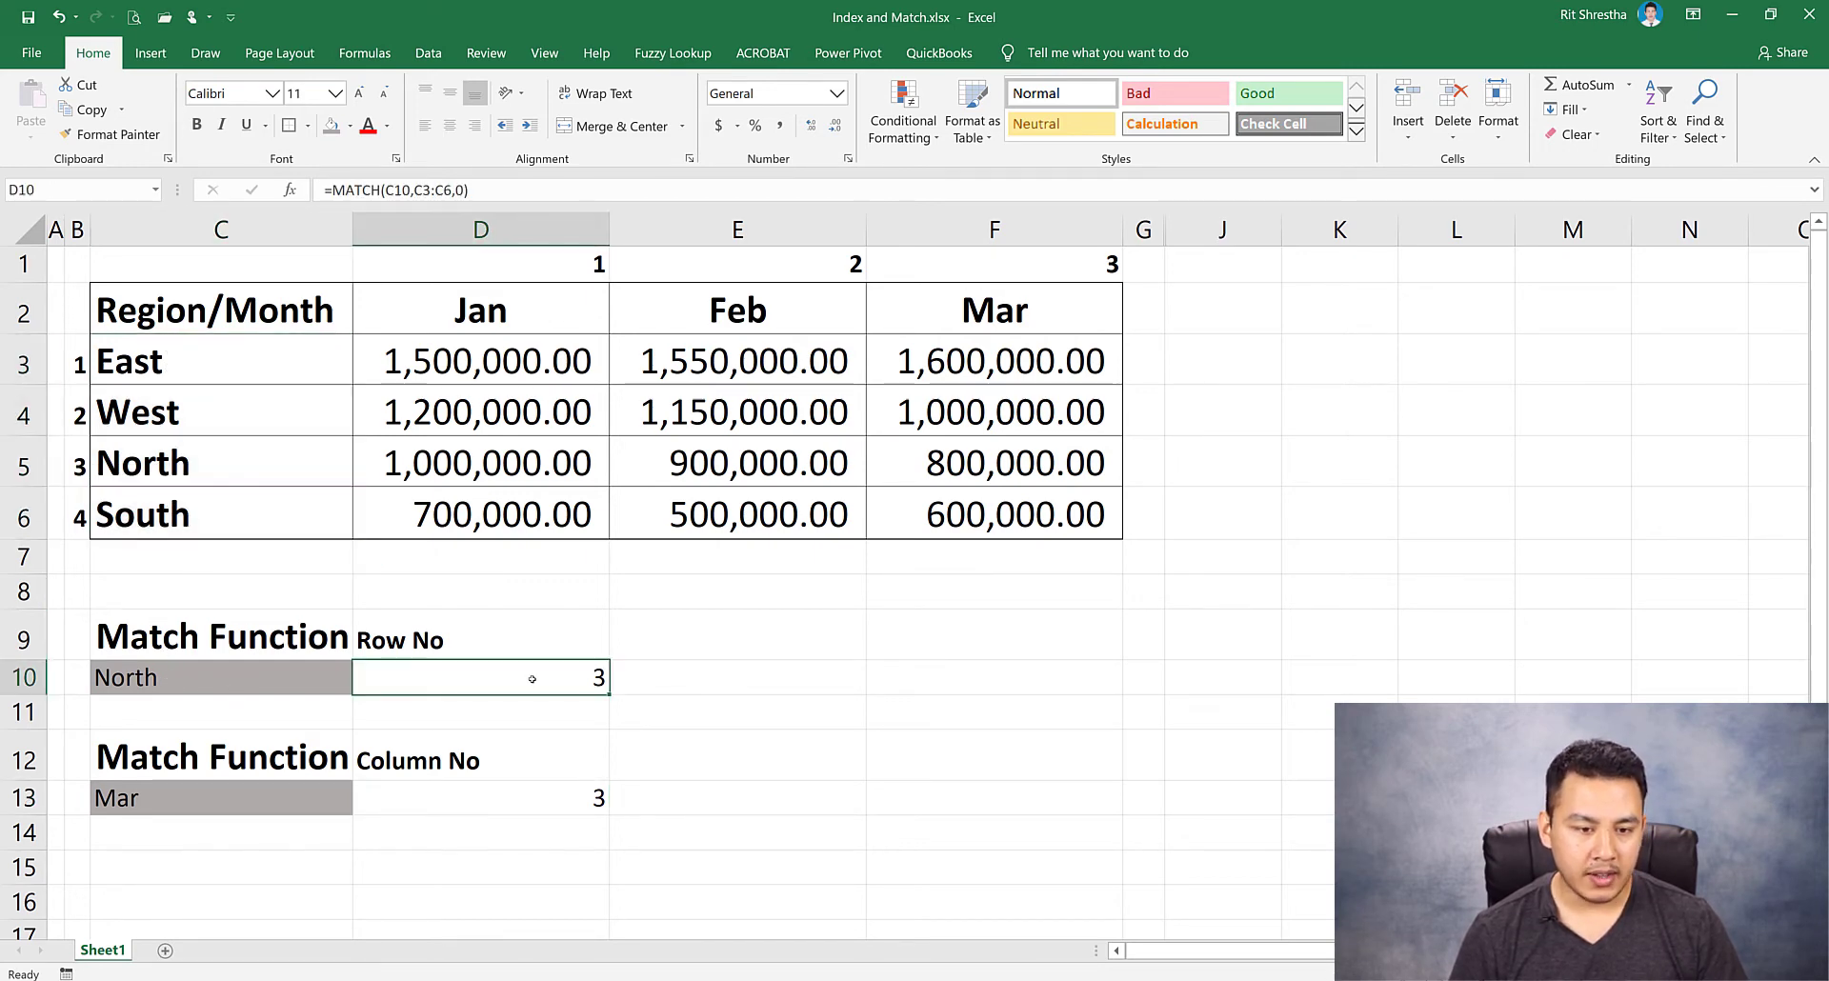
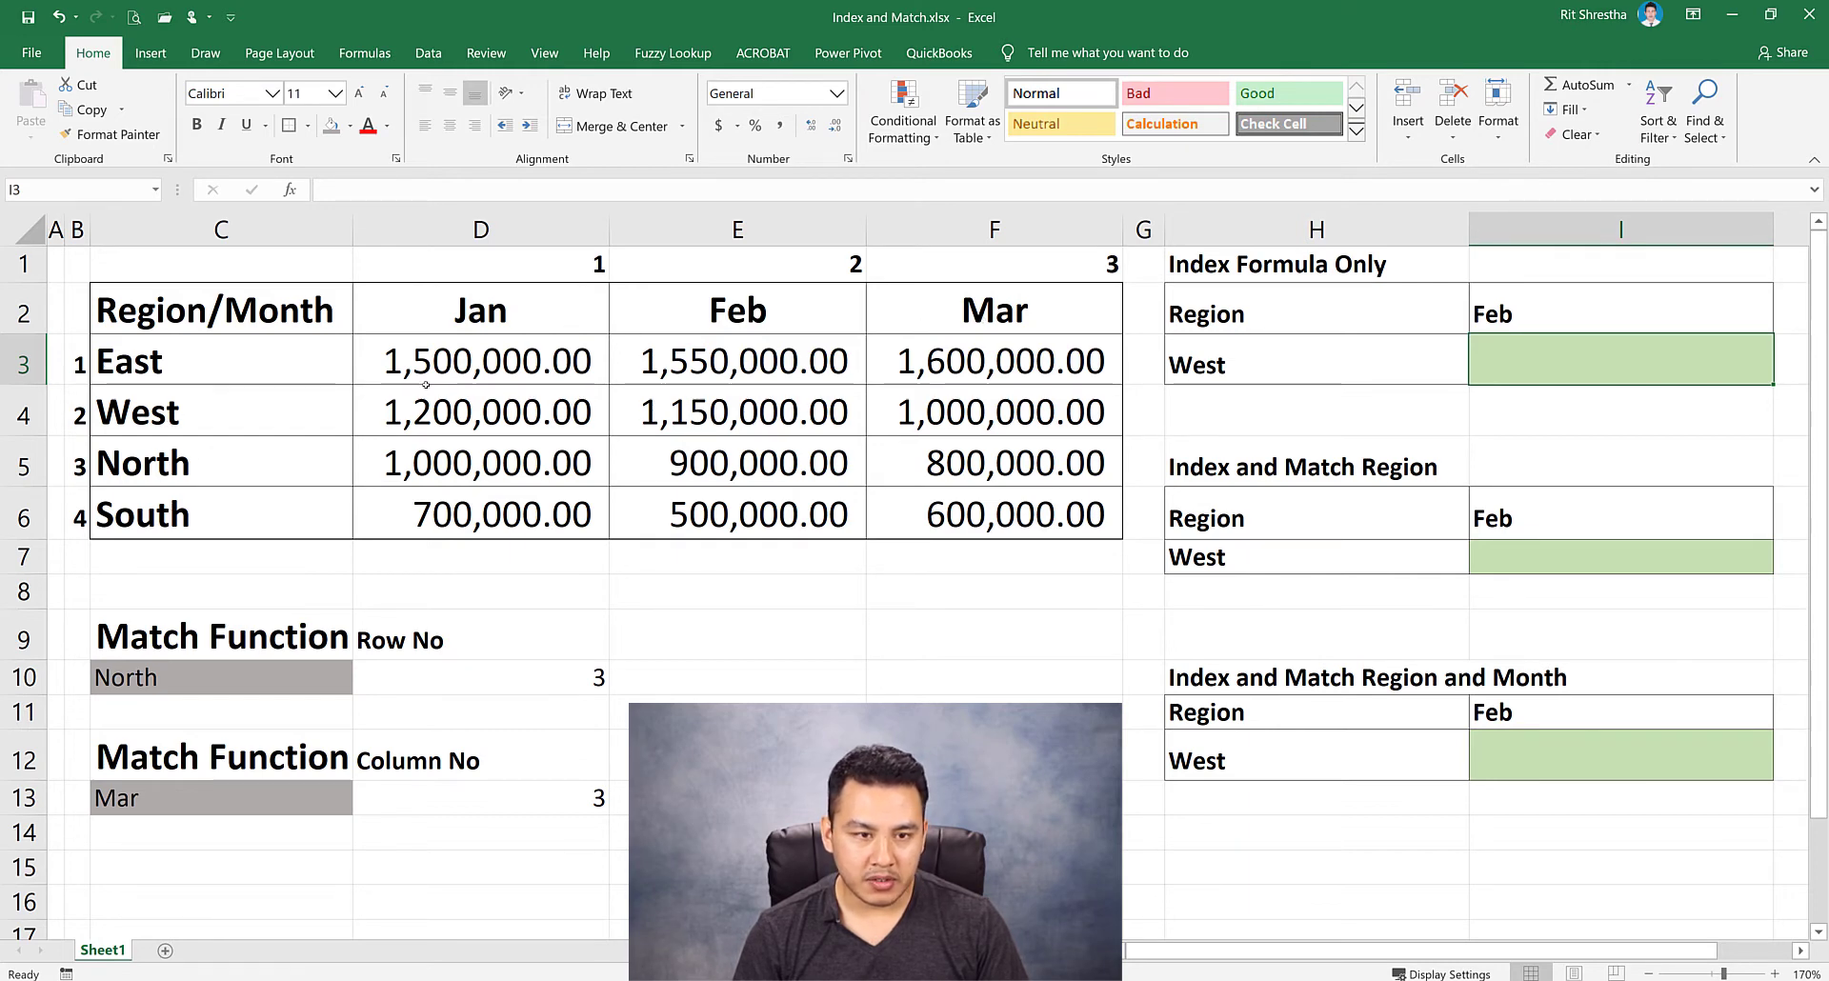
# Examine the sales values in D3:F6 and the Index Formula Only block's region, month and result cell I3.
pyautogui.moveTo(426, 379); pyautogui.dragTo(1048, 519)
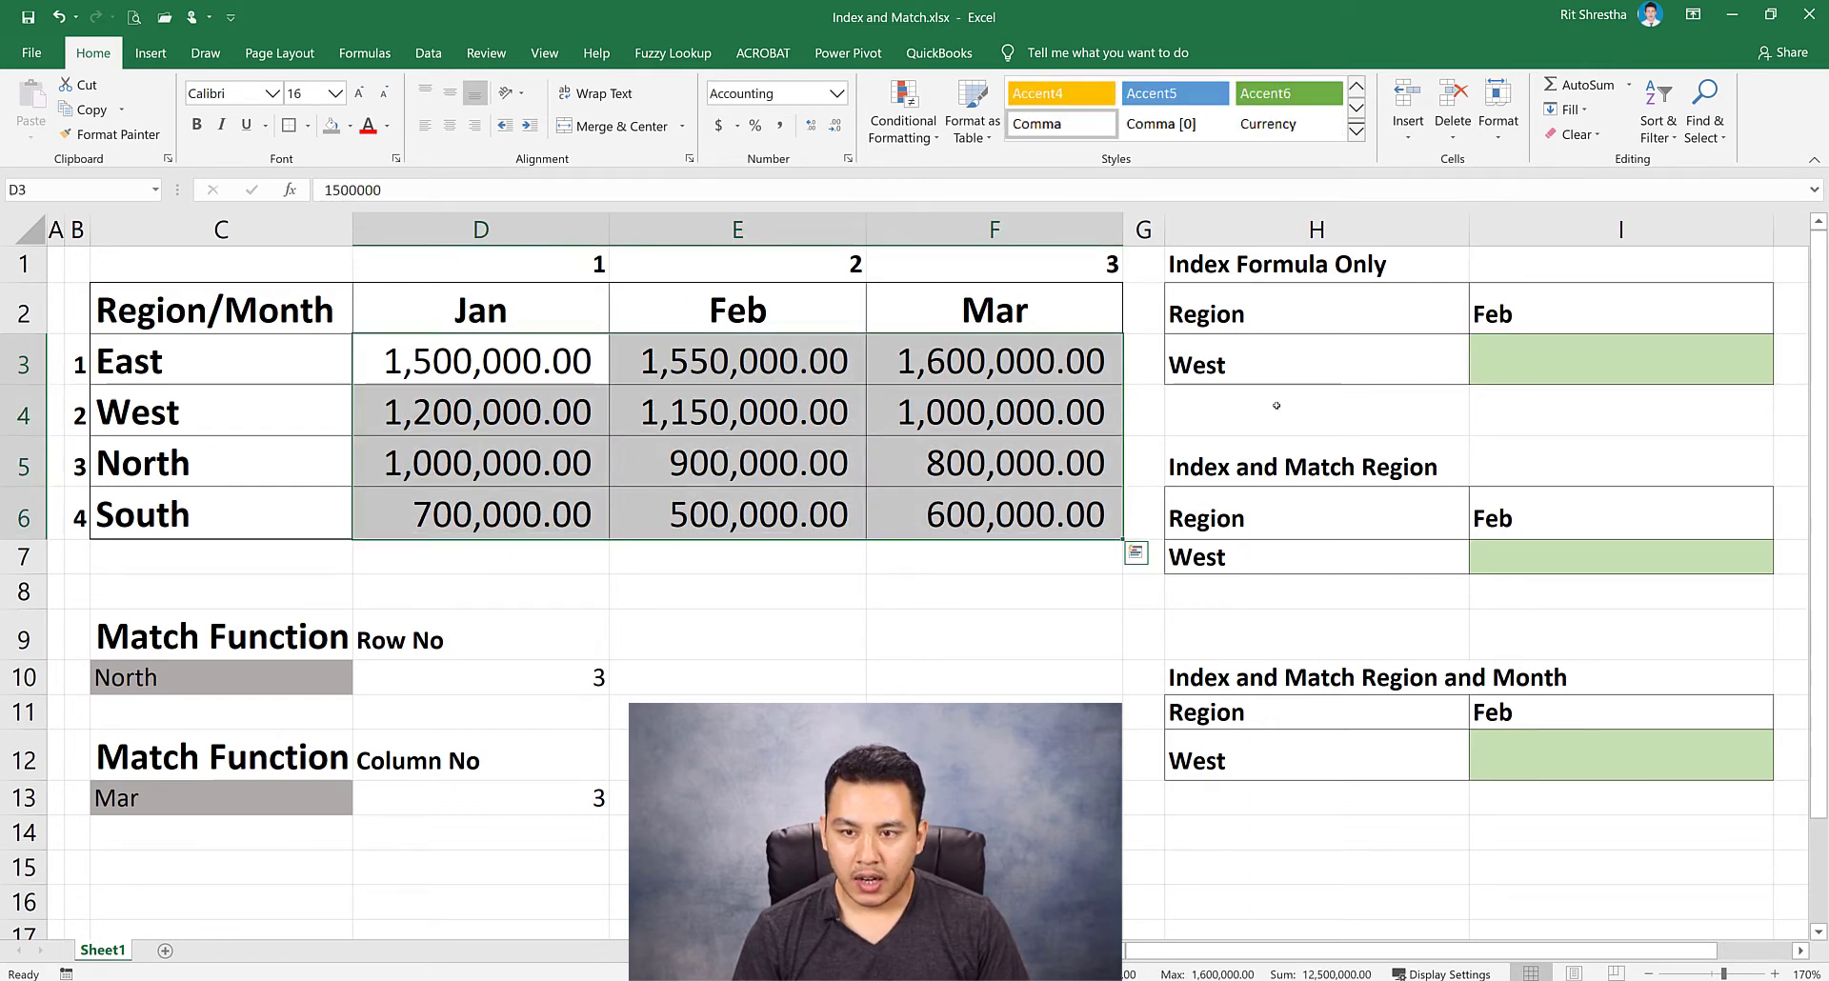
pyautogui.click(1264, 323)
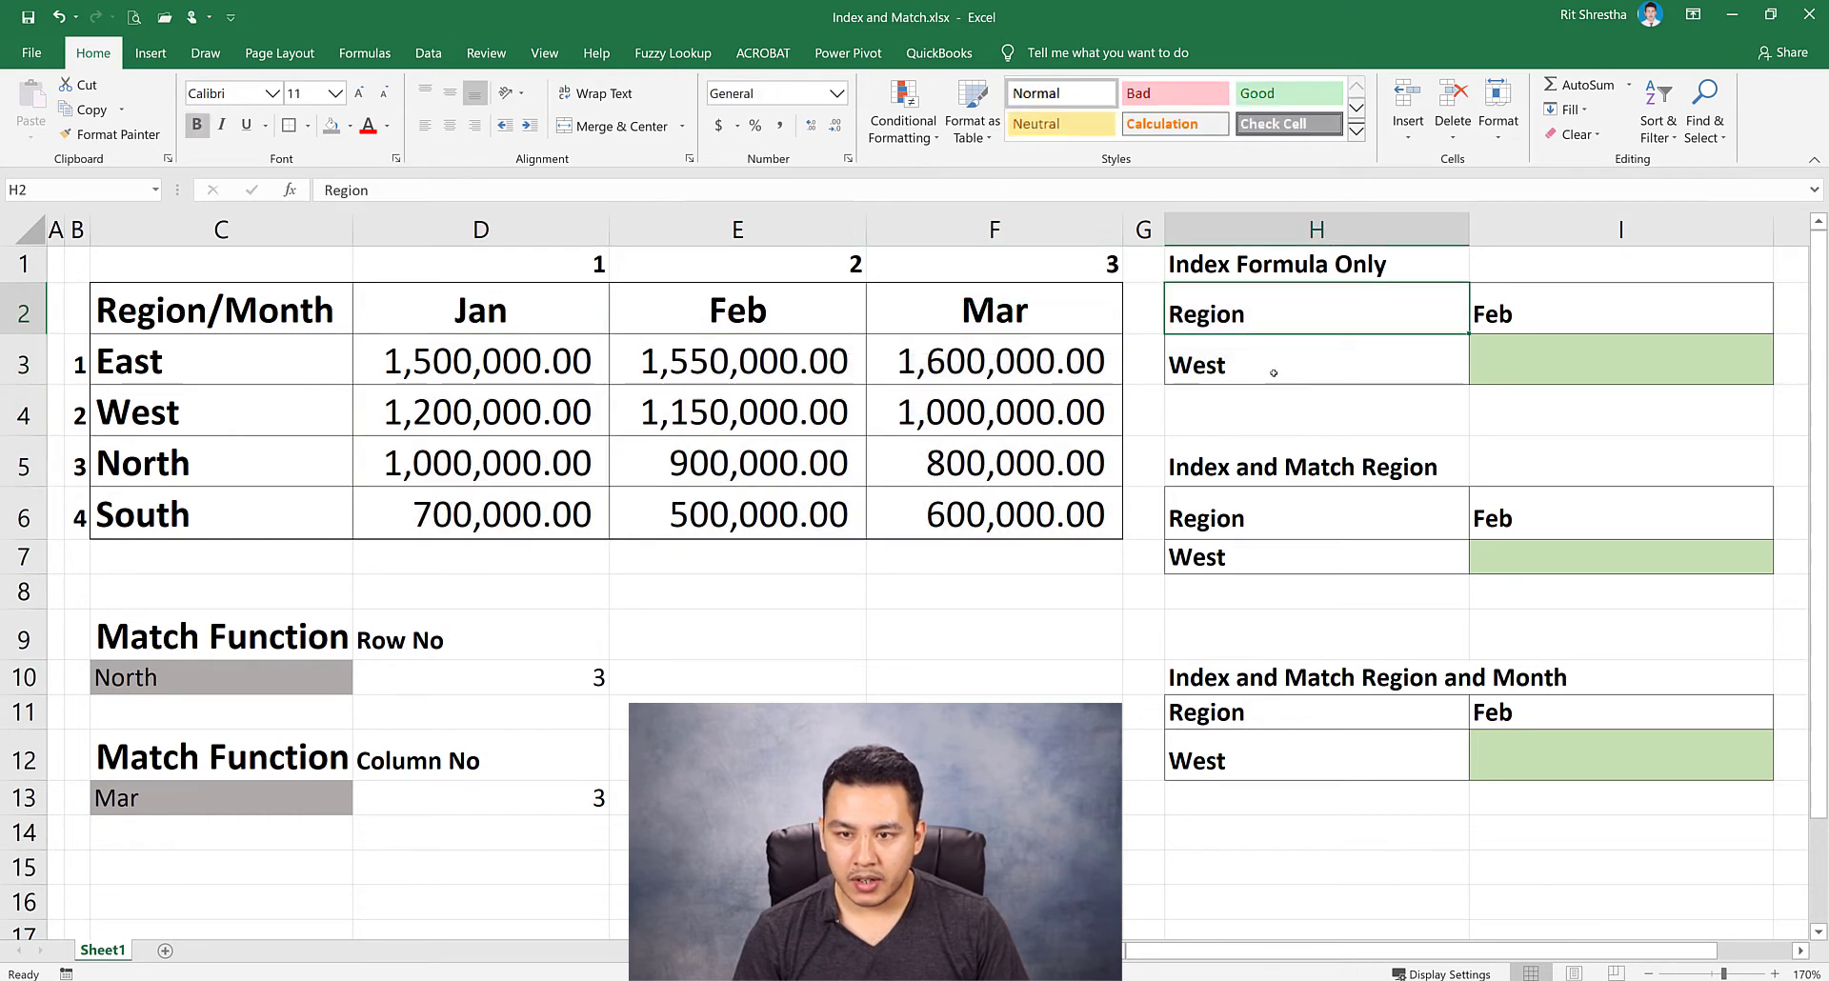
pyautogui.click(1222, 363)
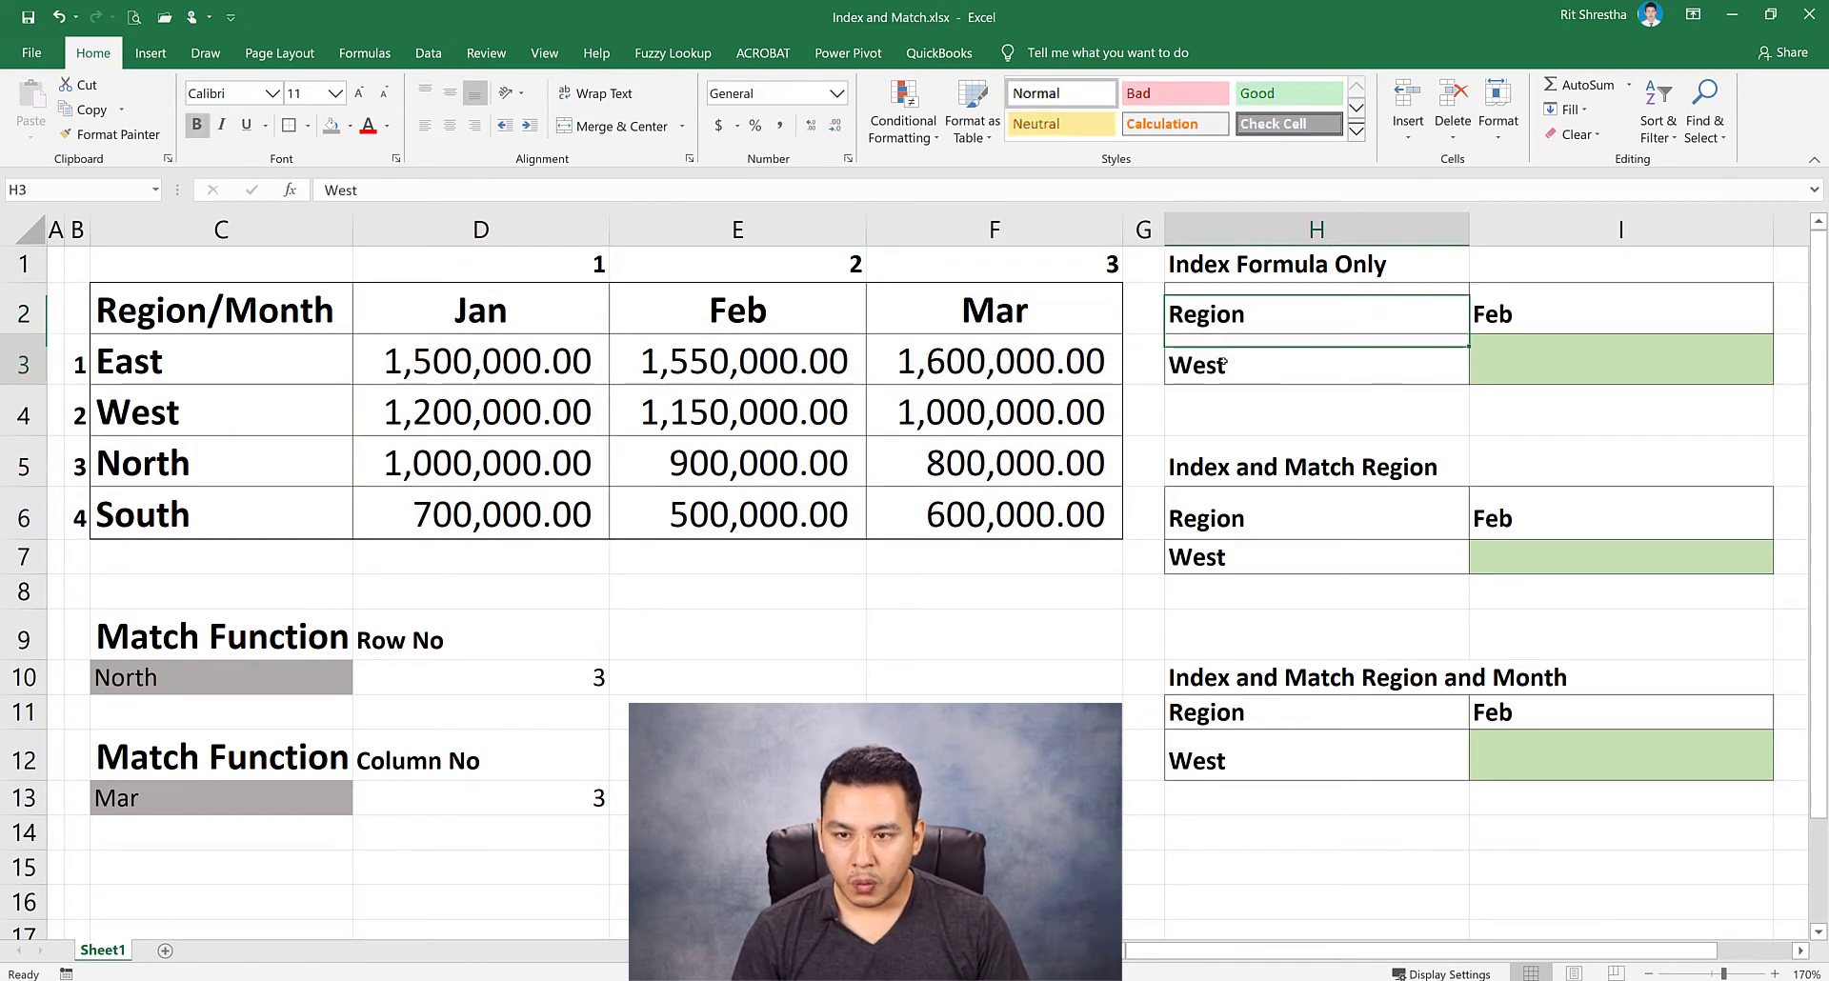
pyautogui.click(1518, 318)
pyautogui.click(1549, 363)
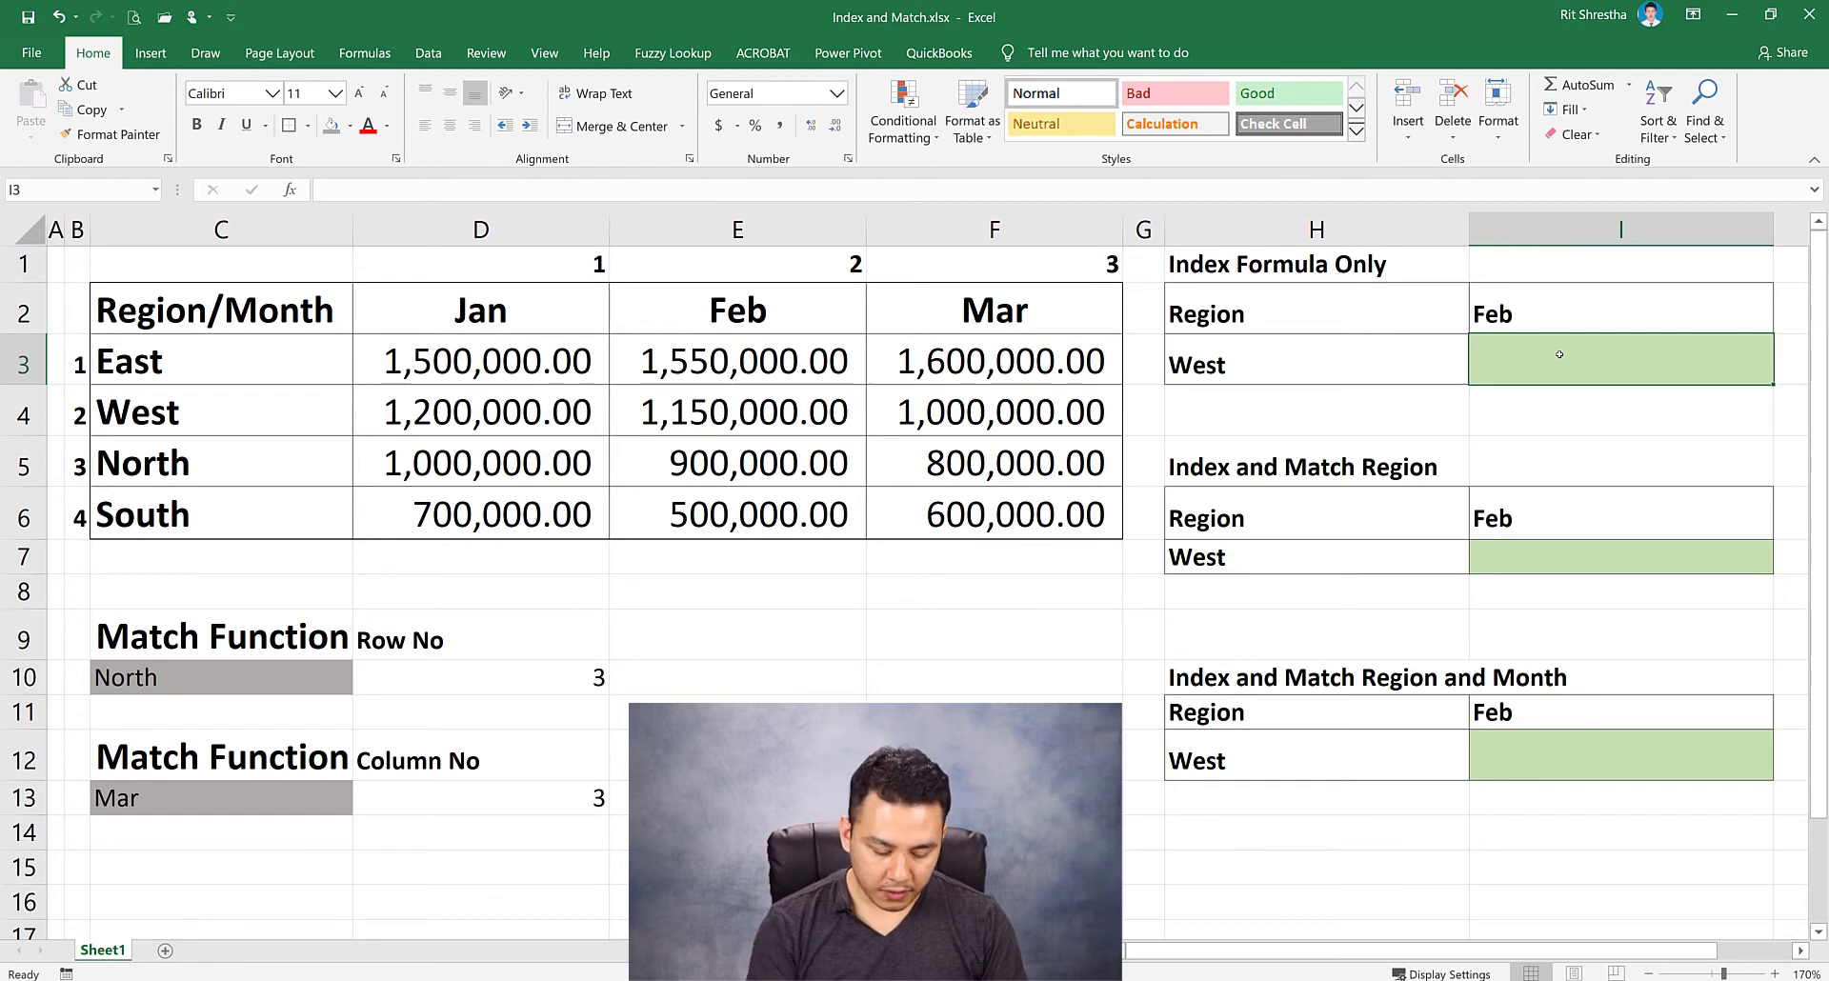
# Locate the sales value for West in Feb within D3:F6 and compare it with the lookup criteria in H3 and I2.
pyautogui.moveTo(515, 362); pyautogui.dragTo(869, 520)
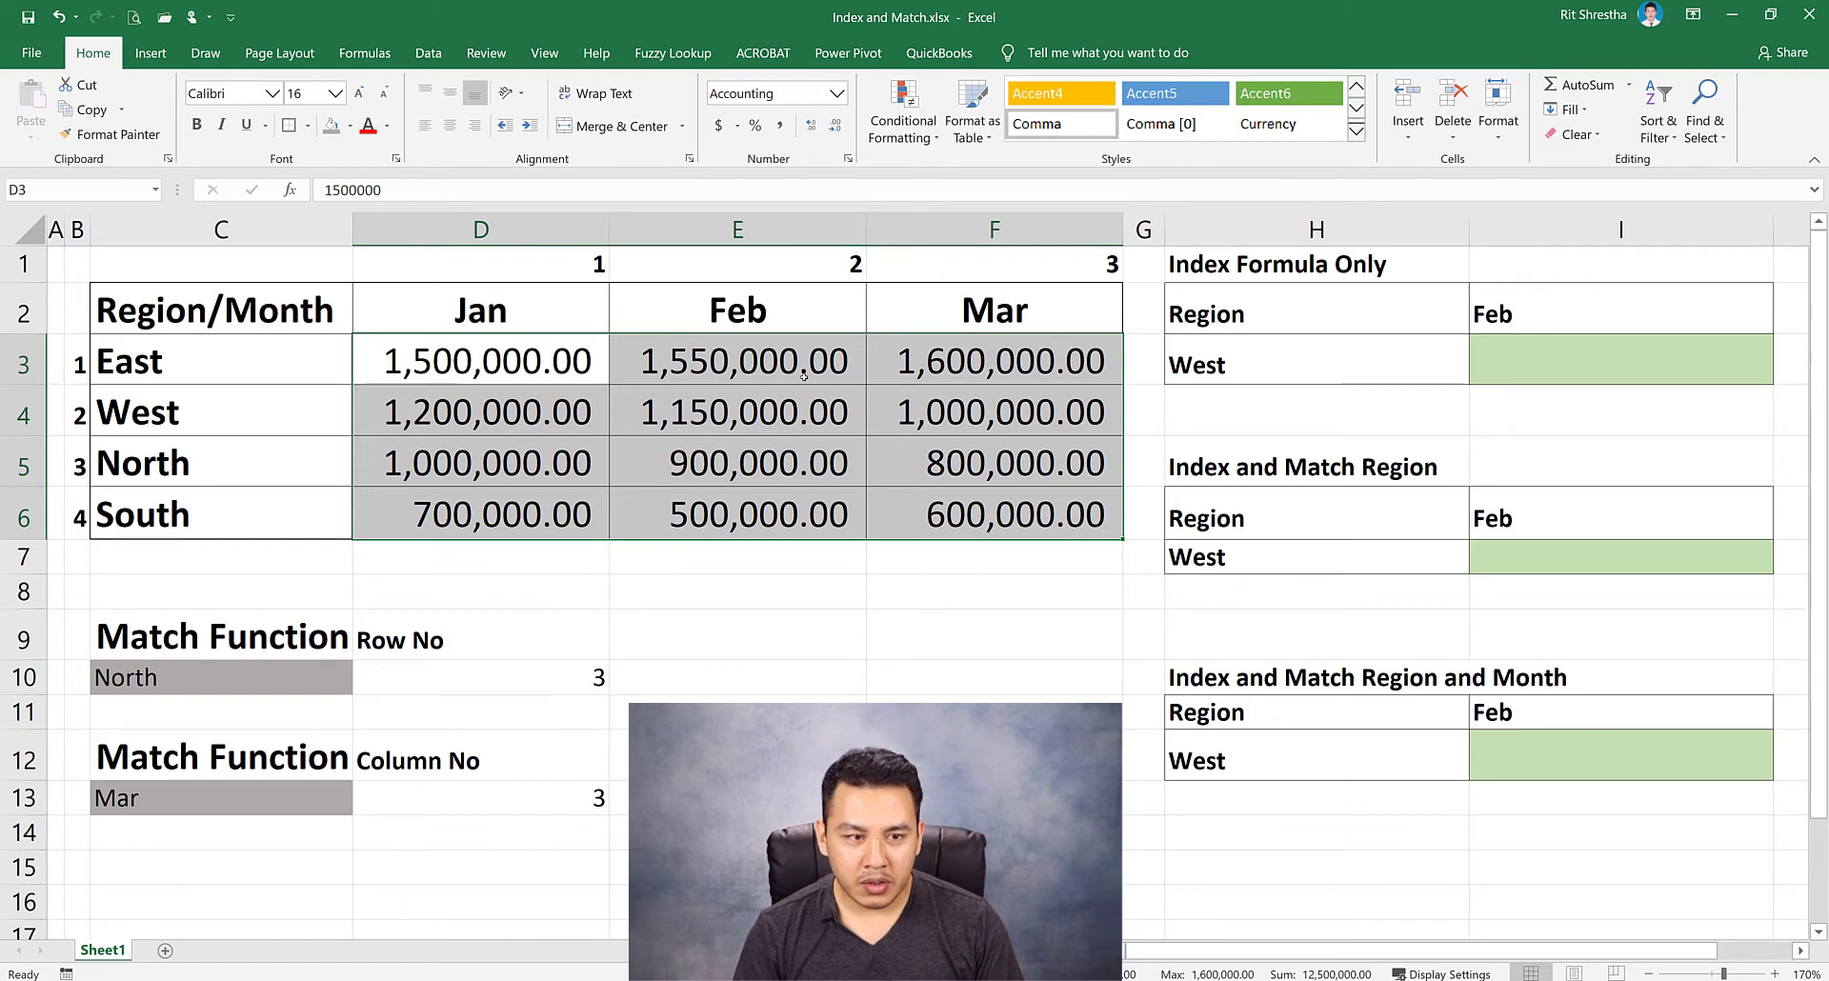
pyautogui.click(732, 420)
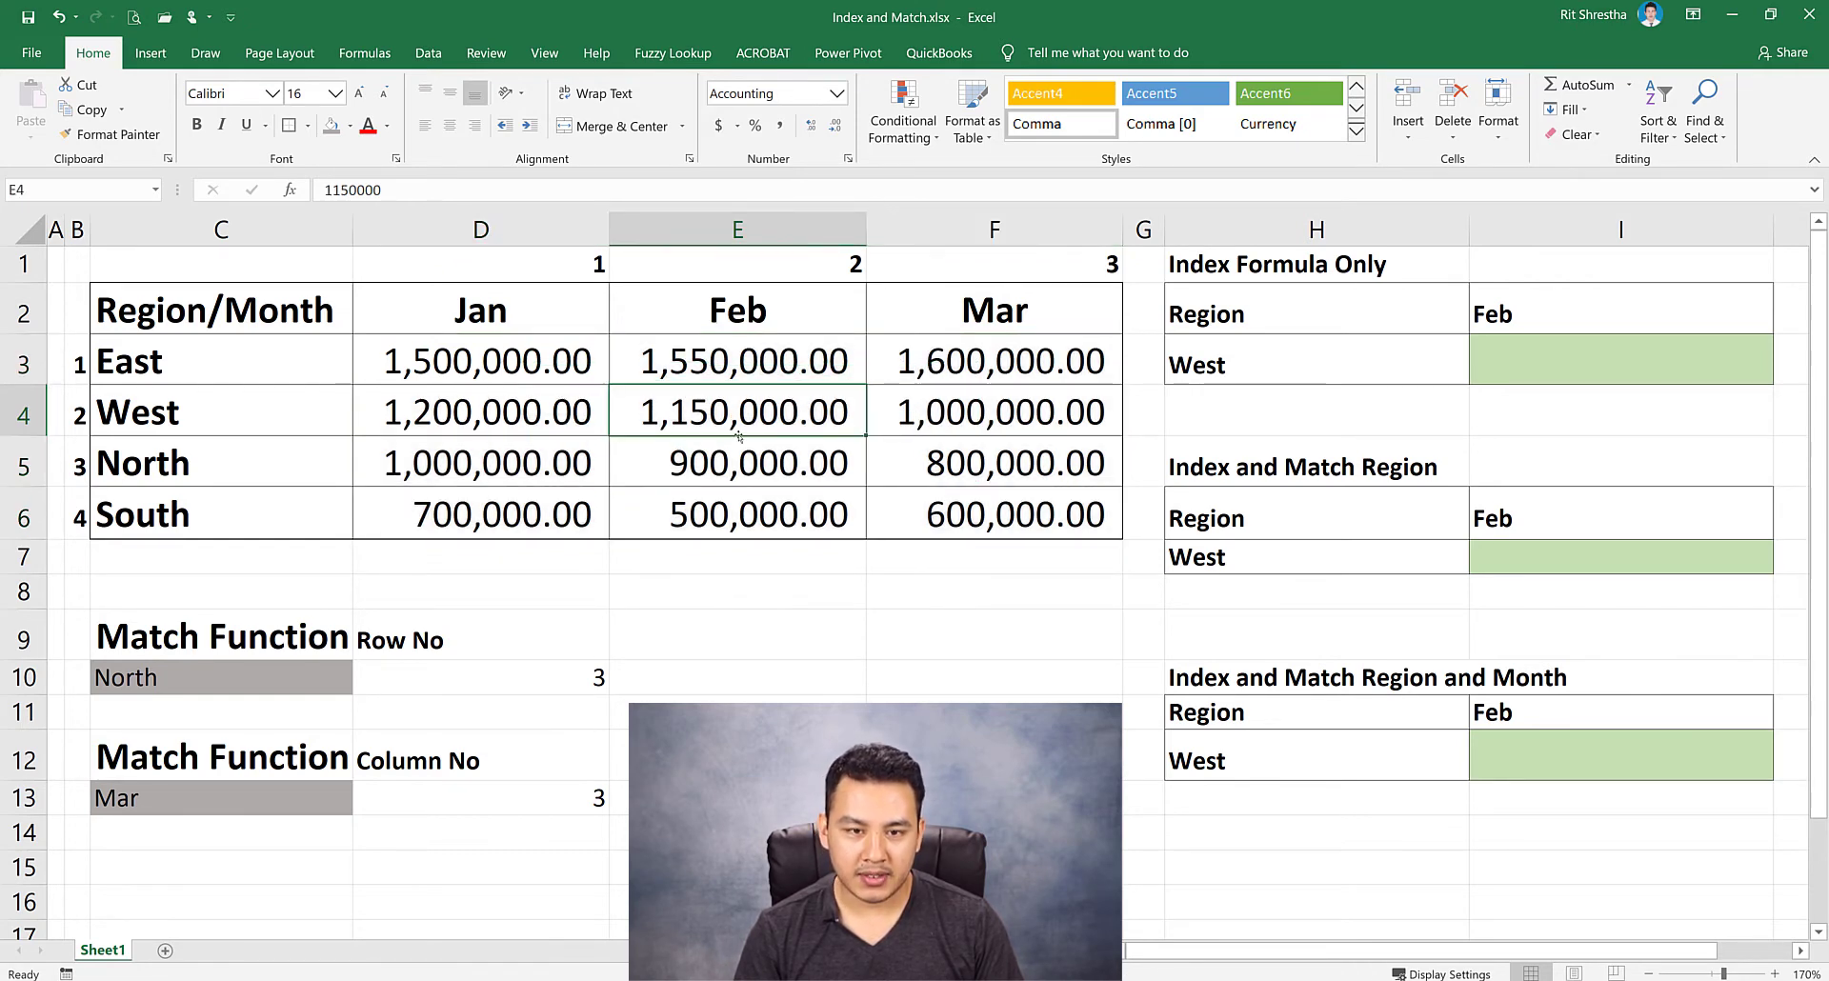
pyautogui.click(1326, 402)
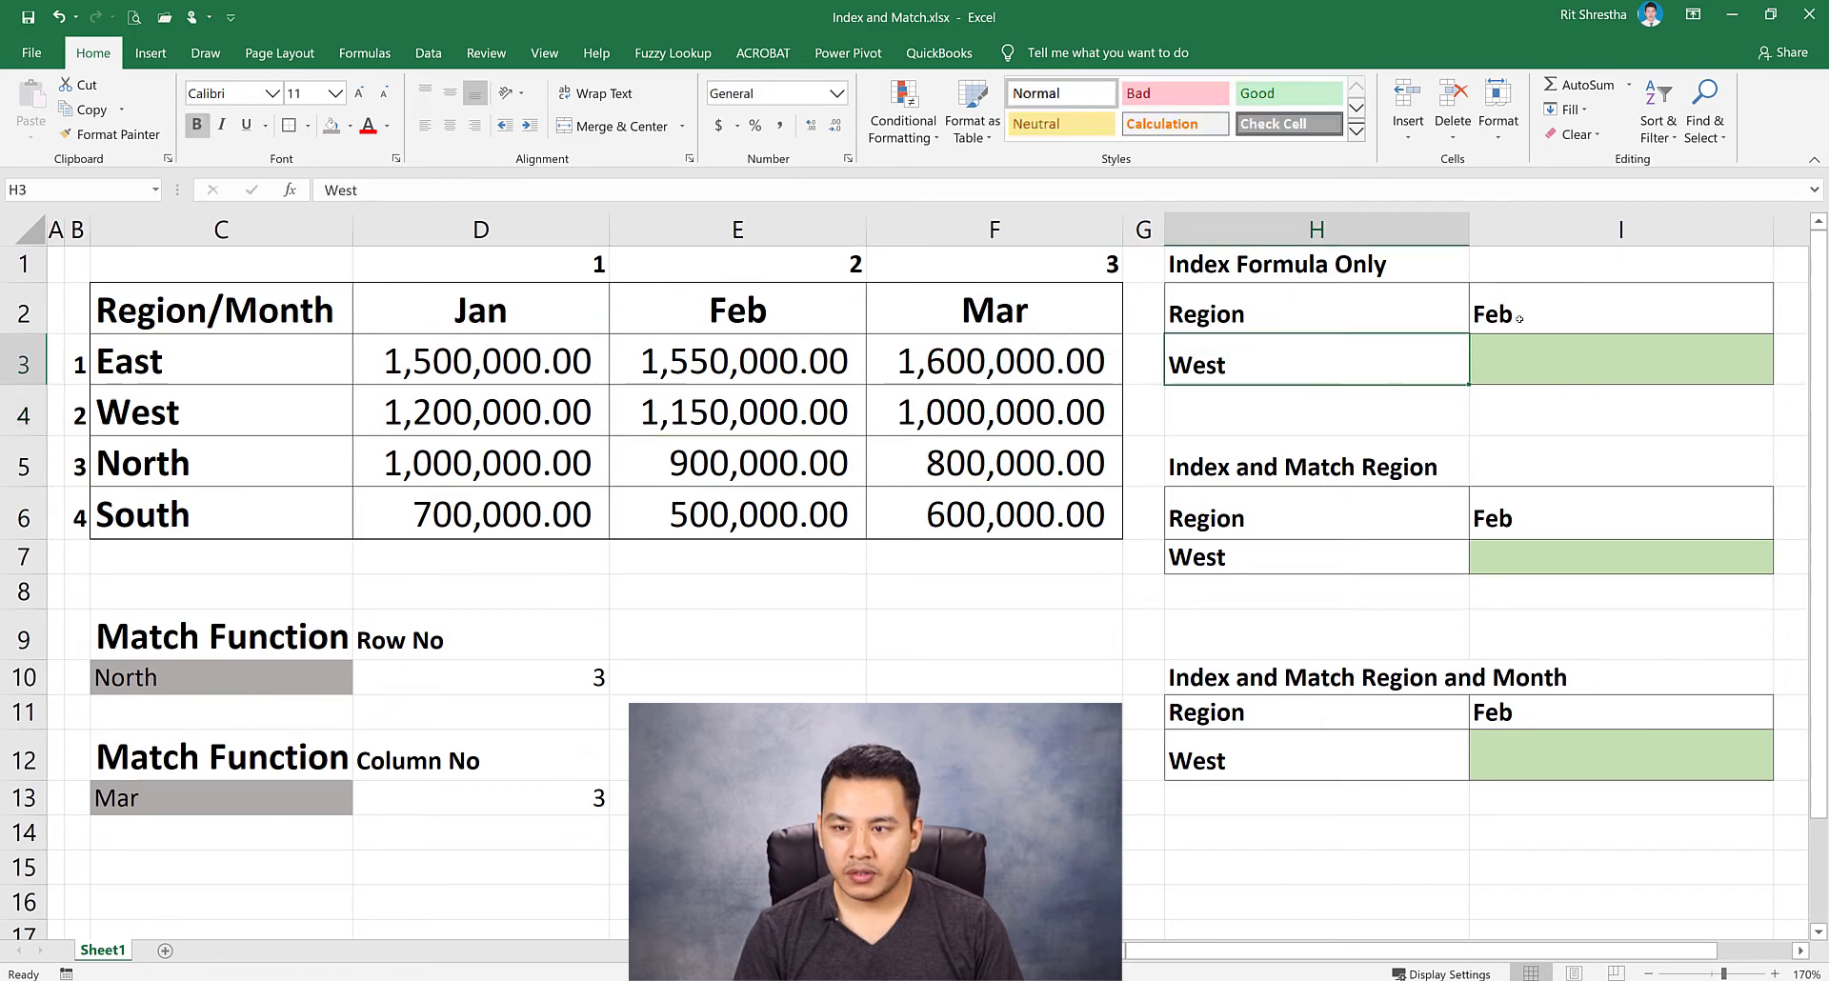
pyautogui.click(1521, 370)
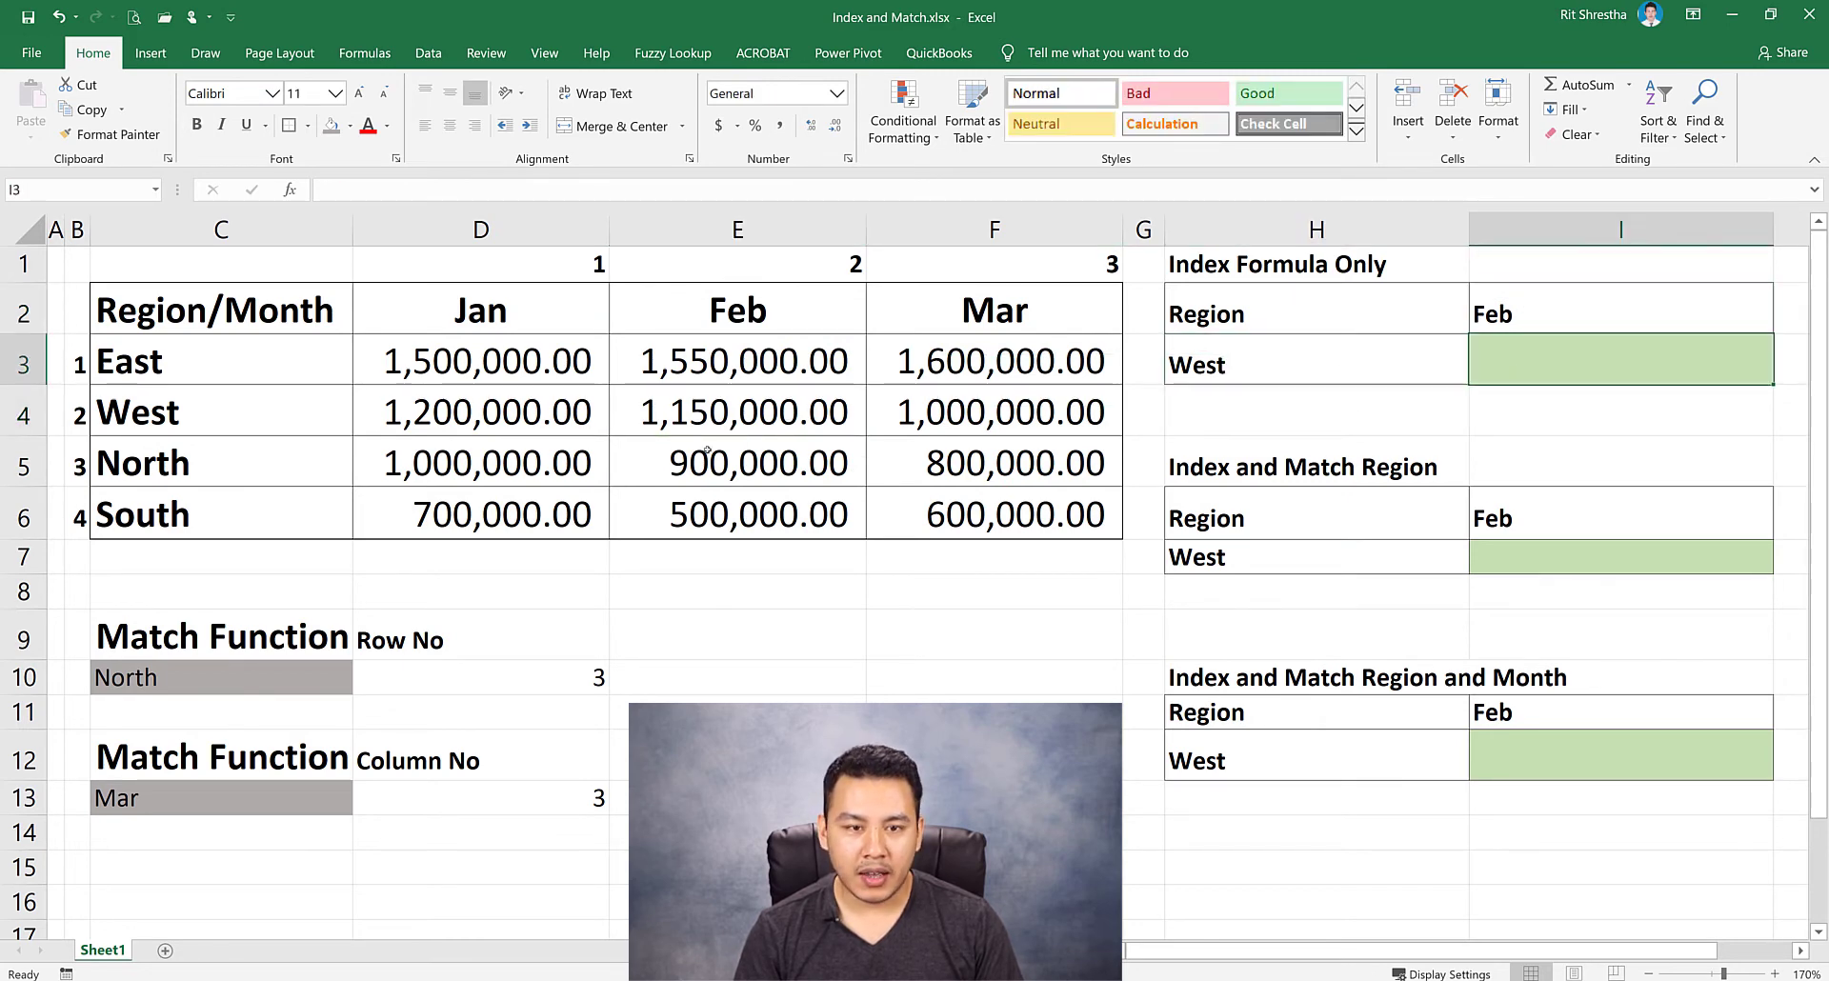
pyautogui.click(1005, 324)
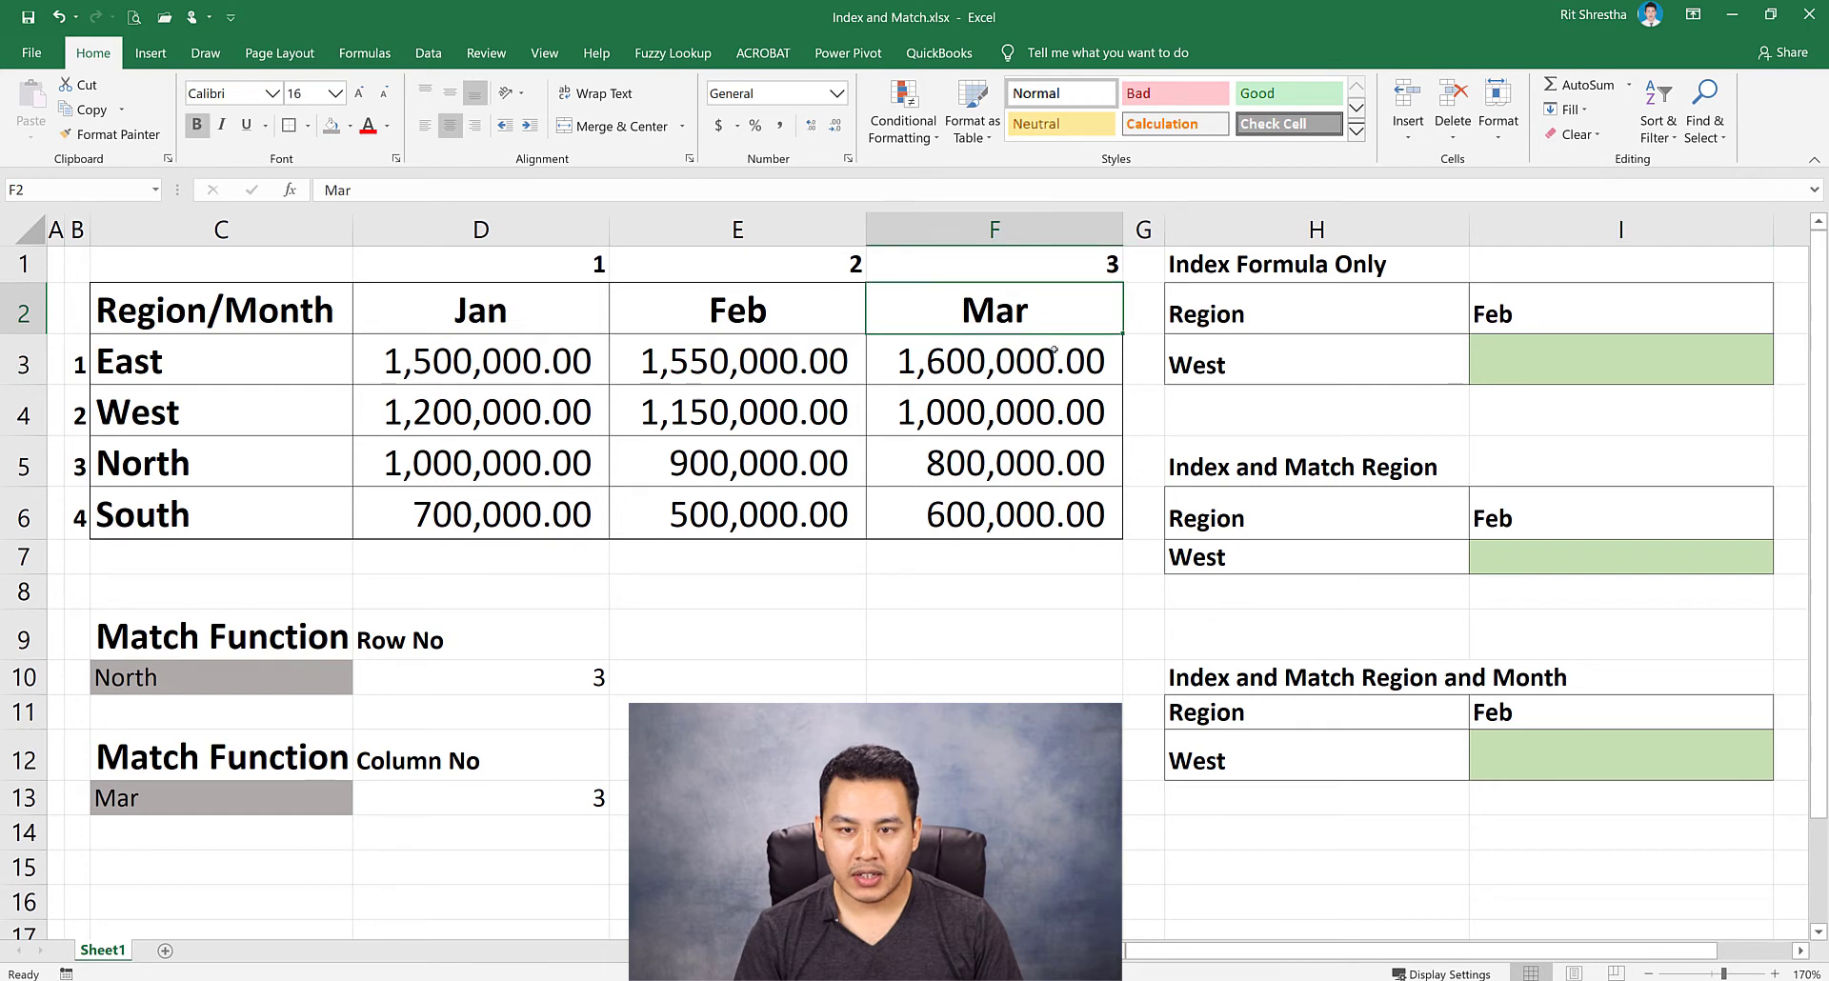
pyautogui.click(1536, 309)
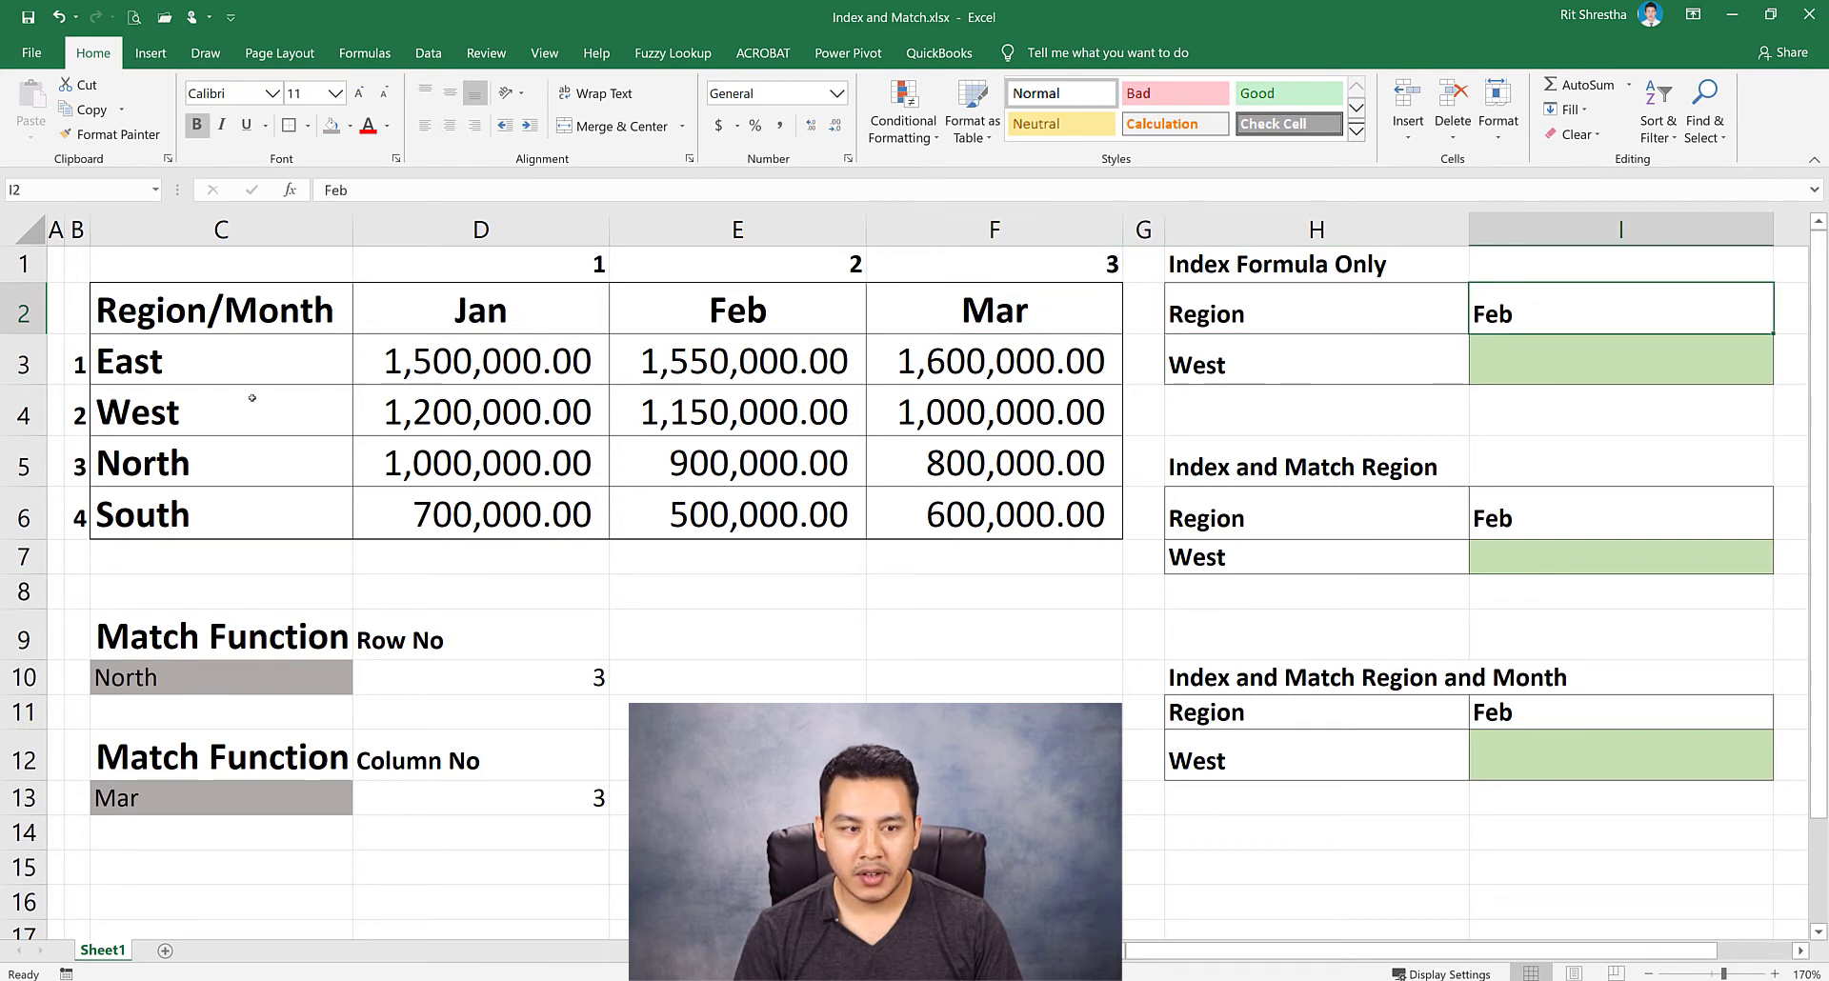
pyautogui.click(200, 410)
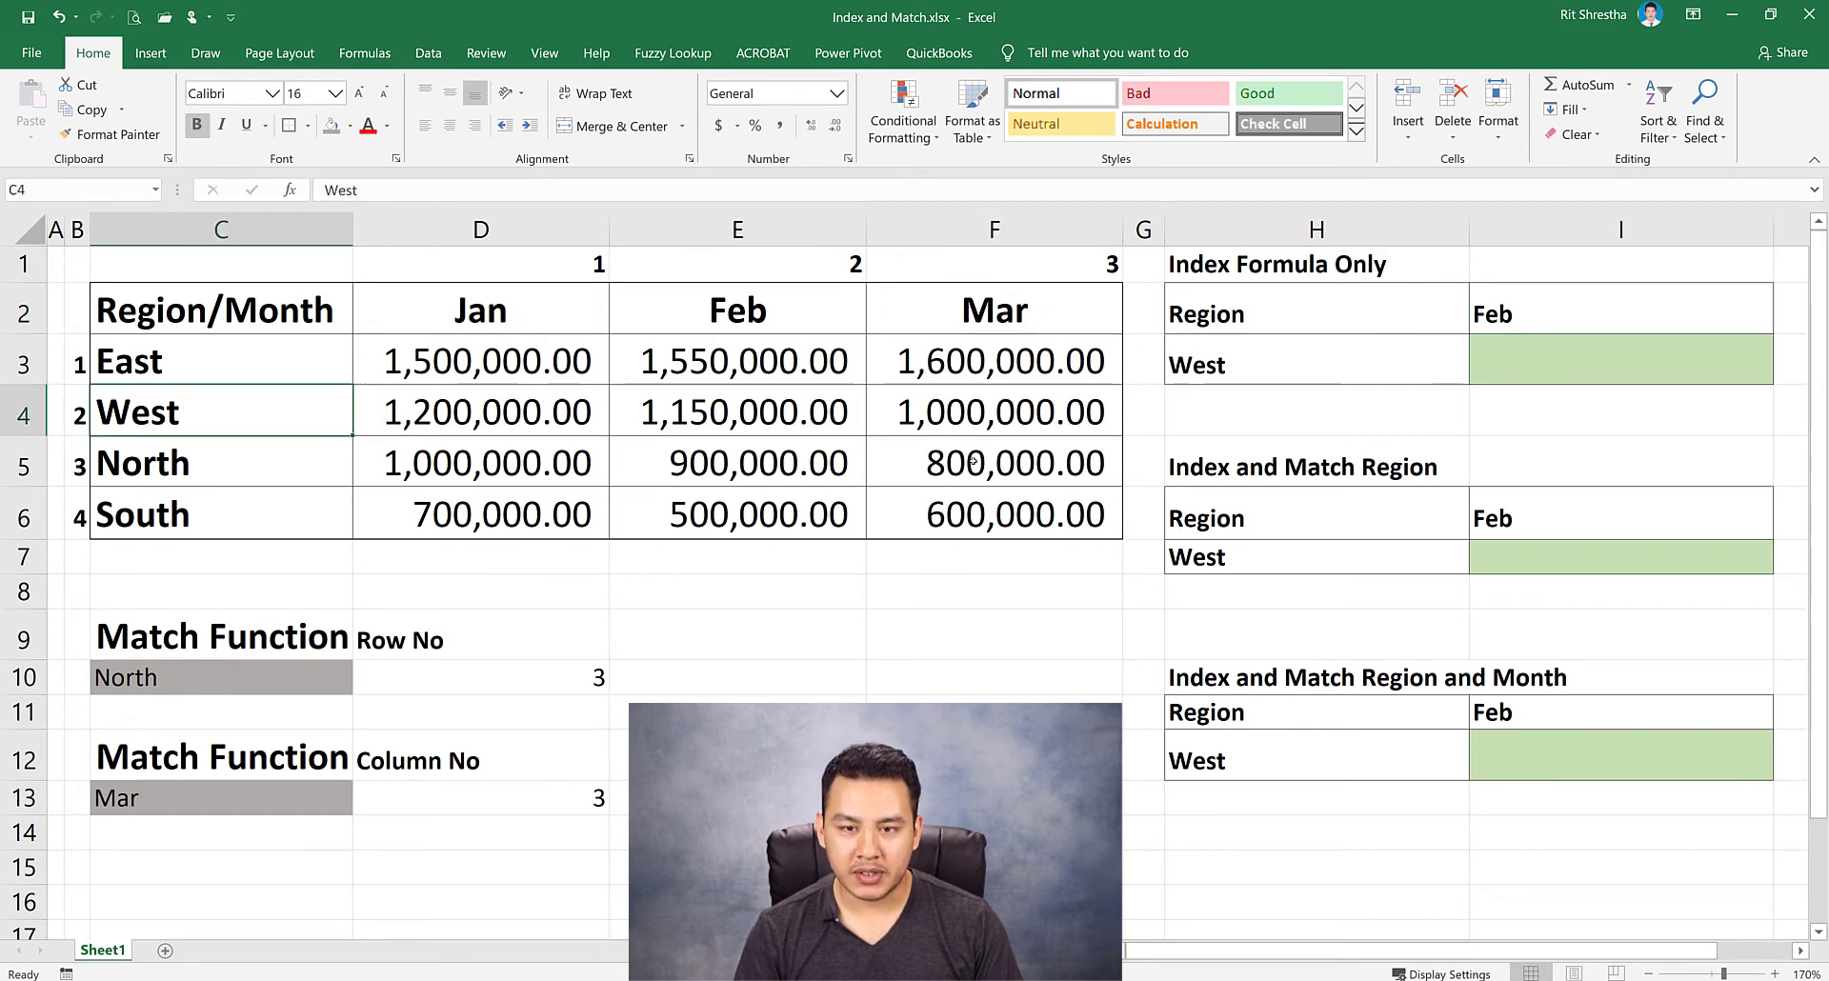
# Find West's Feb sales value in the table using the row and column numbers, and colour cell E4's text red.
pyautogui.click(1560, 365)
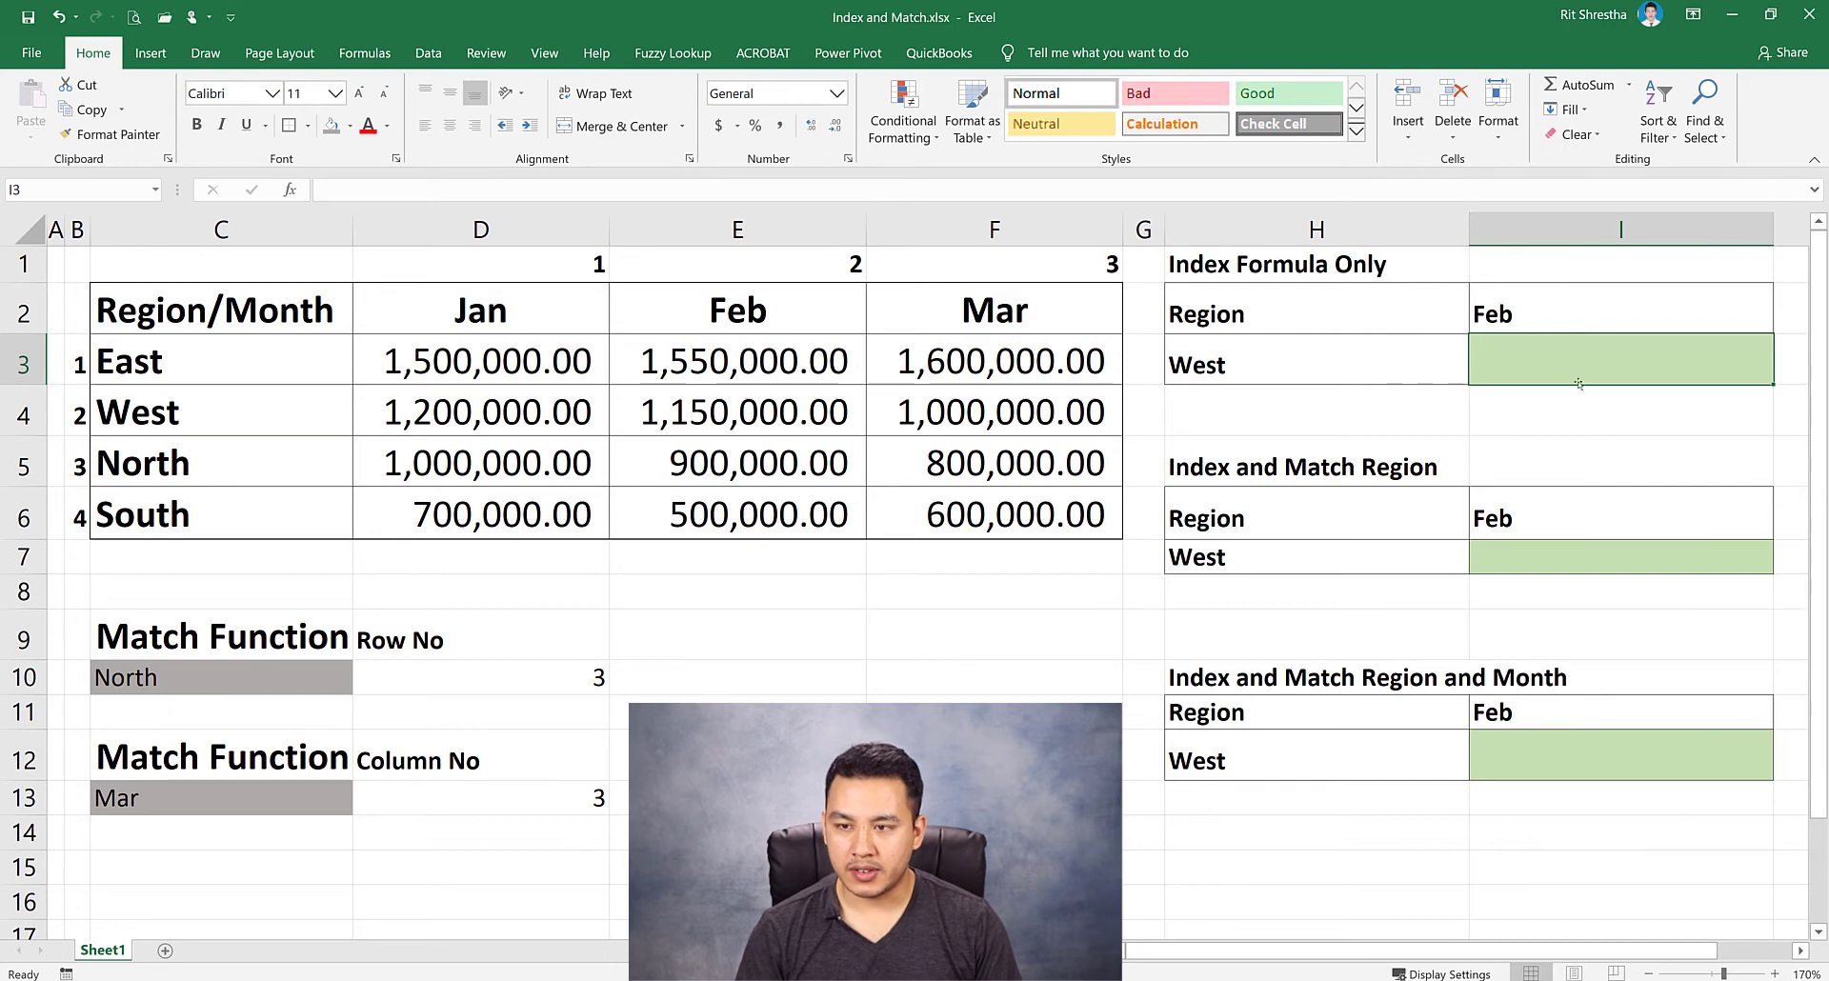
pyautogui.click(1241, 374)
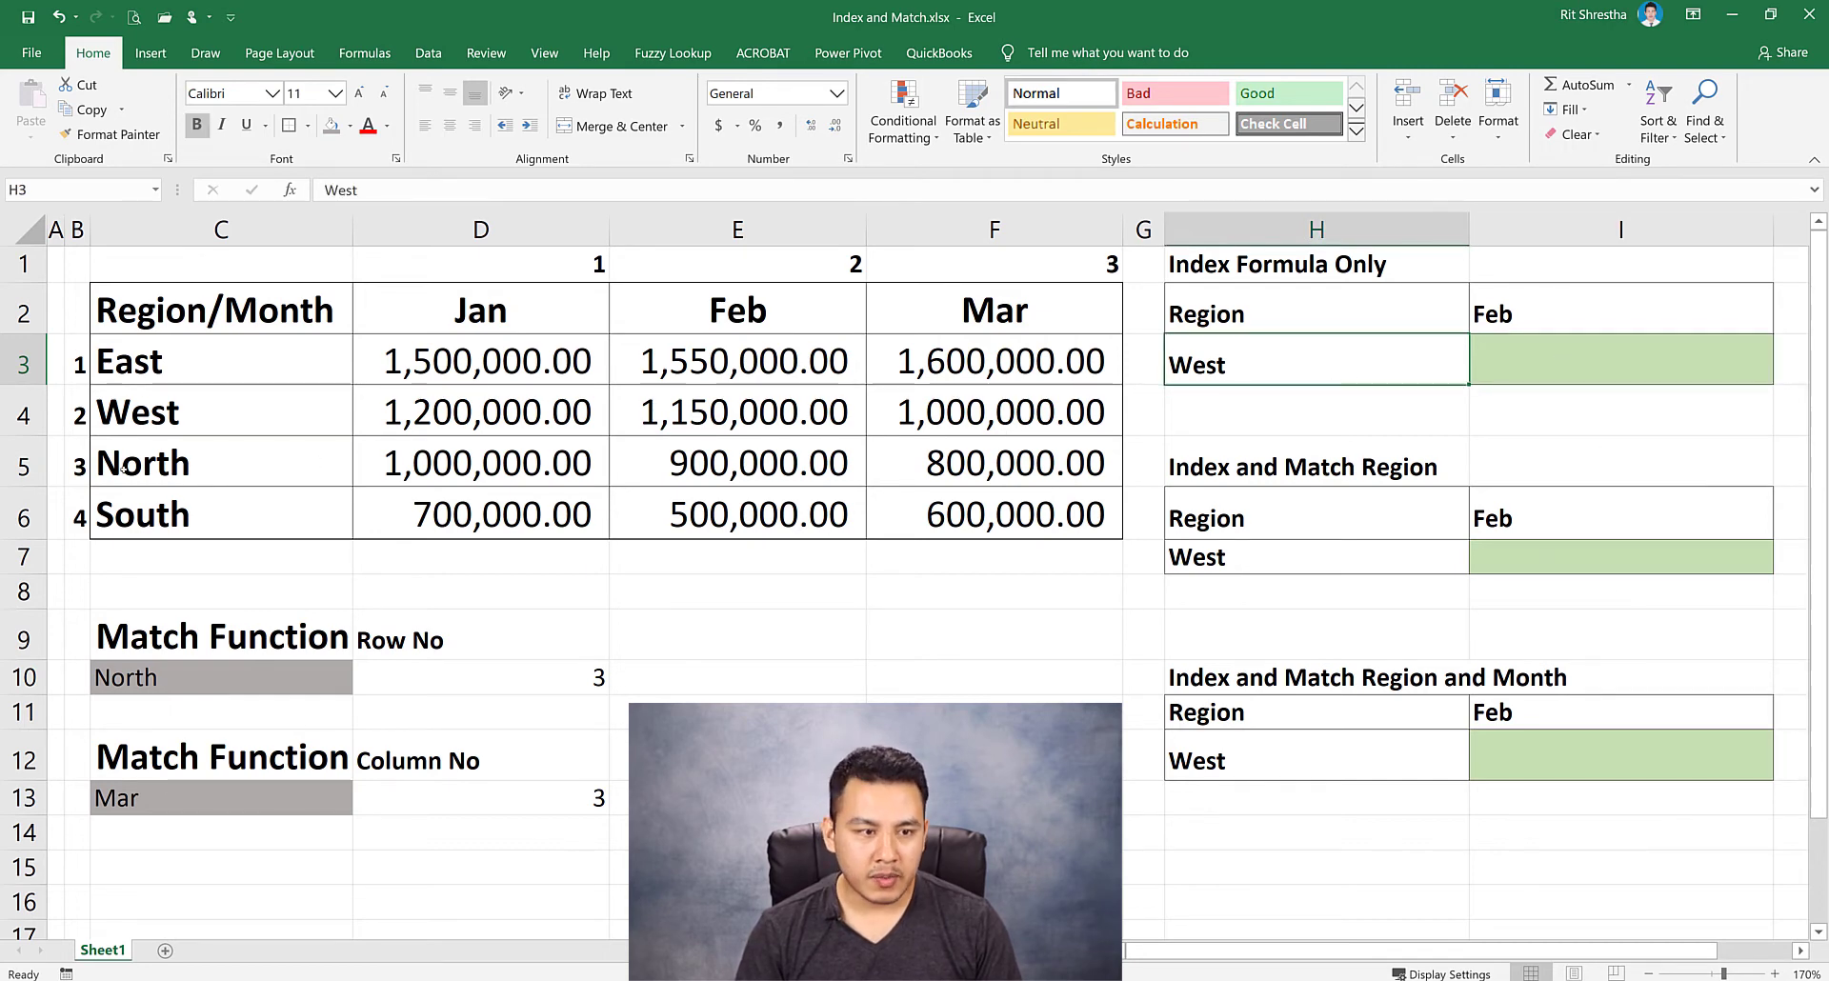
pyautogui.click(219, 362)
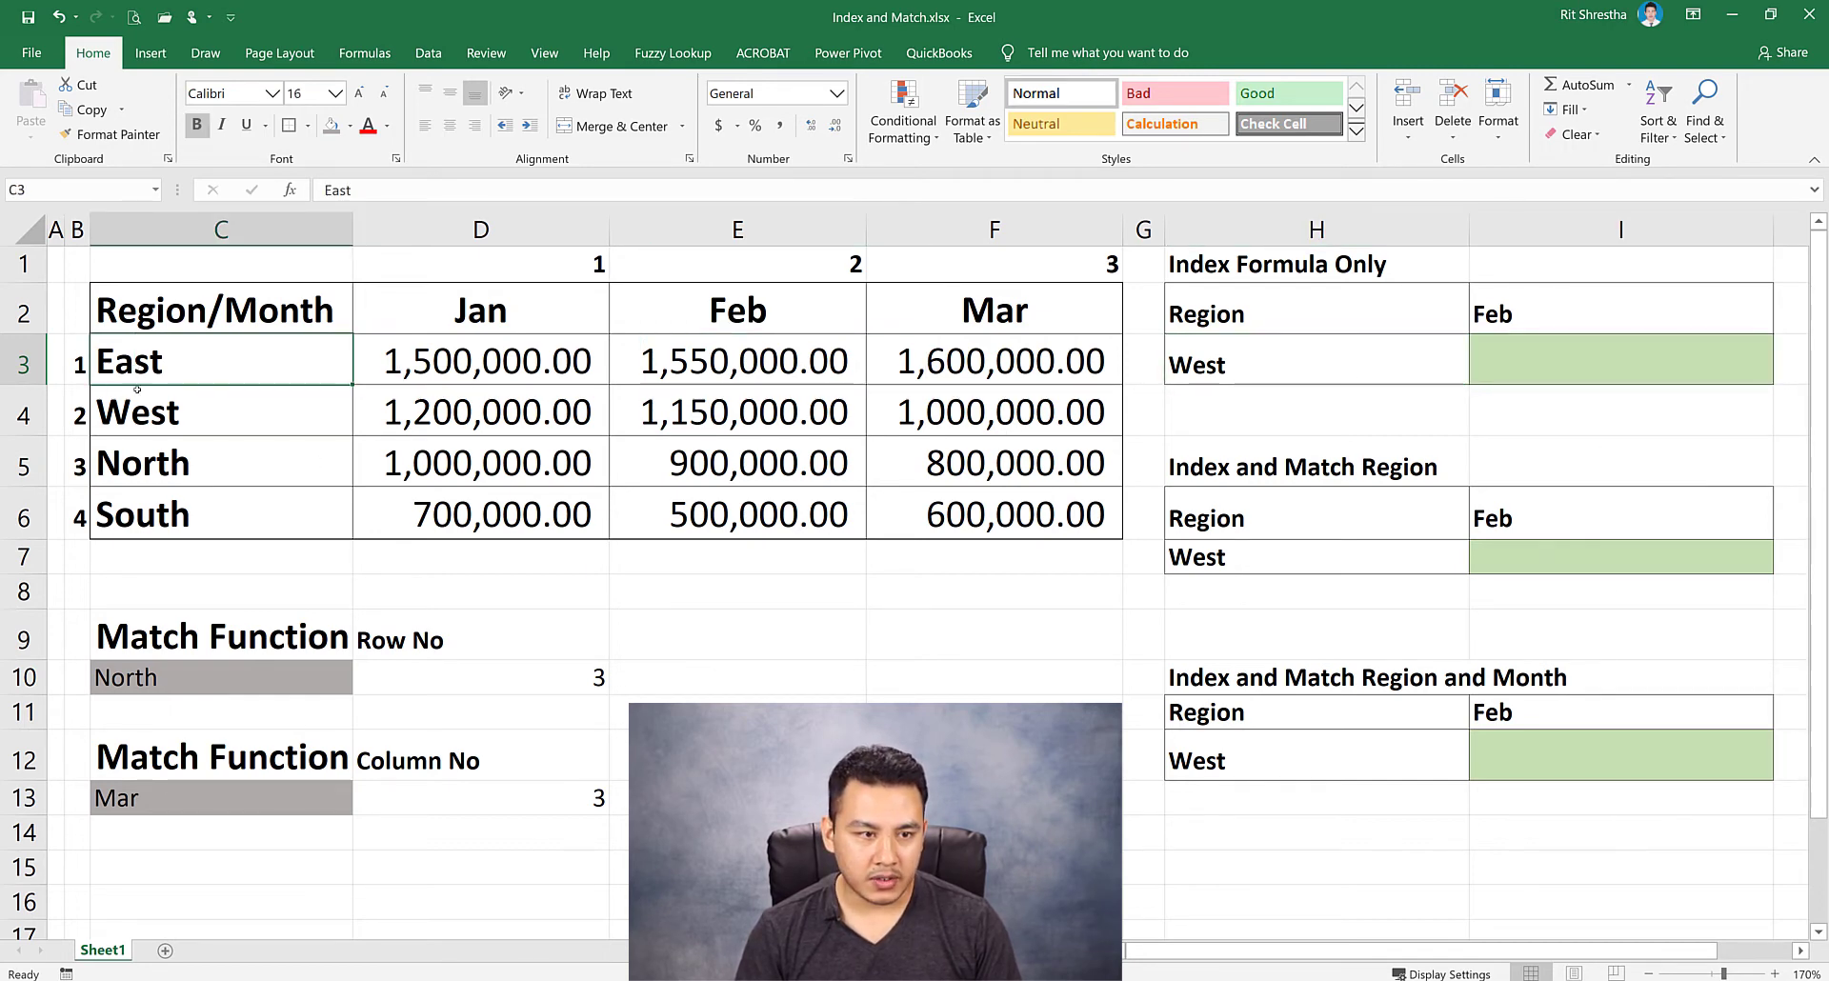
pyautogui.click(70, 416)
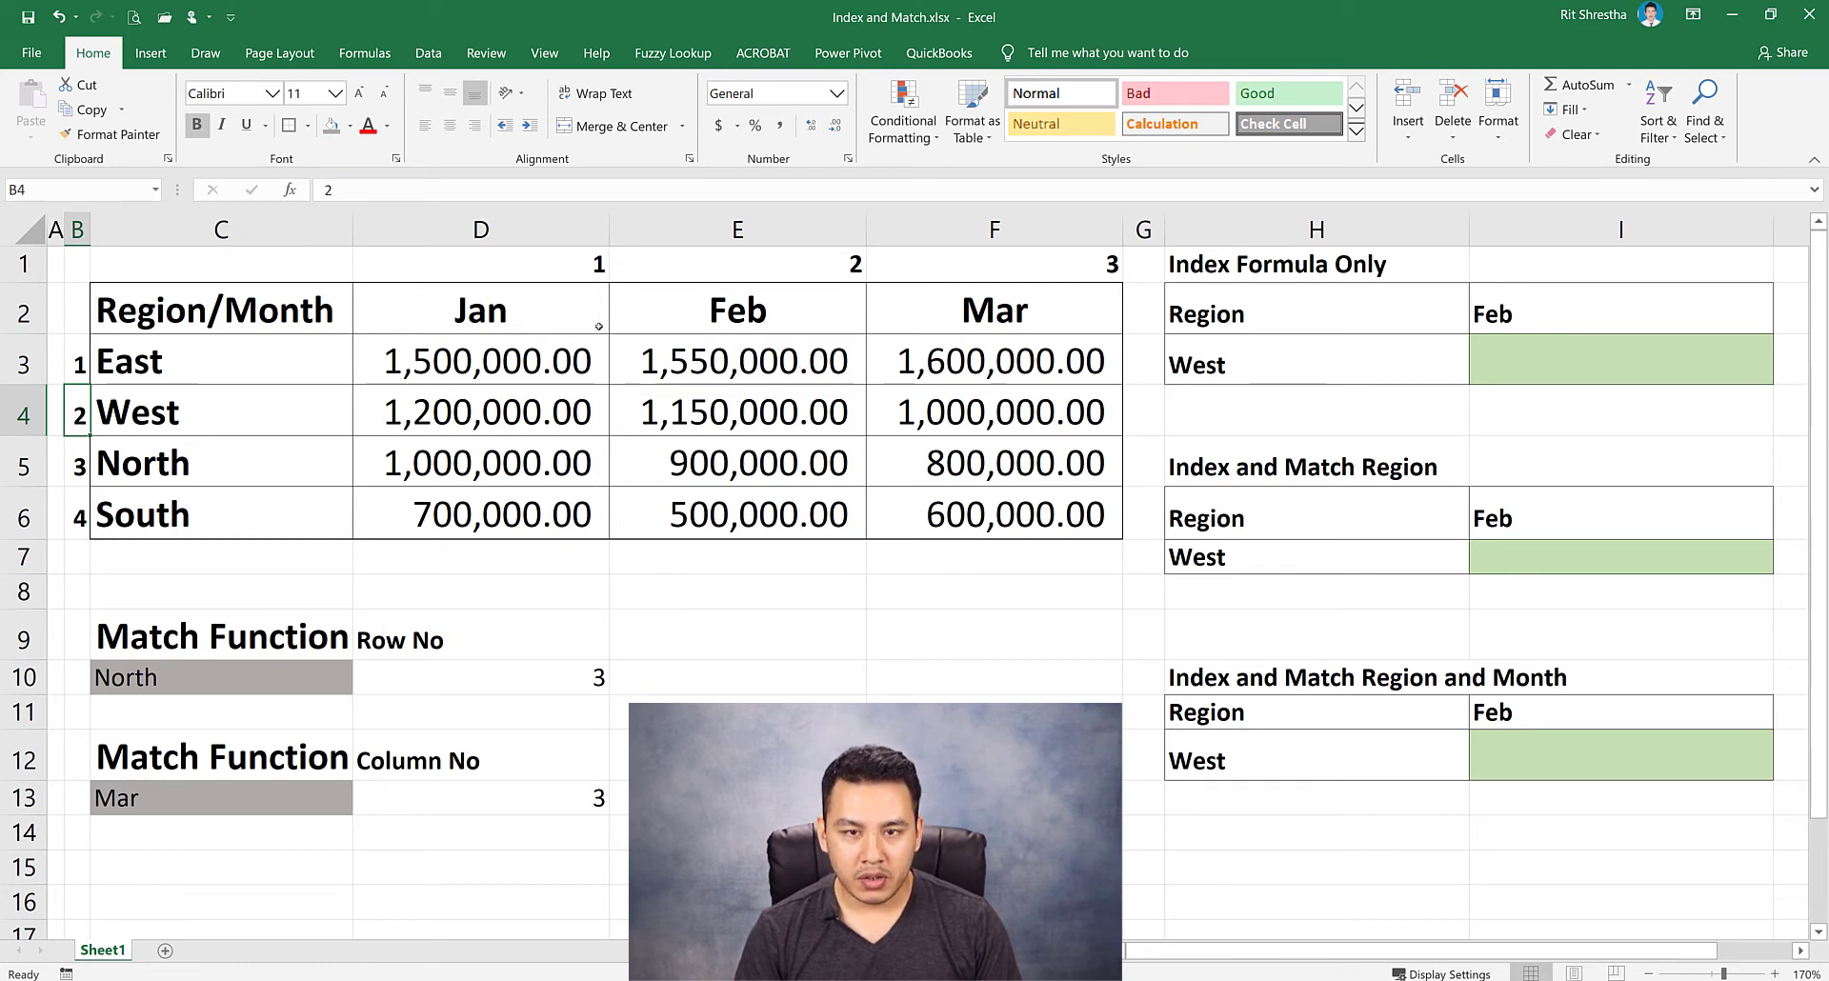
pyautogui.click(843, 411)
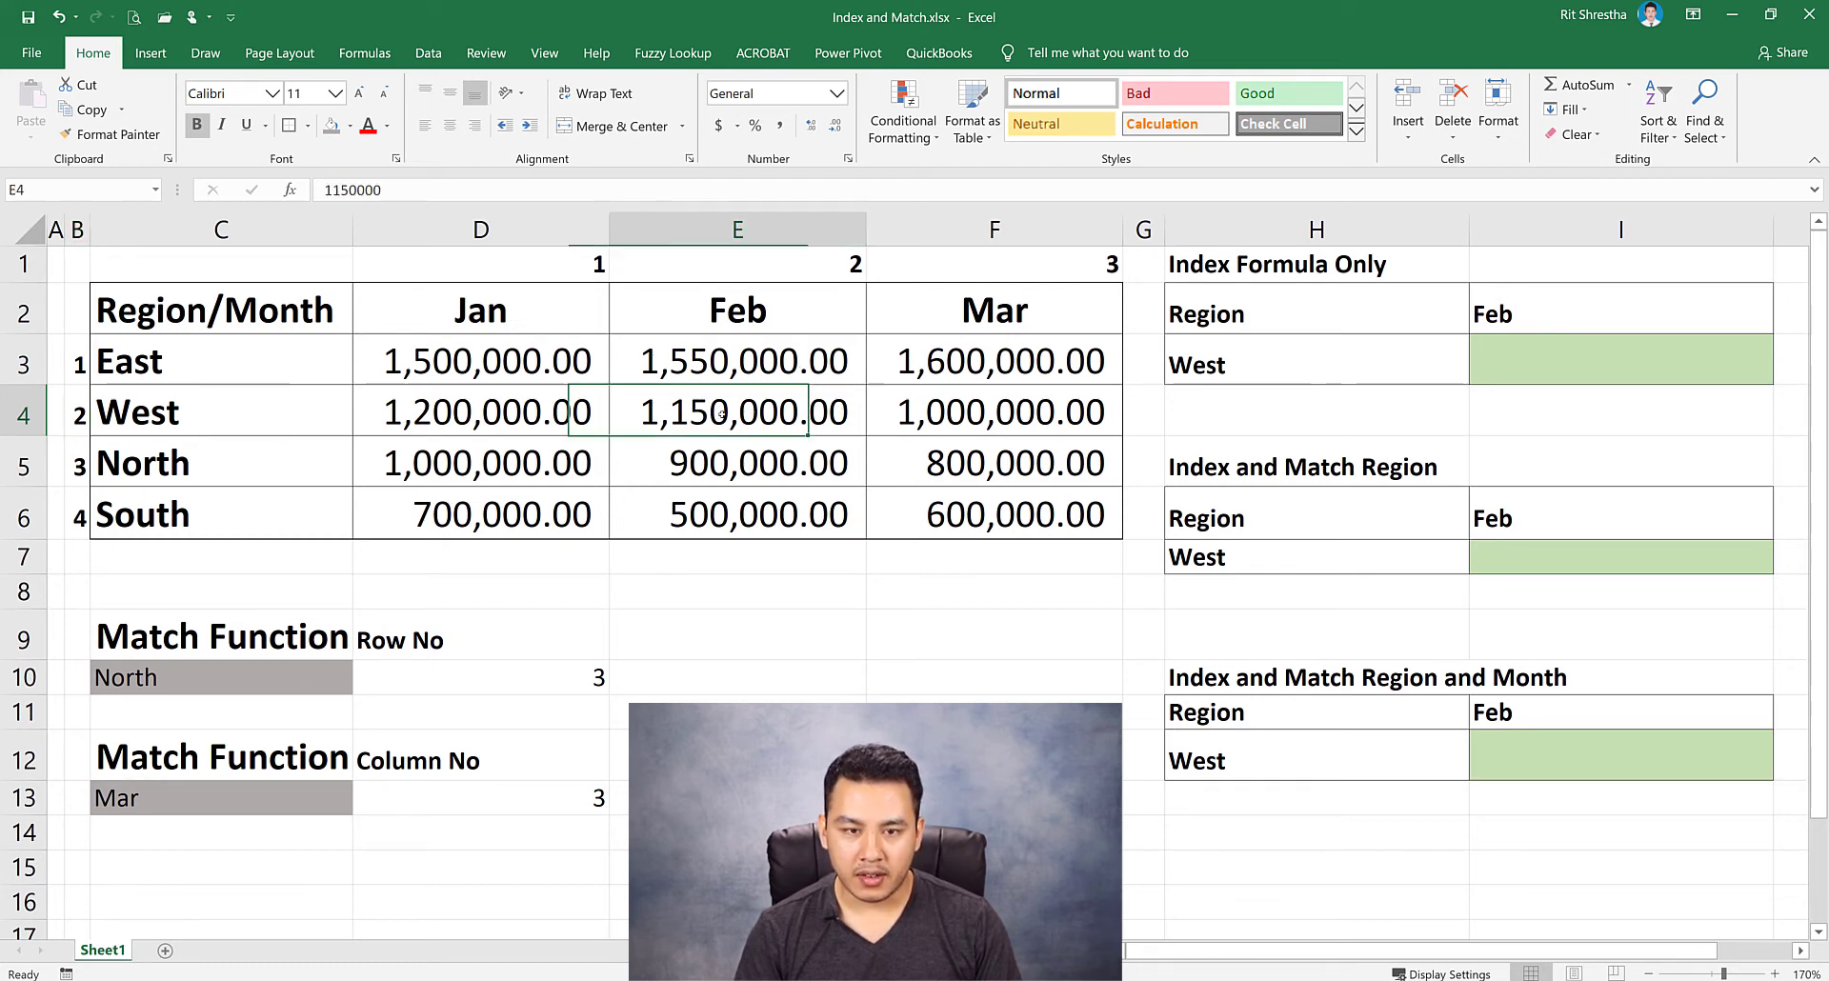
pyautogui.click(368, 125)
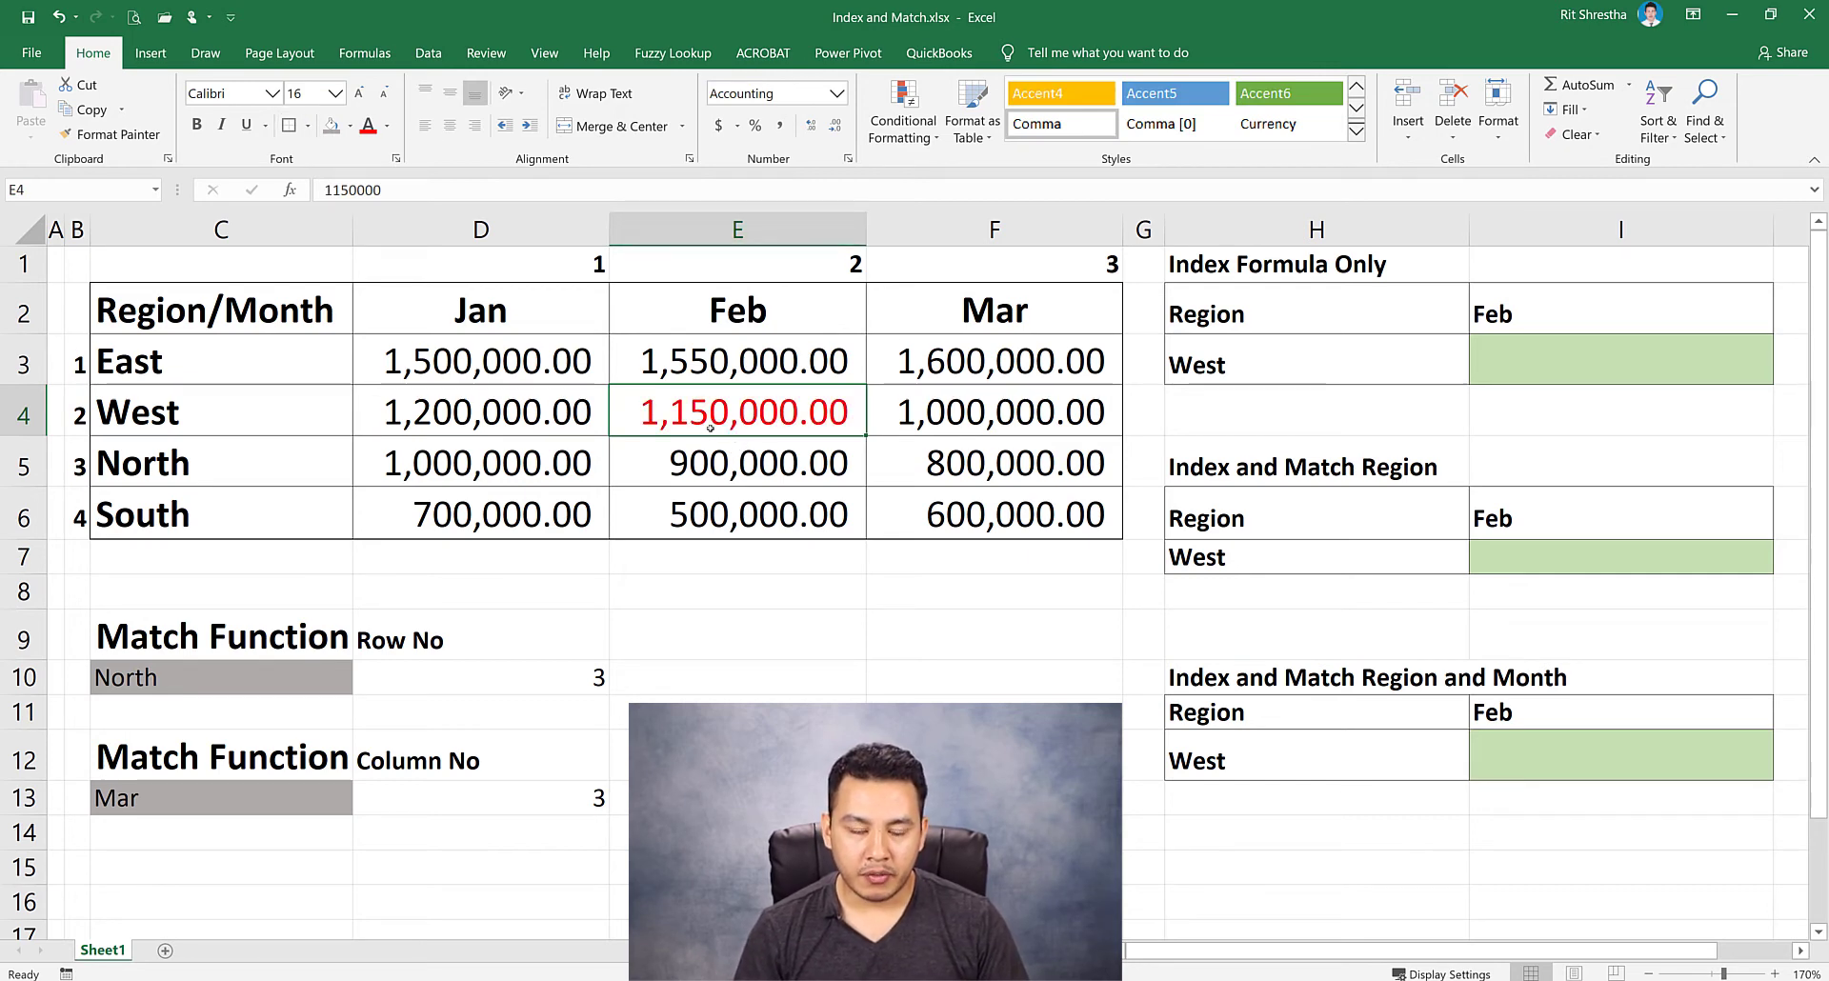
# Enter =INDEX(D3:F6,2,2) in I3 to return West's Feb sales, and compare the result with E4.
pyautogui.click(1545, 360)
pyautogui.write('=')
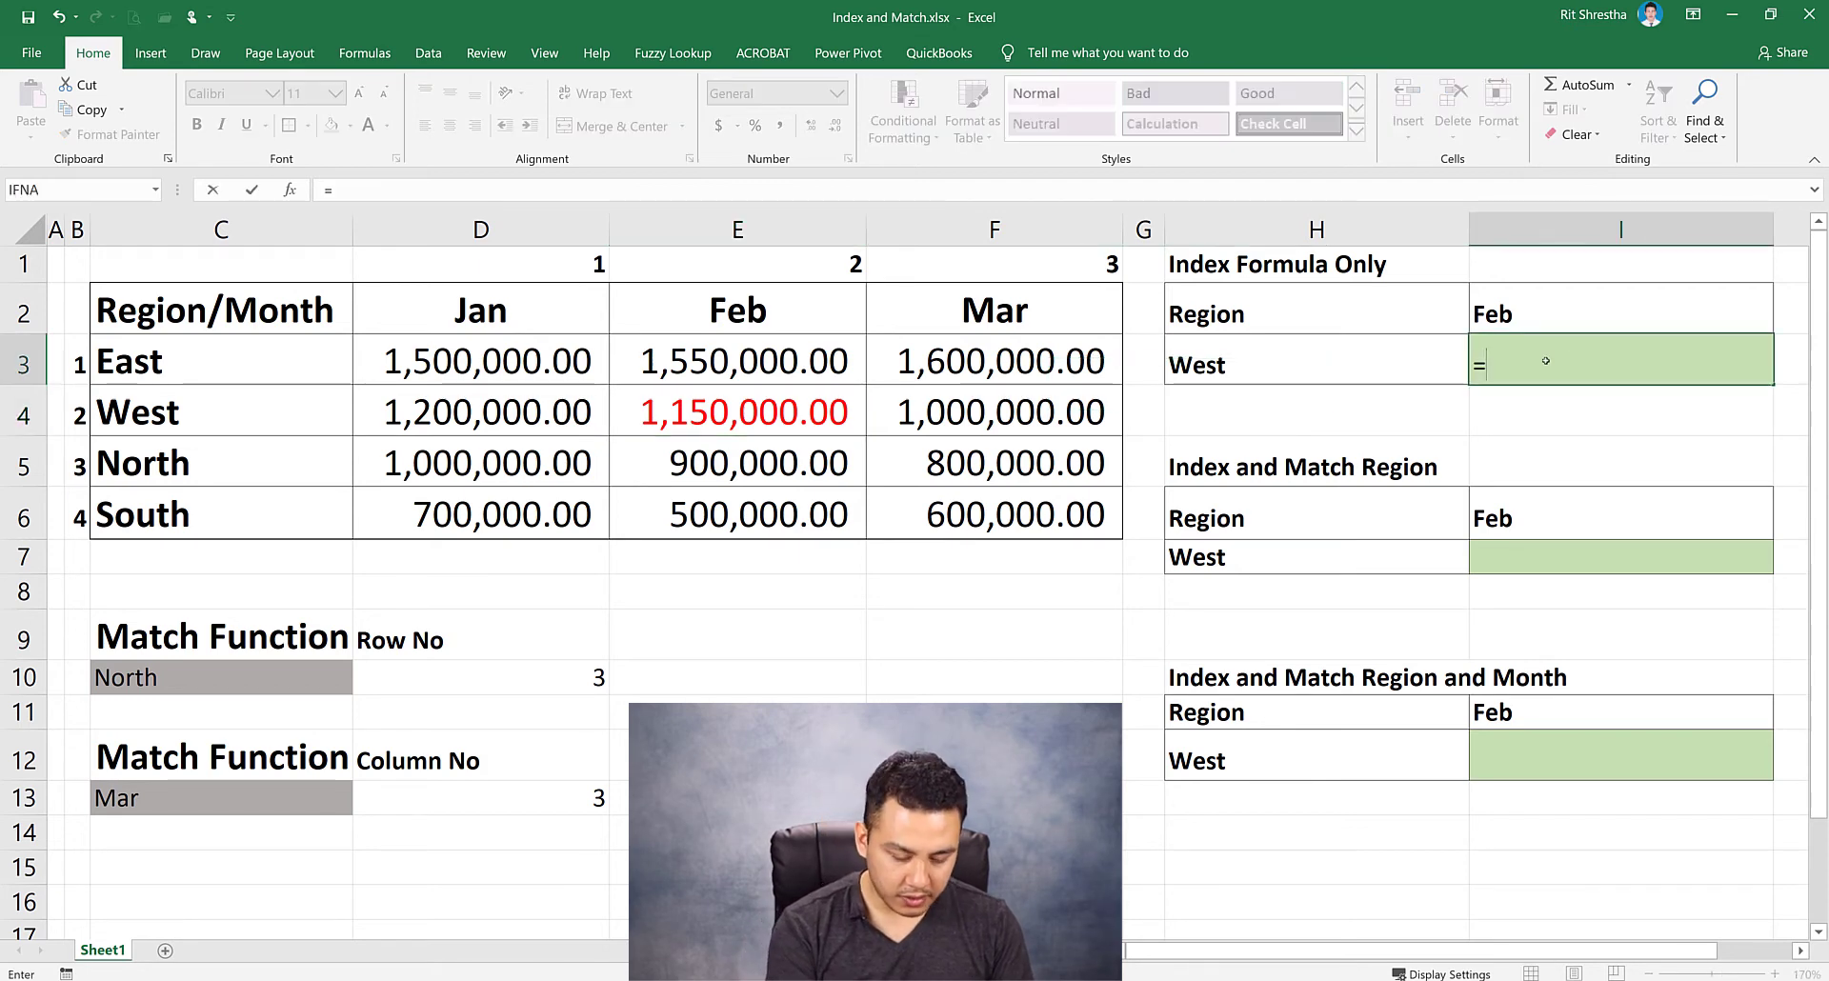
pyautogui.write('inde')
pyautogui.press('Tab')
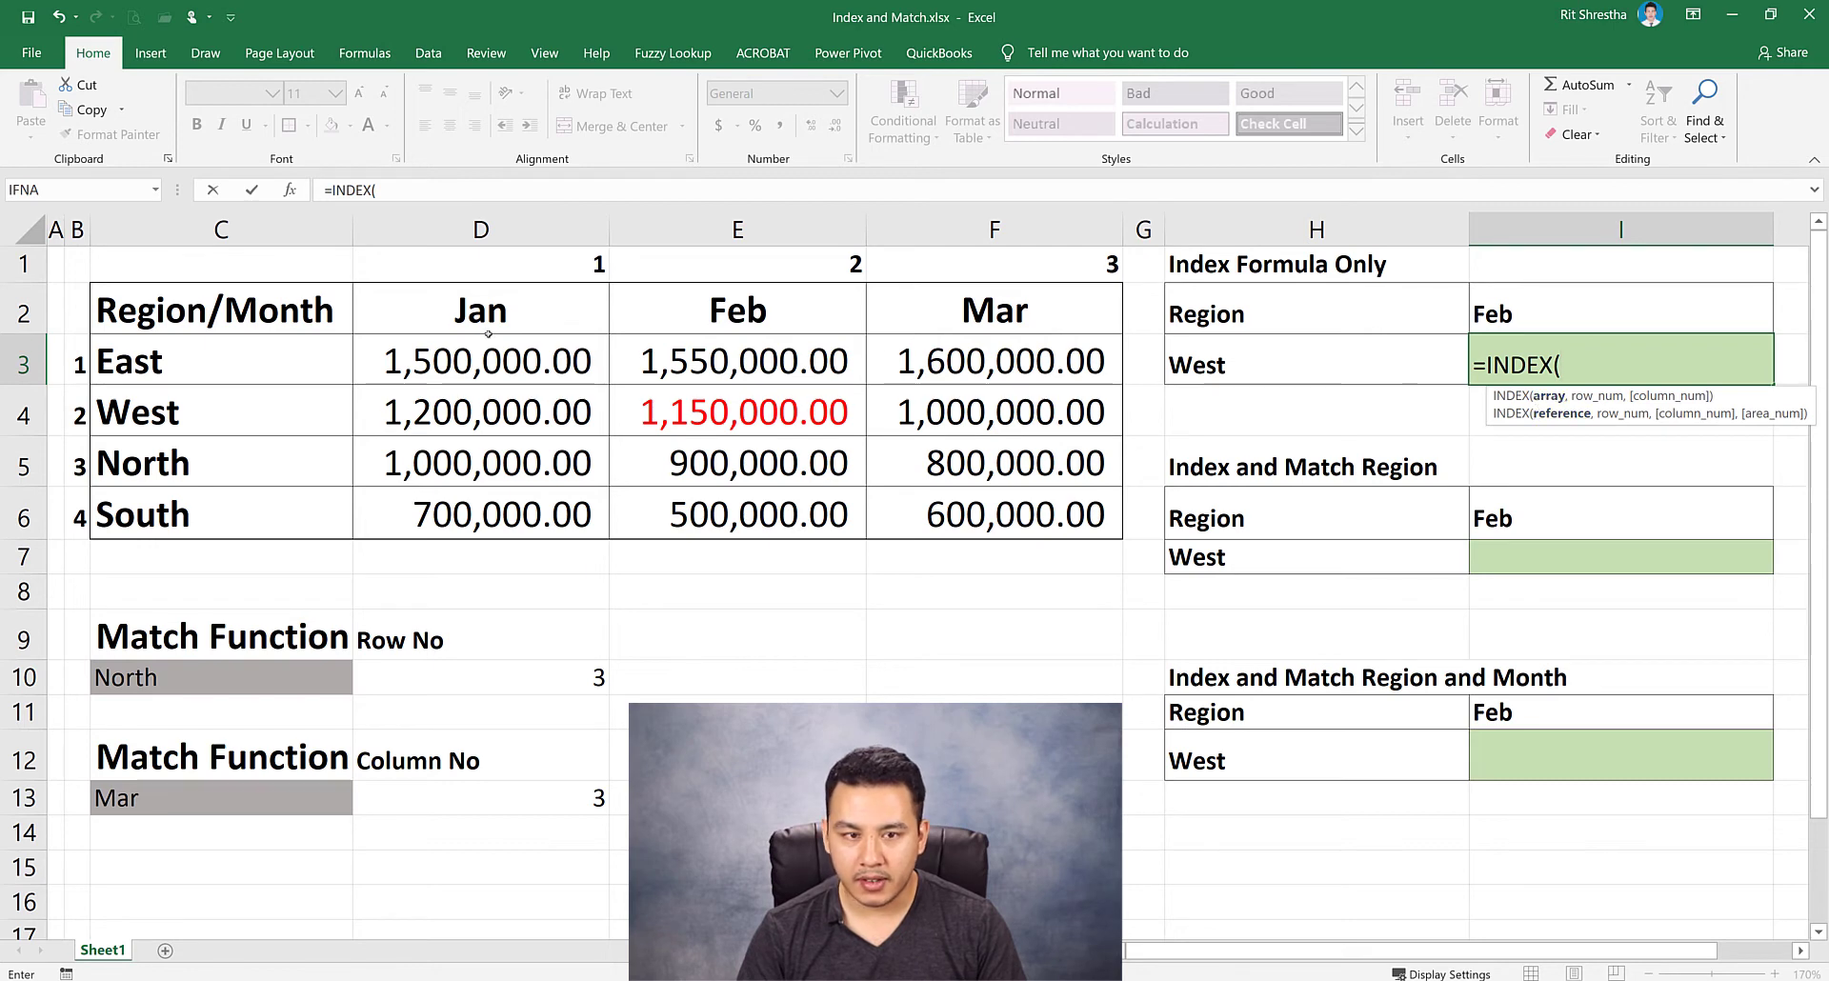
pyautogui.moveTo(486, 359); pyautogui.dragTo(1066, 519)
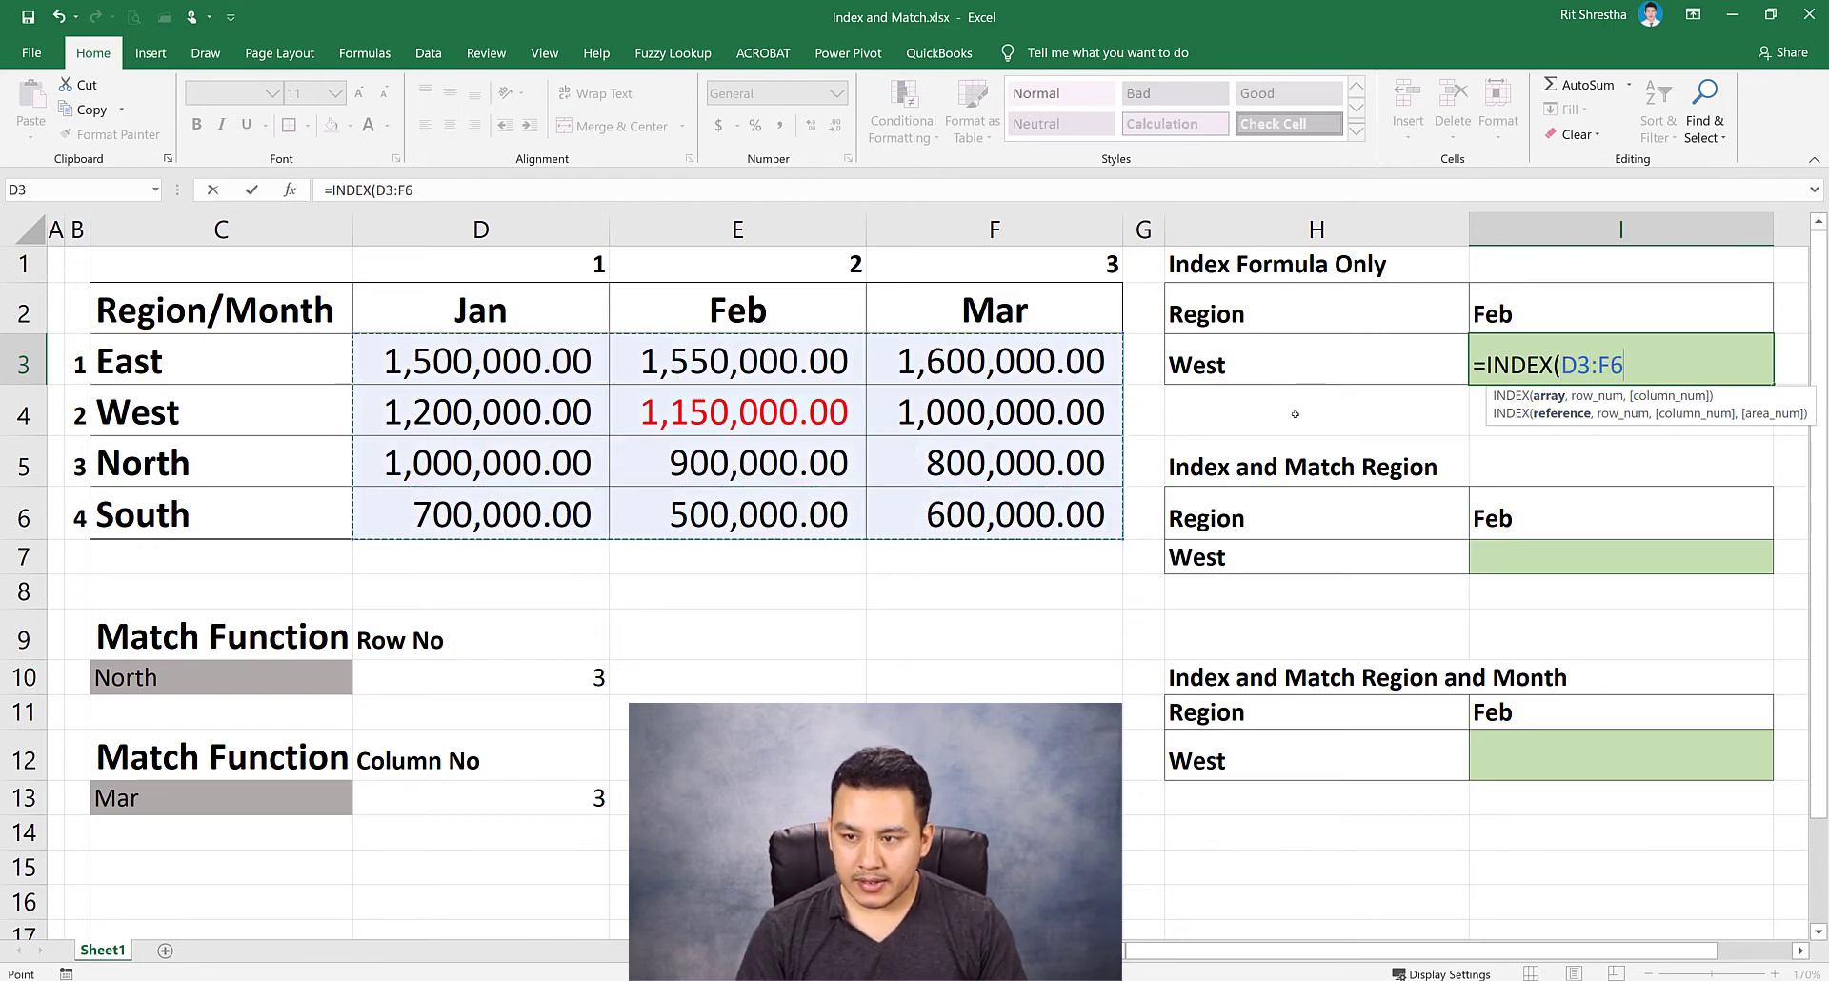
pyautogui.write(',')
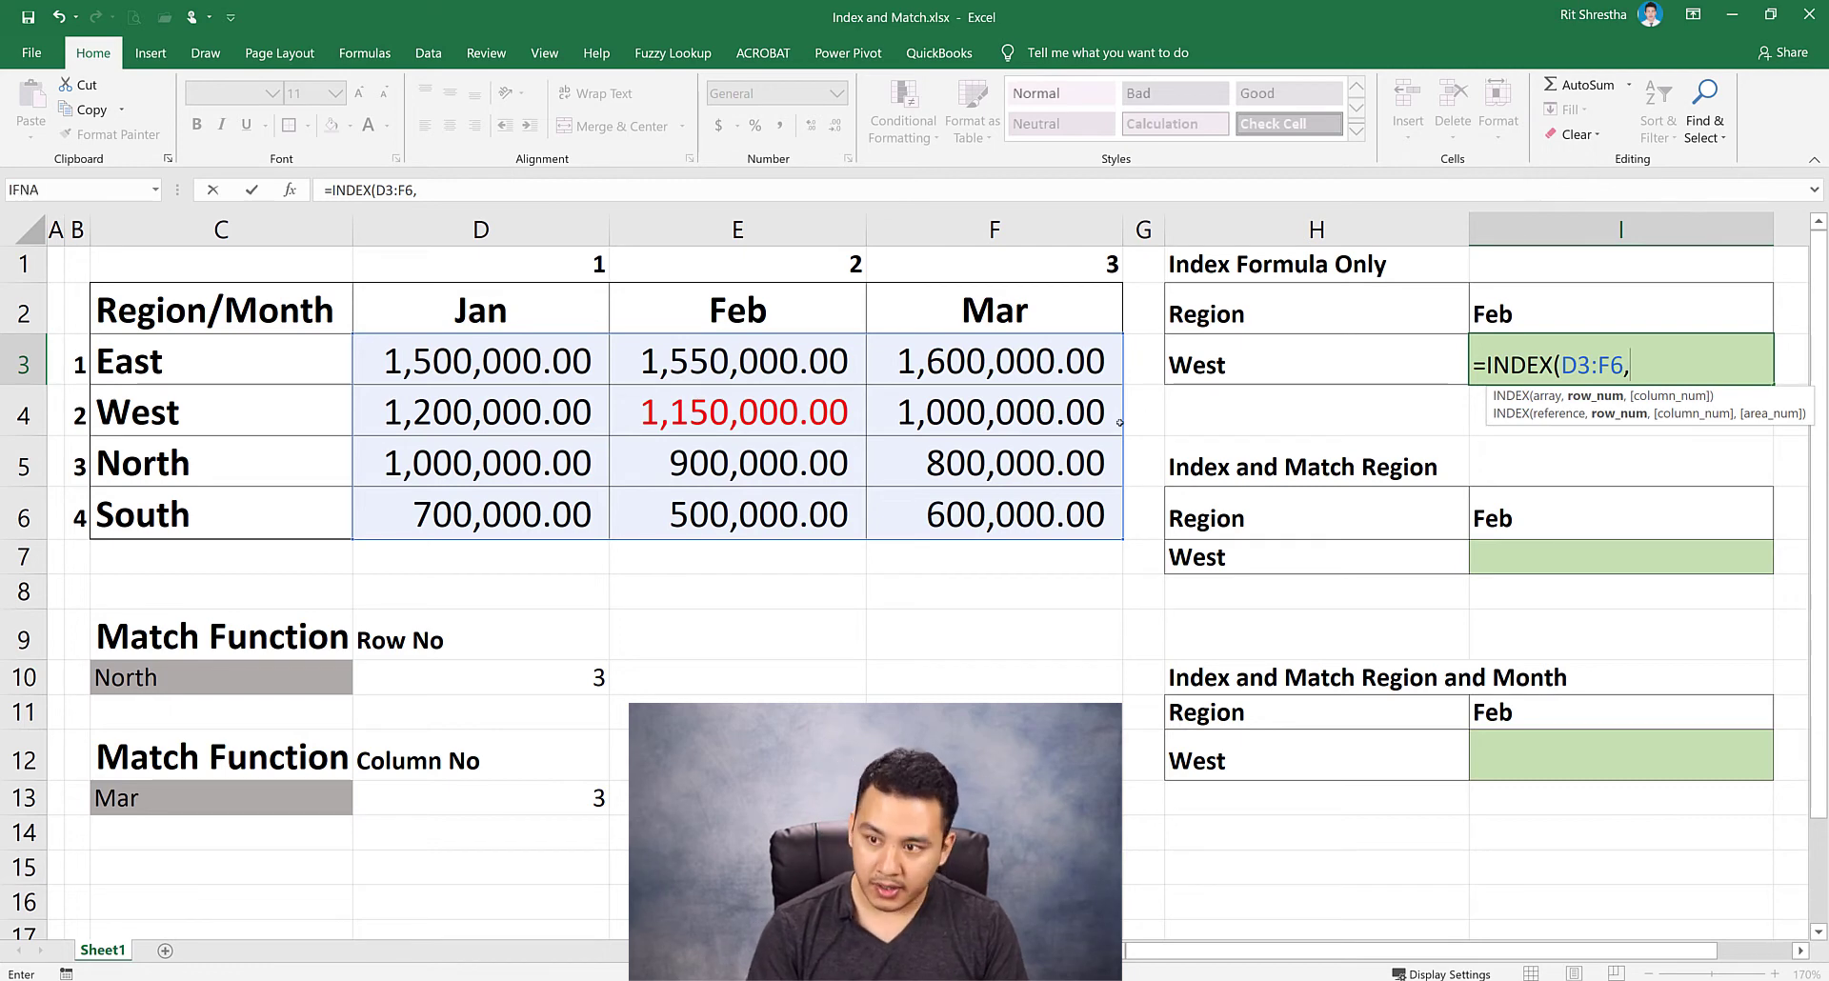
pyautogui.write('2,')
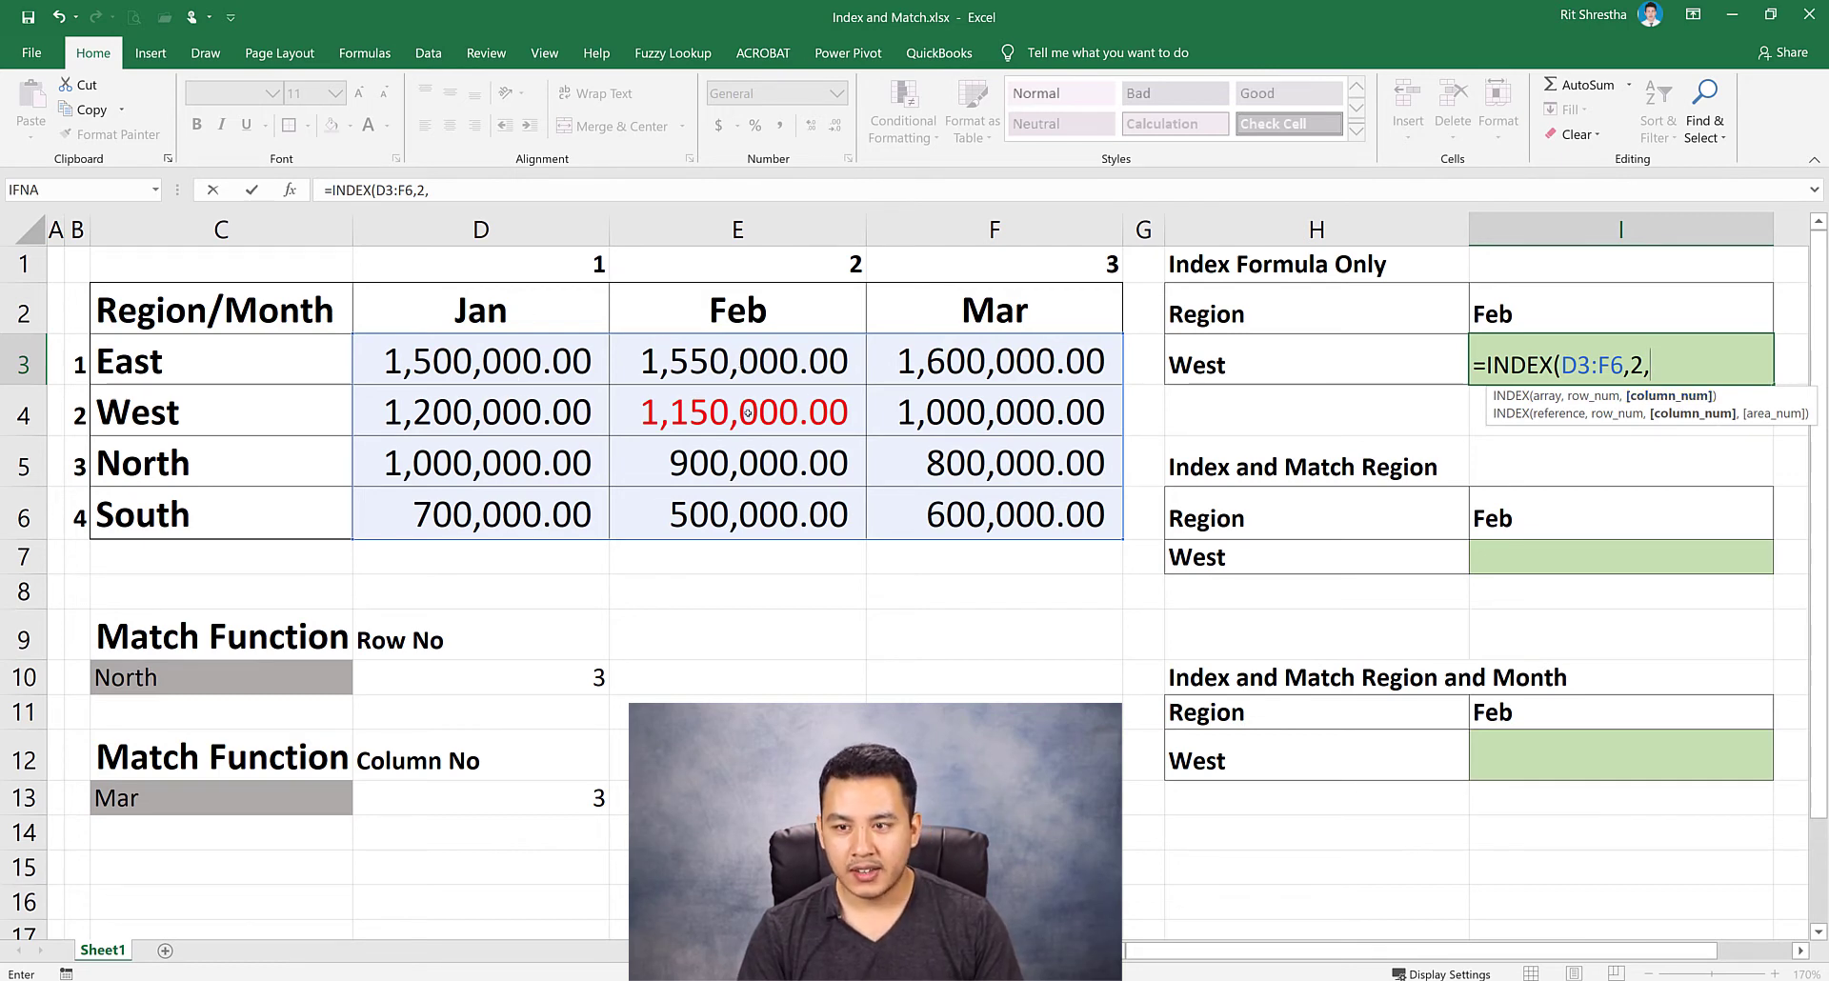
pyautogui.write('2')
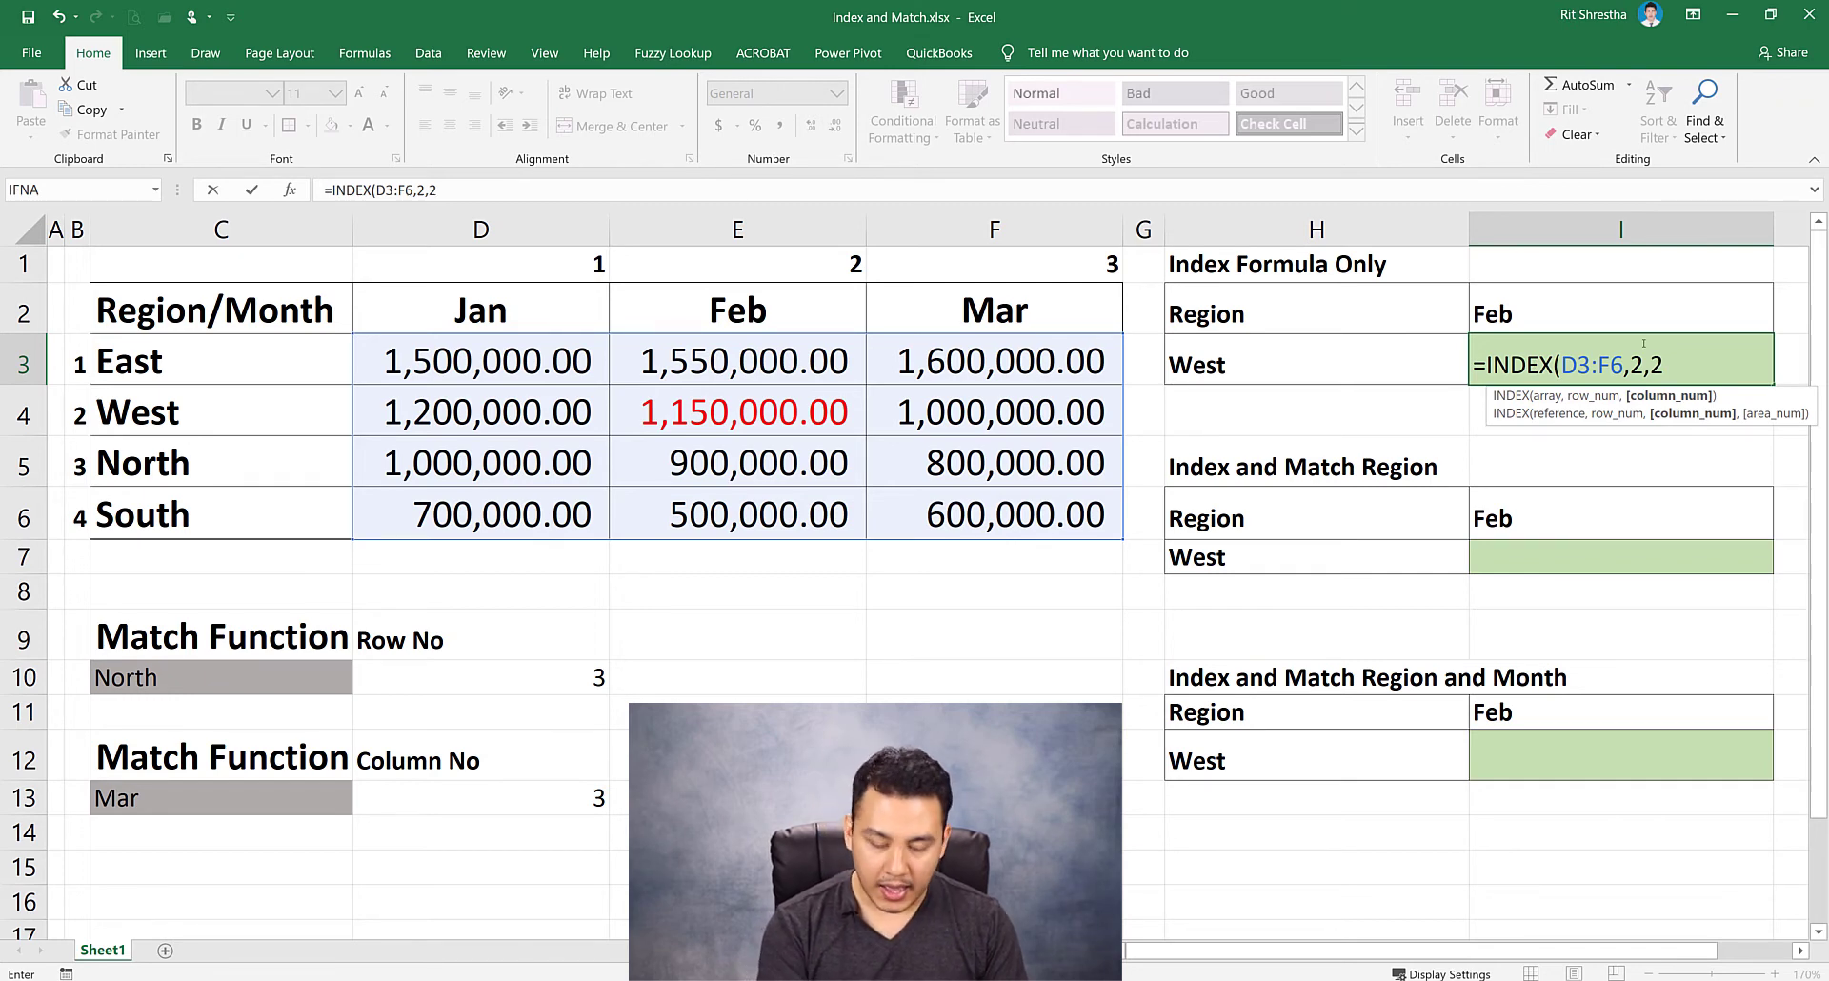
pyautogui.write(')')
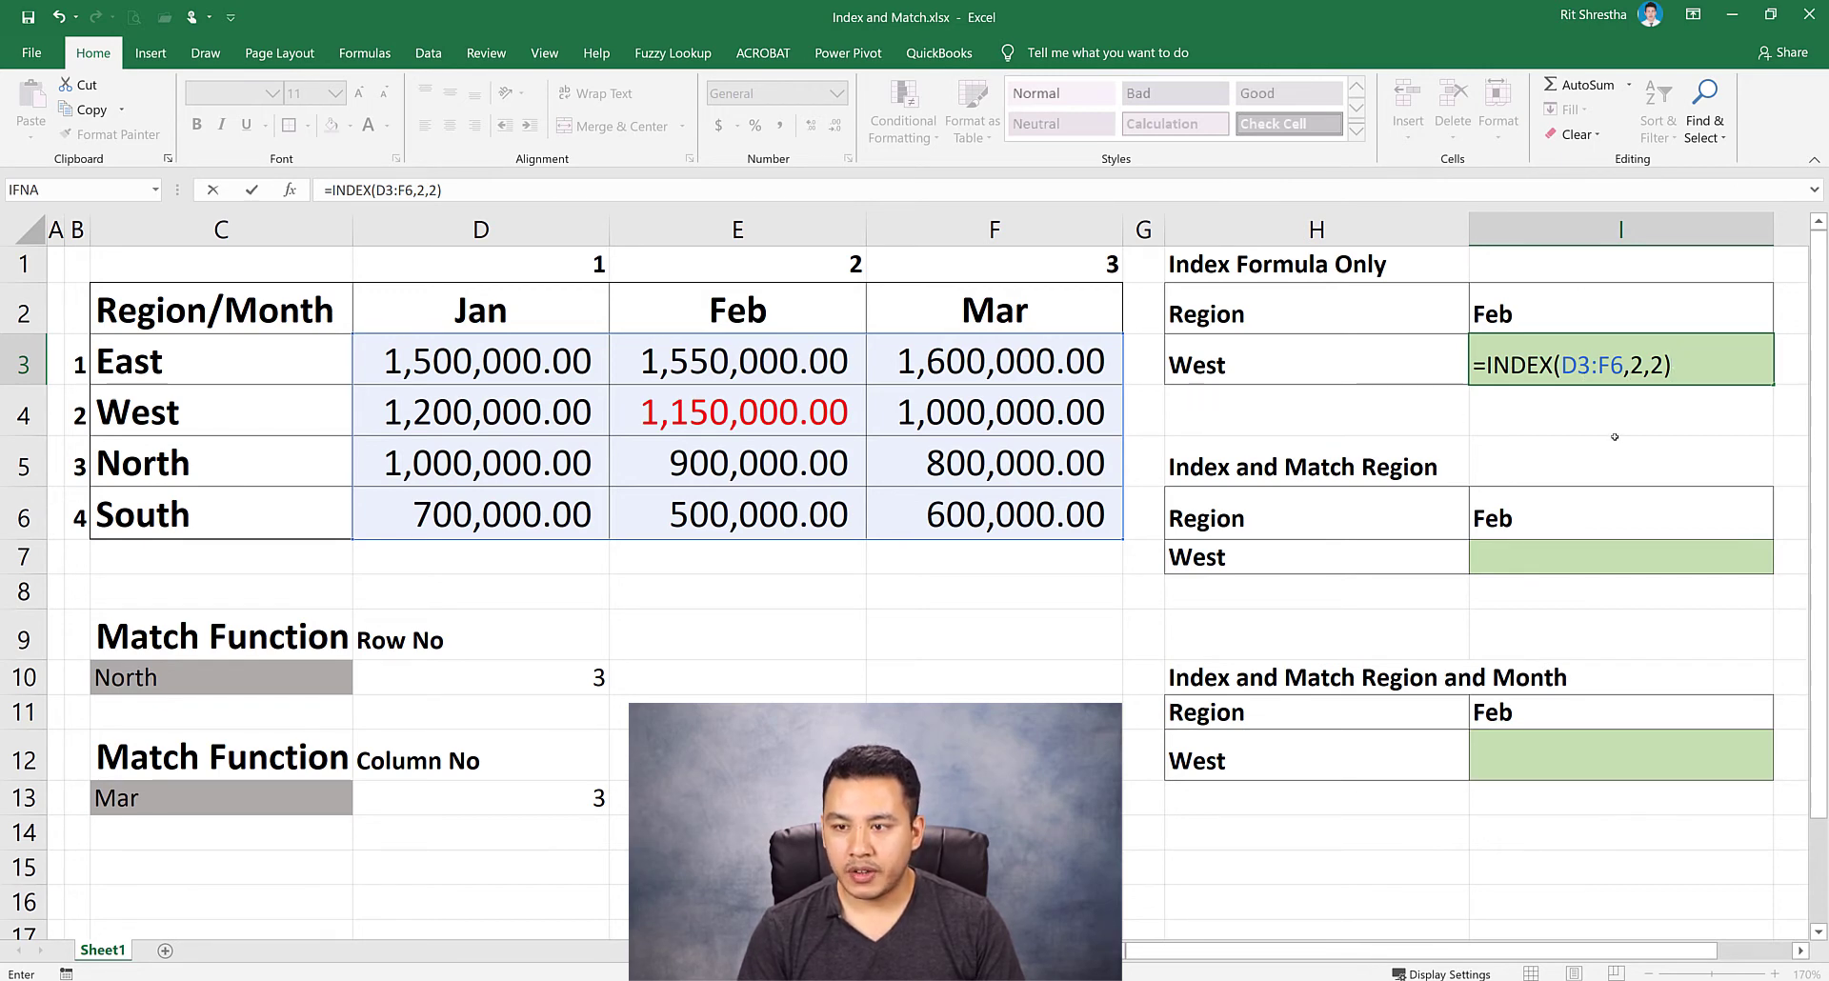
pyautogui.press('Return')
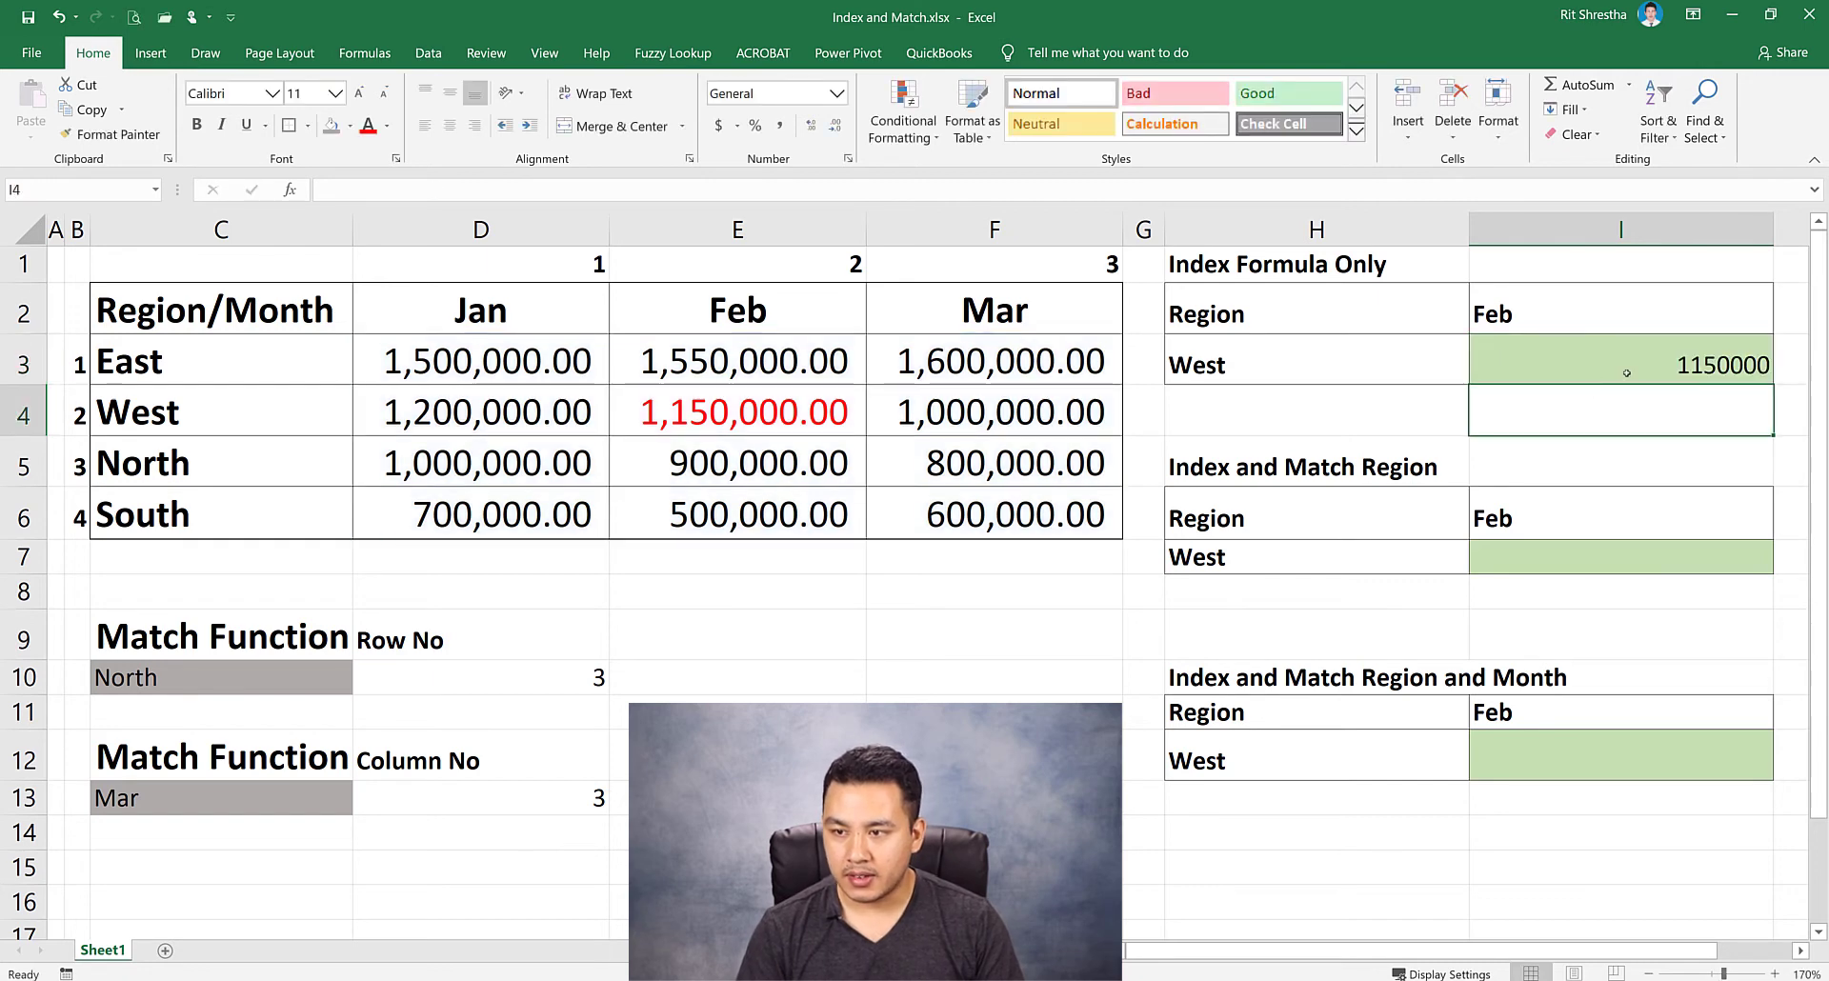
pyautogui.click(1629, 370)
pyautogui.click(791, 419)
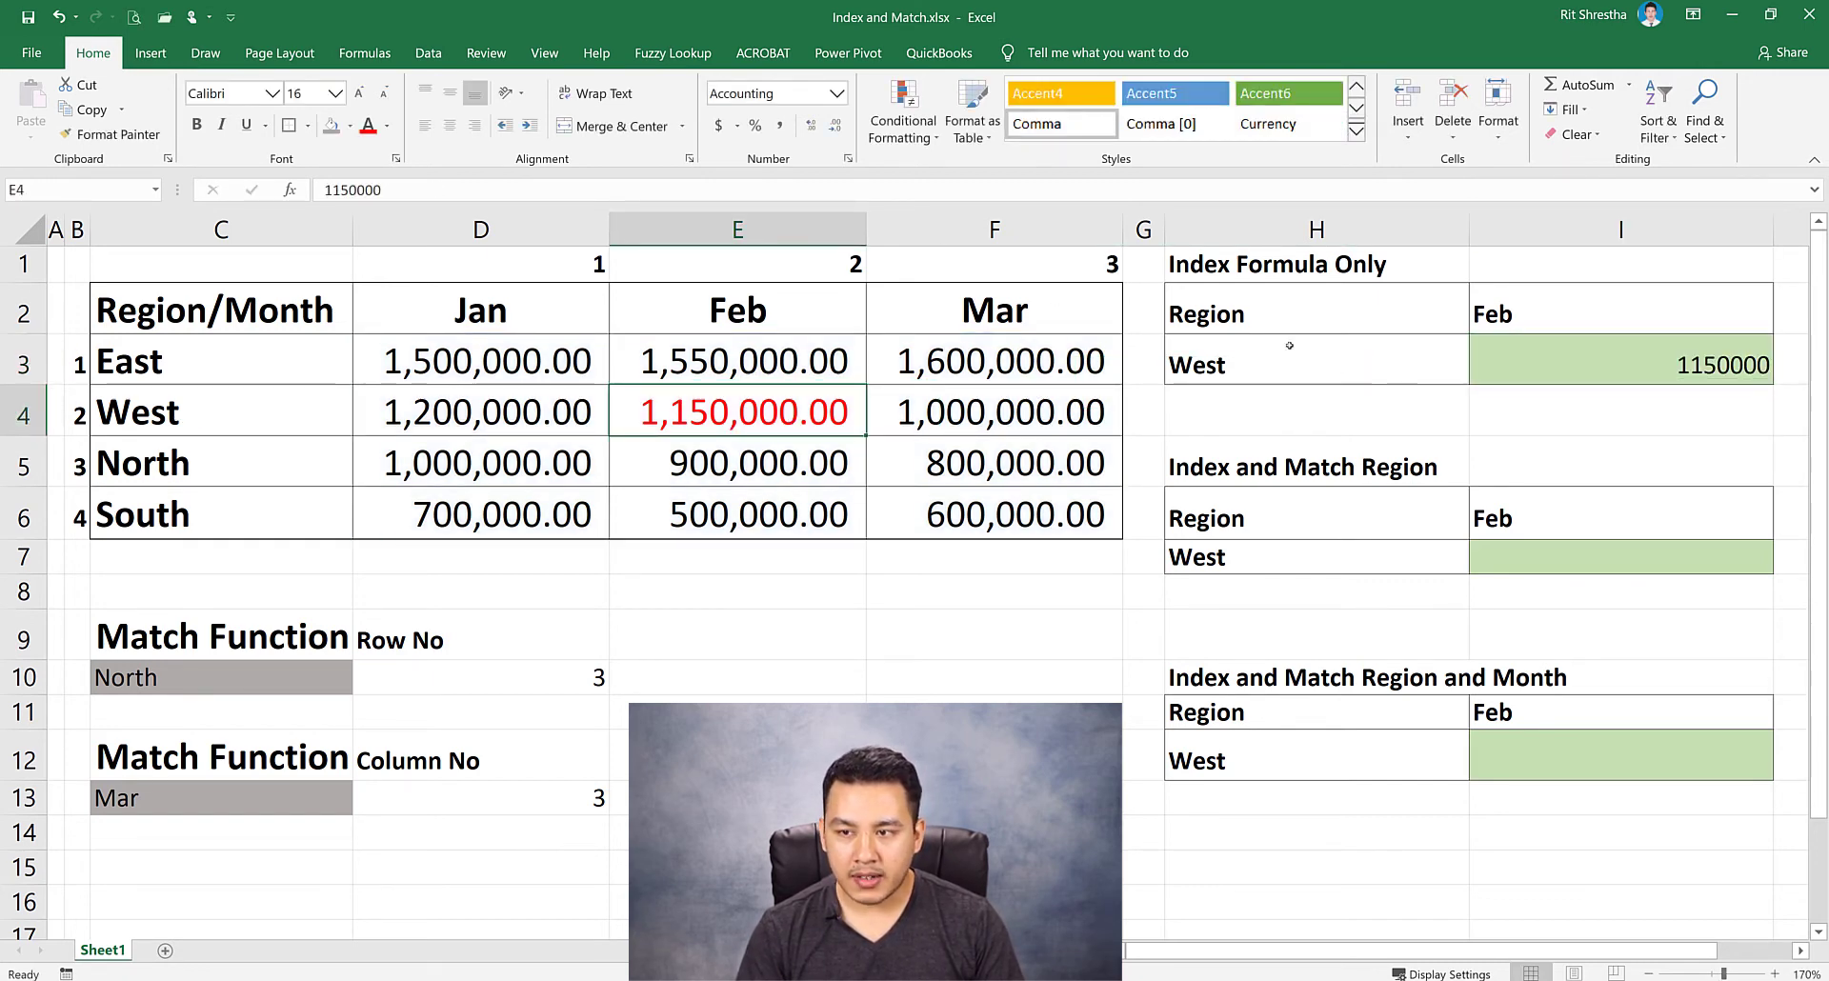
# Change the column number in I3's INDEX formula to 3.
pyautogui.click(1674, 364)
pyautogui.doubleClick(1674, 365)
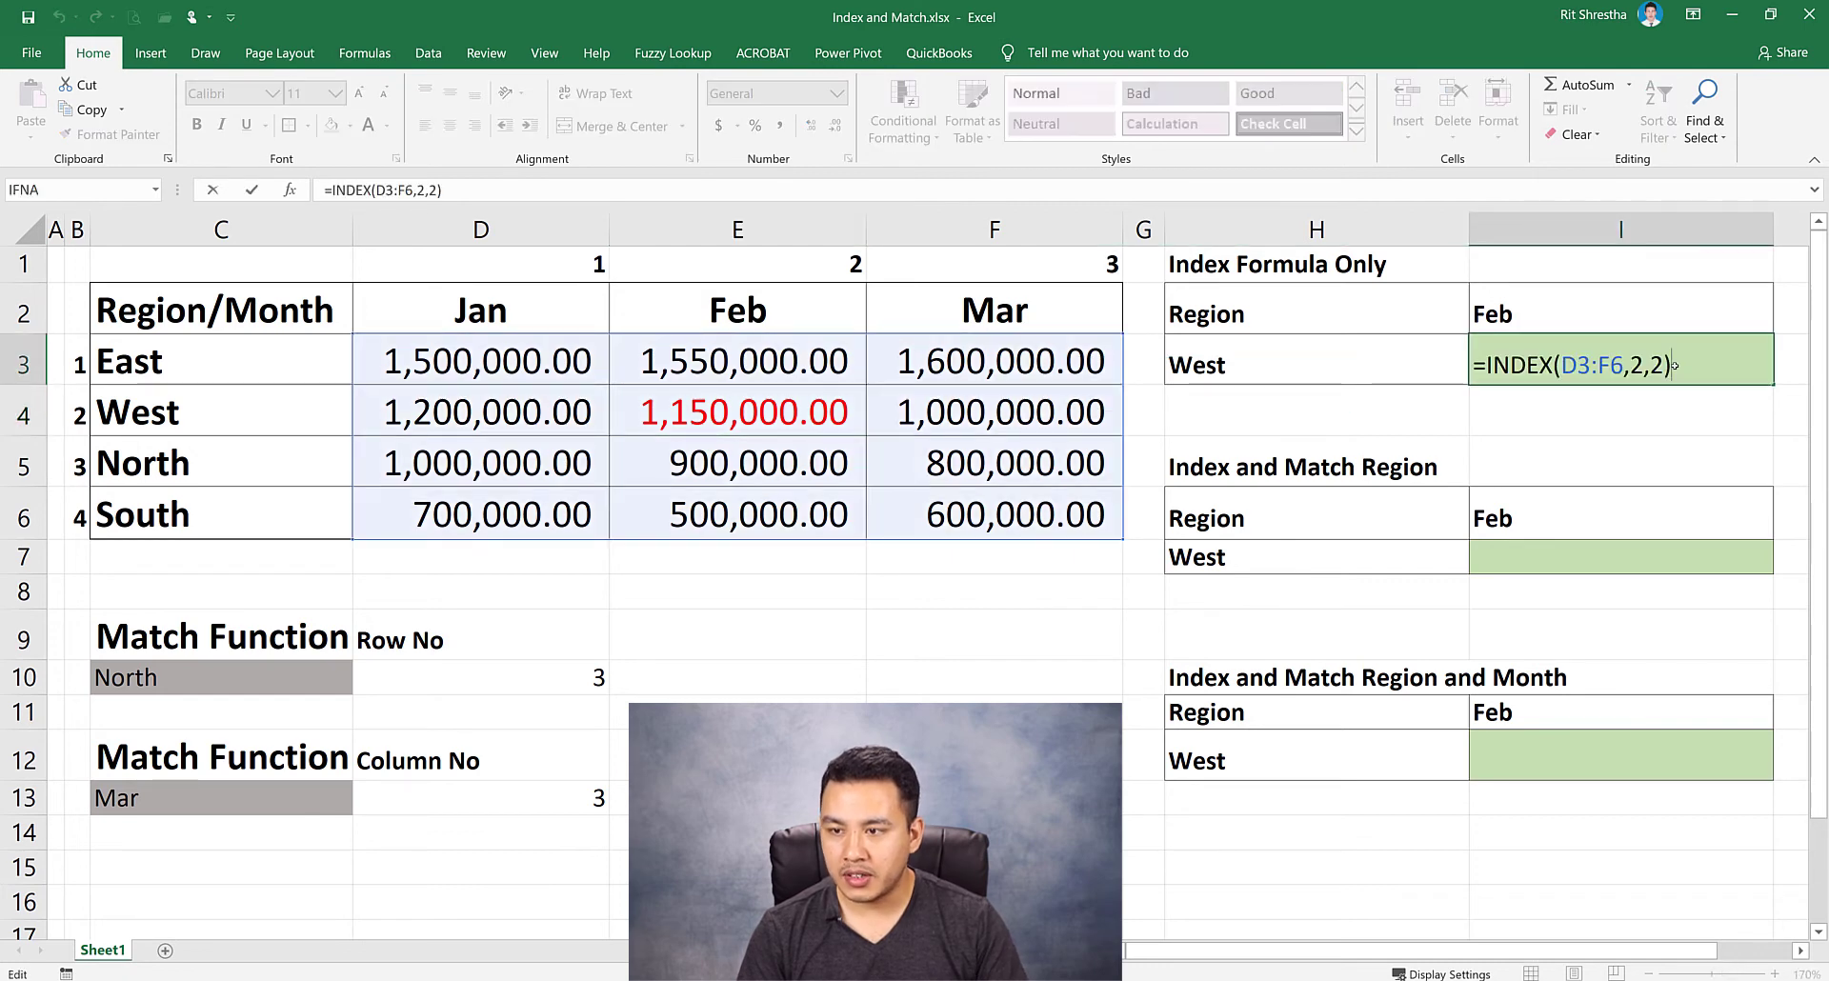
pyautogui.press('Left')
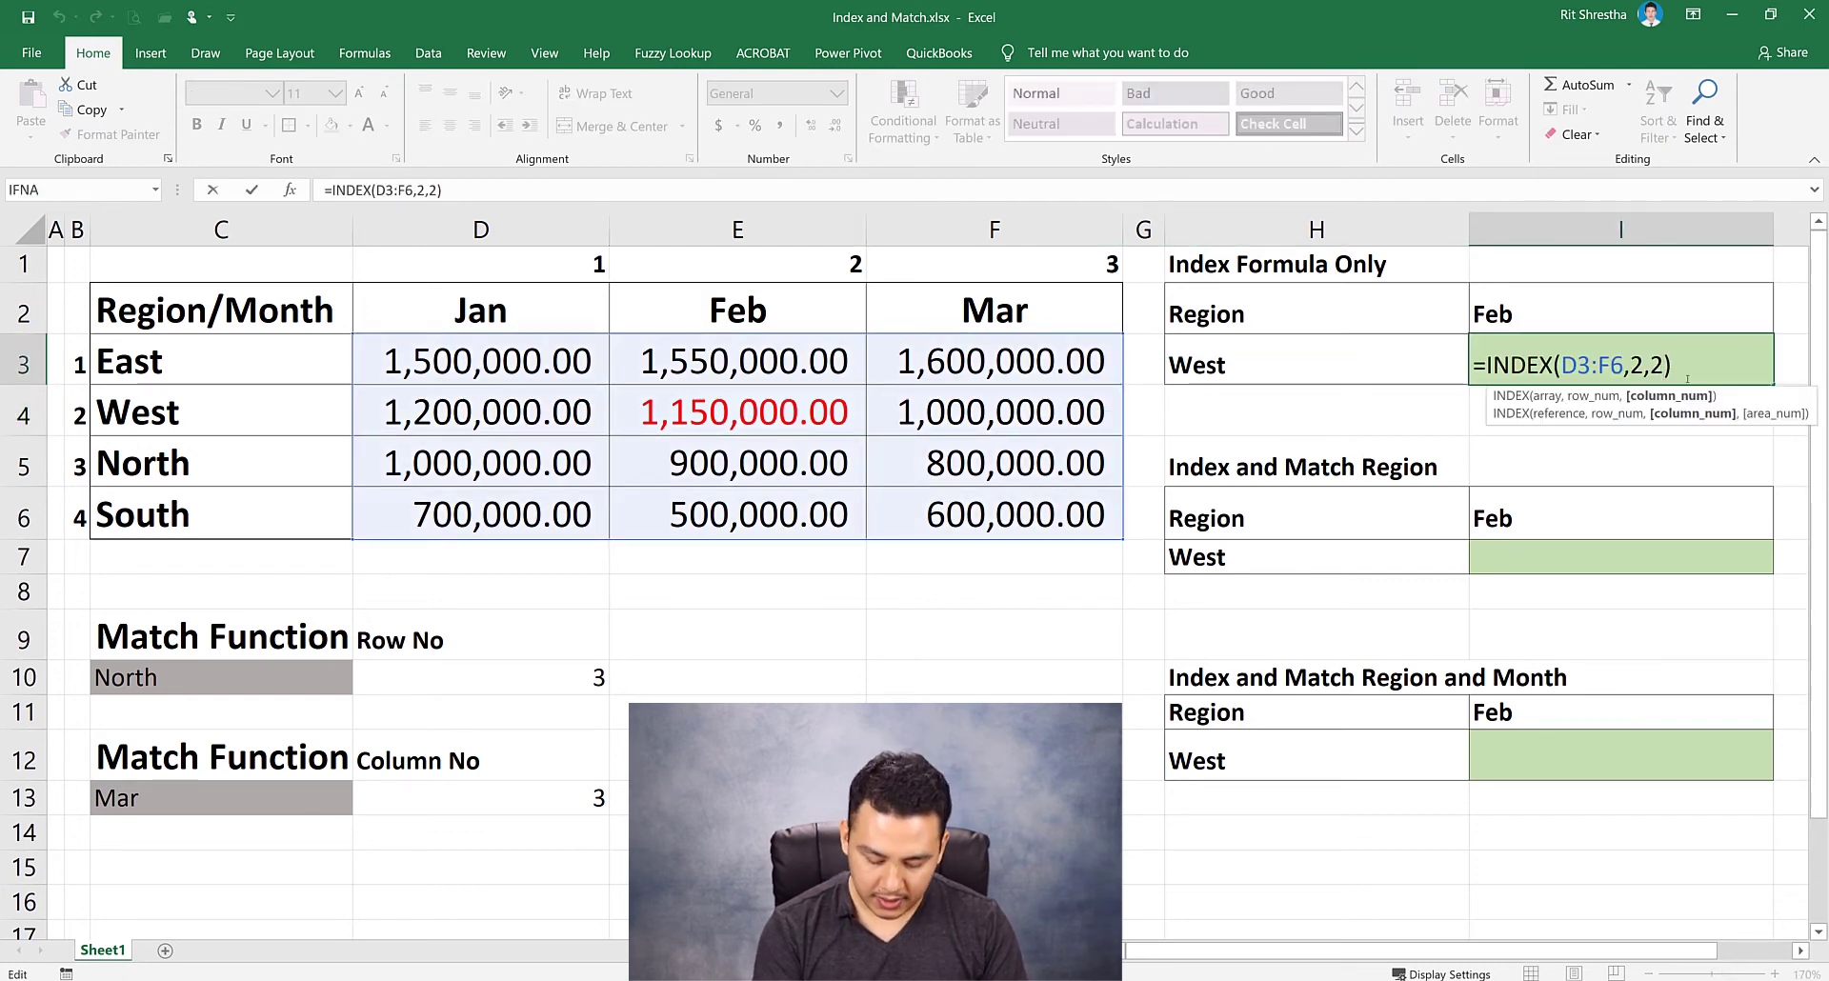
pyautogui.press('BackSpace')
pyautogui.write('3')
pyautogui.press('Return')
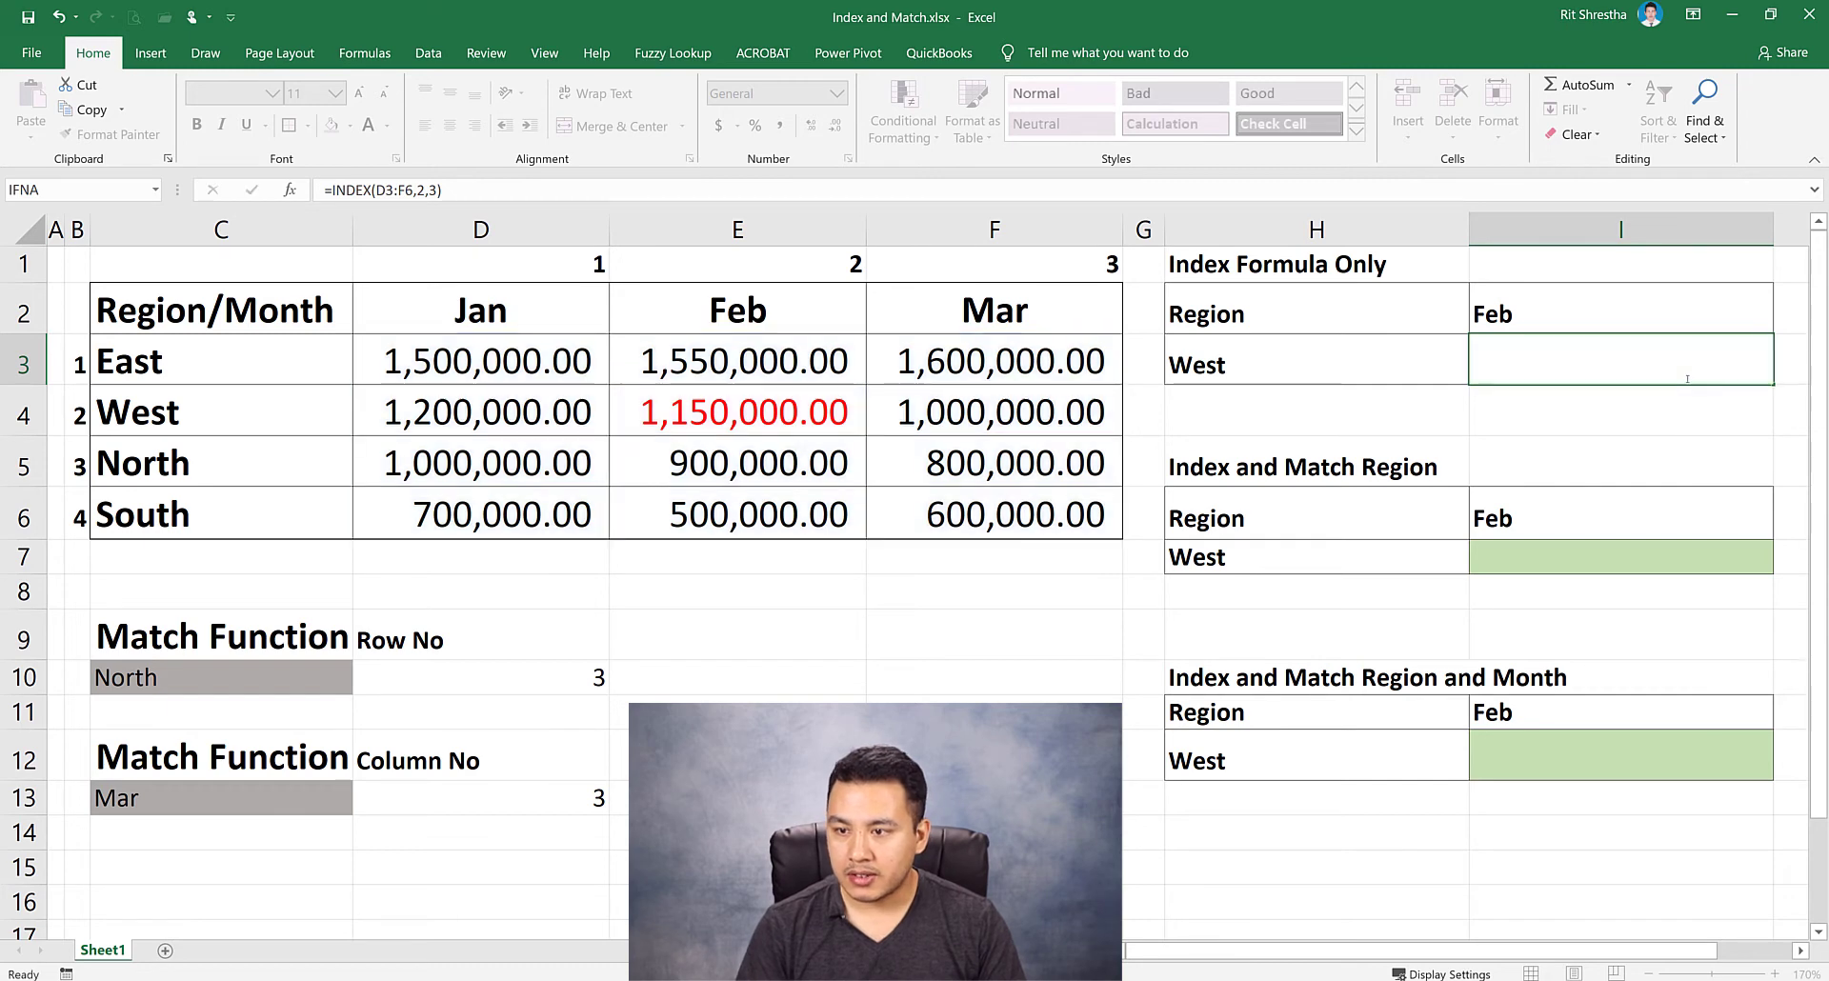
pyautogui.press('Up')
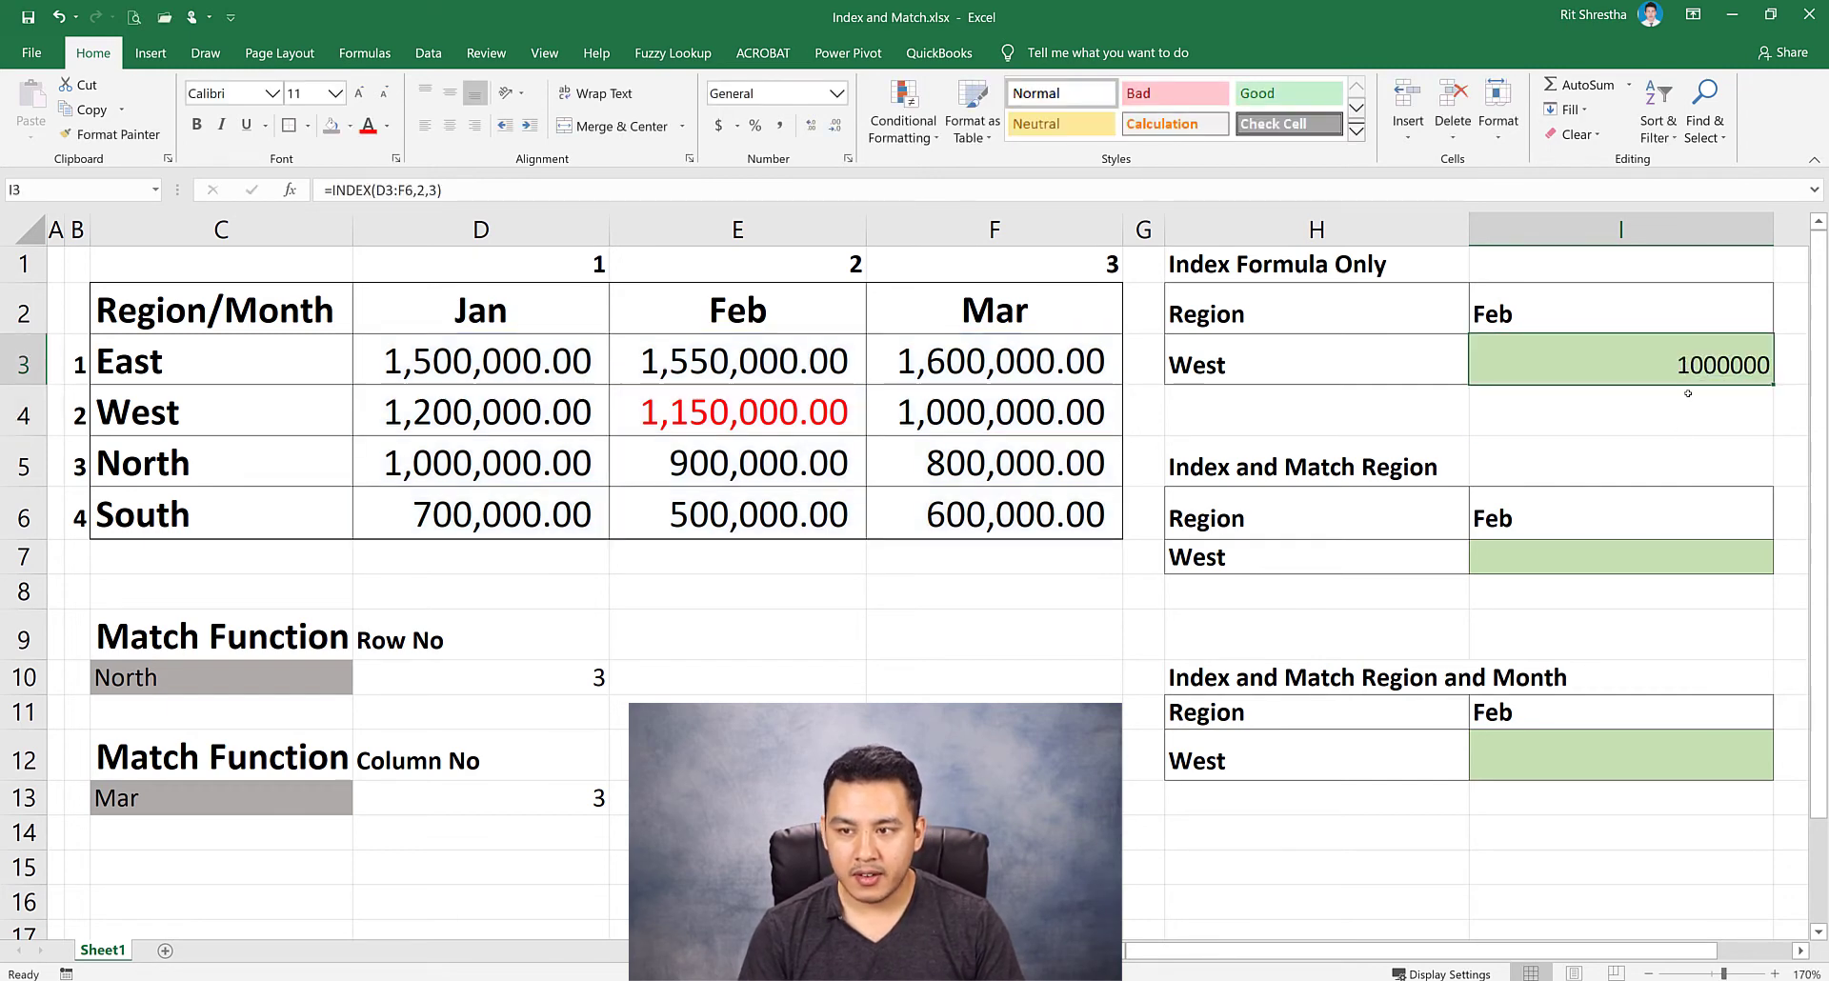
# Review the INDEX formula in I3 and the MATCH formulas in D10 and D13.
pyautogui.doubleClick(1614, 365)
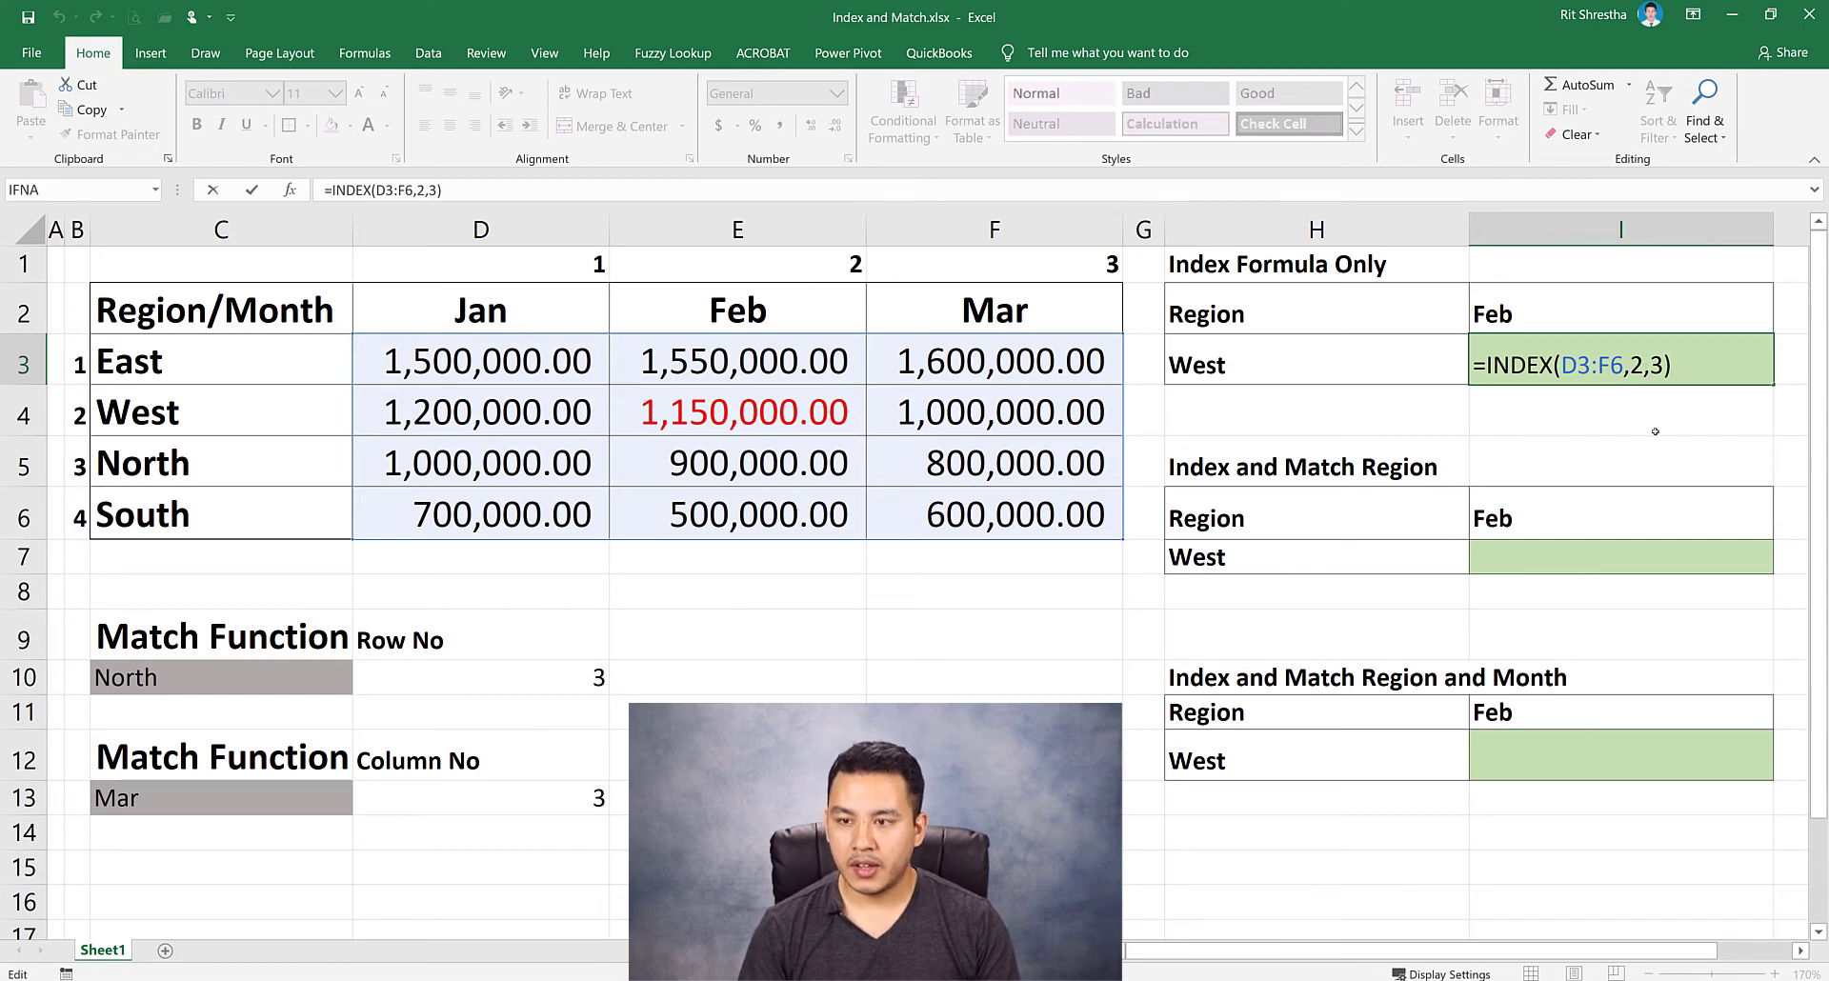
pyautogui.hotkey('ctrl', 'Return')
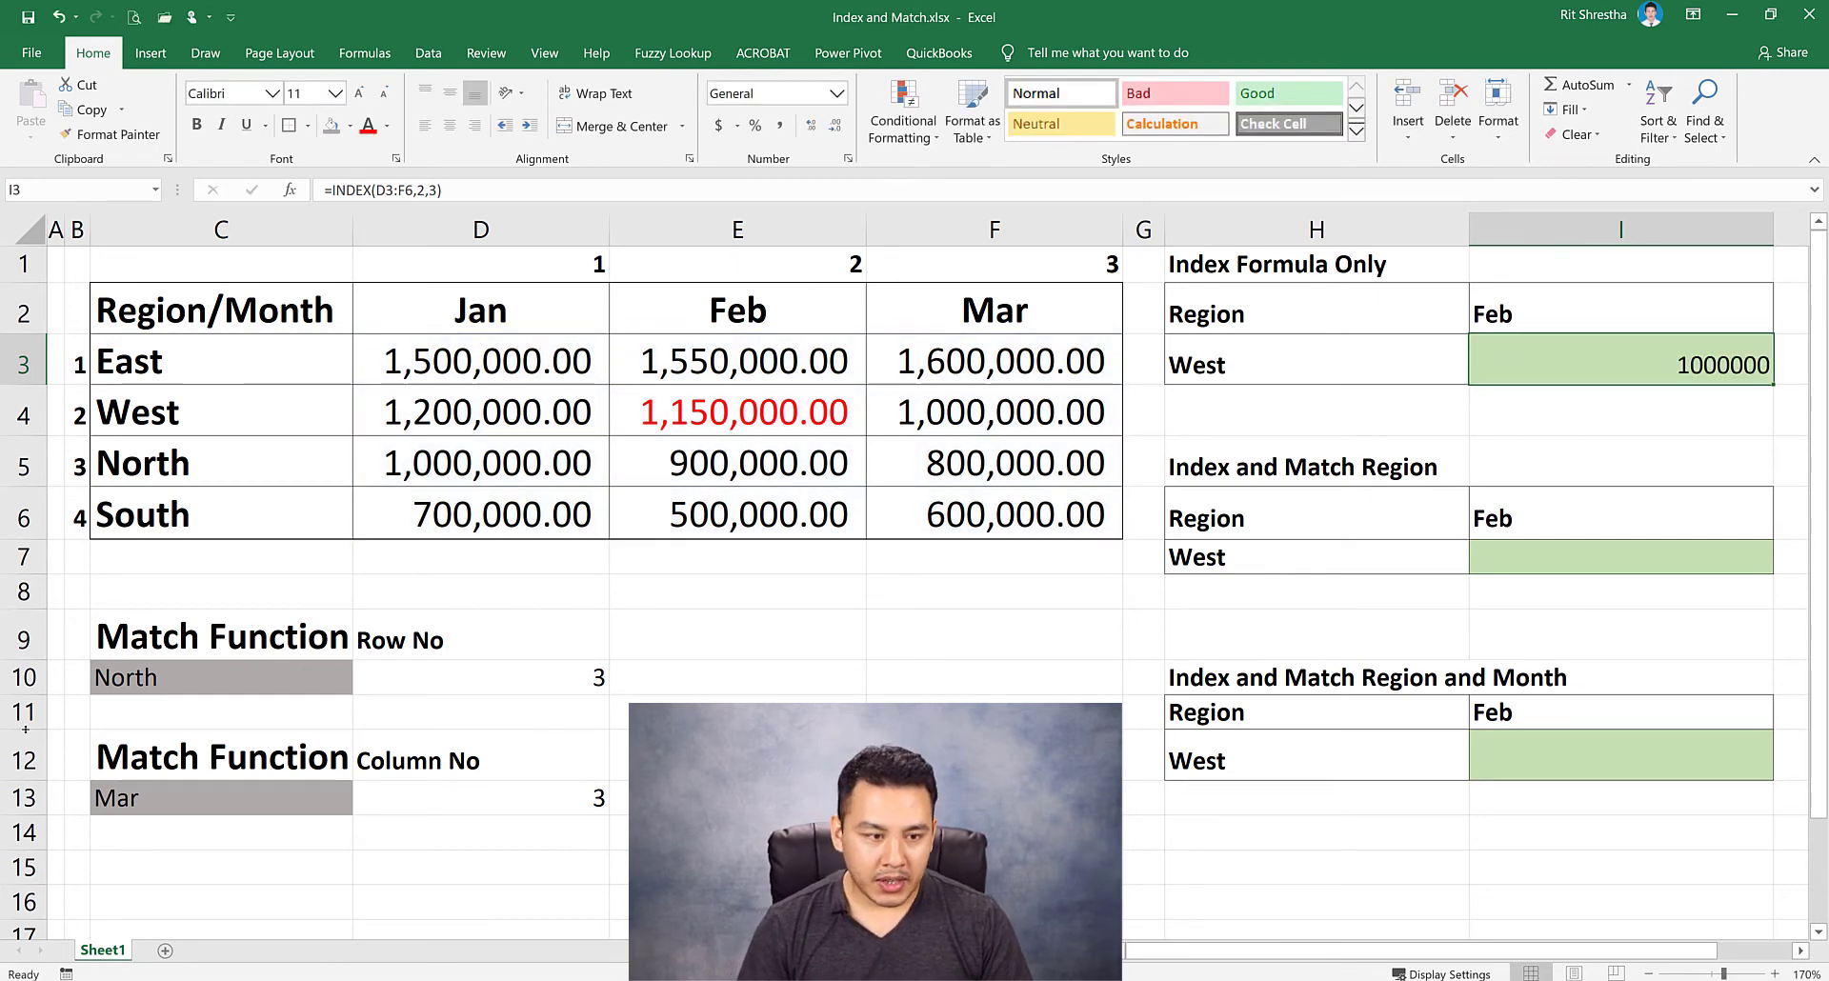
pyautogui.click(373, 688)
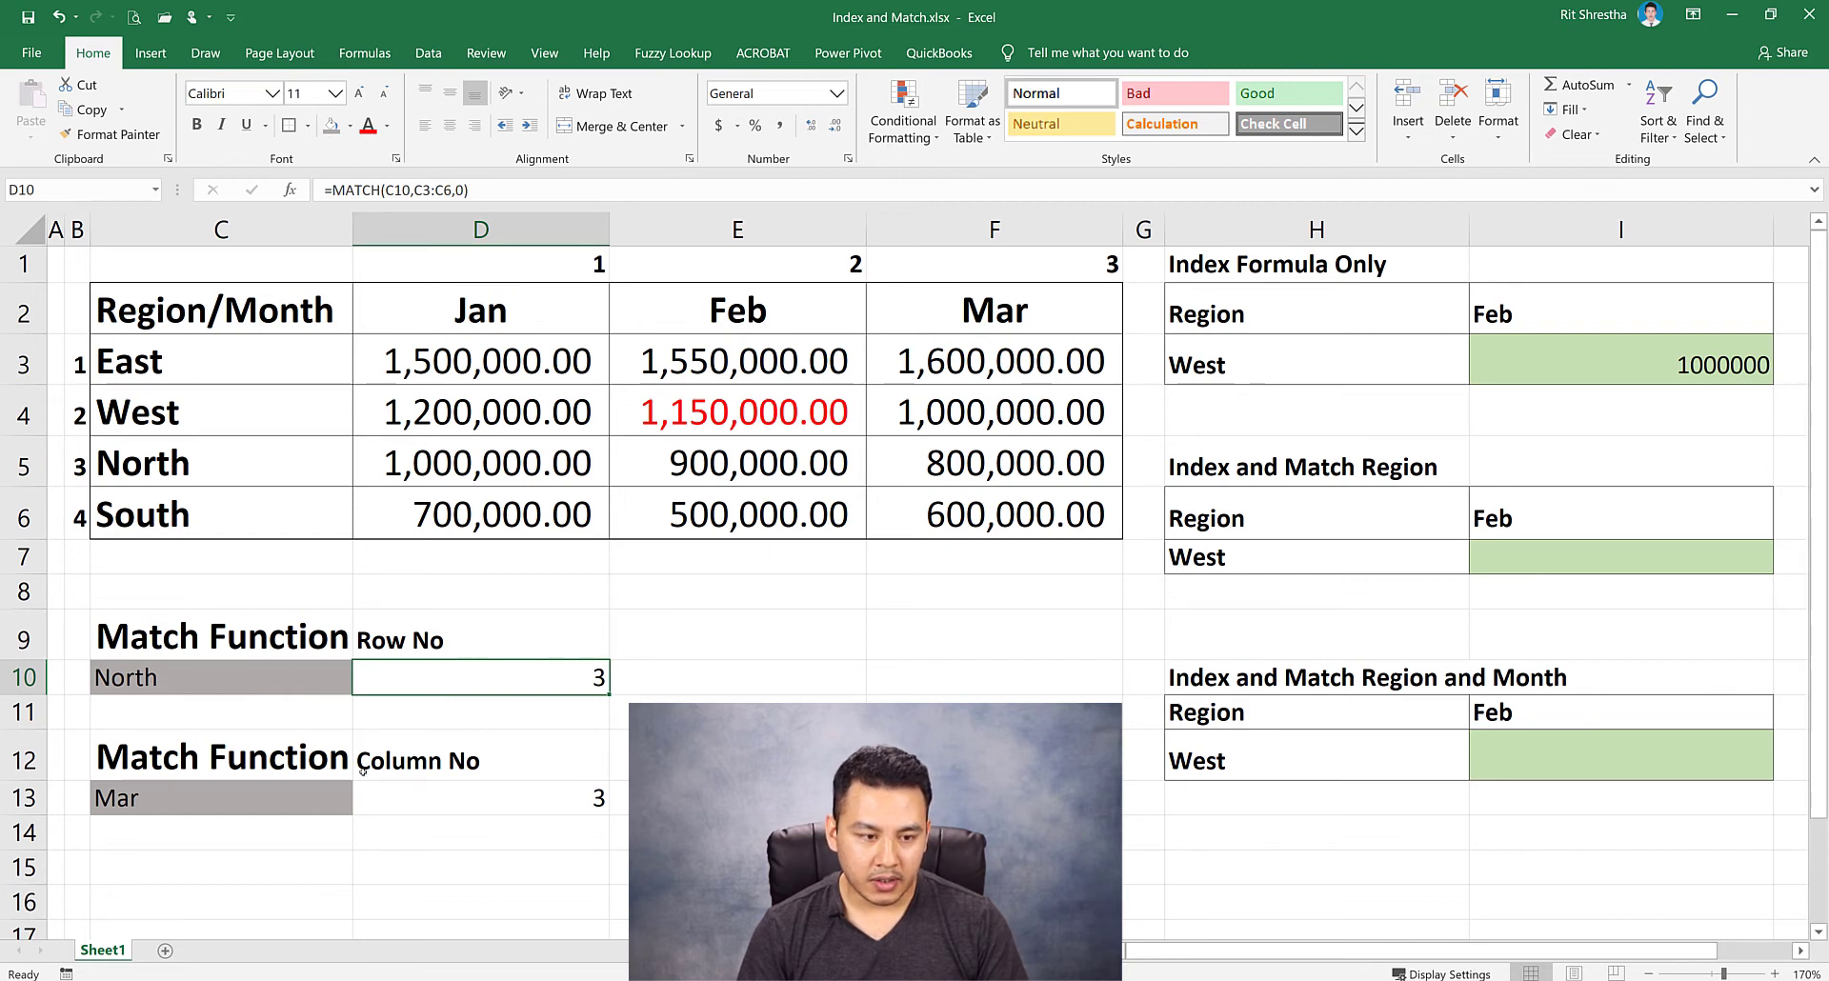
pyautogui.click(494, 795)
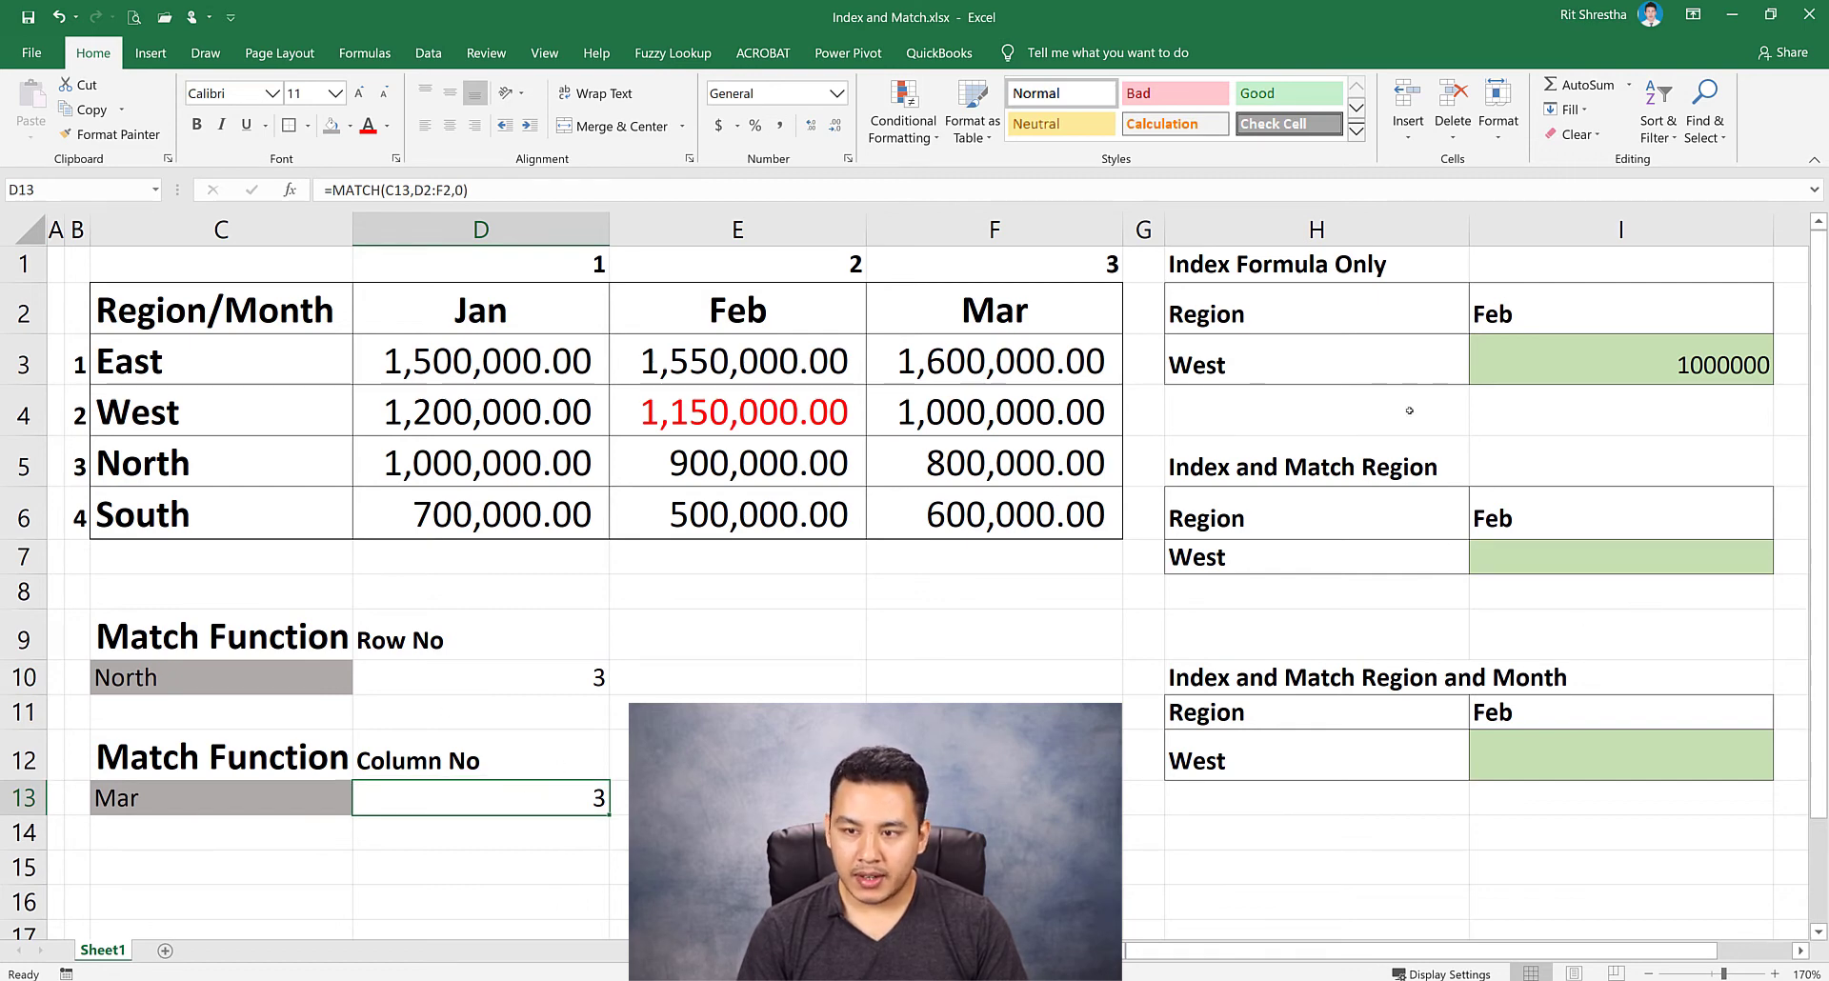
# Start an INDEX formula in I7 of the Index and Match Region block with D3:F6 as the array.
pyautogui.click(1545, 560)
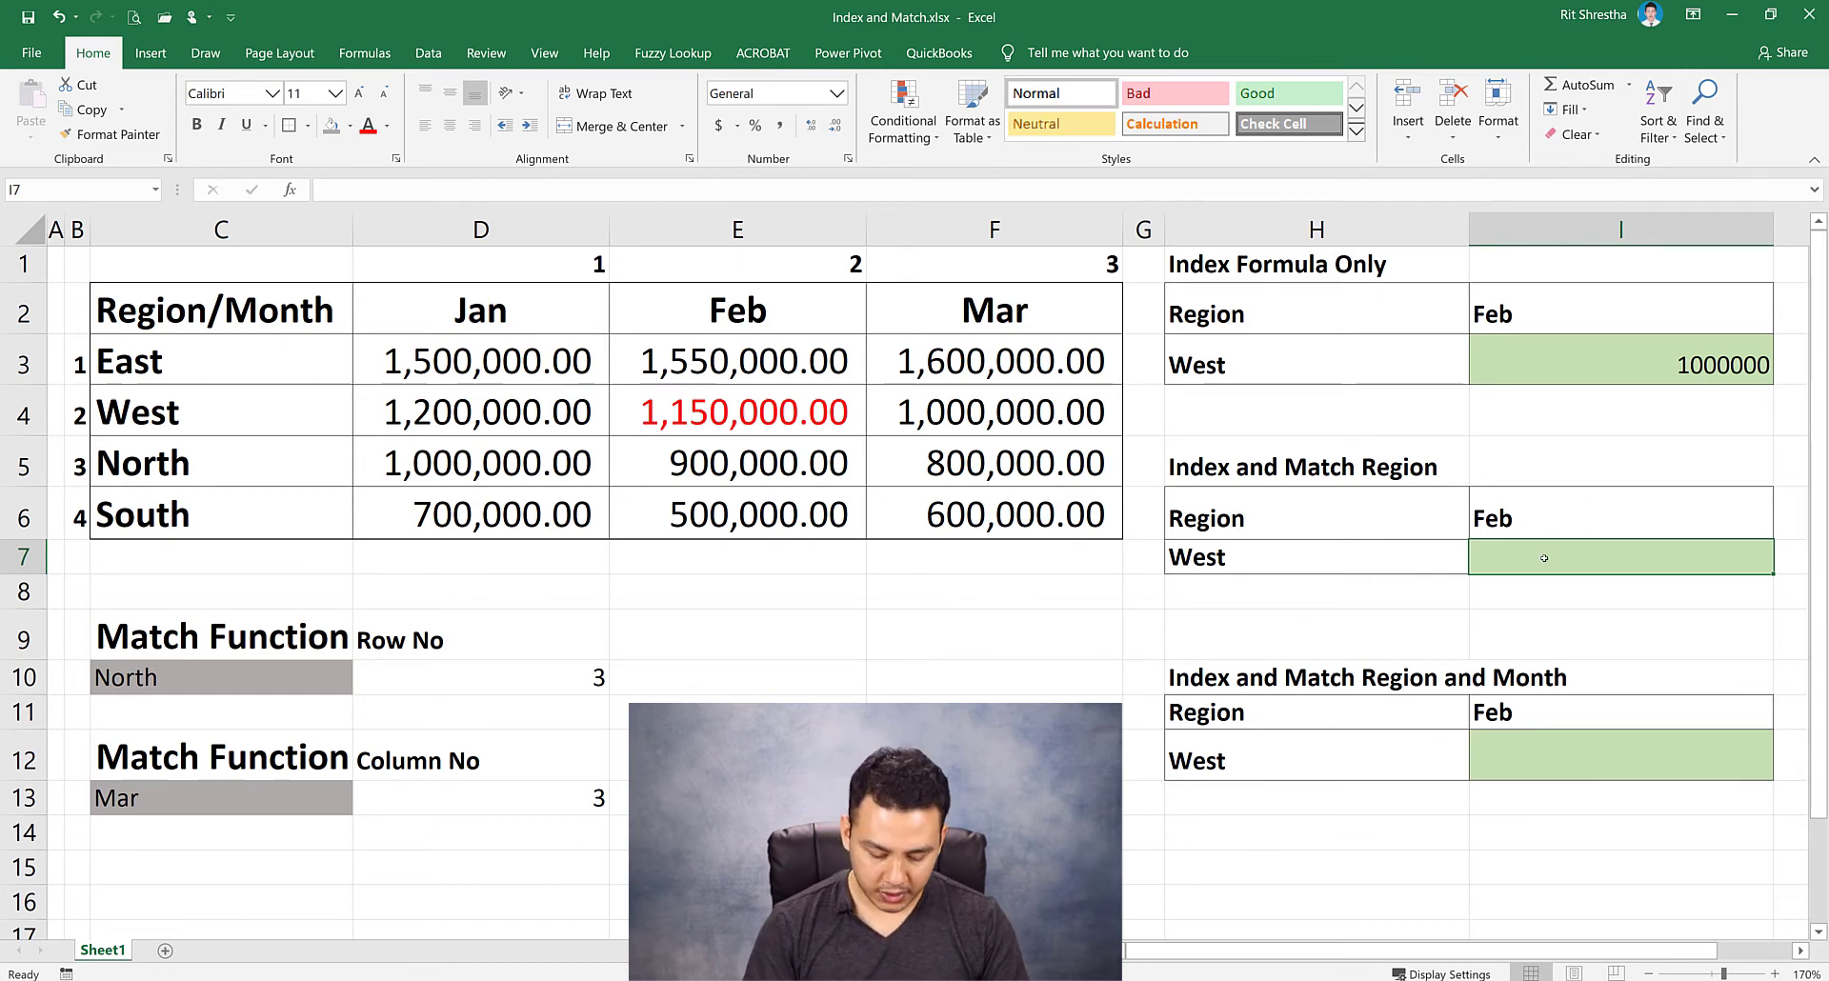
pyautogui.write('=in')
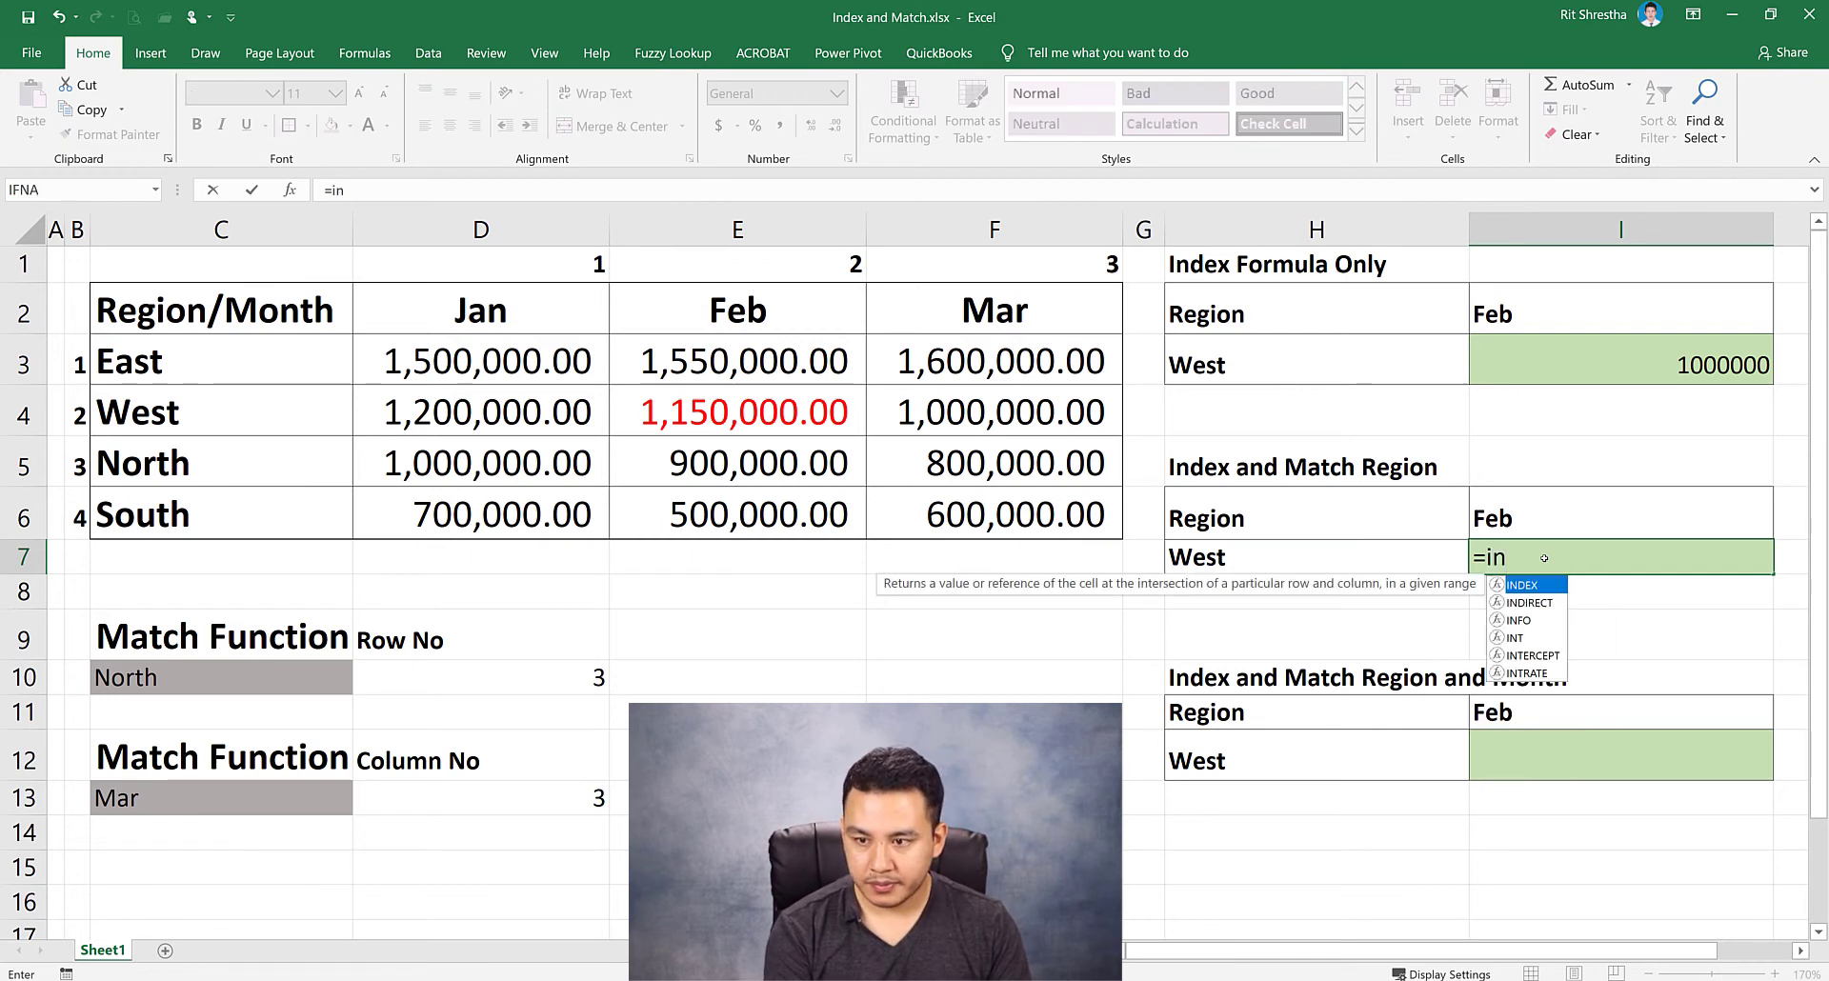
pyautogui.press('Tab')
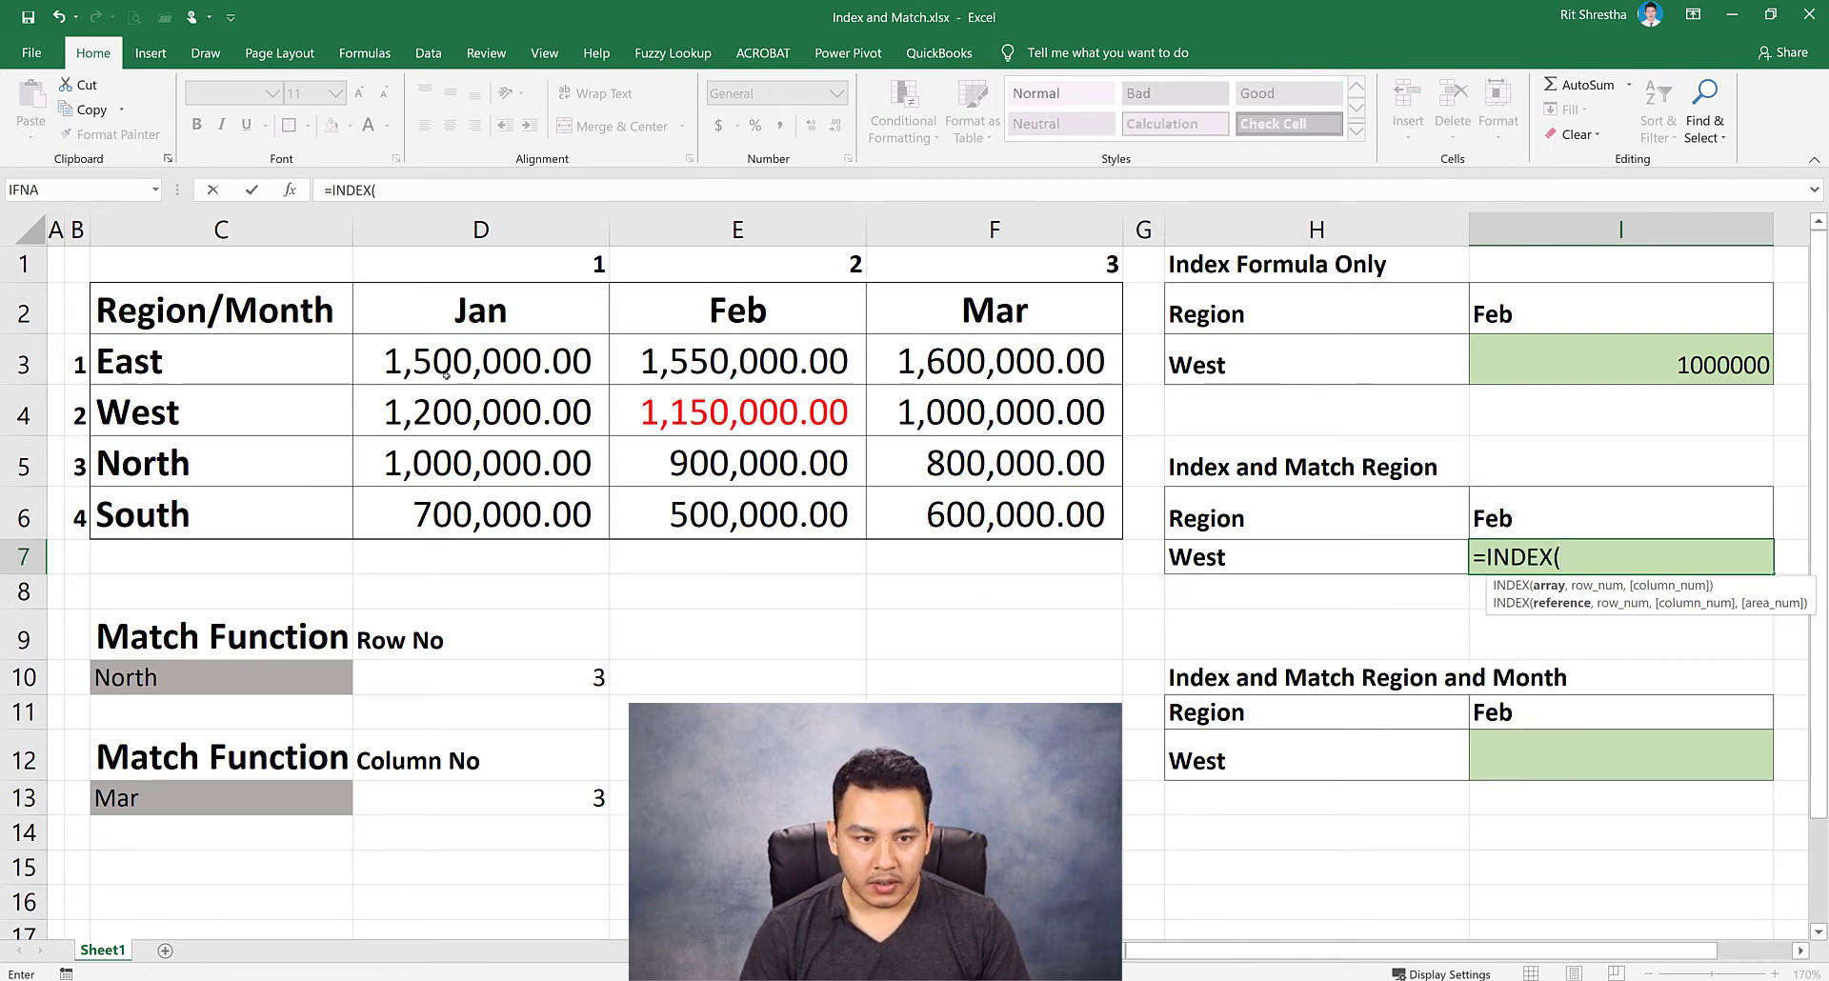
pyautogui.moveTo(446, 374); pyautogui.dragTo(1096, 519)
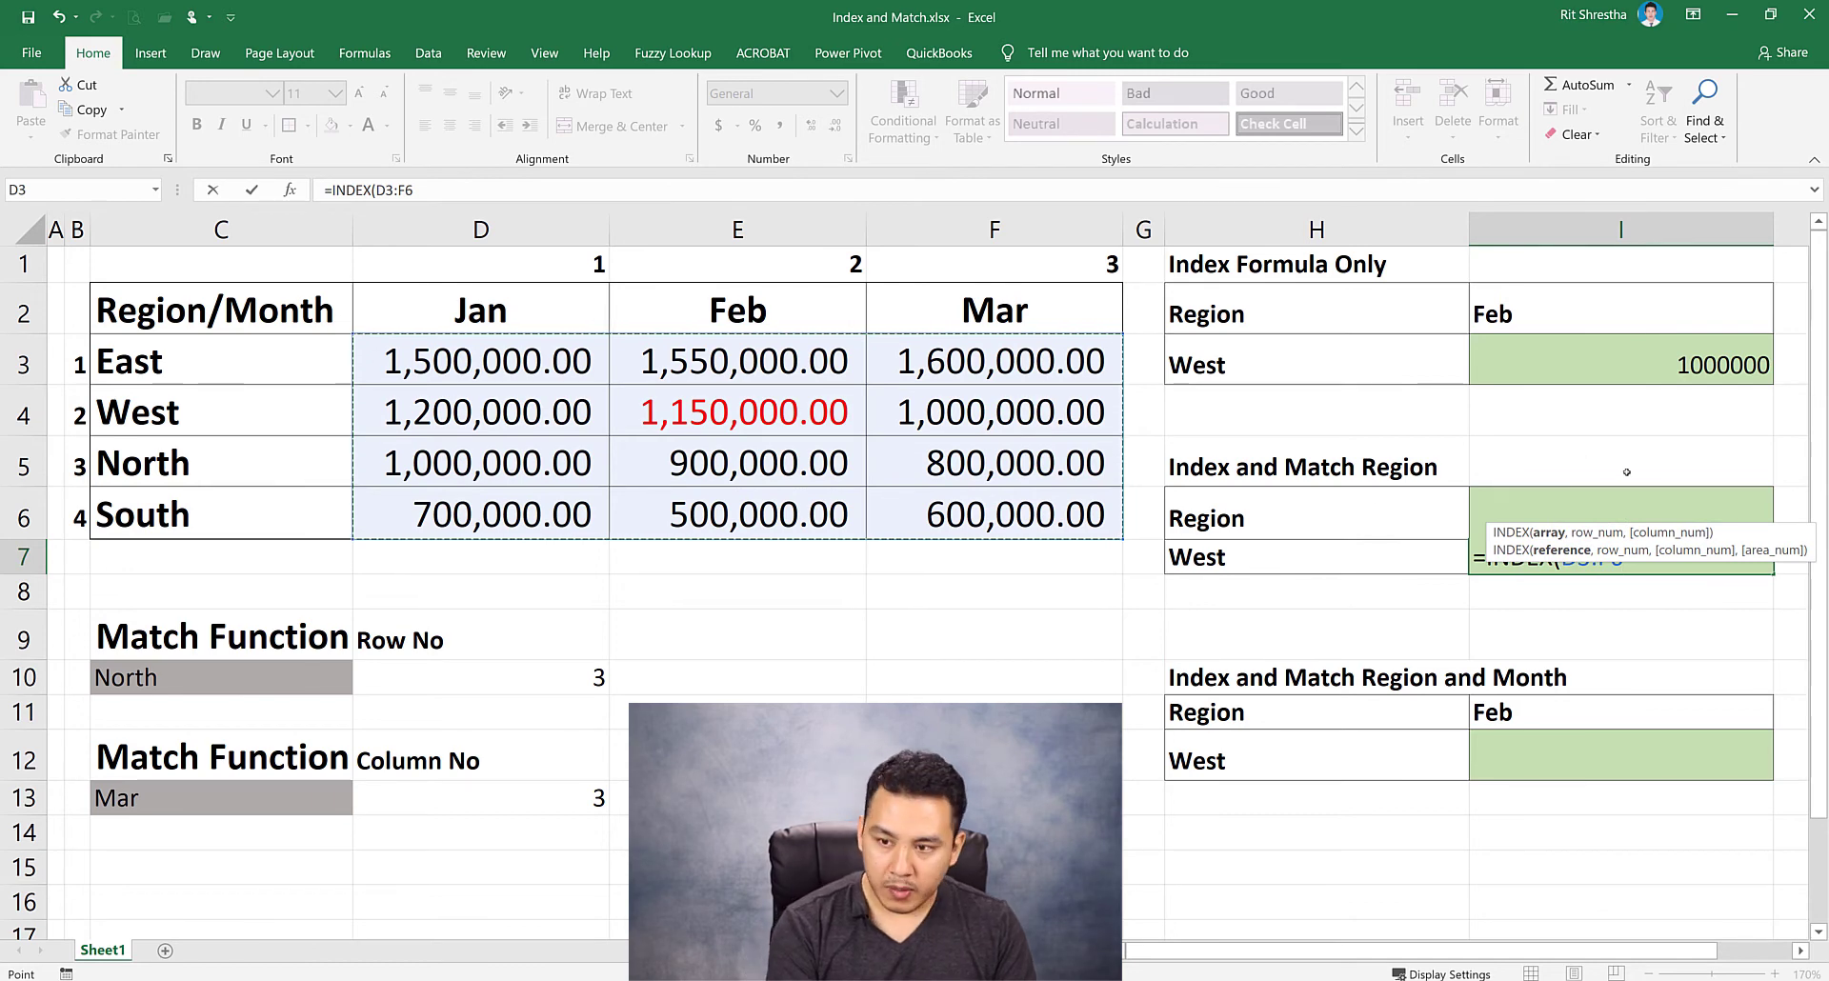
pyautogui.write(',')
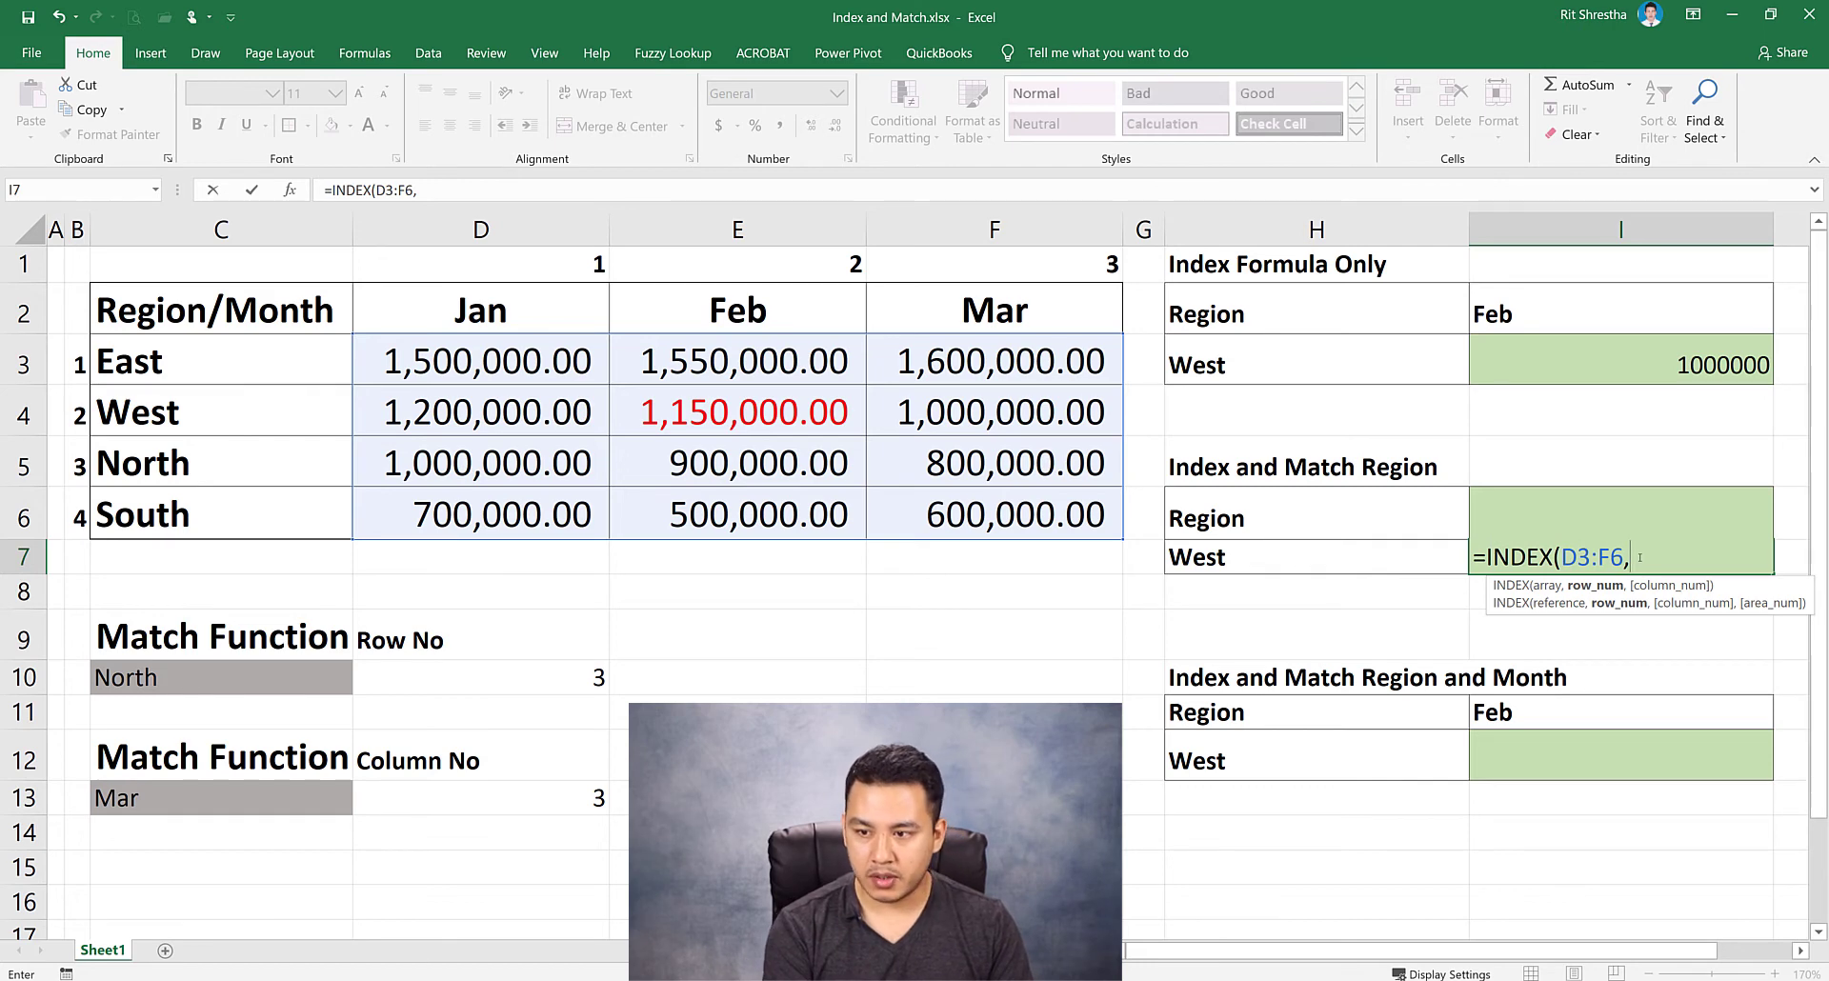
# Supply the row number in I7's INDEX formula with MATCH(H7,C3:C6,0), using an exact match.
pyautogui.write('match')
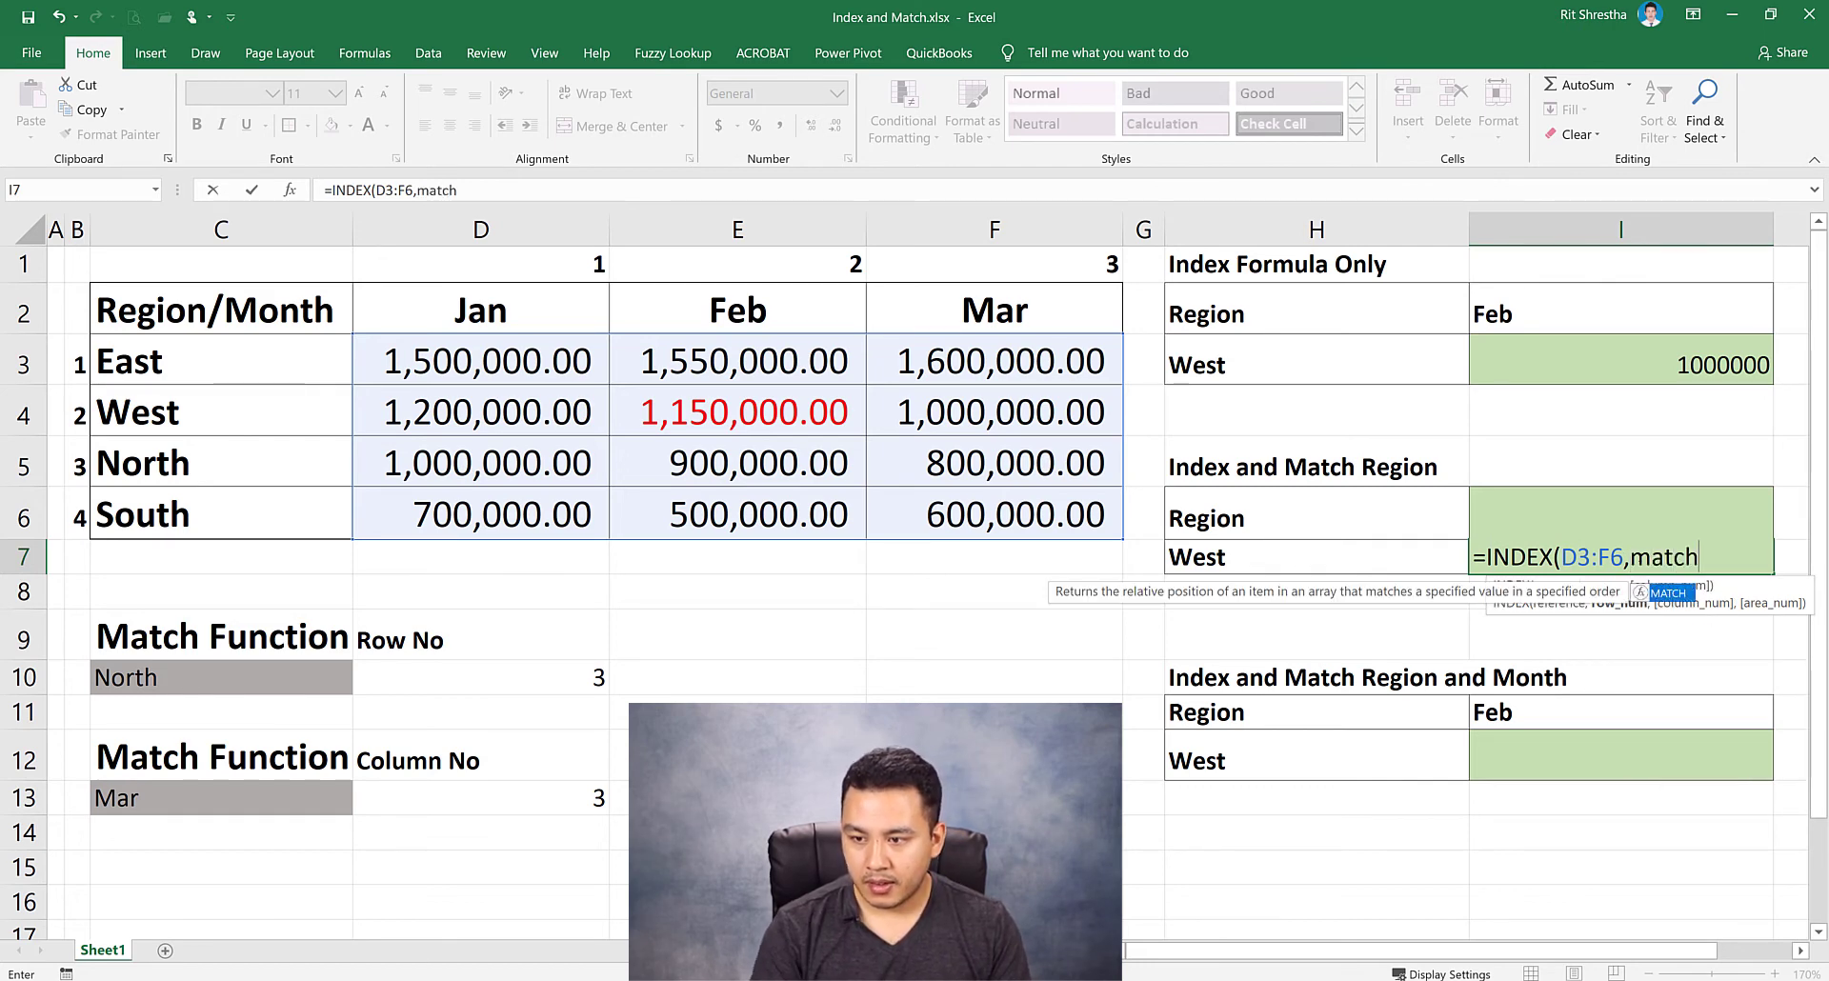
pyautogui.press('Tab')
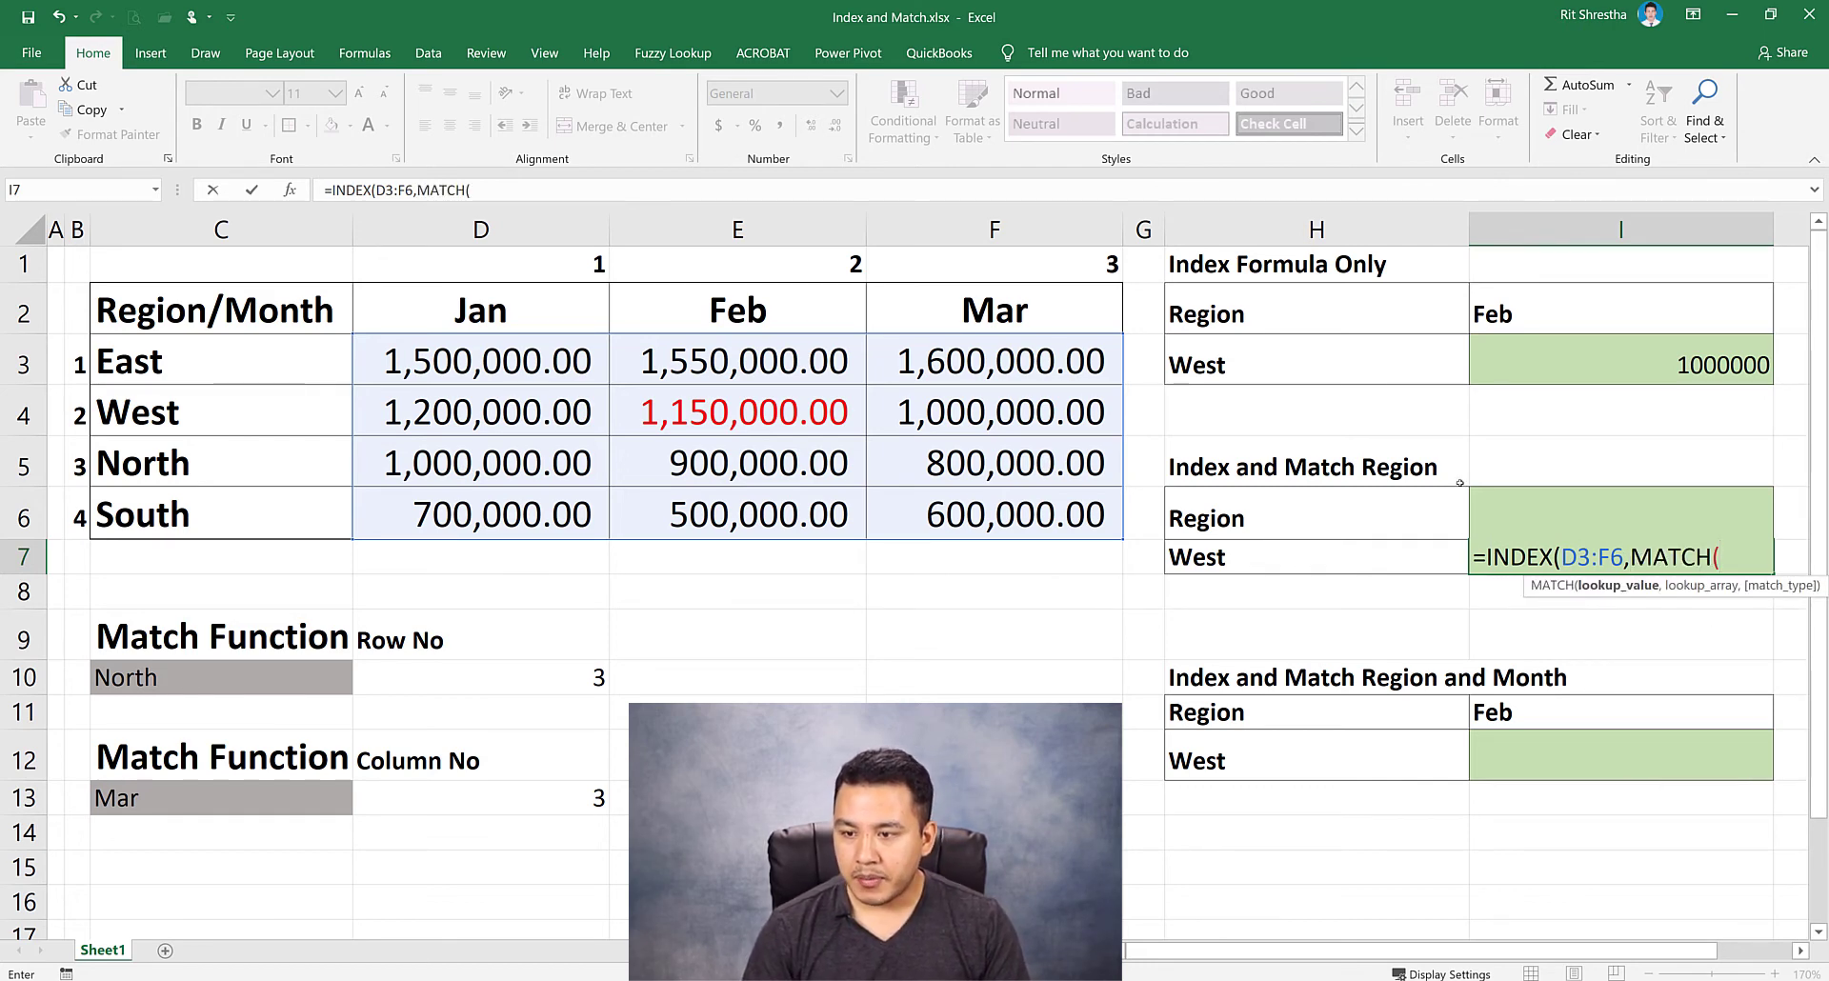
pyautogui.click(1274, 556)
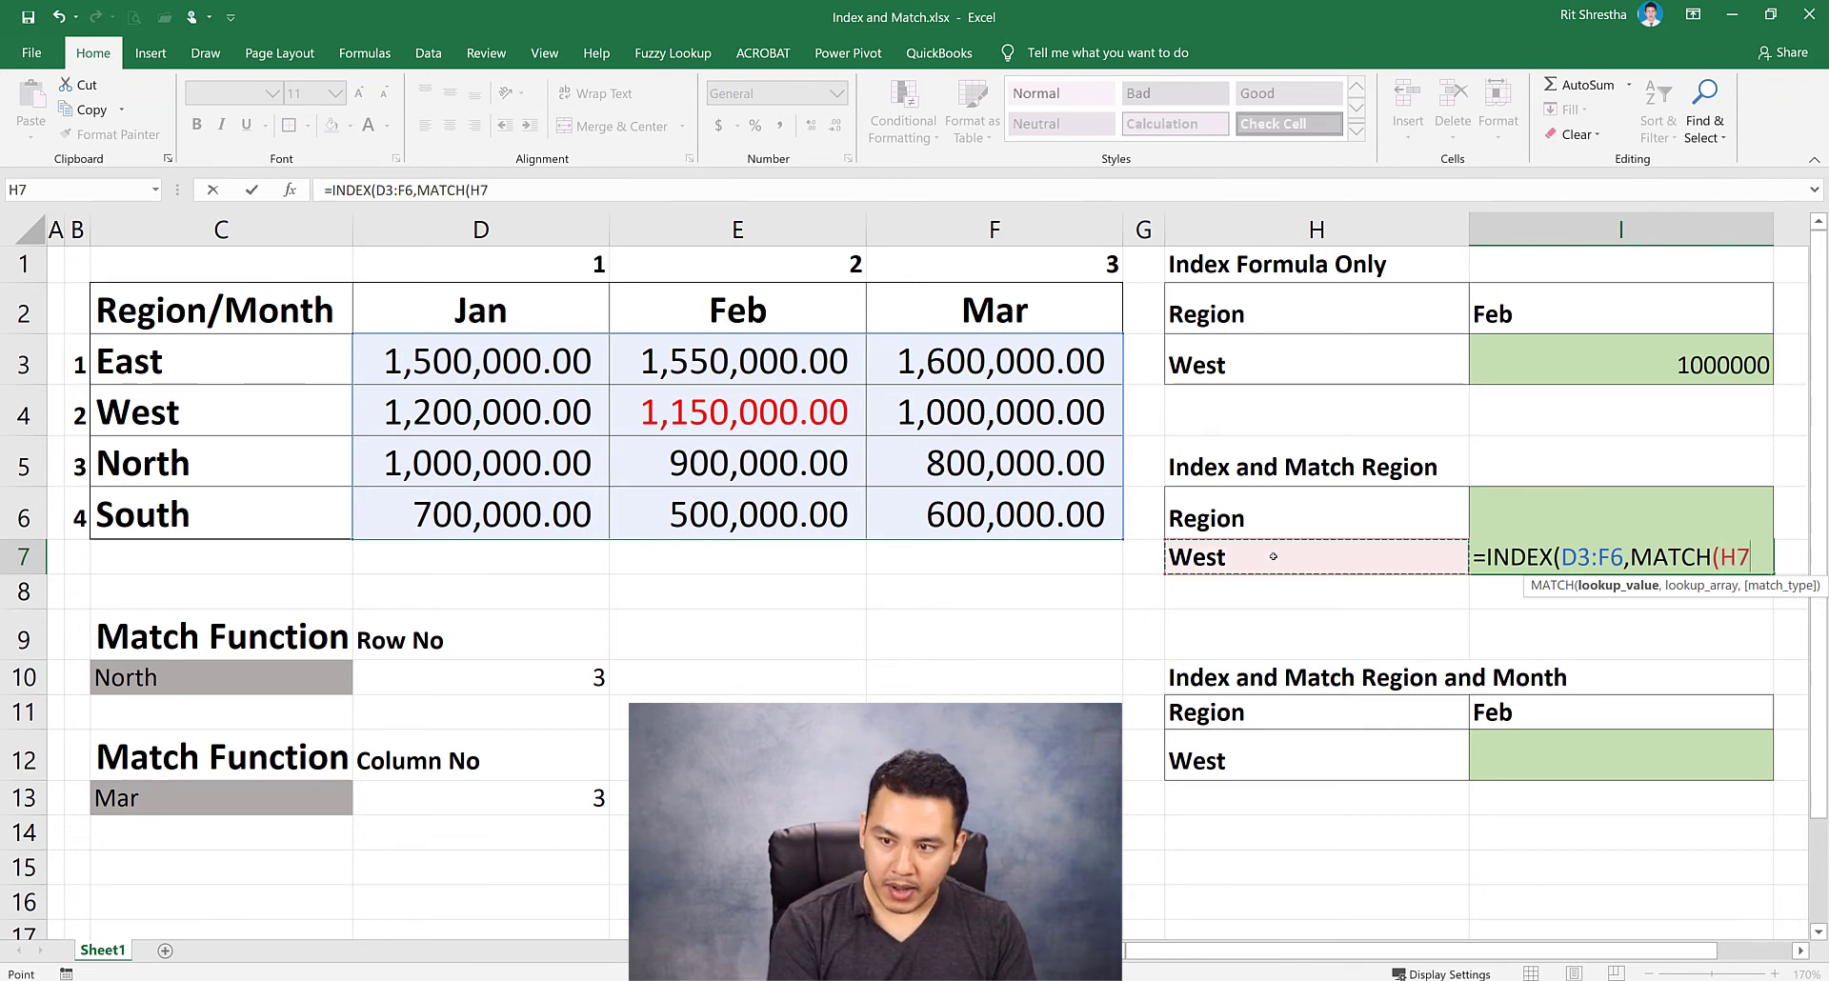
pyautogui.write(',')
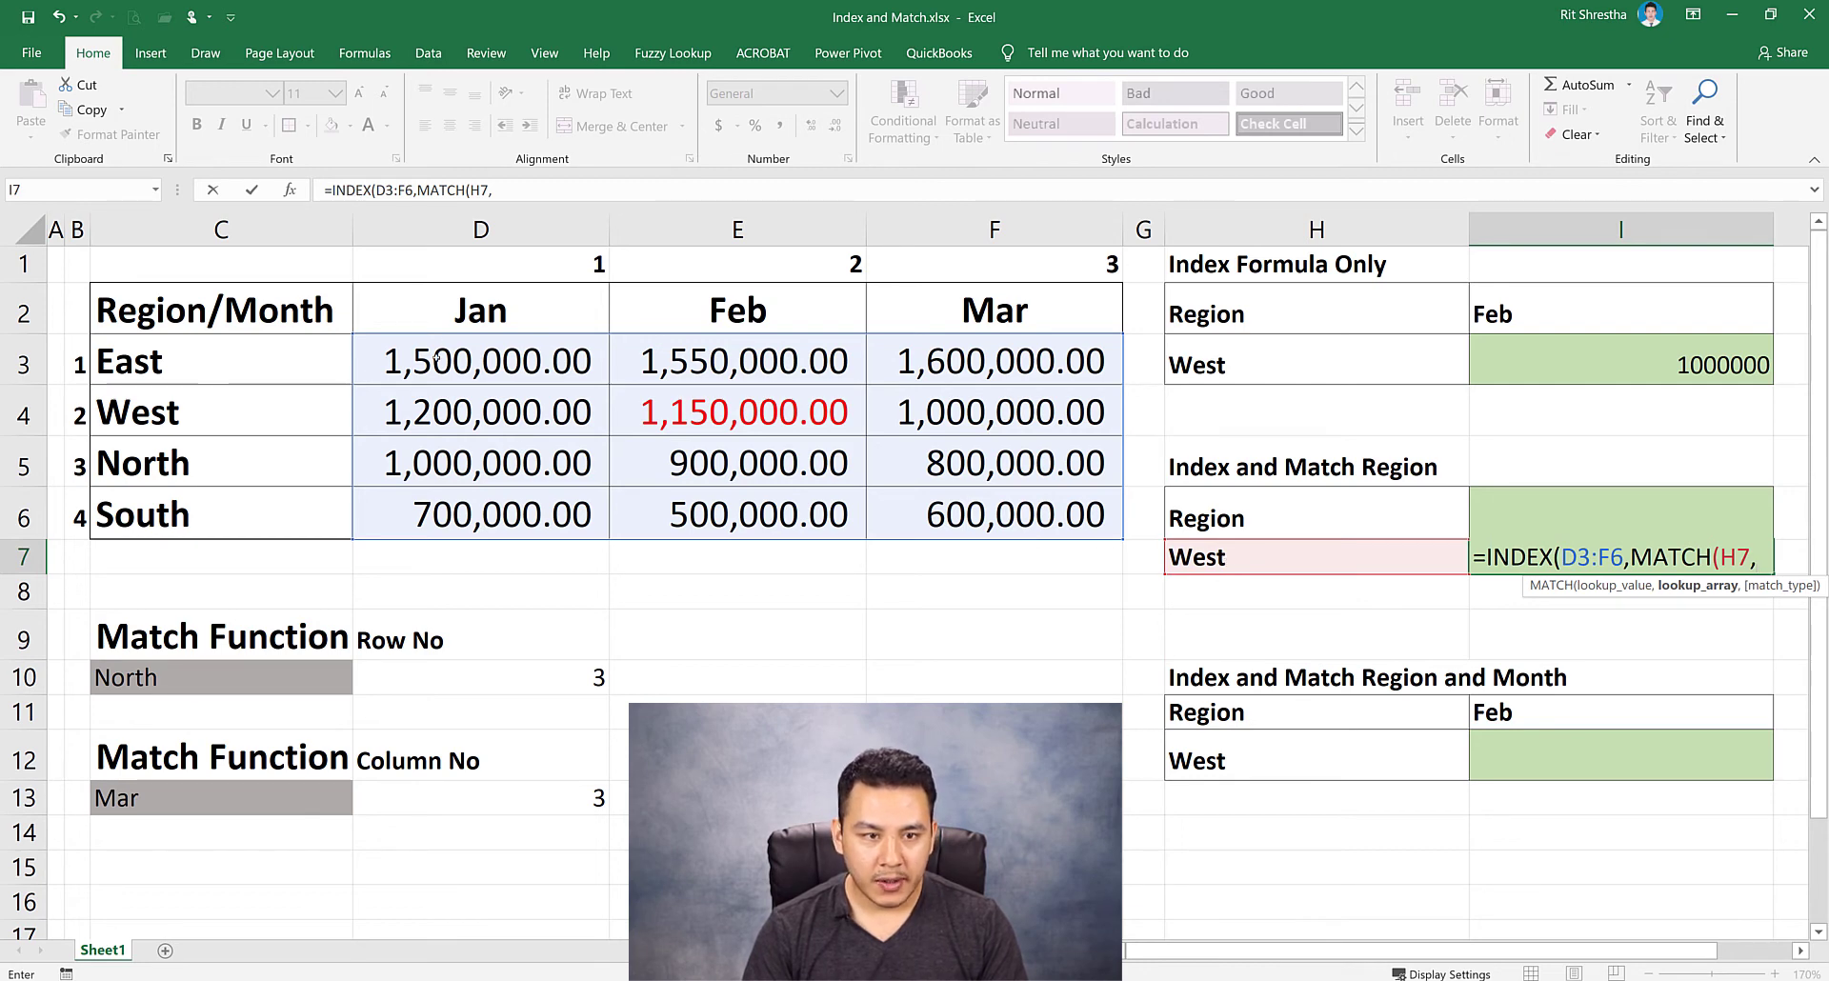
pyautogui.moveTo(237, 350); pyautogui.dragTo(225, 520)
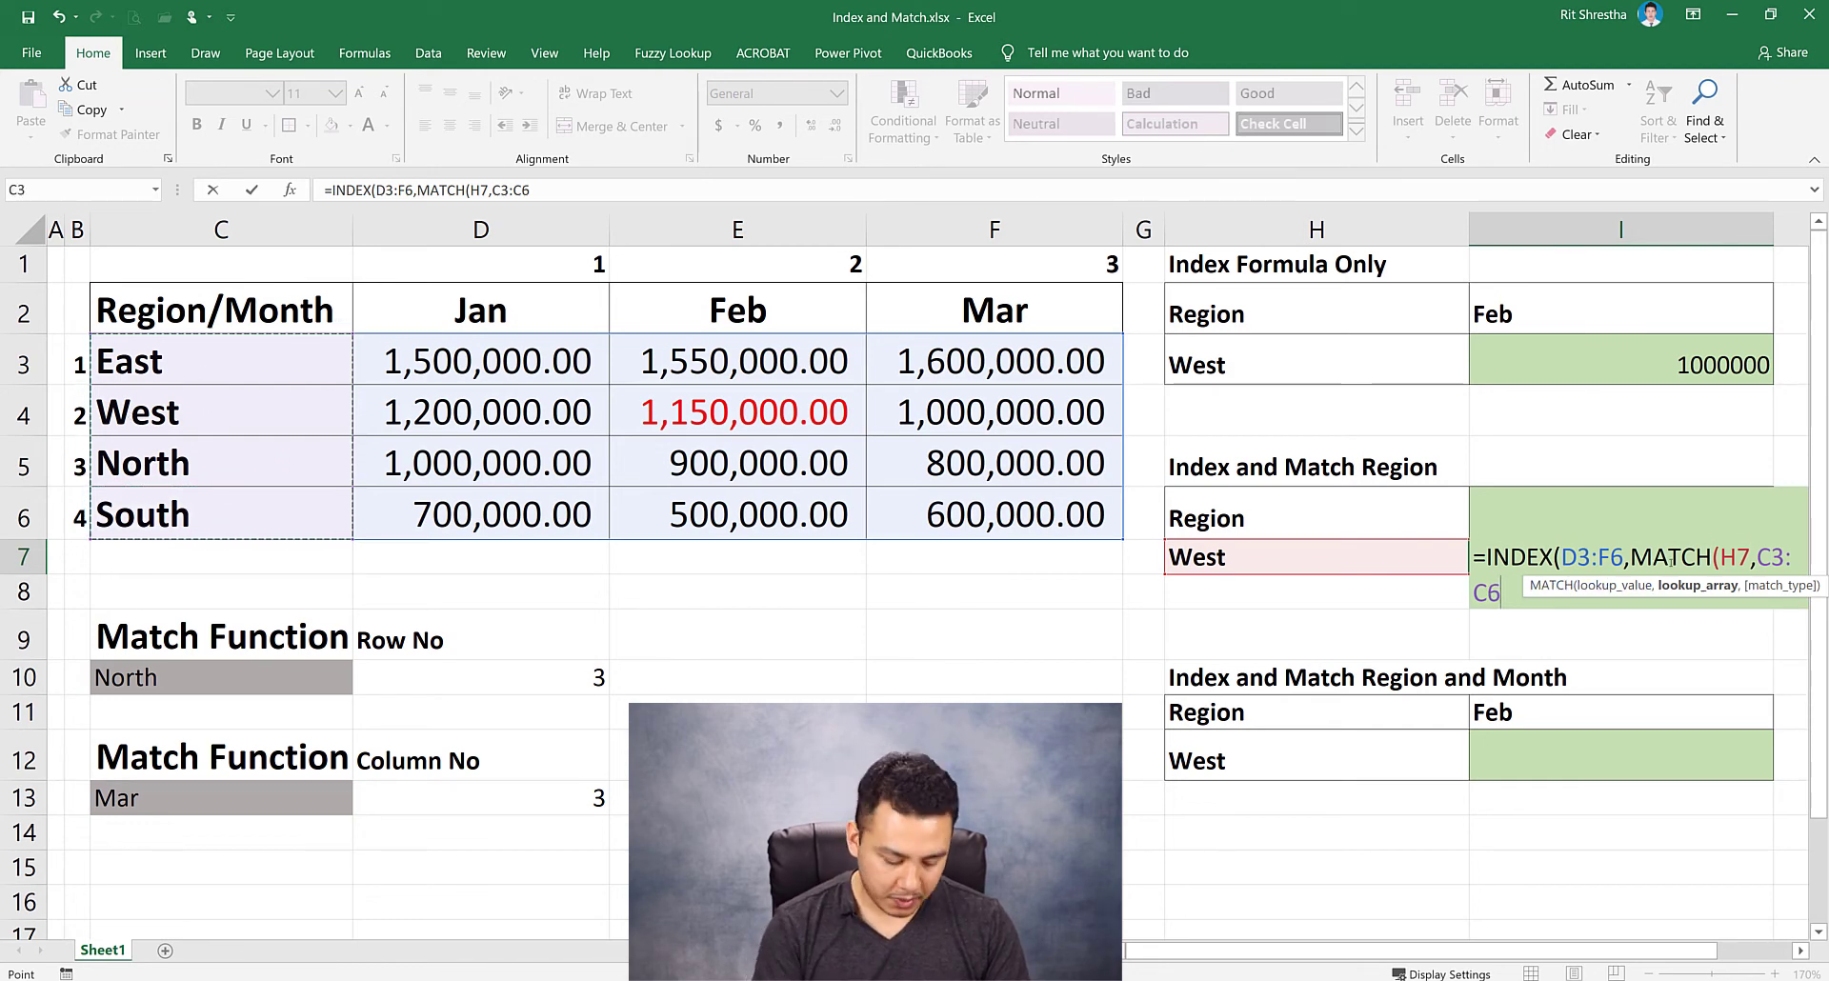
pyautogui.write(',')
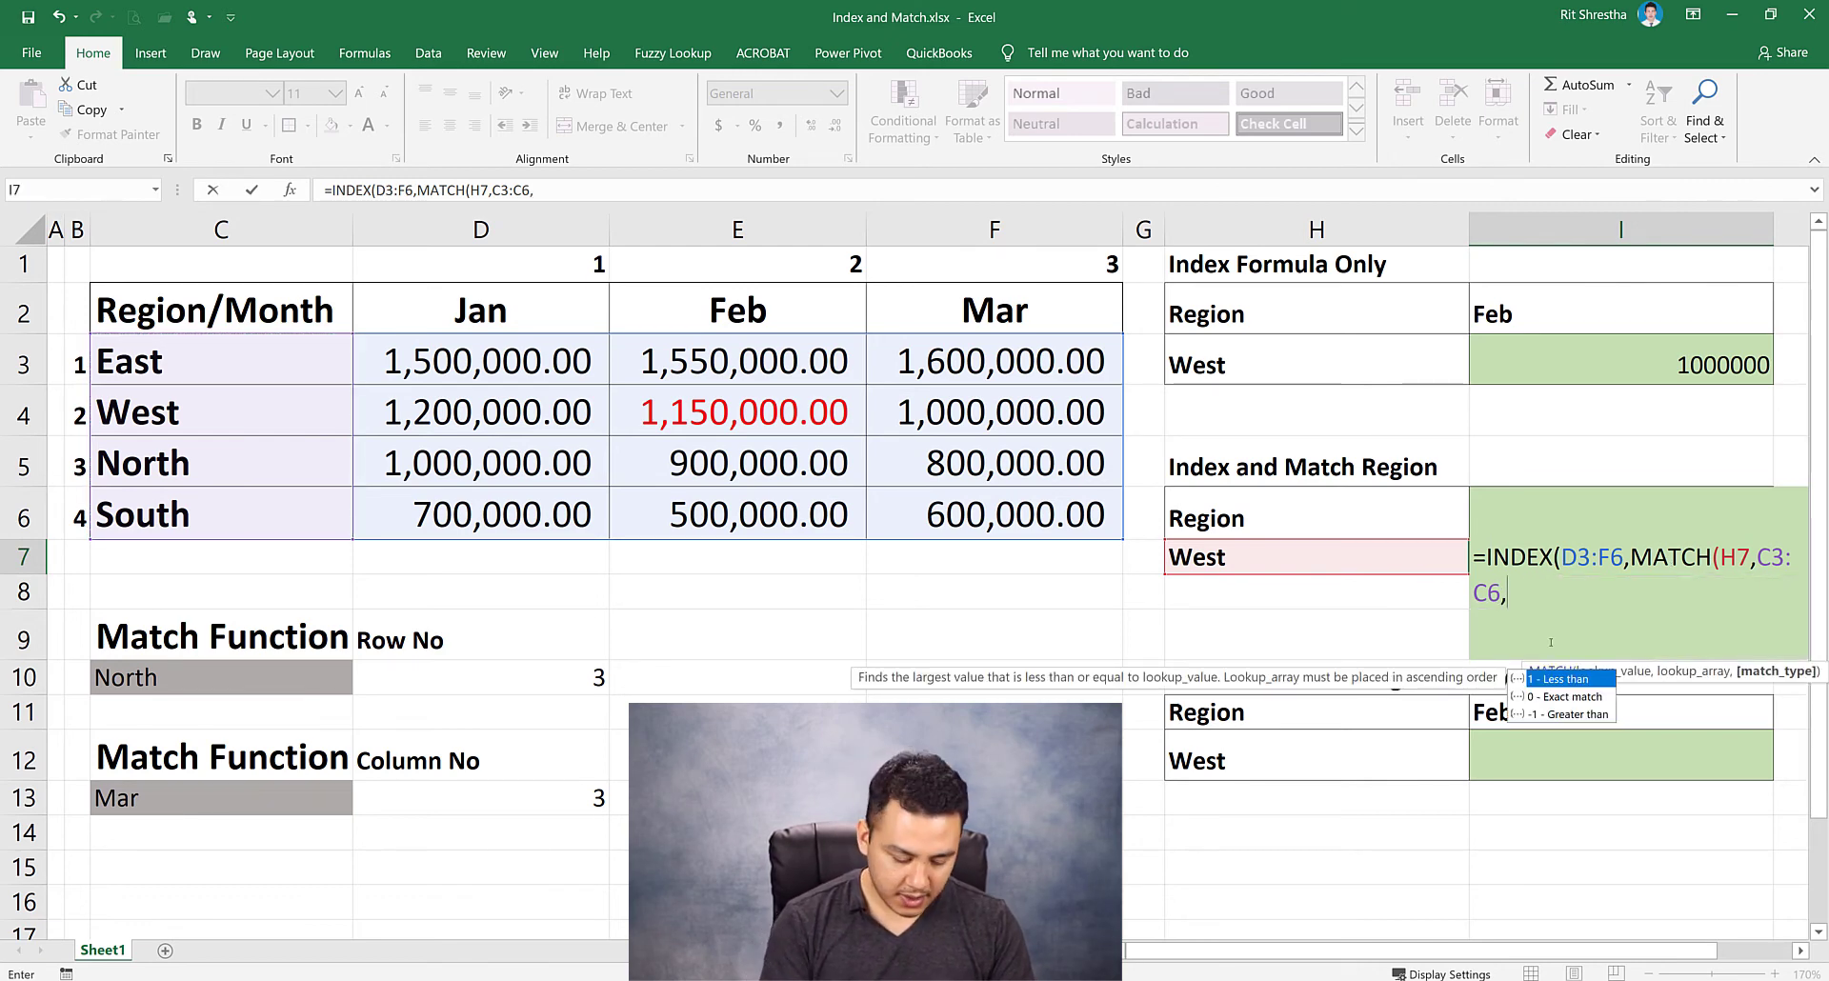
pyautogui.write('0)')
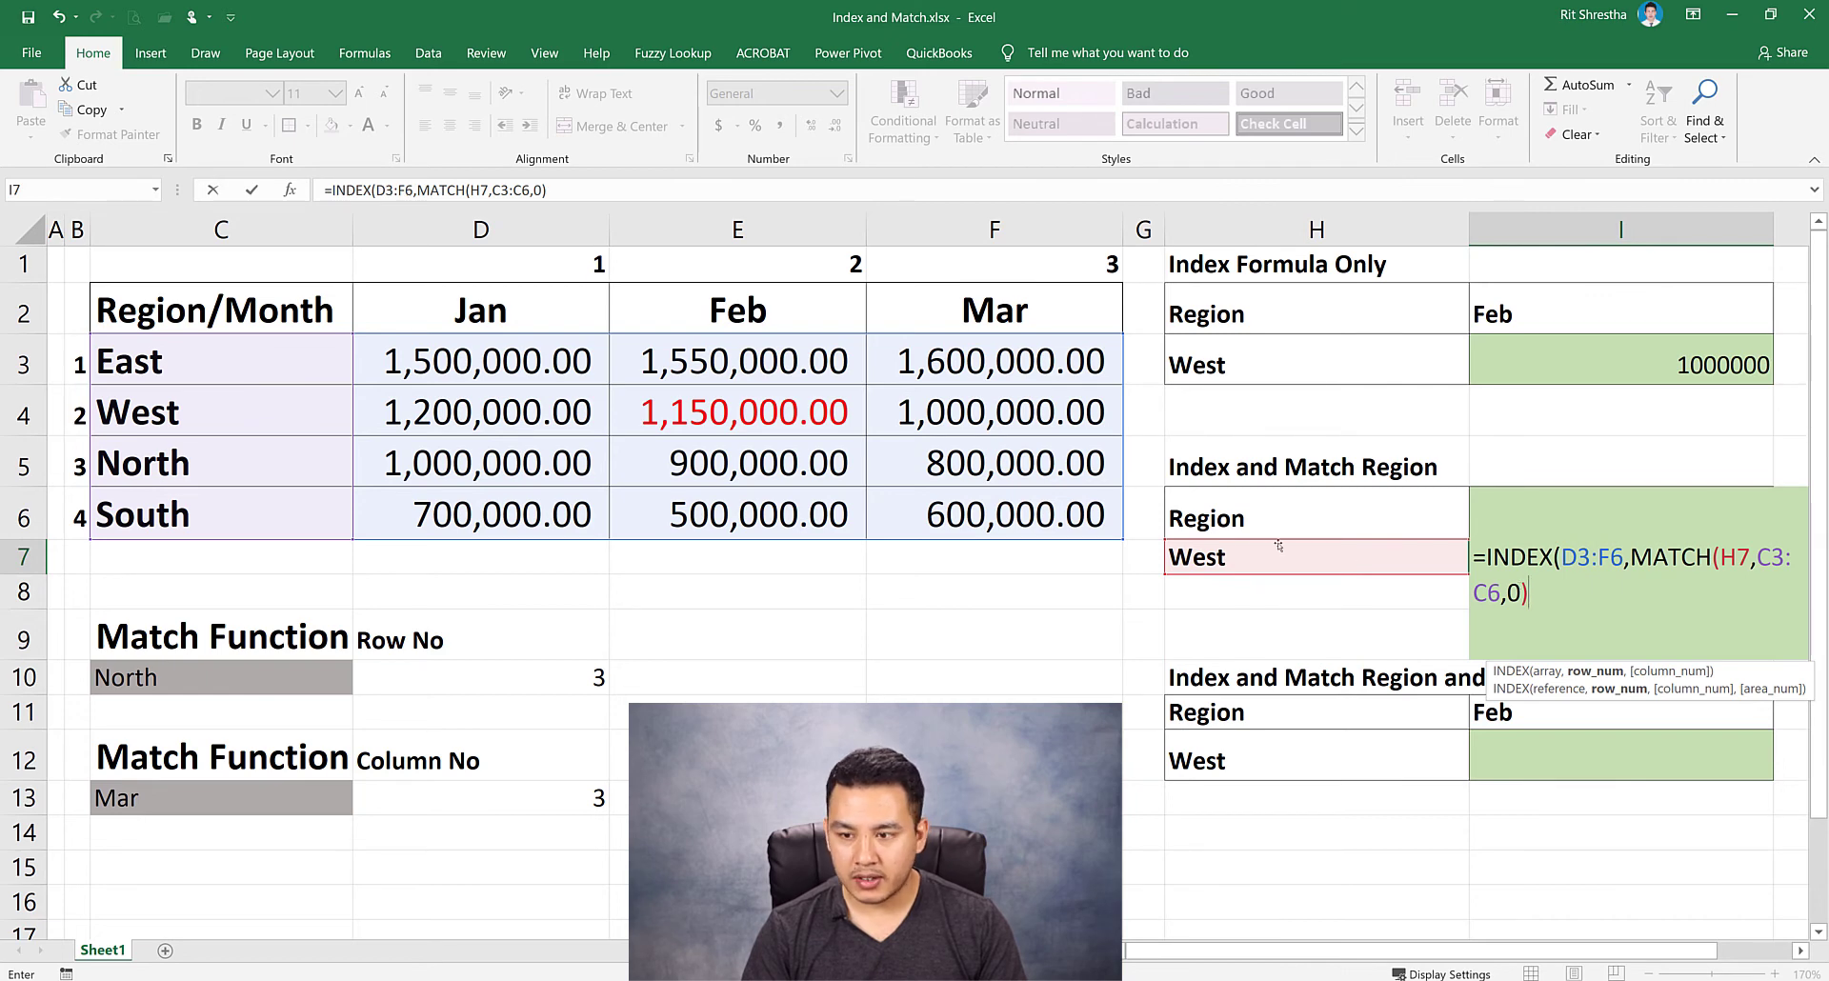
# Complete I7's INDEX formula with 2 as the column number.
pyautogui.write(',')
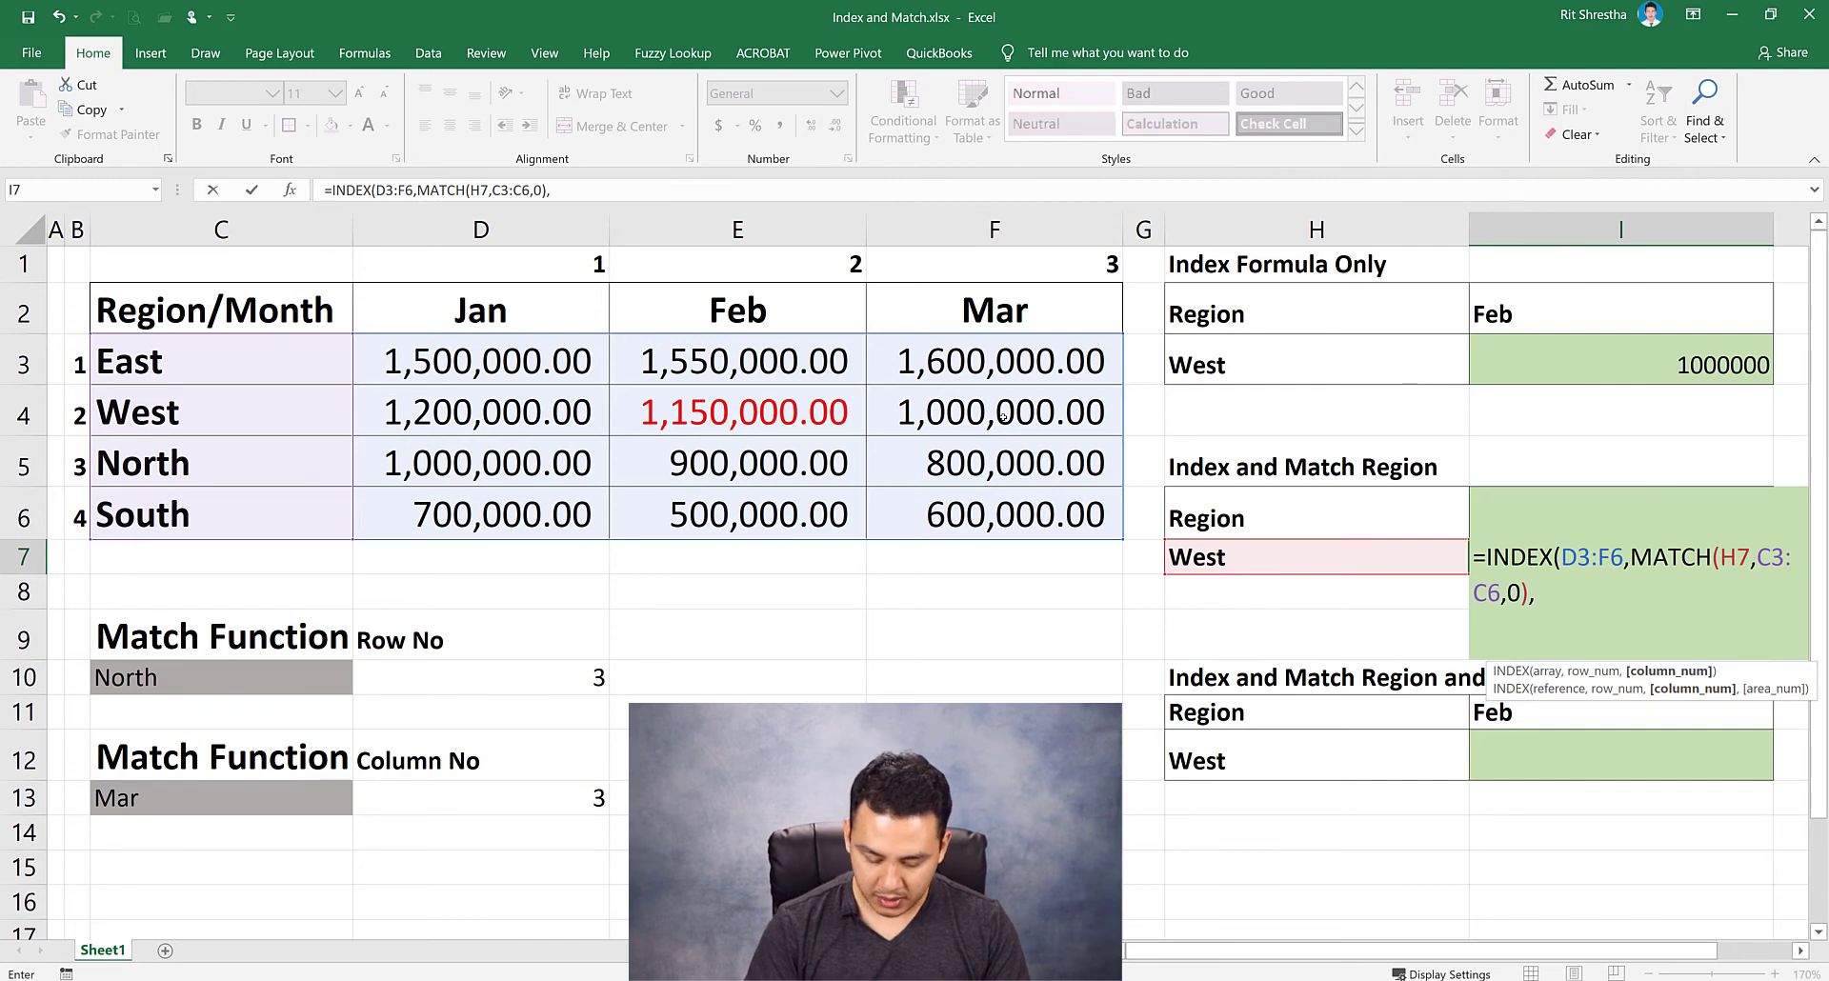
pyautogui.write('2)')
pyautogui.press('Return')
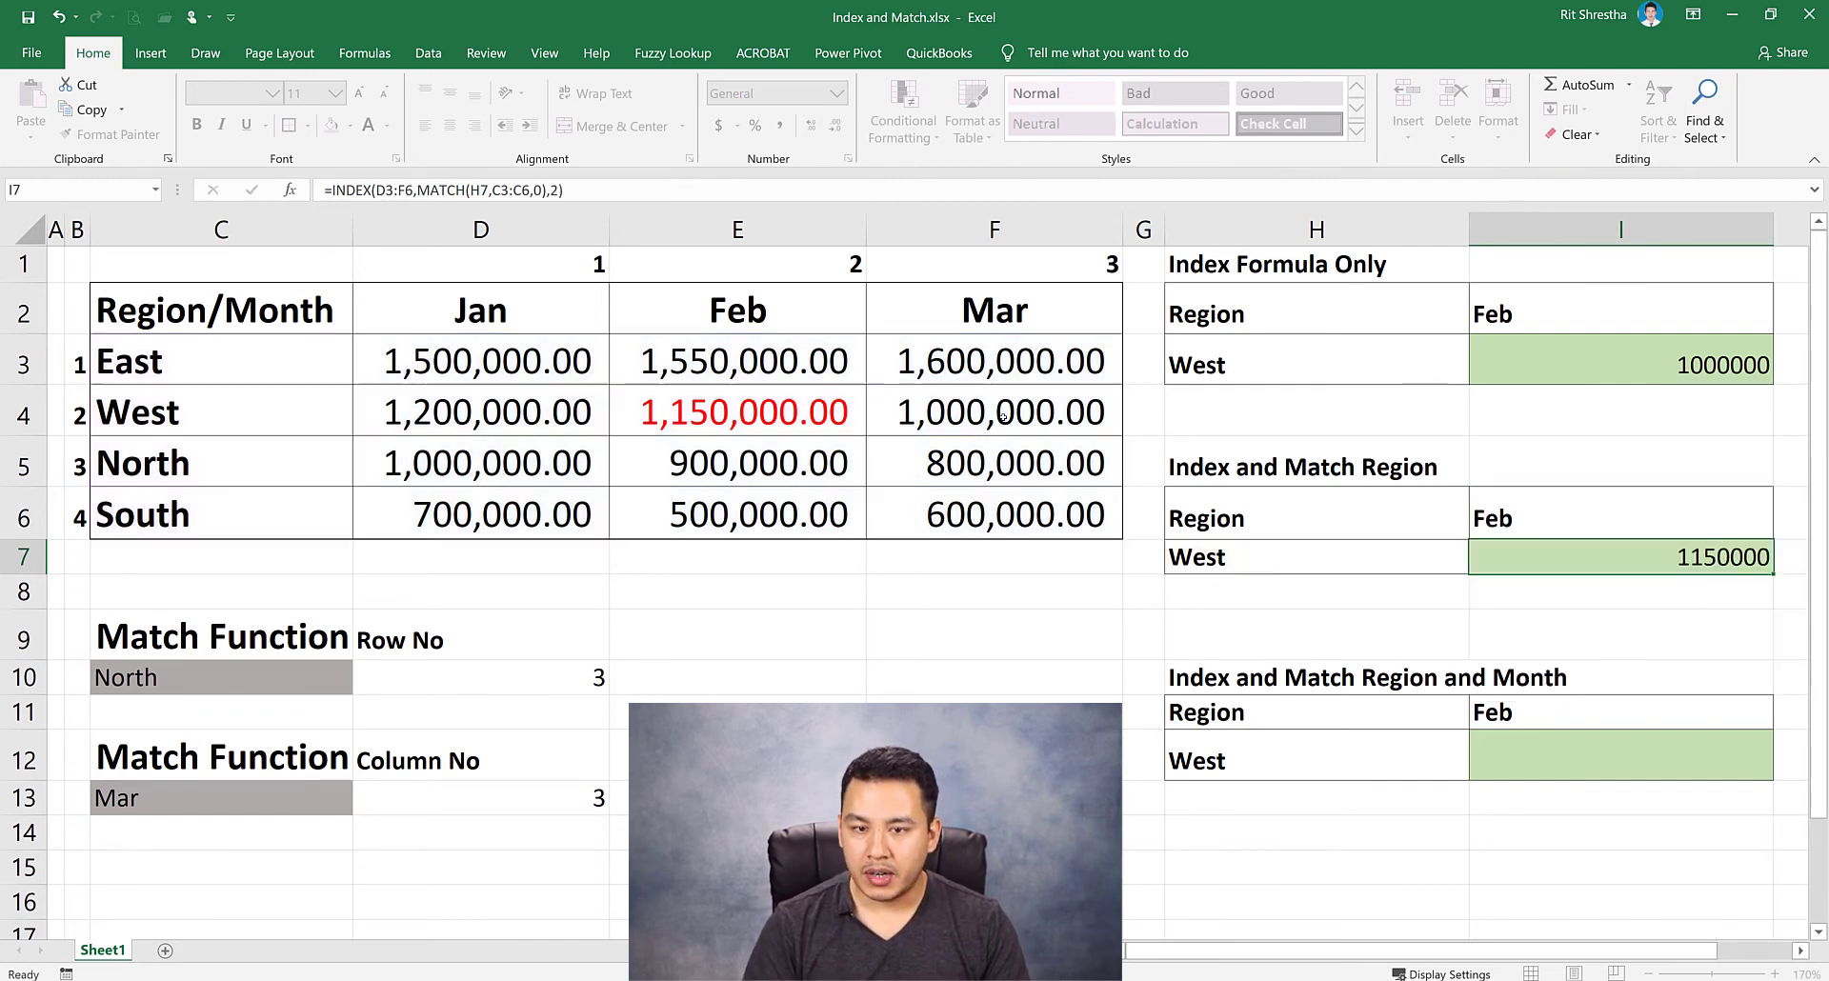
# Change the column number in I7's INDEX-MATCH formula to 3.
pyautogui.click(1587, 559)
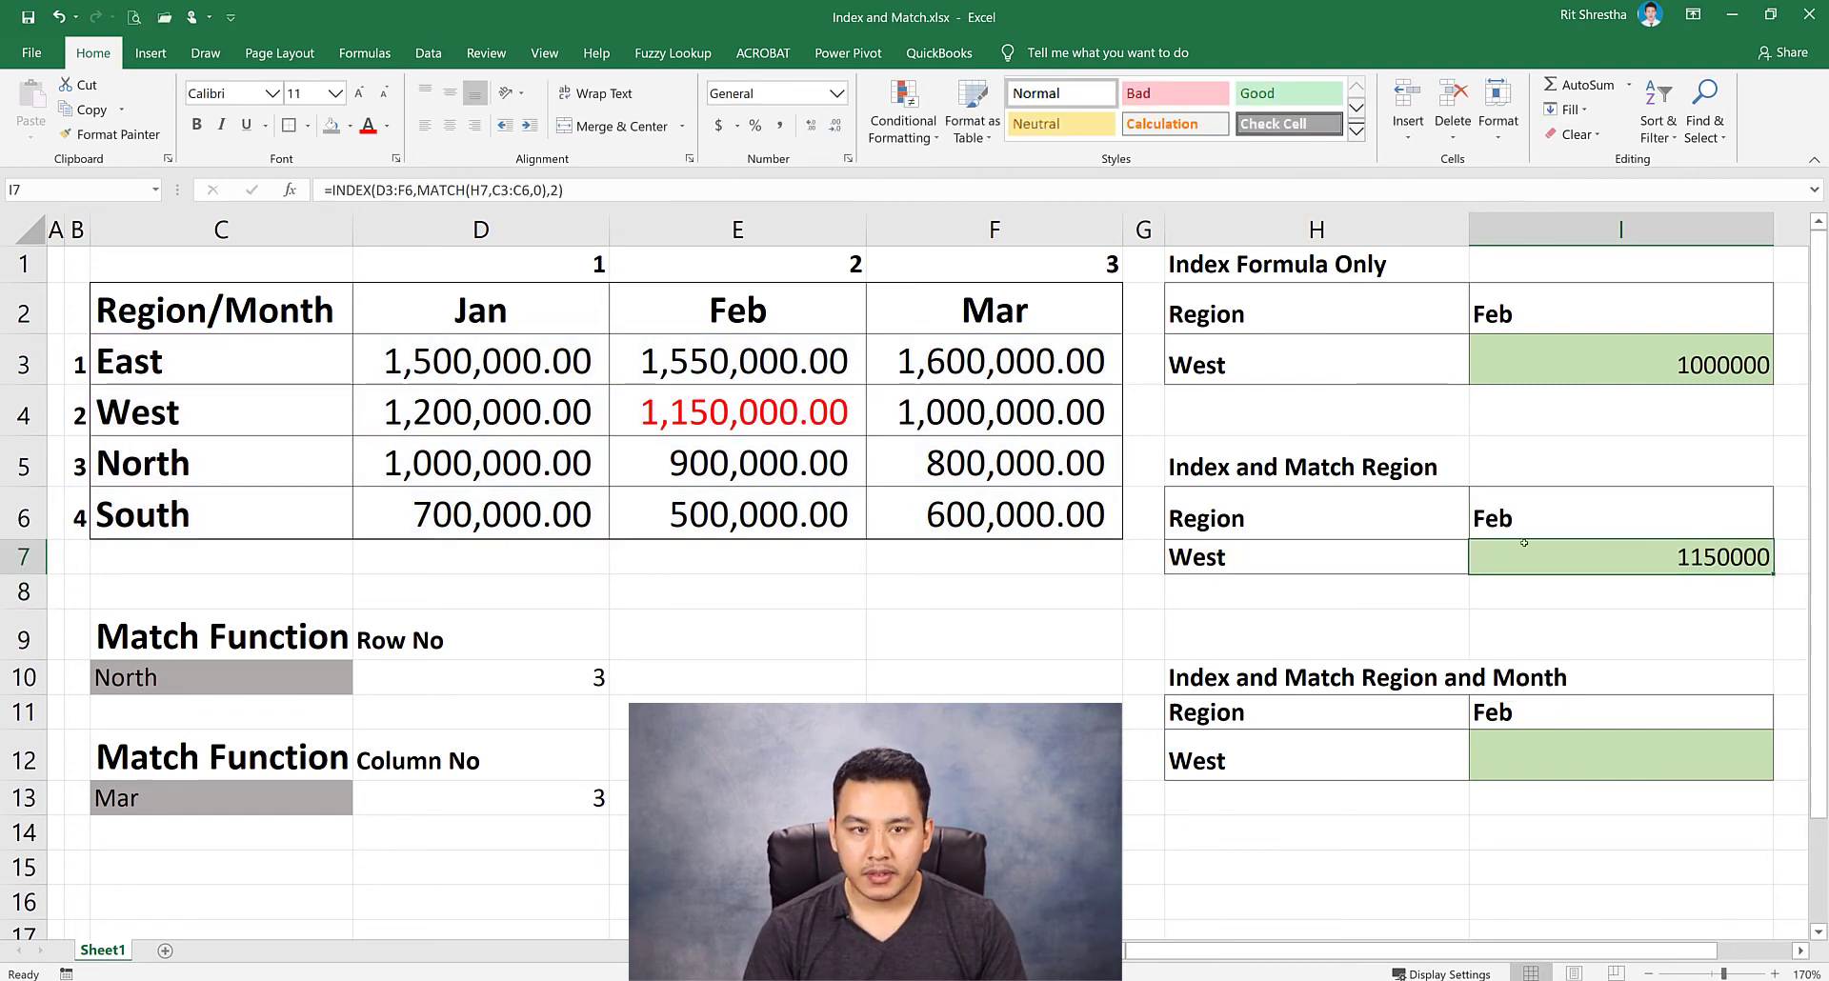
pyautogui.doubleClick(1562, 559)
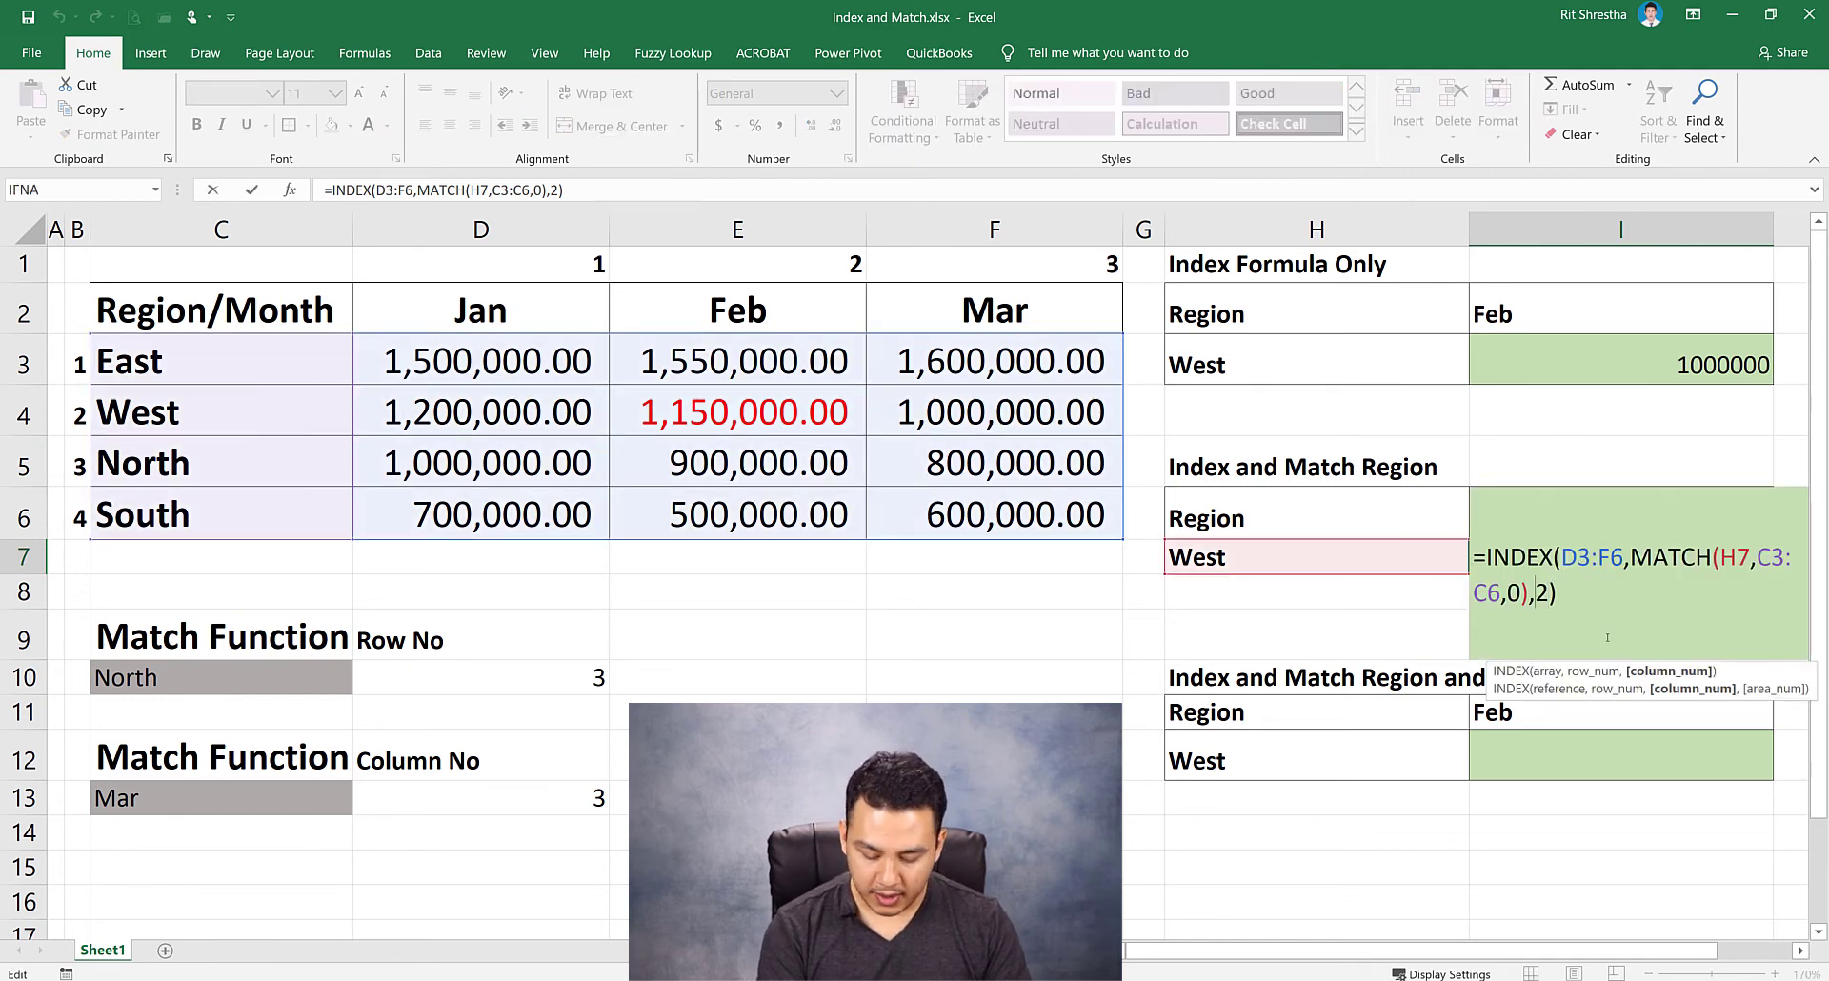
pyautogui.press('BackSpace')
pyautogui.write('3')
pyautogui.press('Return')
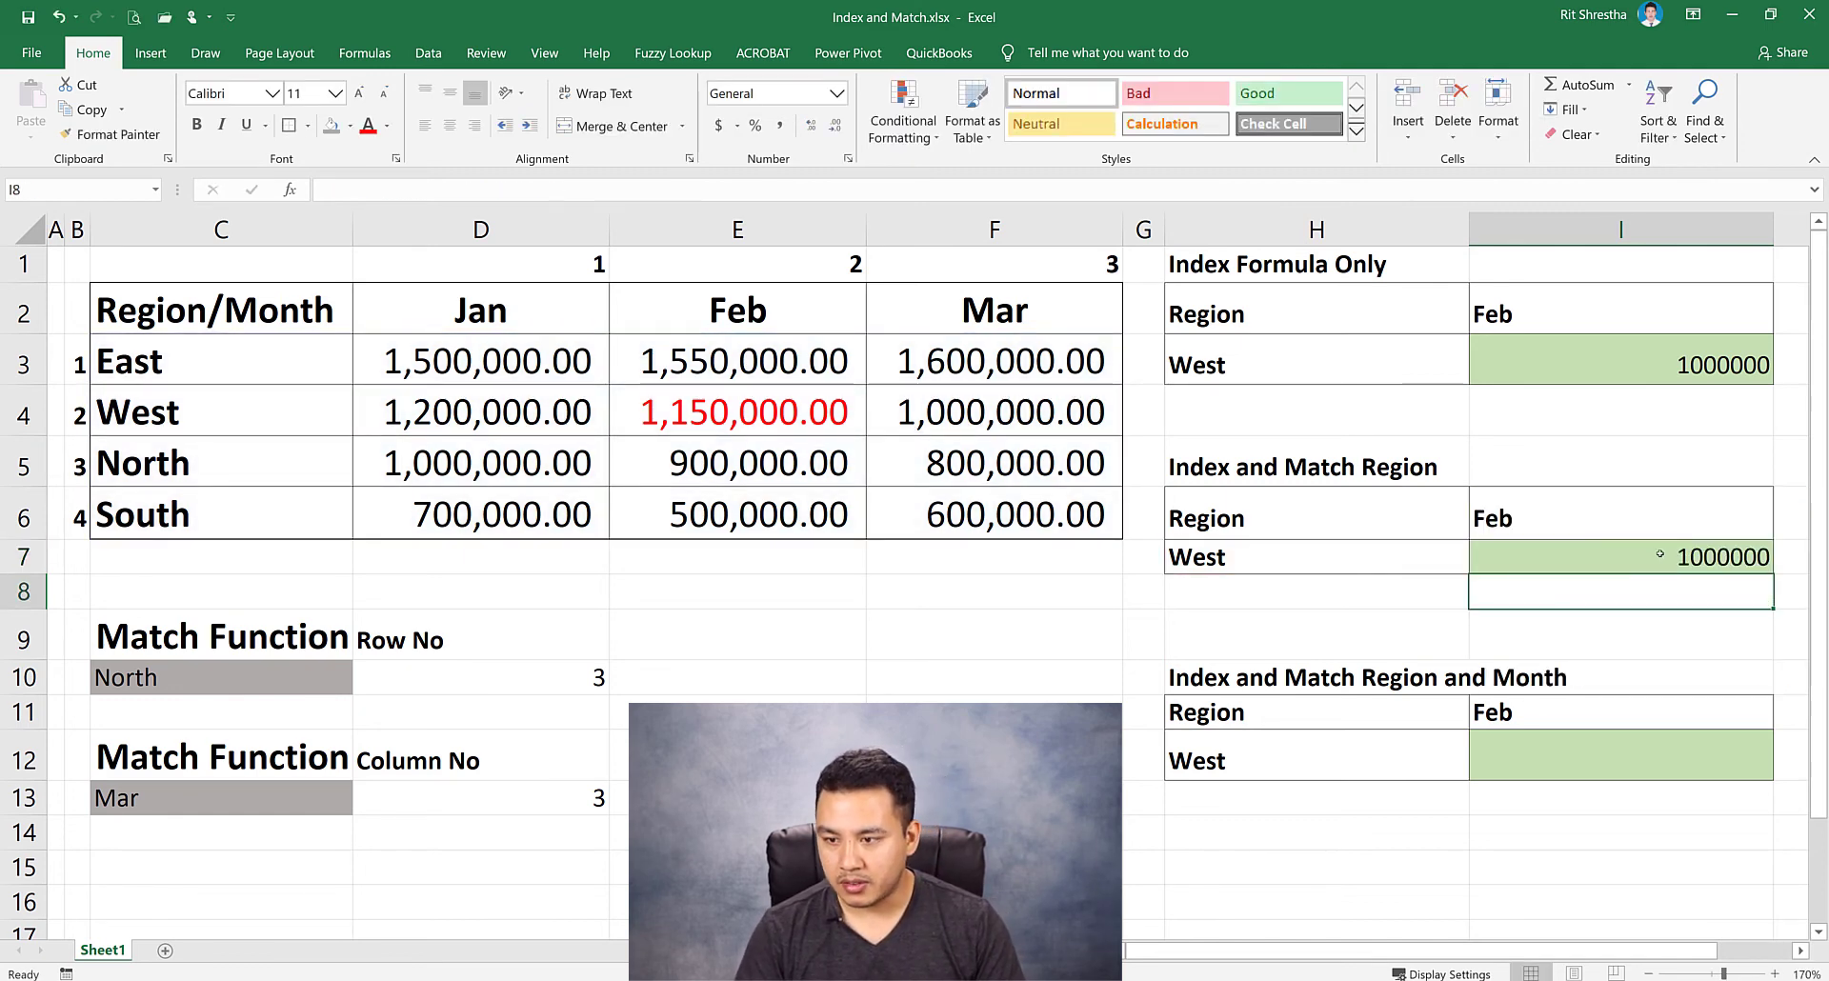
# Review I7's formula, its West and Feb labels, and the column number above Feb in the sales table.
pyautogui.click(1663, 550)
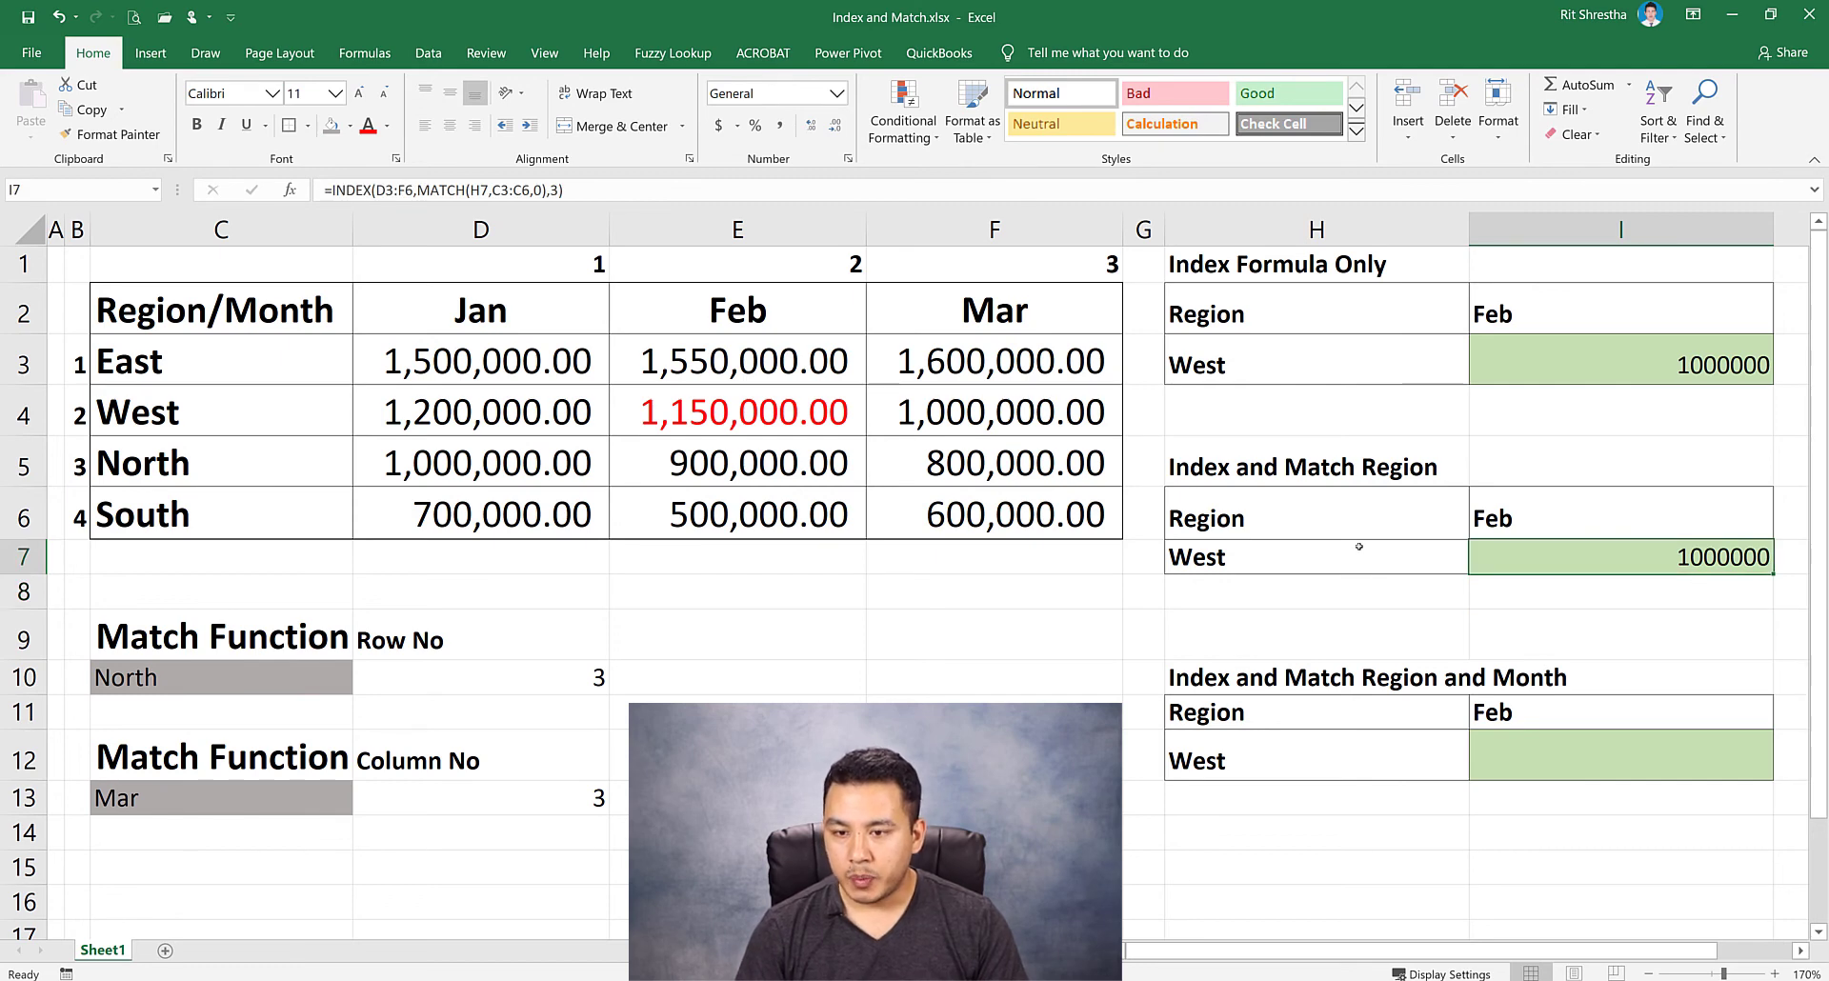
pyautogui.click(1265, 557)
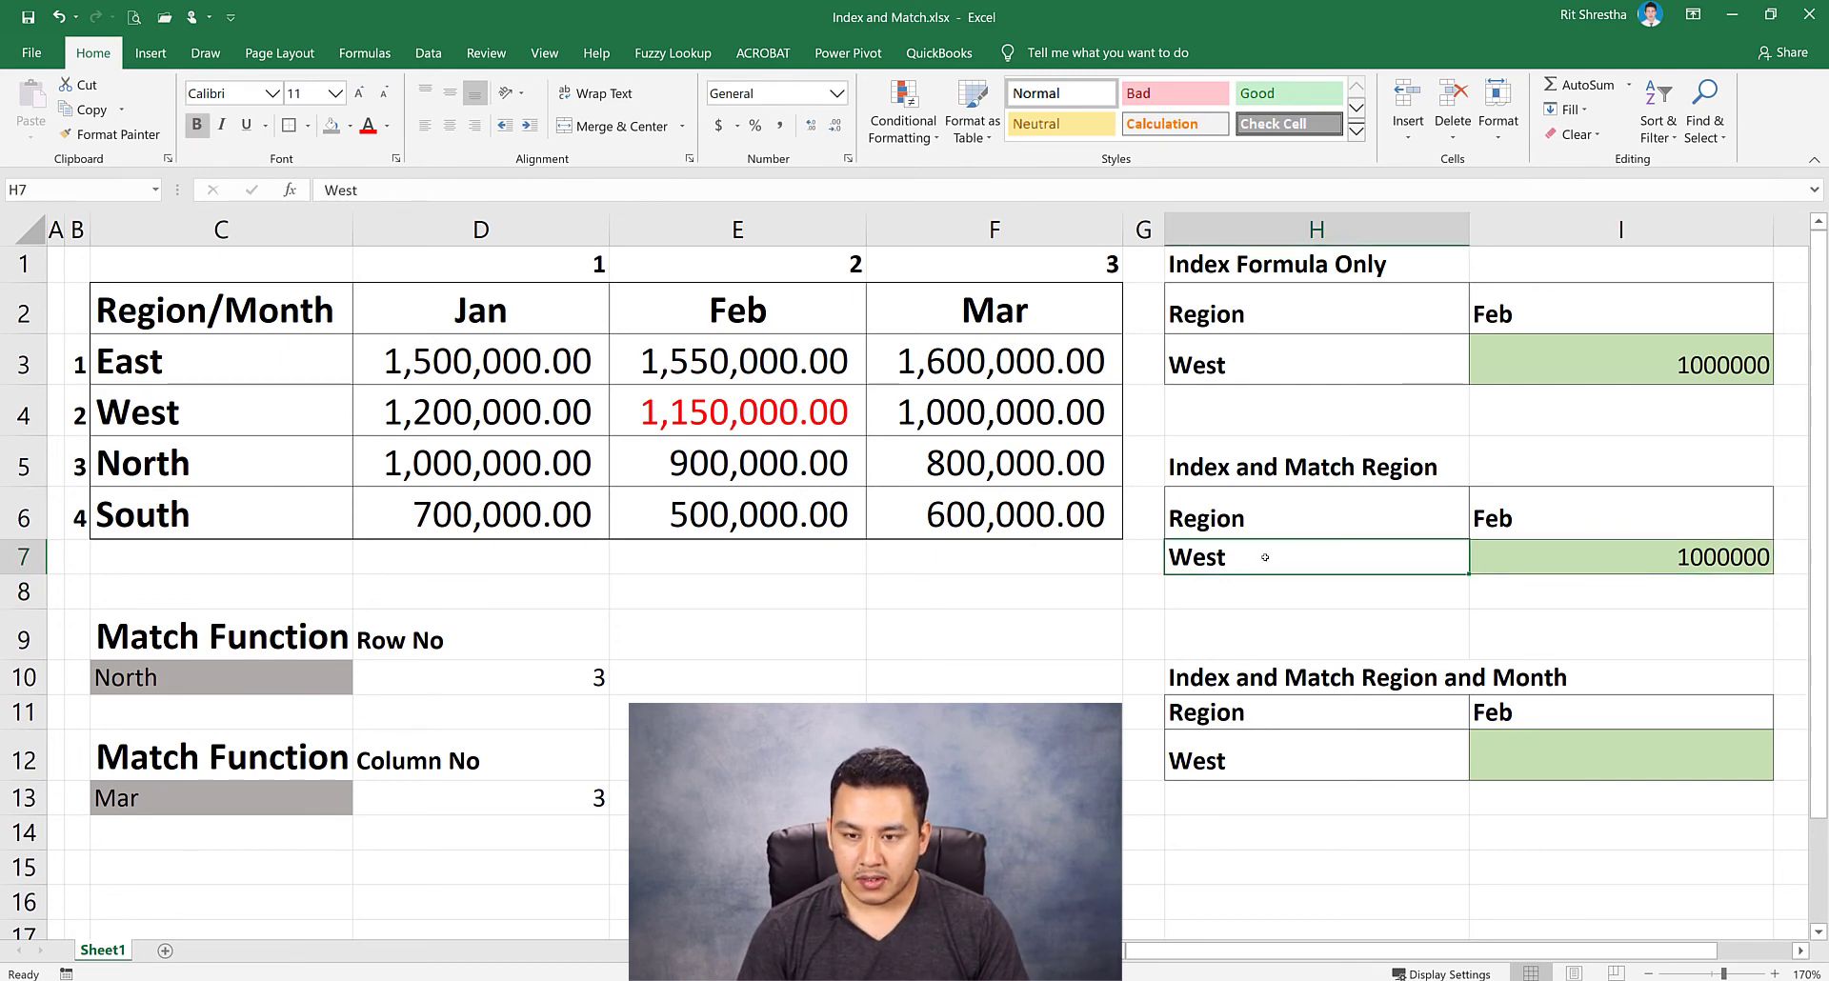
pyautogui.click(1531, 515)
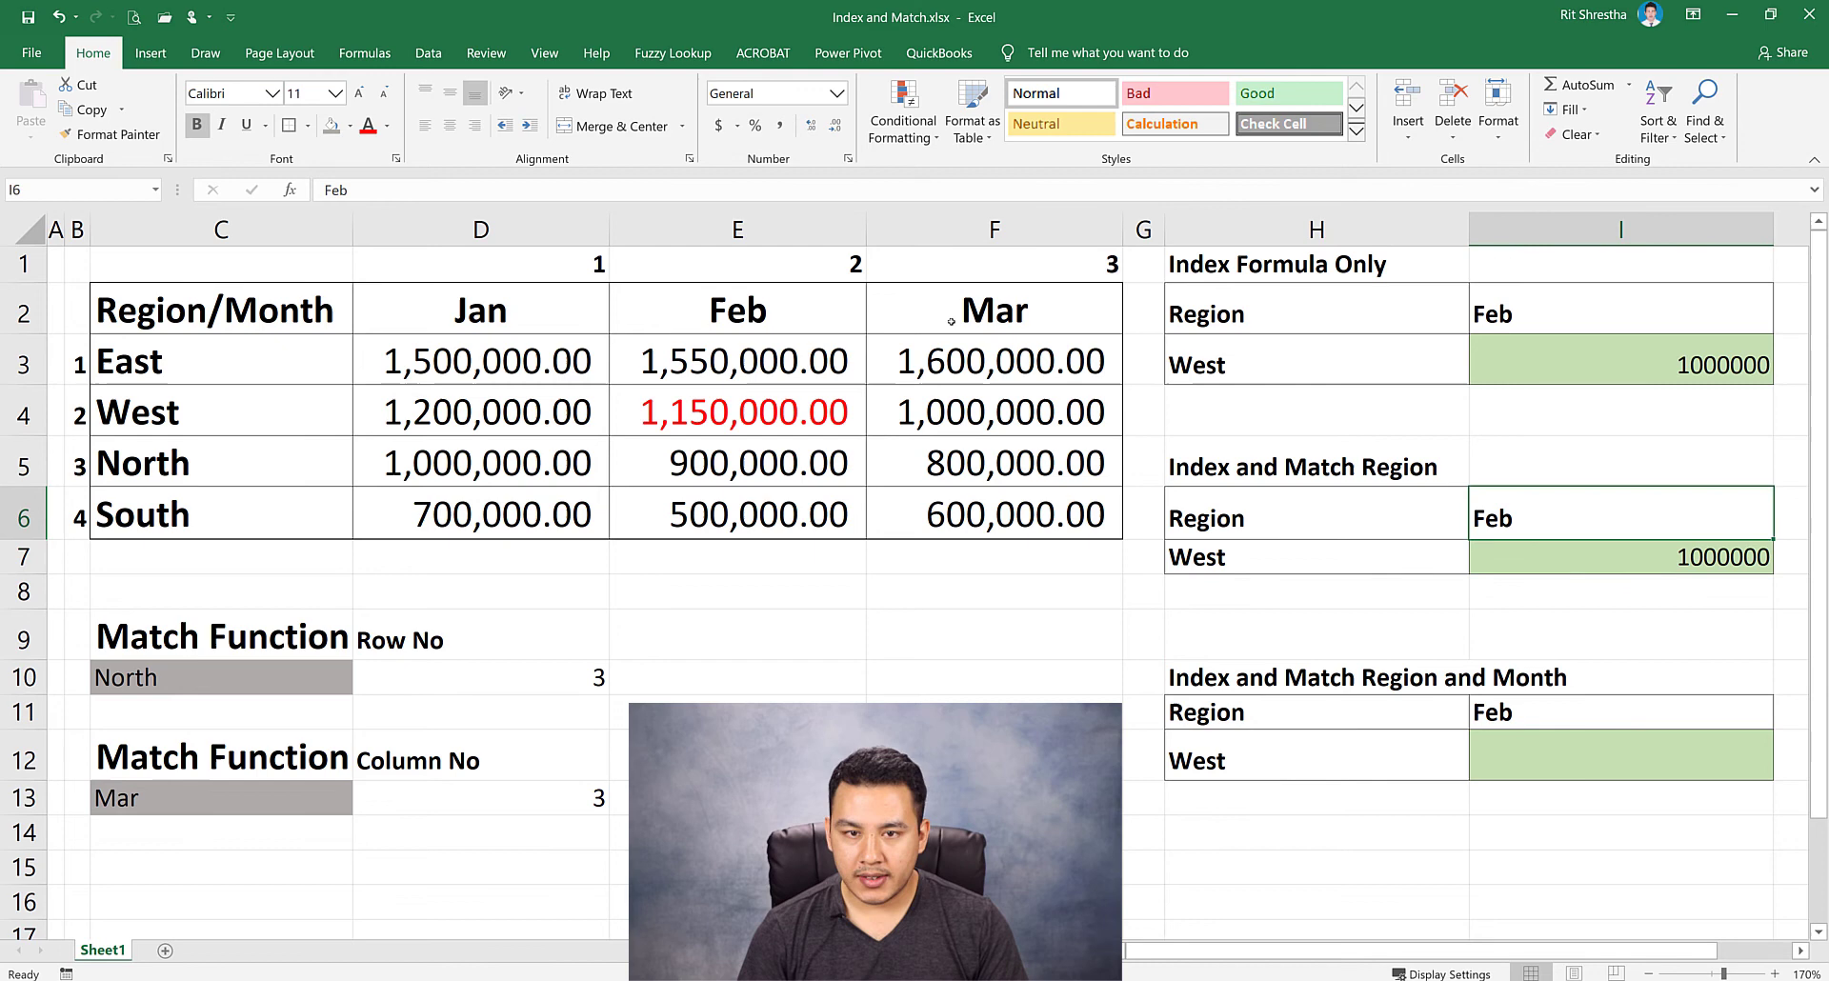
pyautogui.click(780, 270)
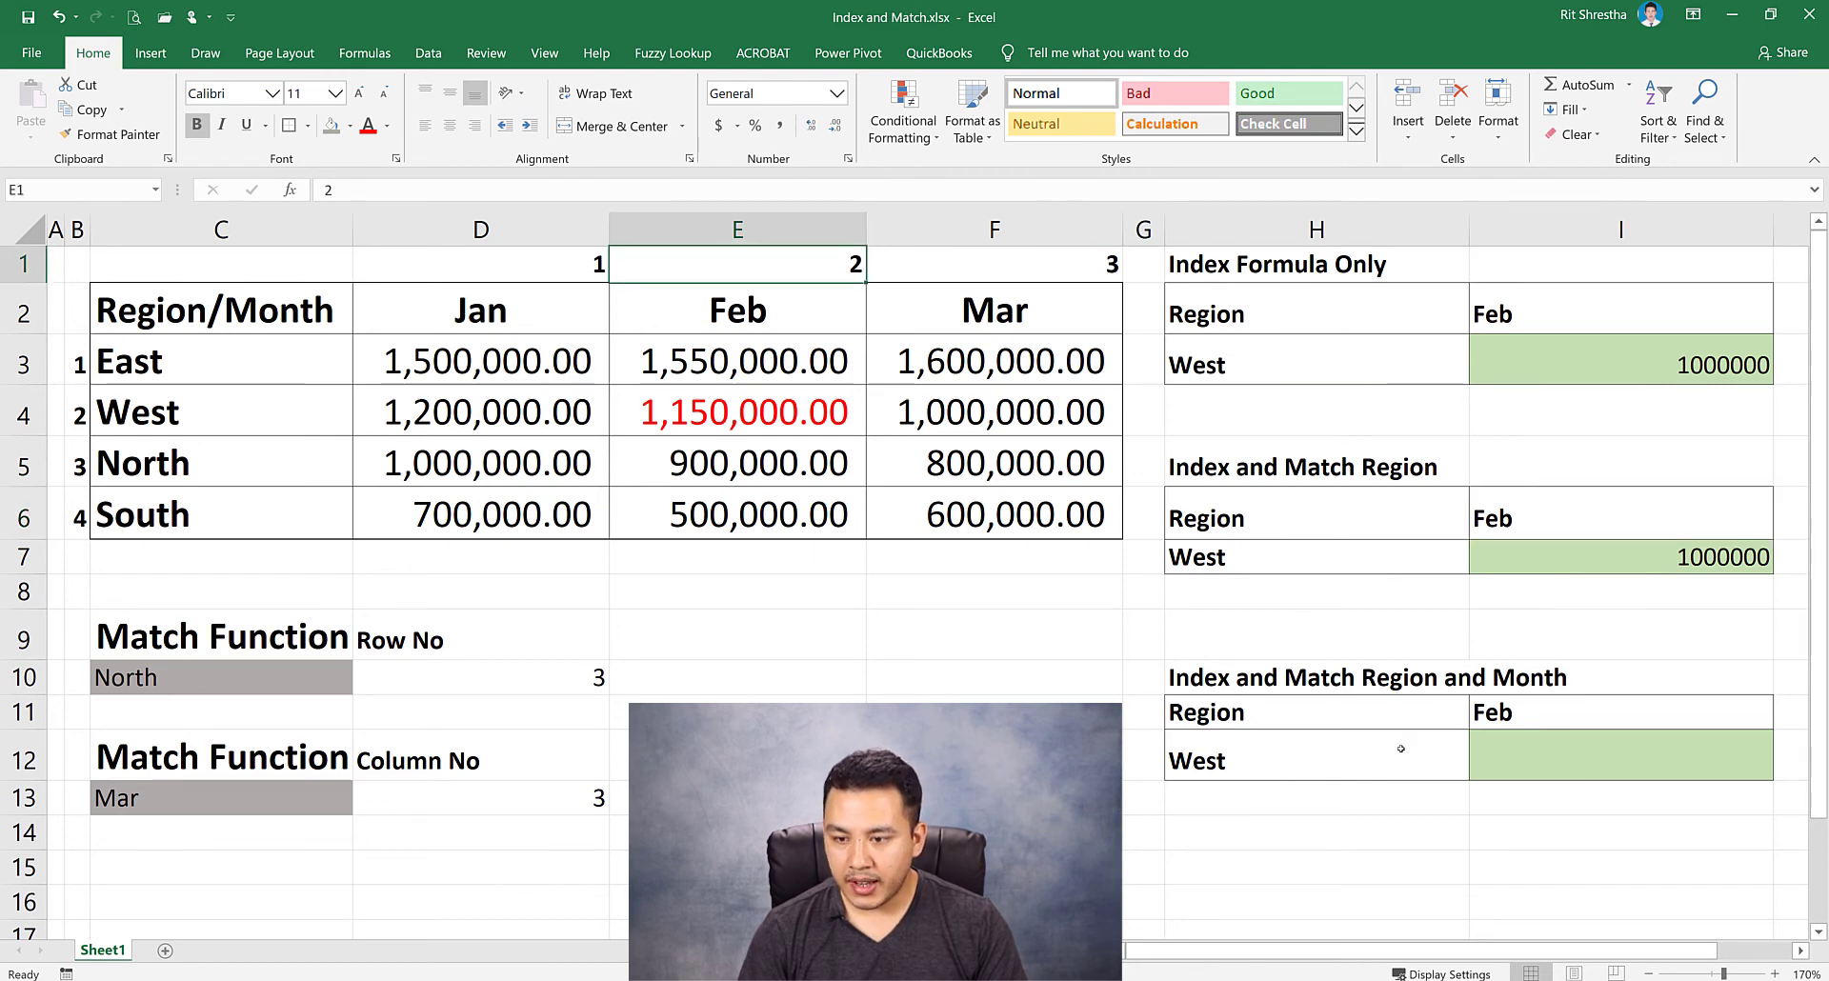
# Start an INDEX formula in I12 of the Index and Match Region and Month block with D3:F6 as the array.
pyautogui.click(1516, 752)
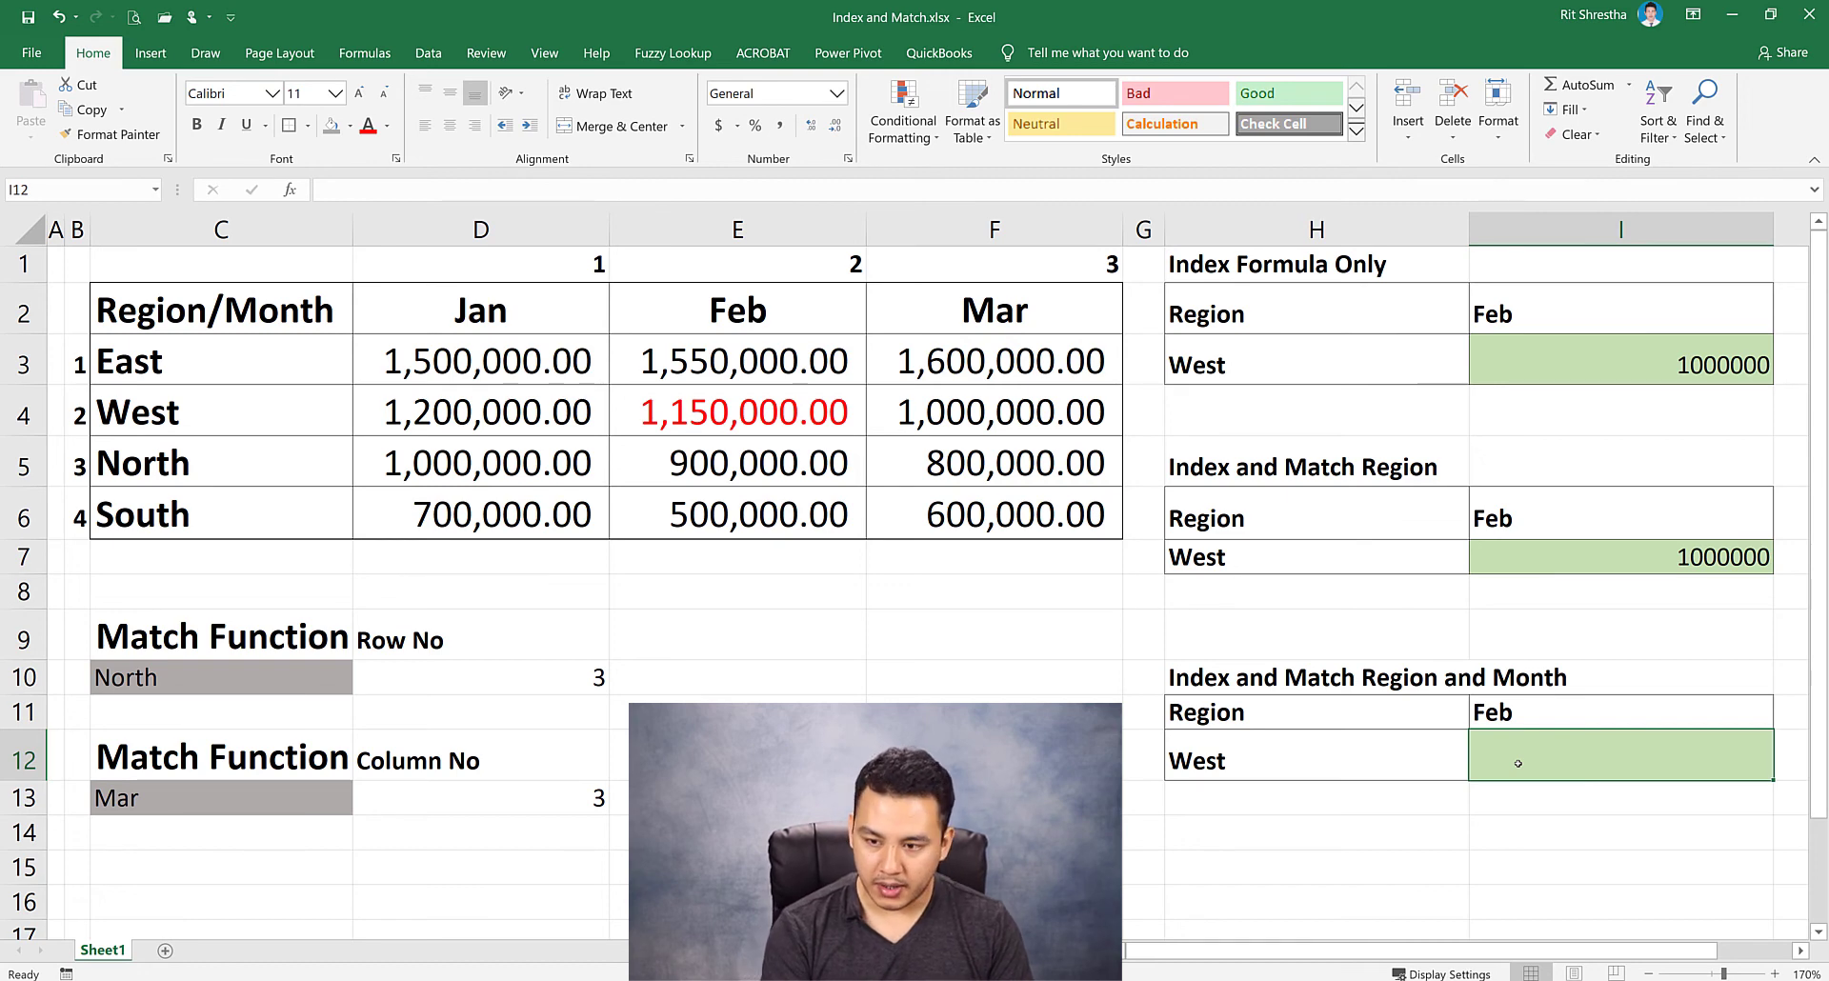
pyautogui.write('=inde')
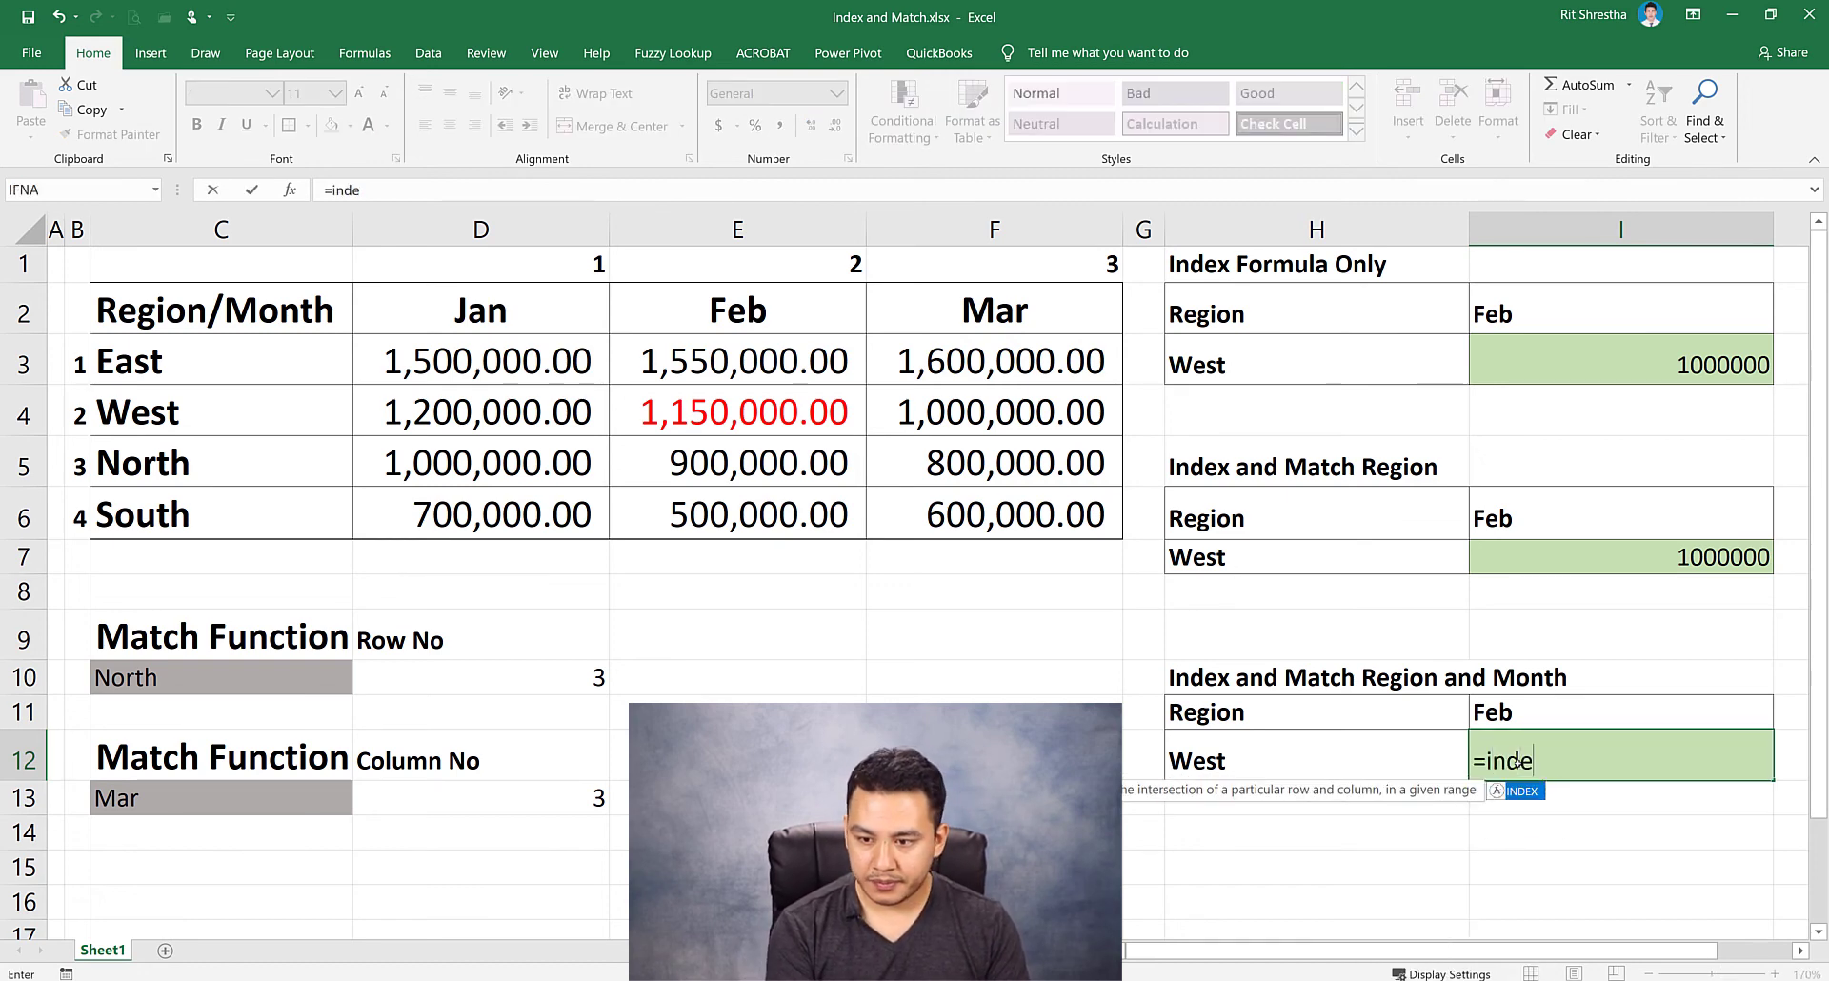
pyautogui.press('Tab')
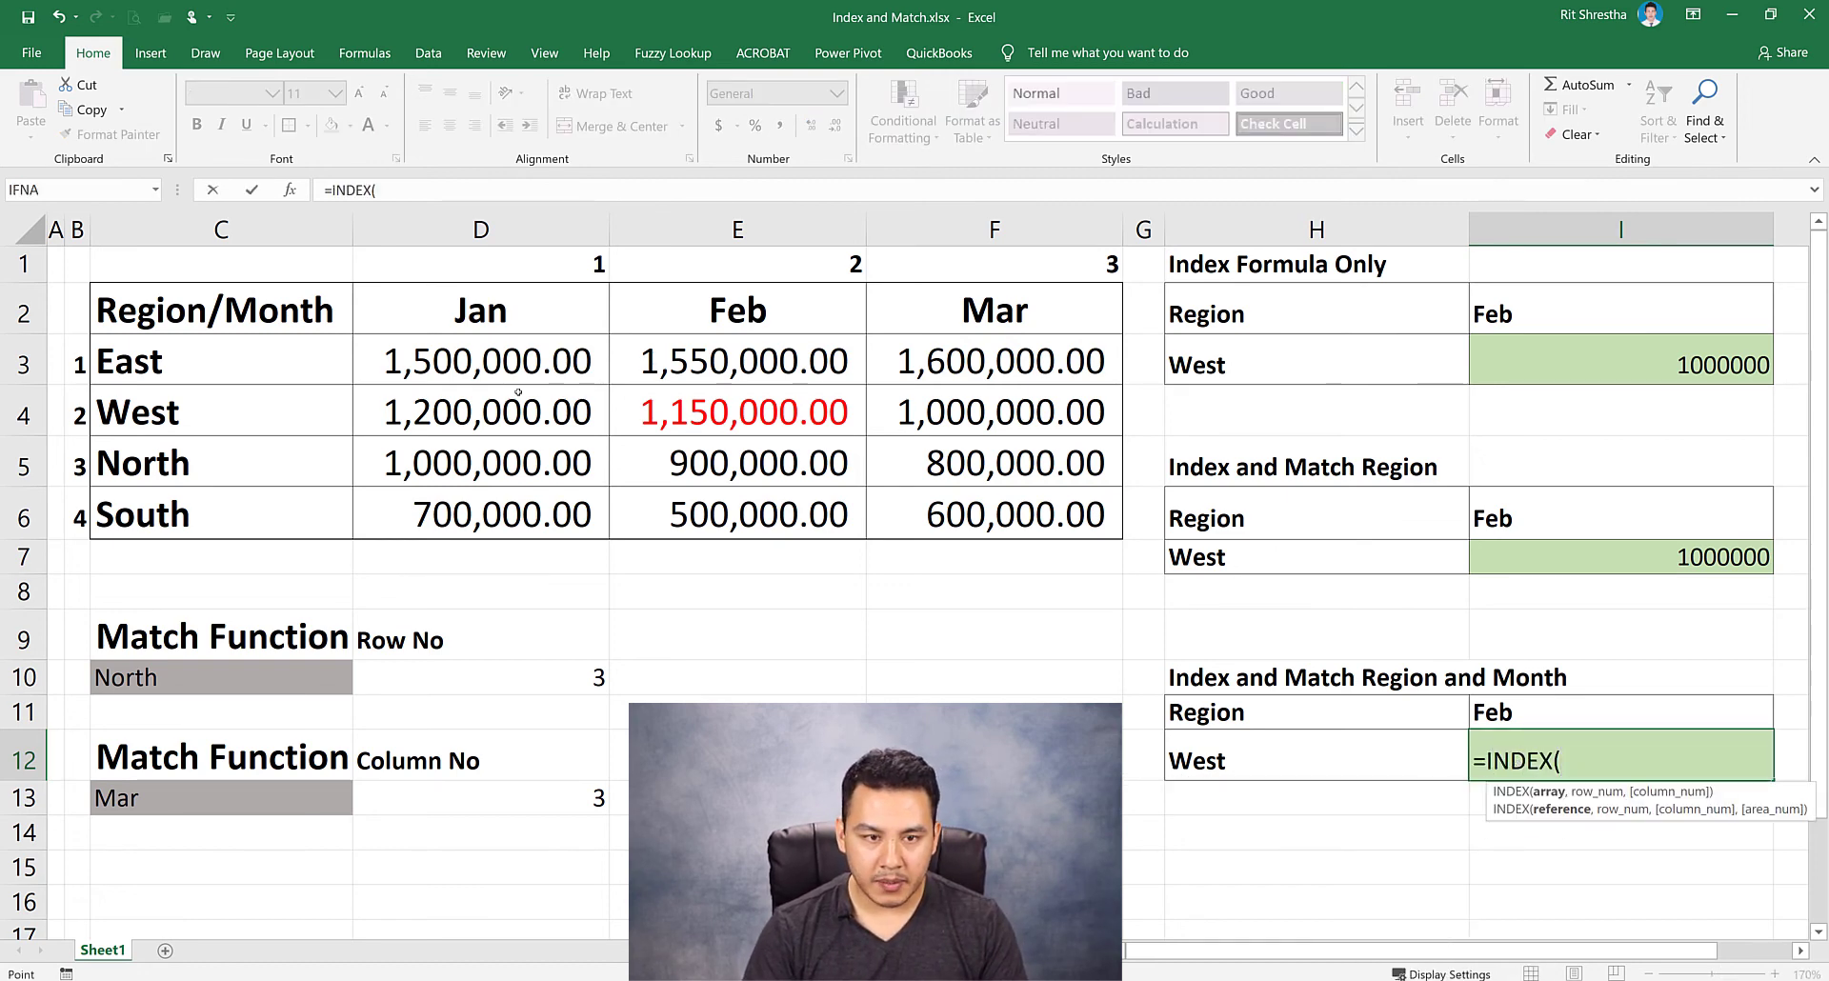
pyautogui.moveTo(519, 381); pyautogui.dragTo(1096, 524)
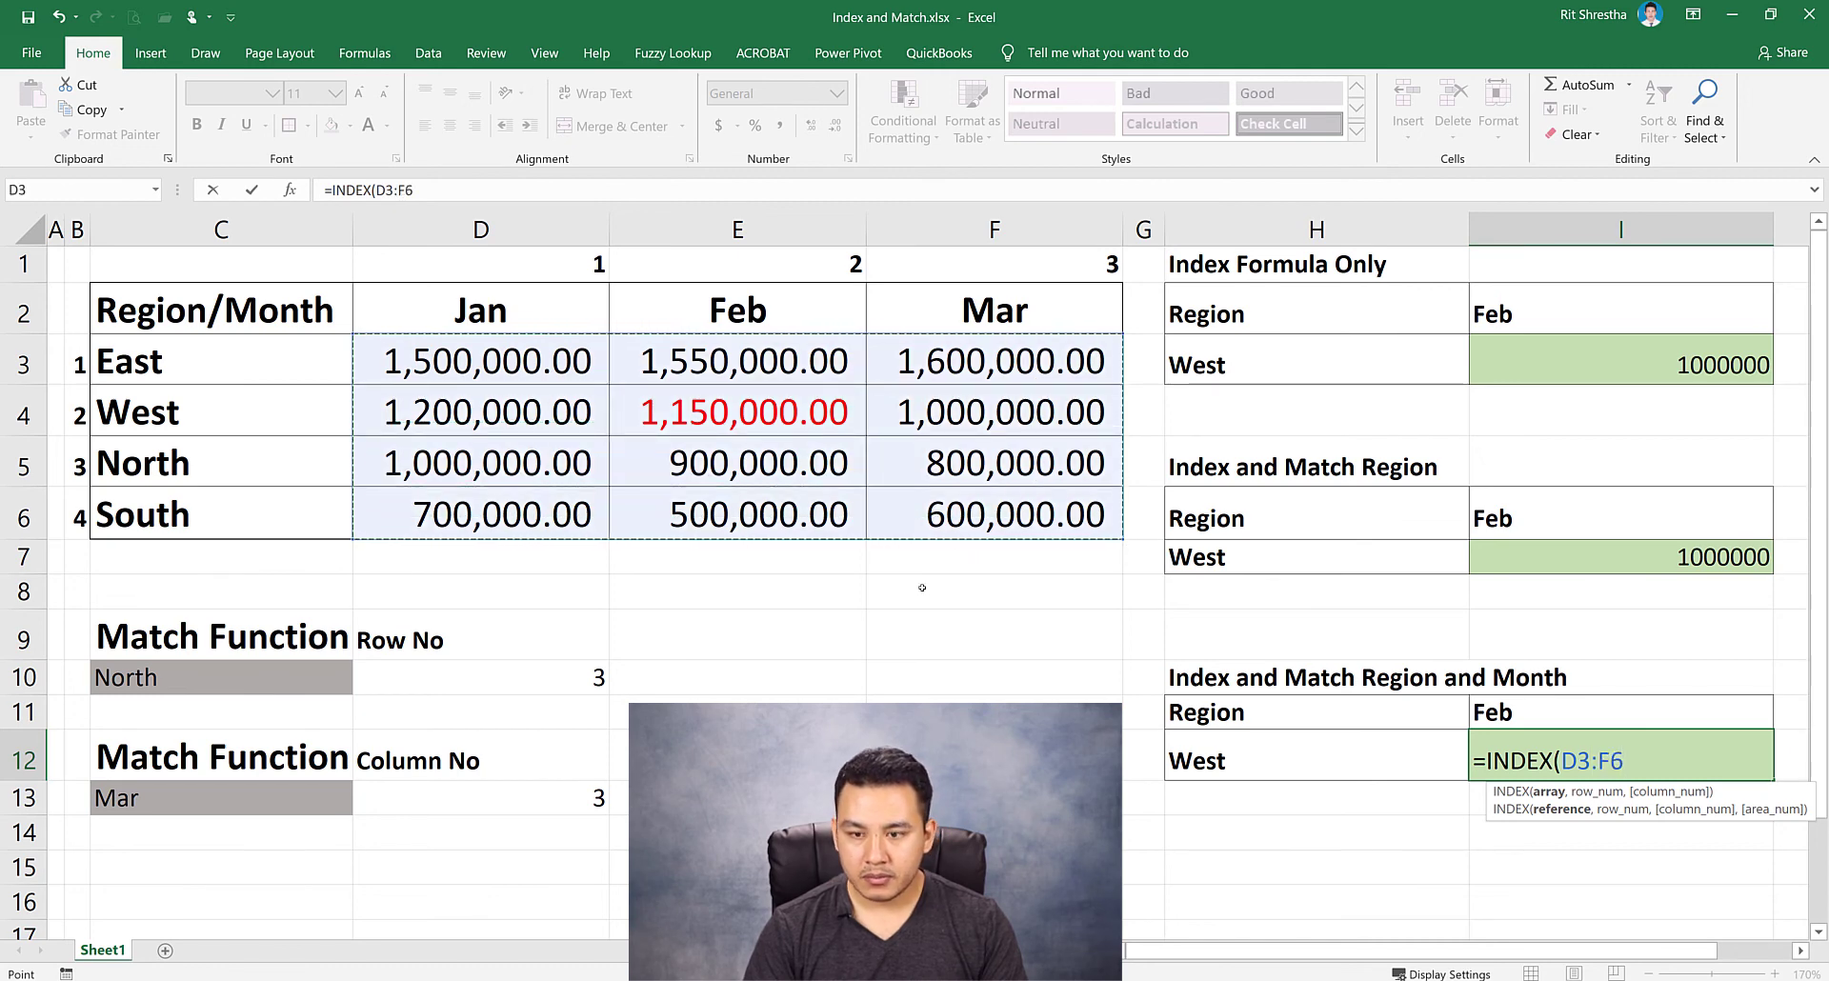
pyautogui.write(',')
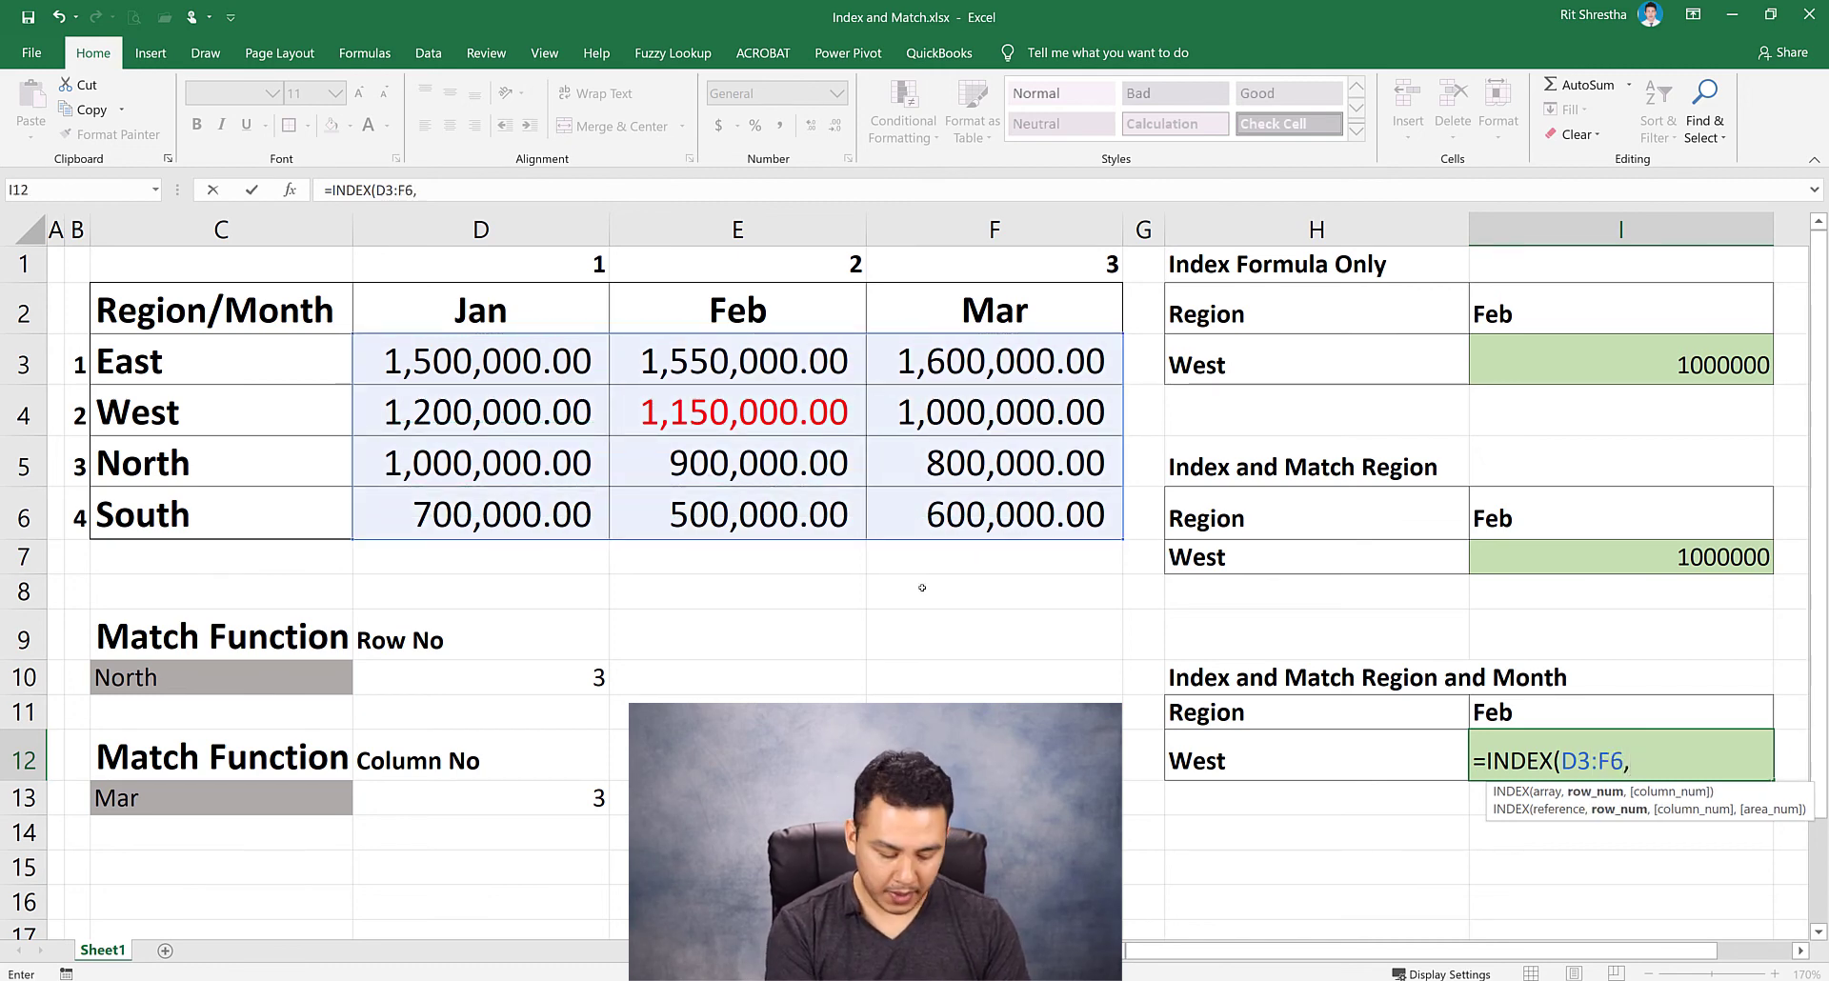
# Supply the row number in I12's INDEX formula with MATCH(H12,C3:C6,0), using an exact match.
pyautogui.write('match')
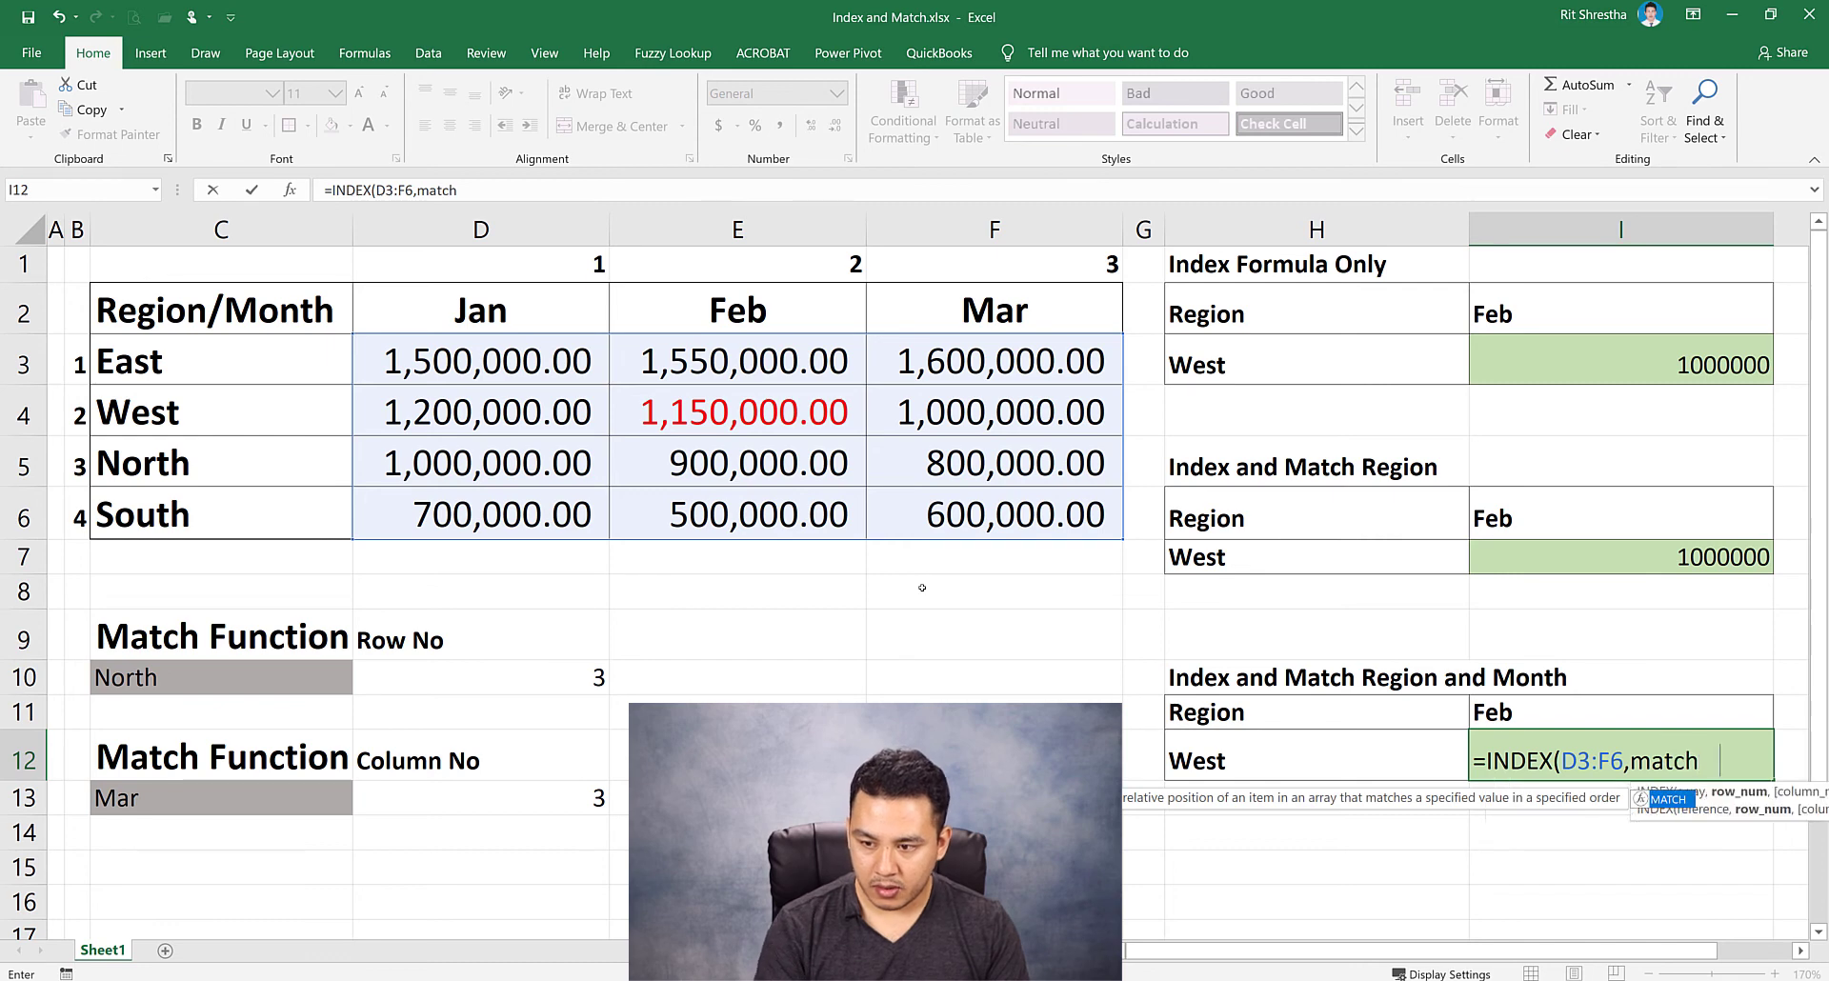
pyautogui.press('Tab')
pyautogui.click(1258, 763)
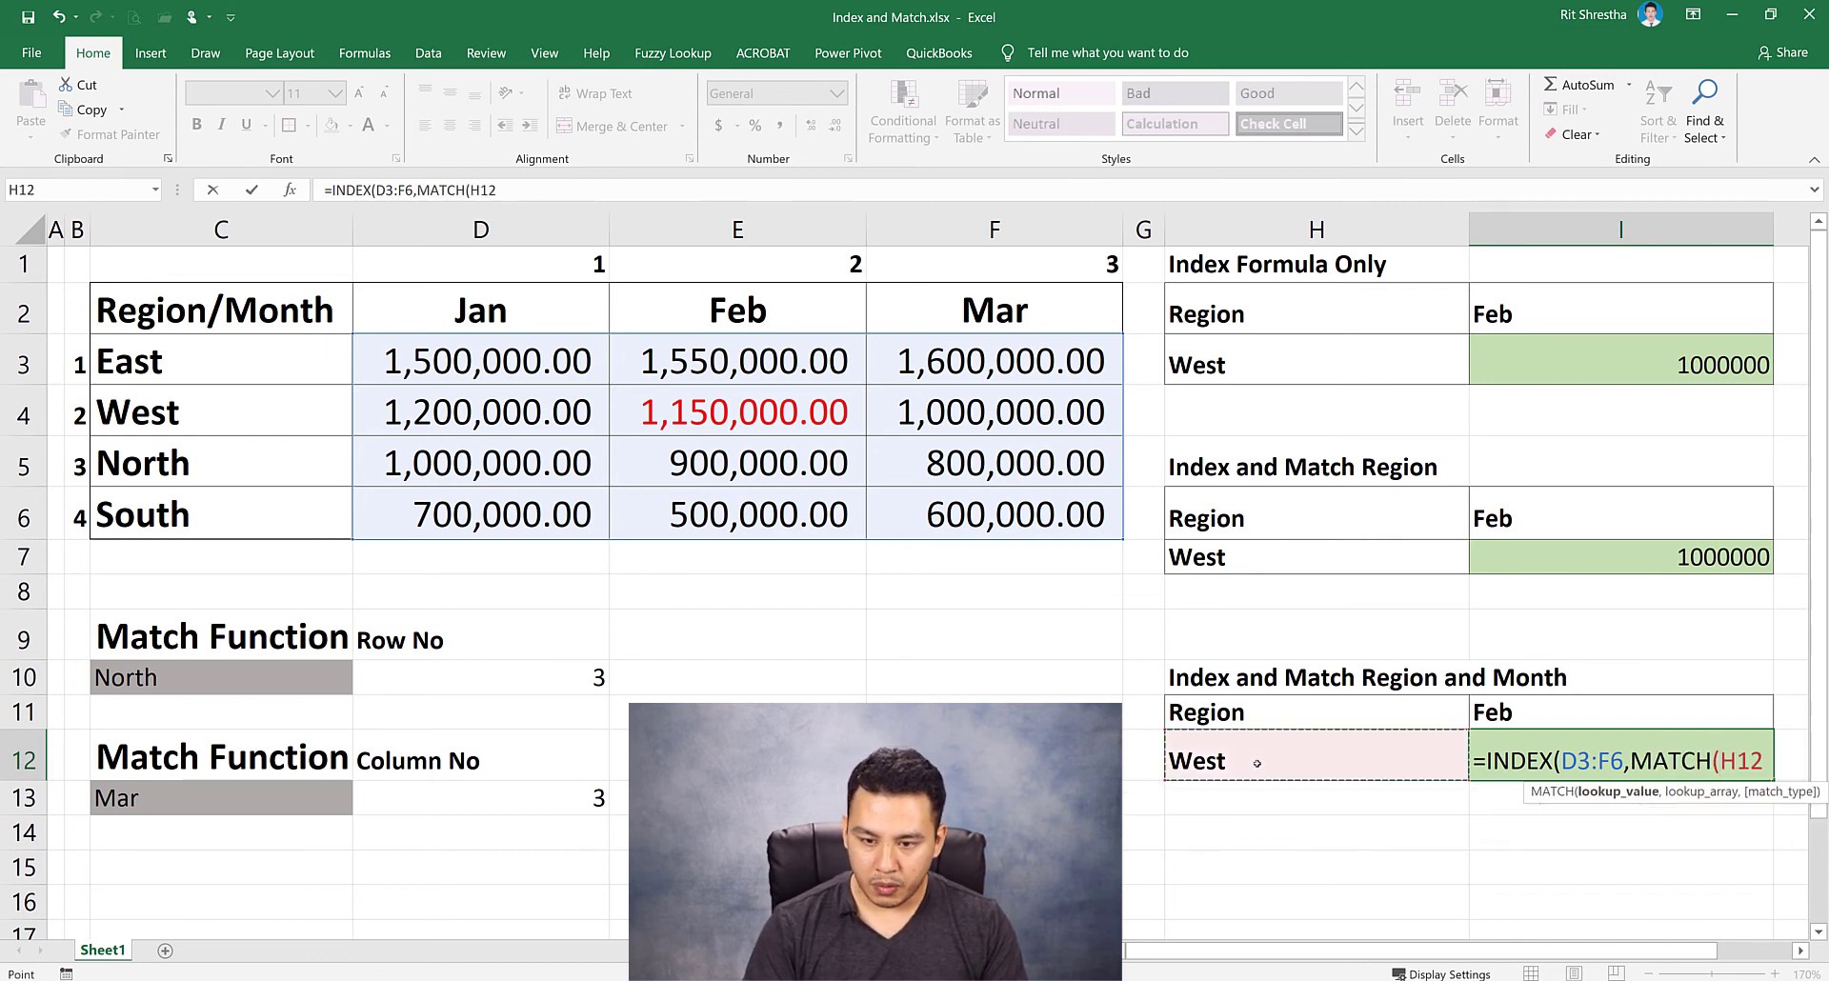
pyautogui.write(',')
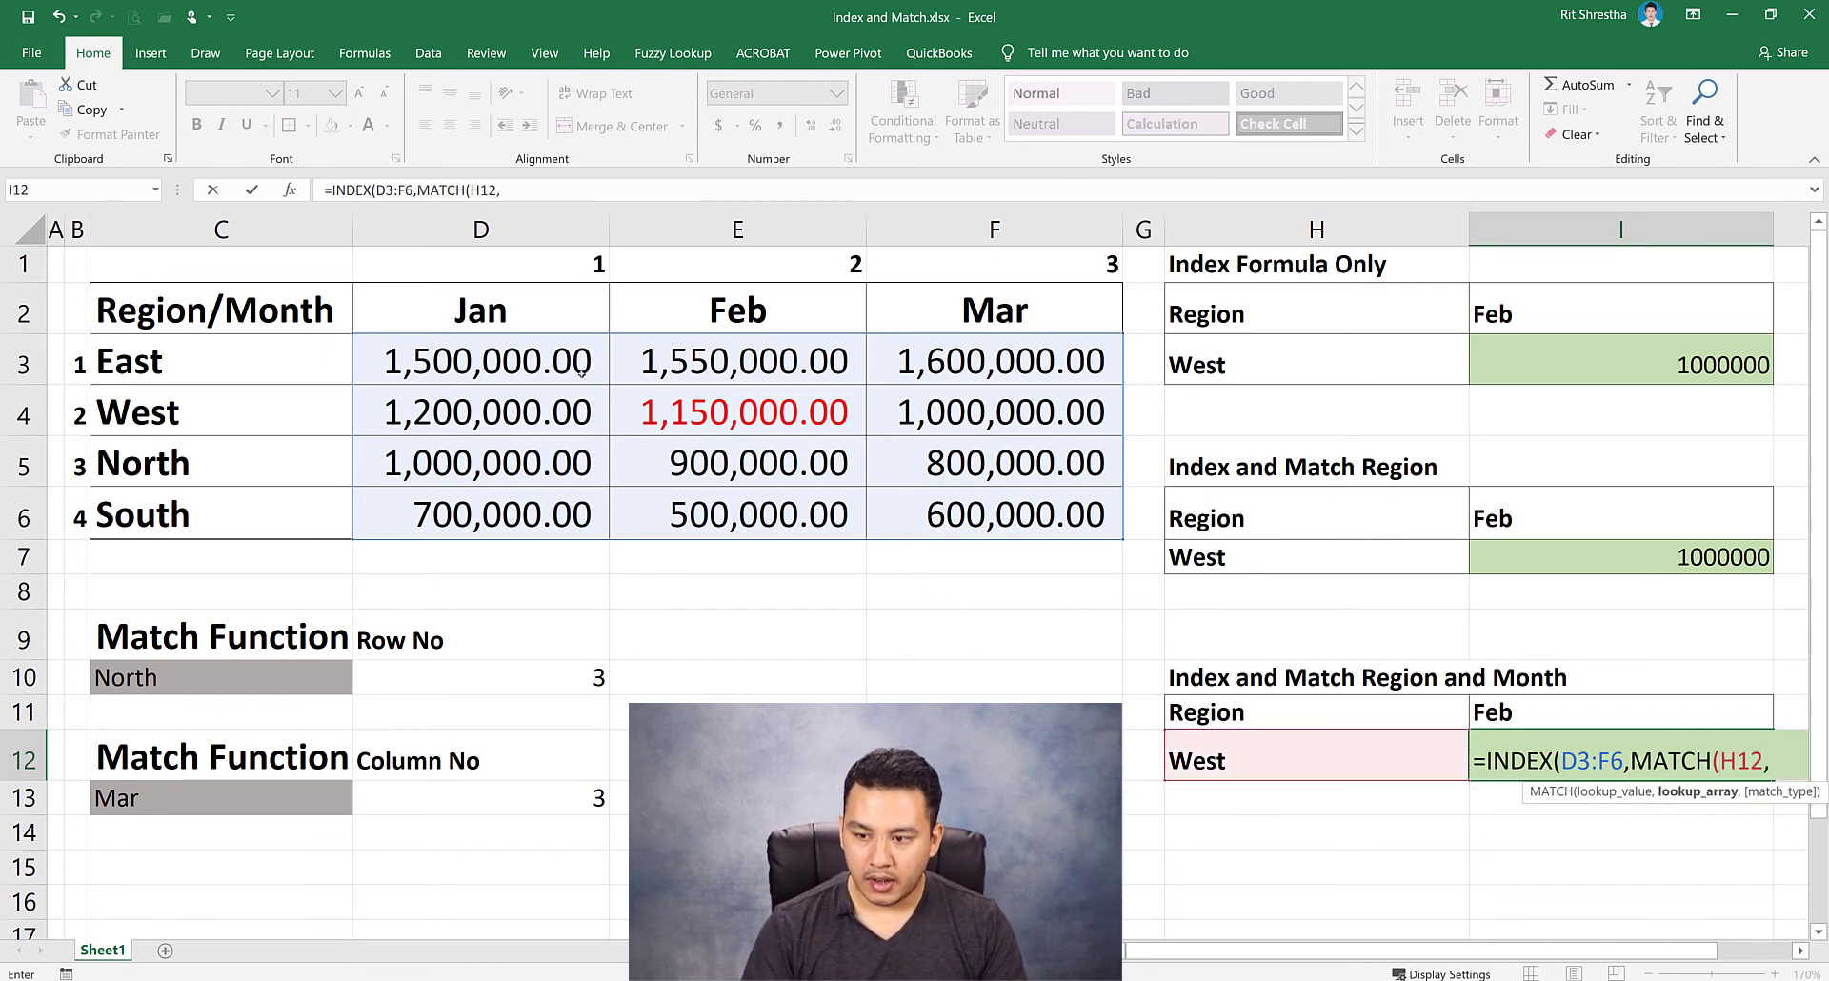
pyautogui.moveTo(143, 366); pyautogui.dragTo(153, 514)
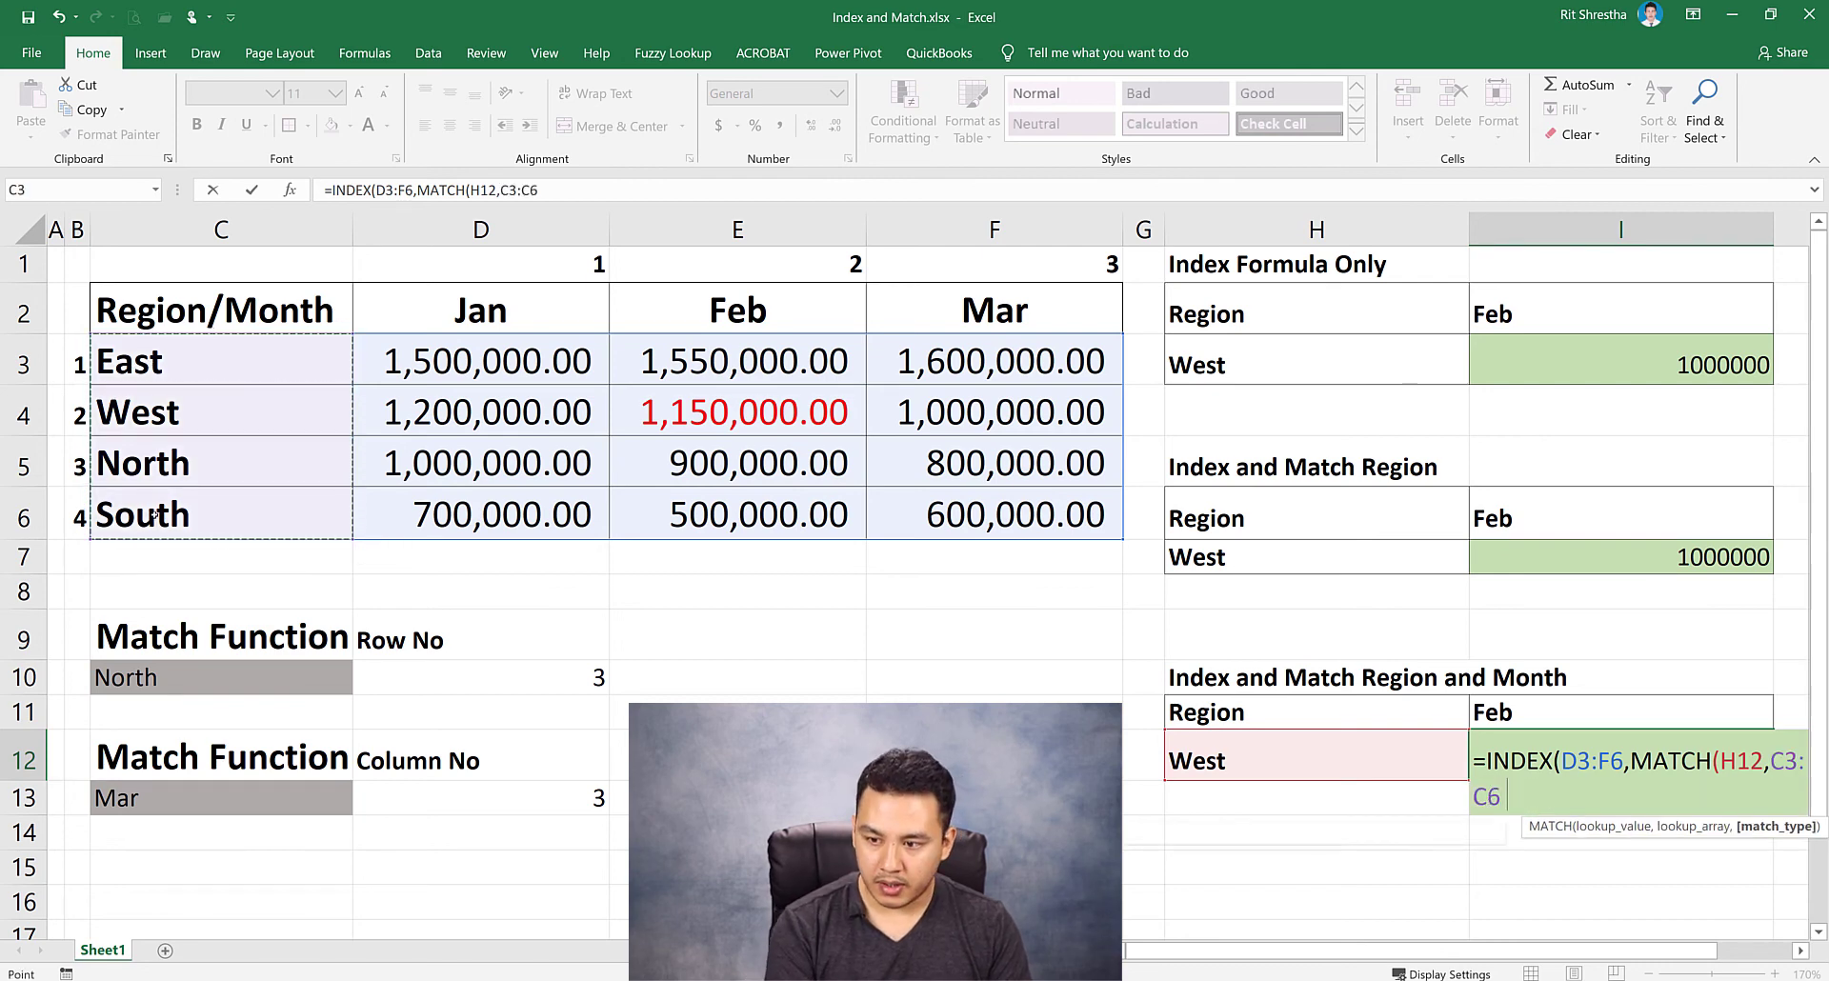
pyautogui.write(',0')
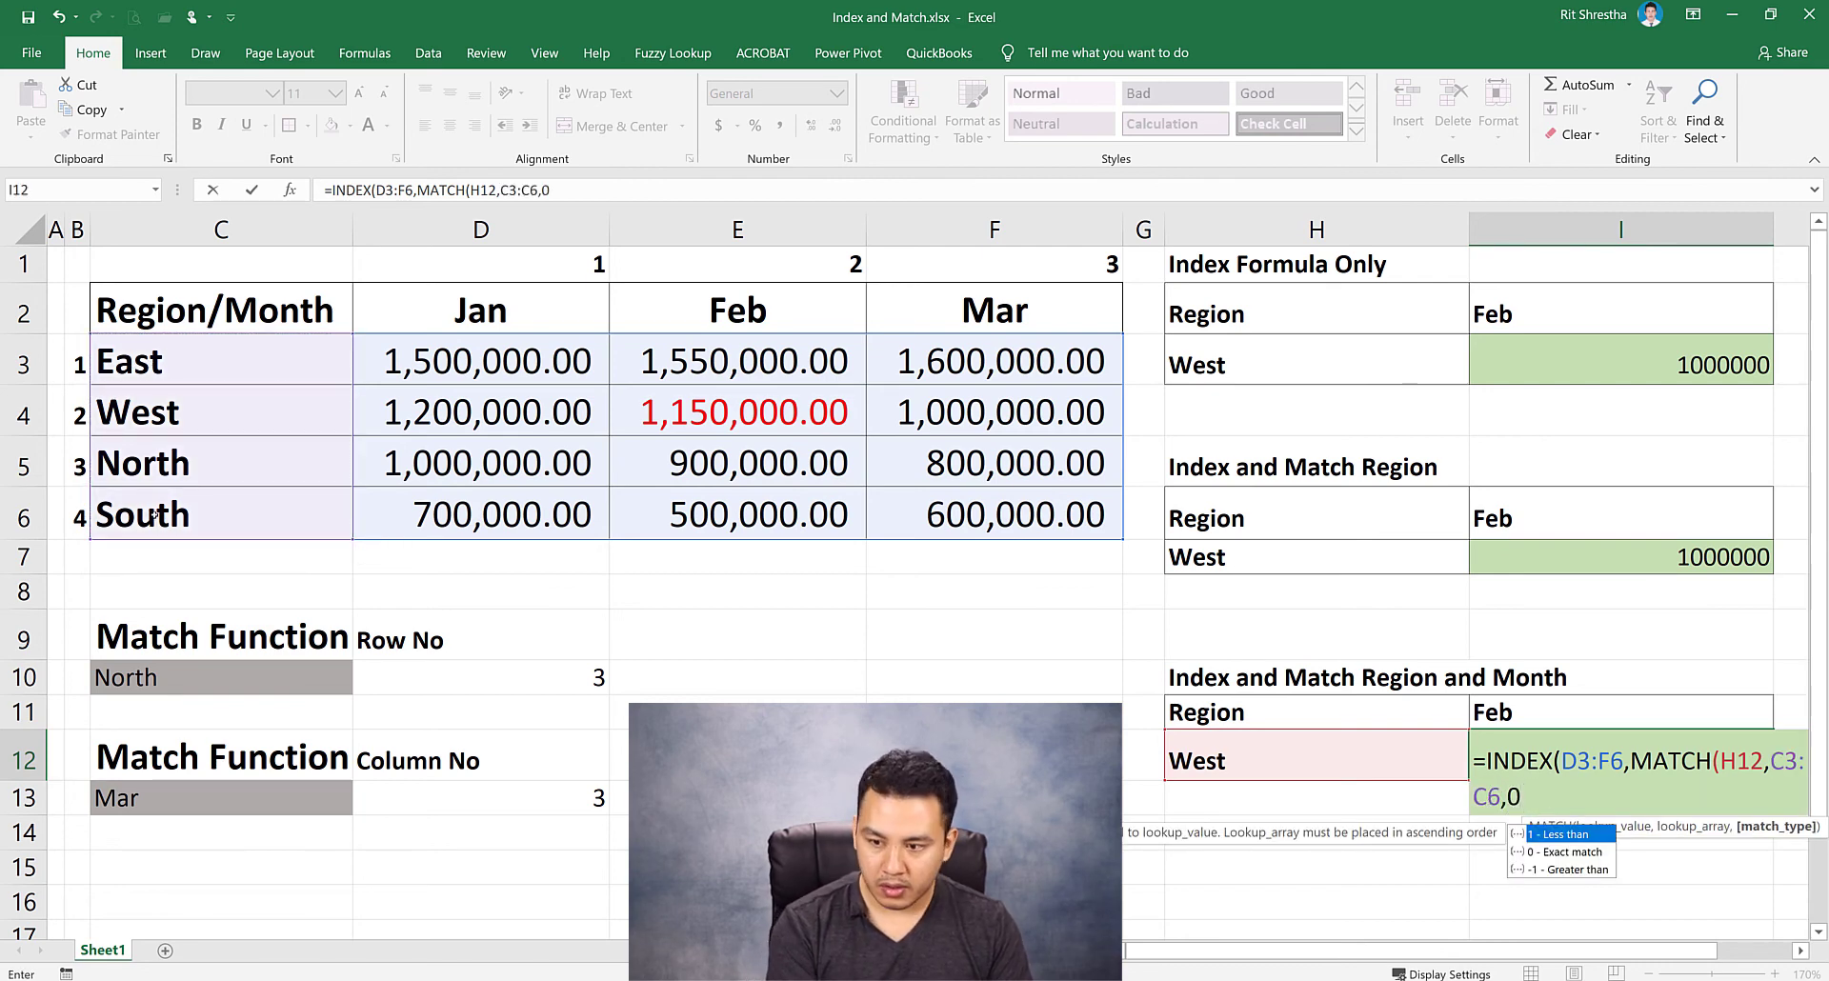
pyautogui.write(')')
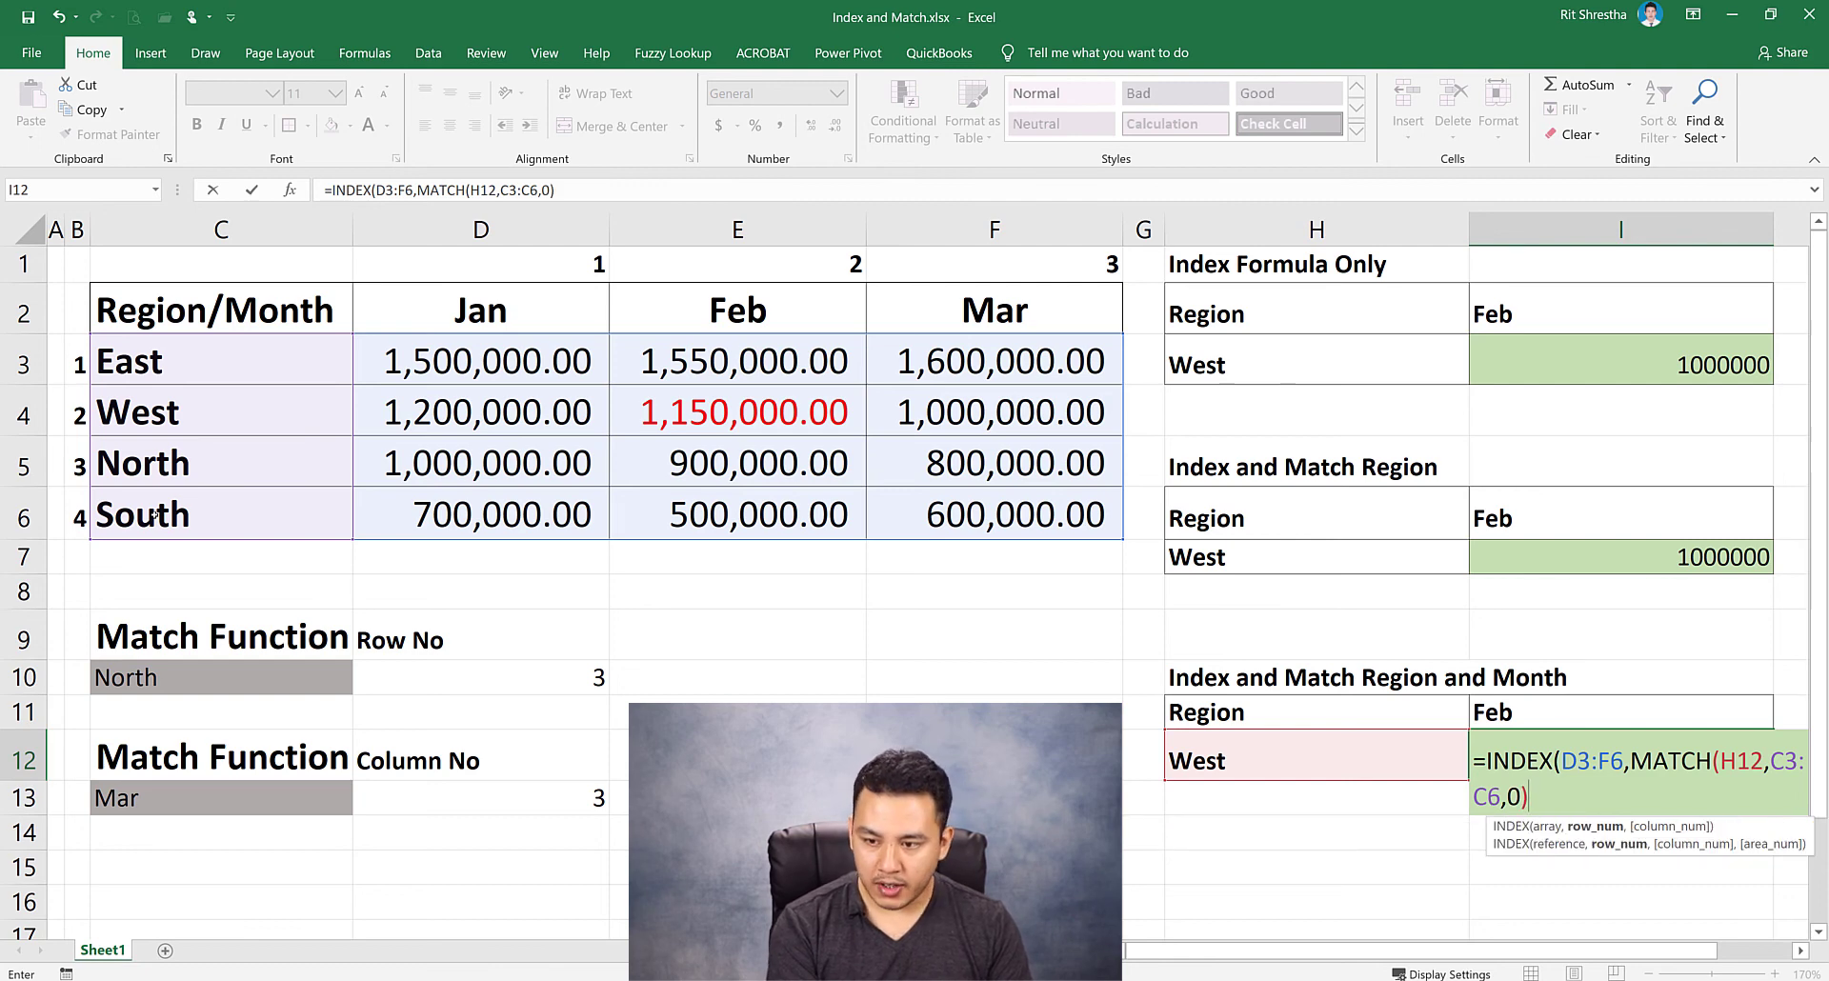
# Supply the column number in I12's INDEX formula with MATCH(I11,D2:F2,0) and enter it, accepting the closing-parenthesis correction.
pyautogui.write(',')
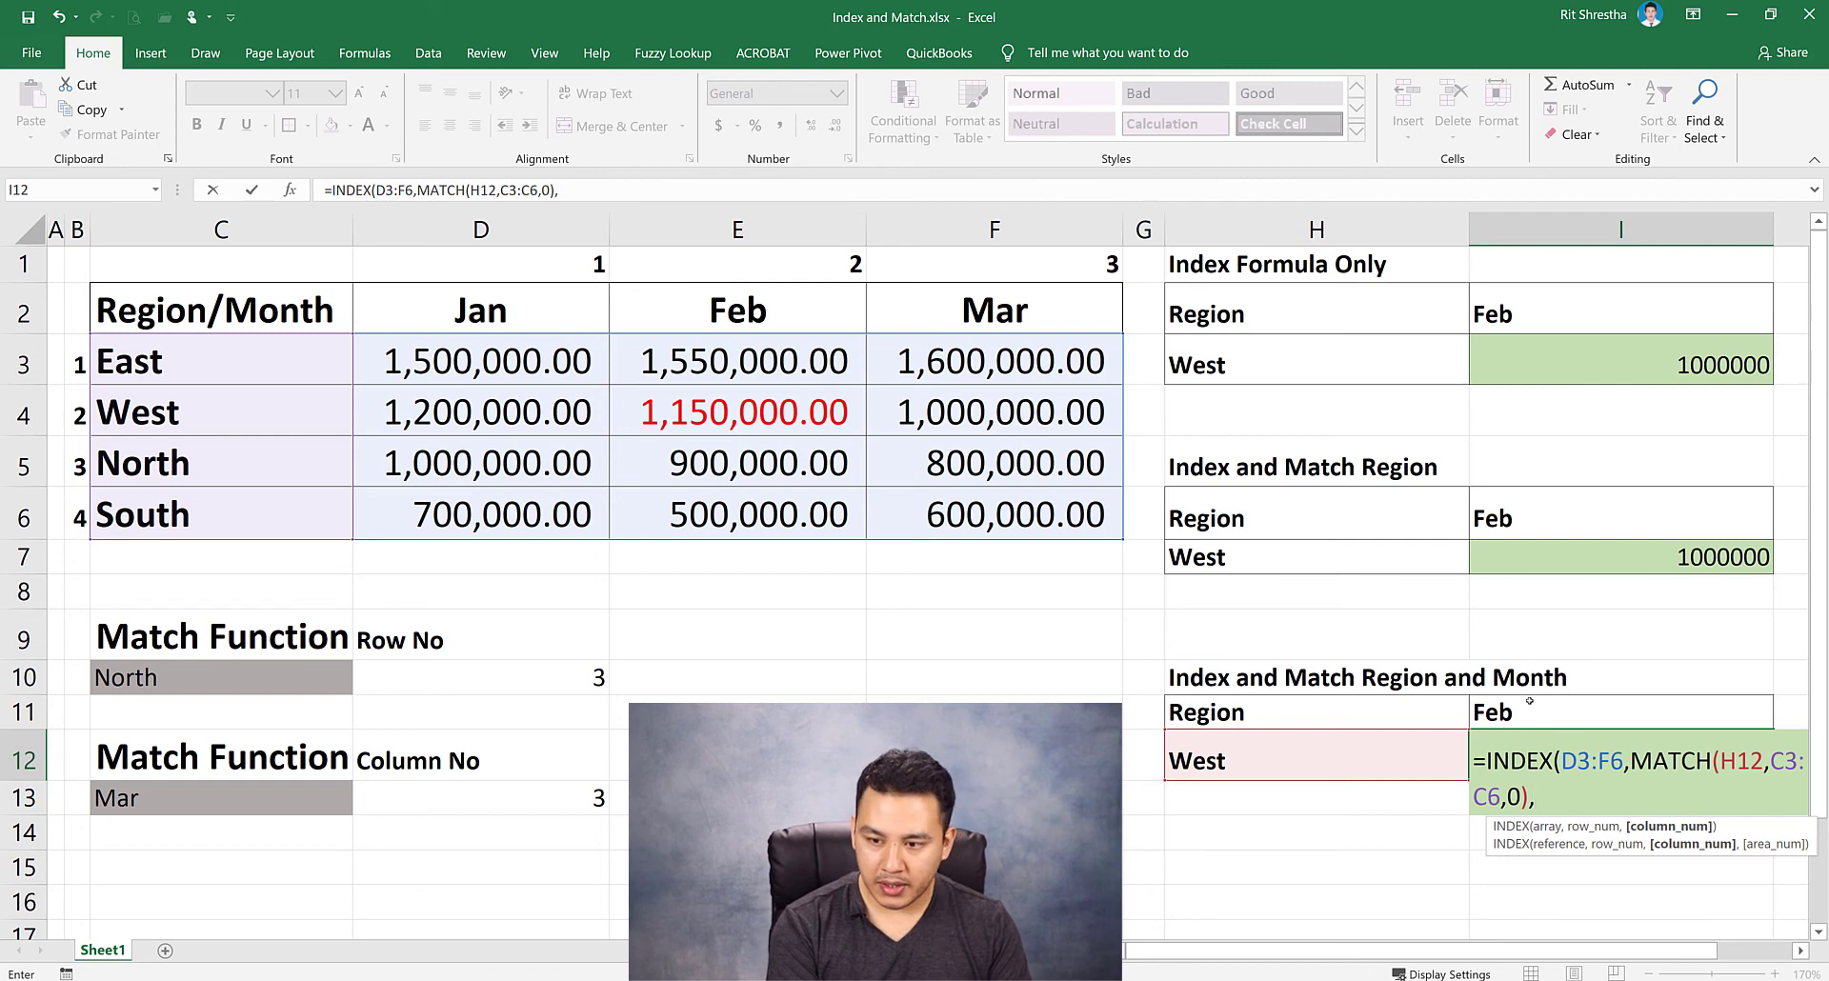
pyautogui.write('mat')
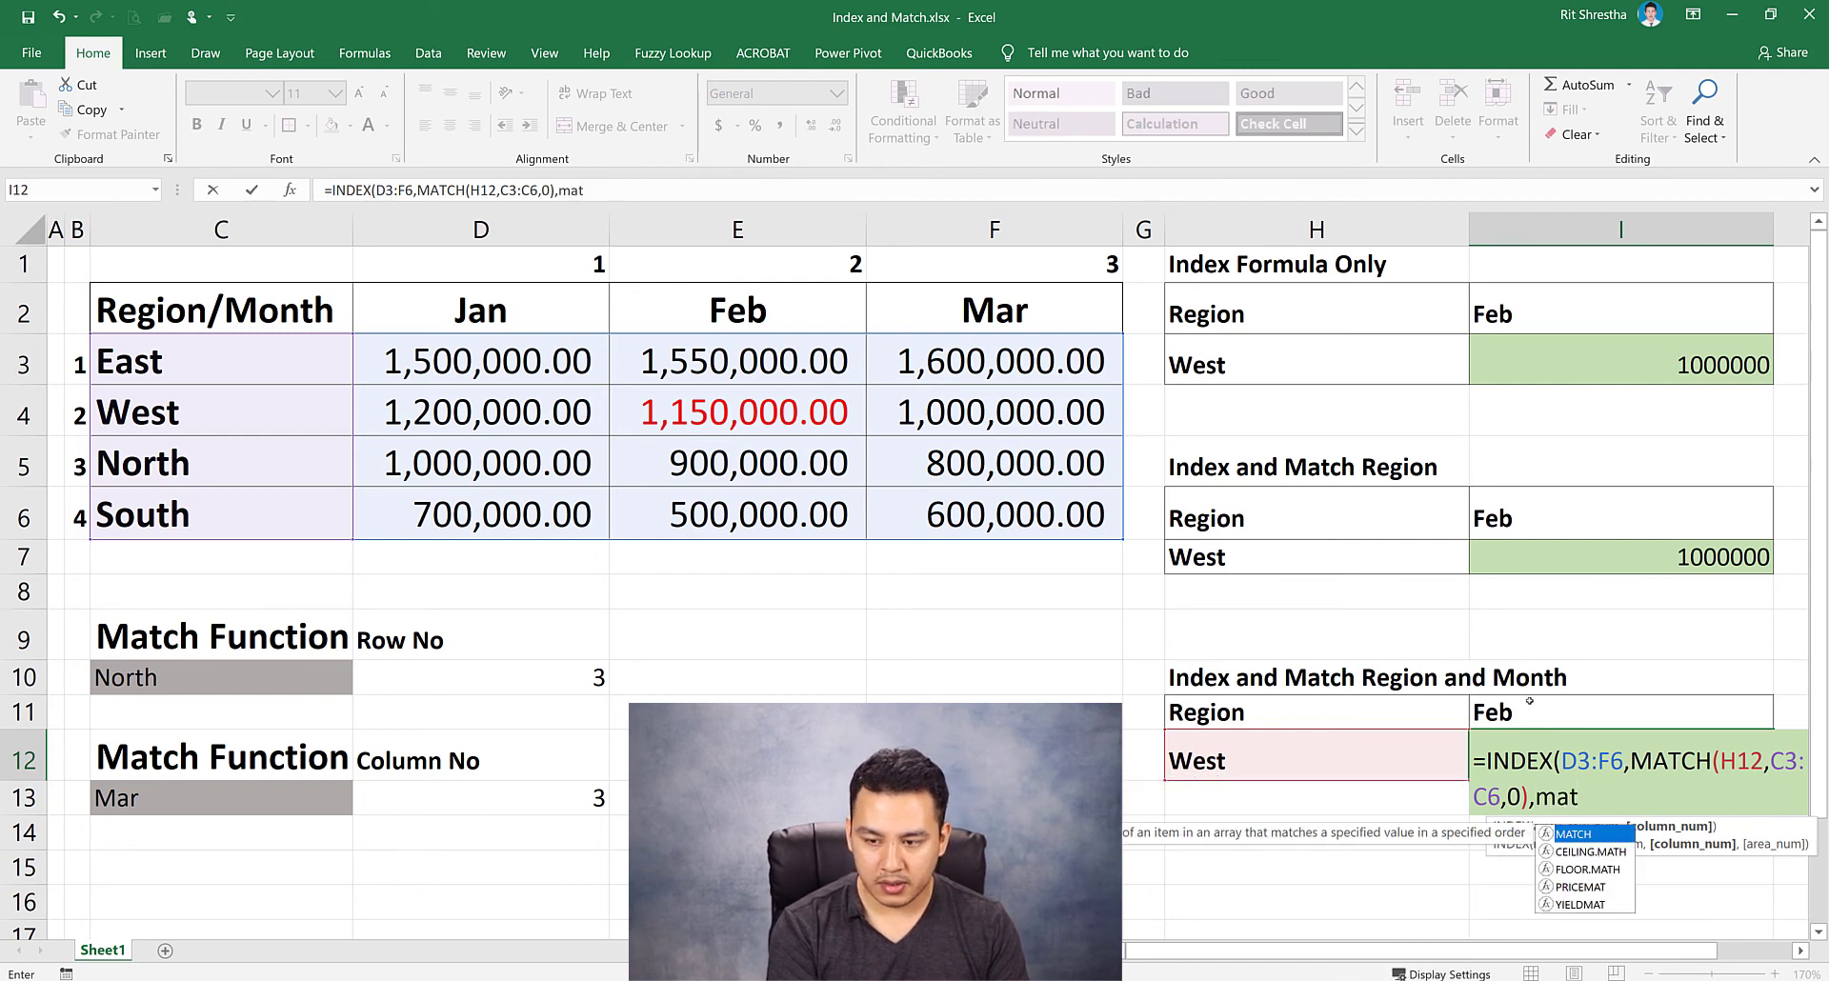
pyautogui.press('Tab')
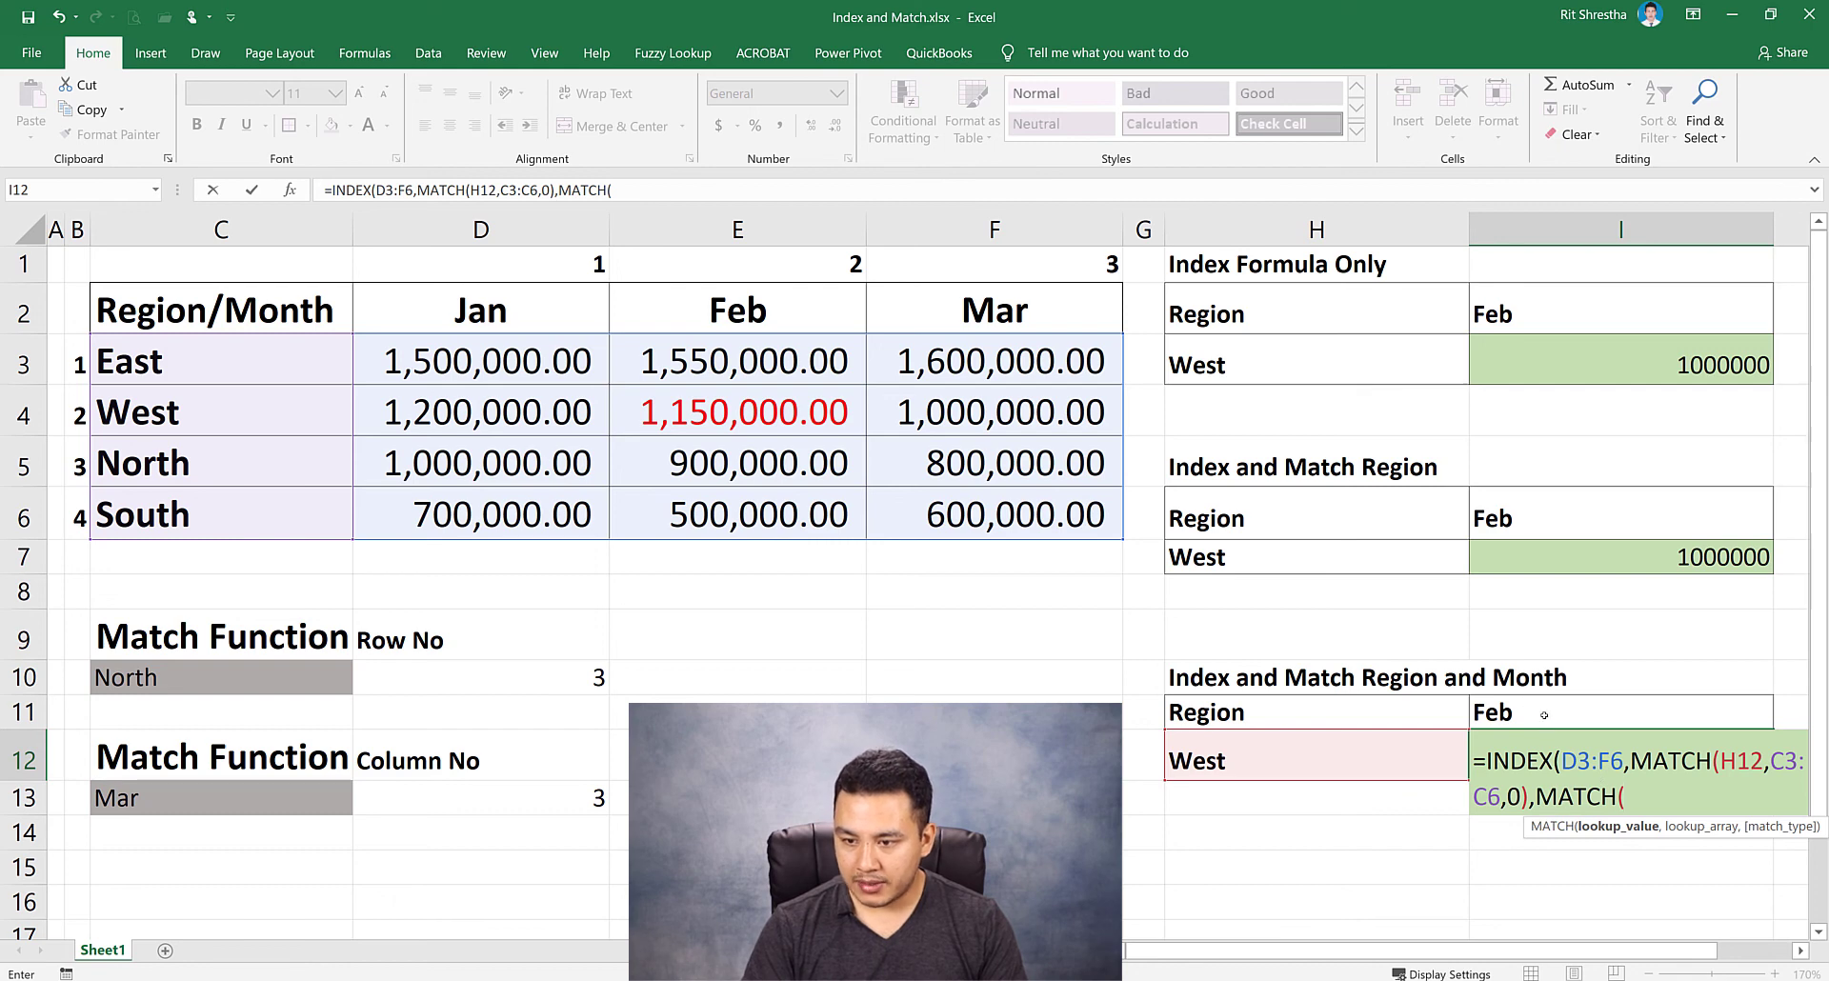
pyautogui.click(1544, 714)
pyautogui.write(',')
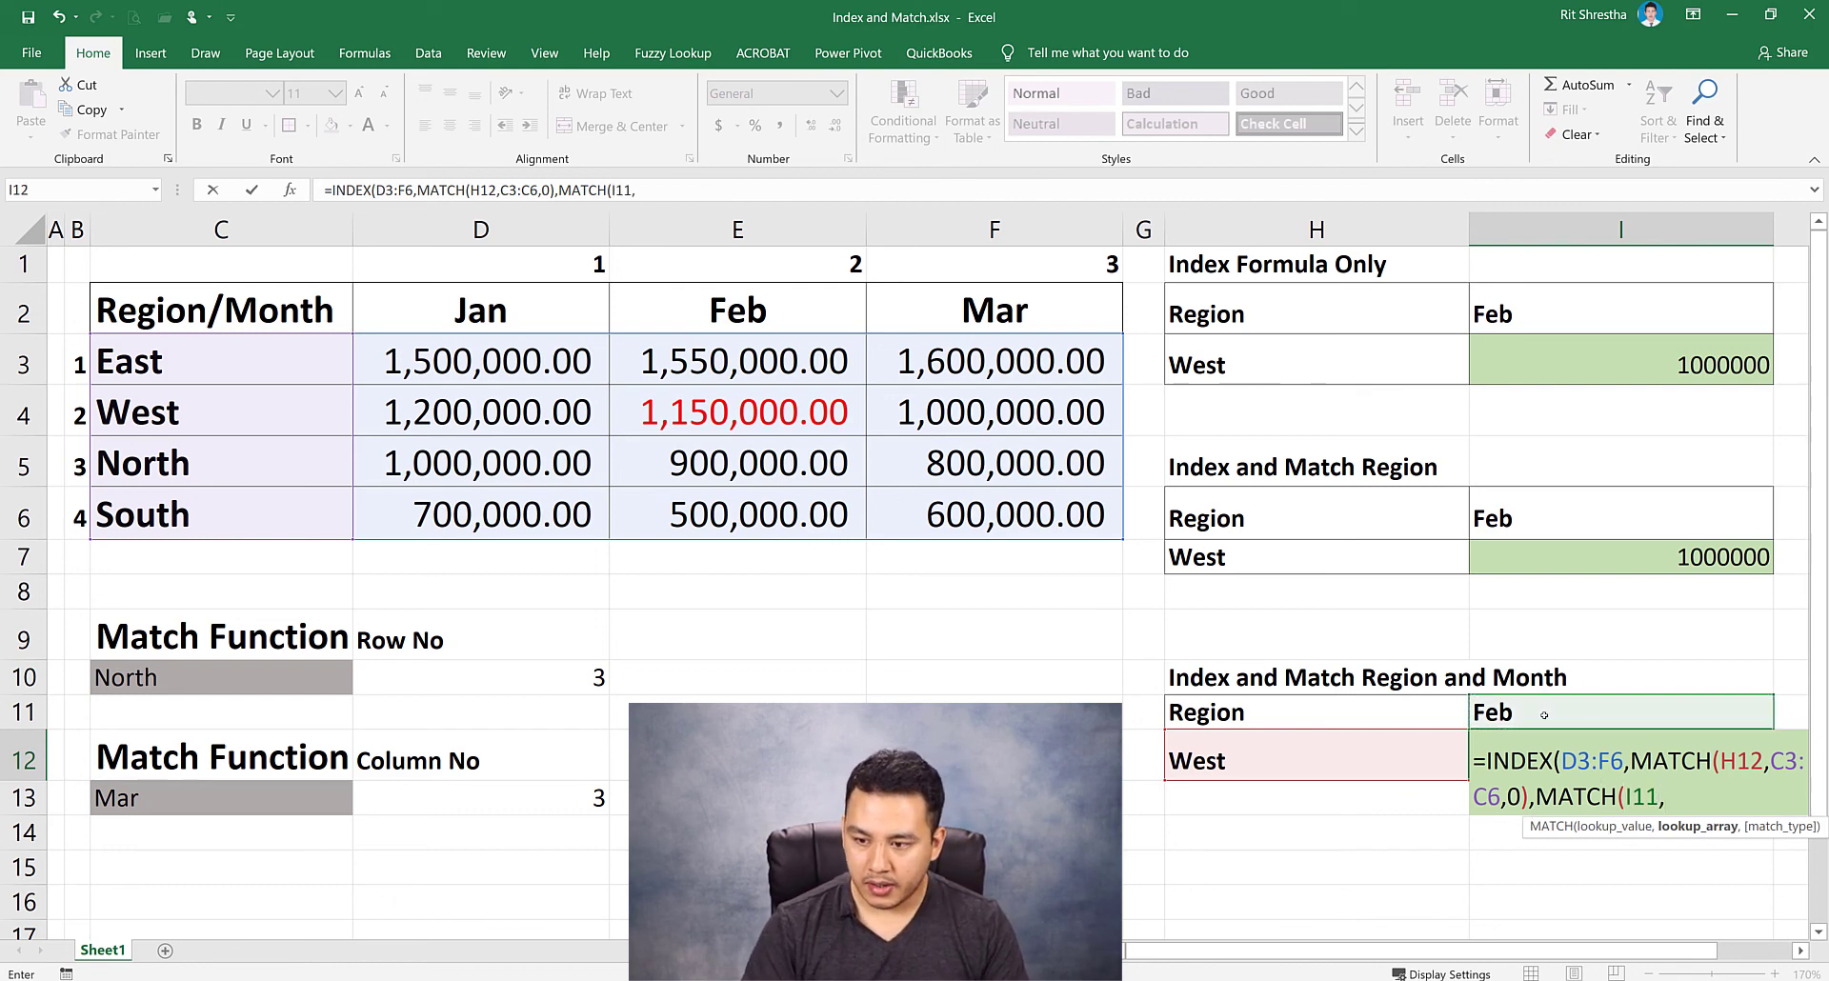
pyautogui.moveTo(476, 314); pyautogui.dragTo(984, 307)
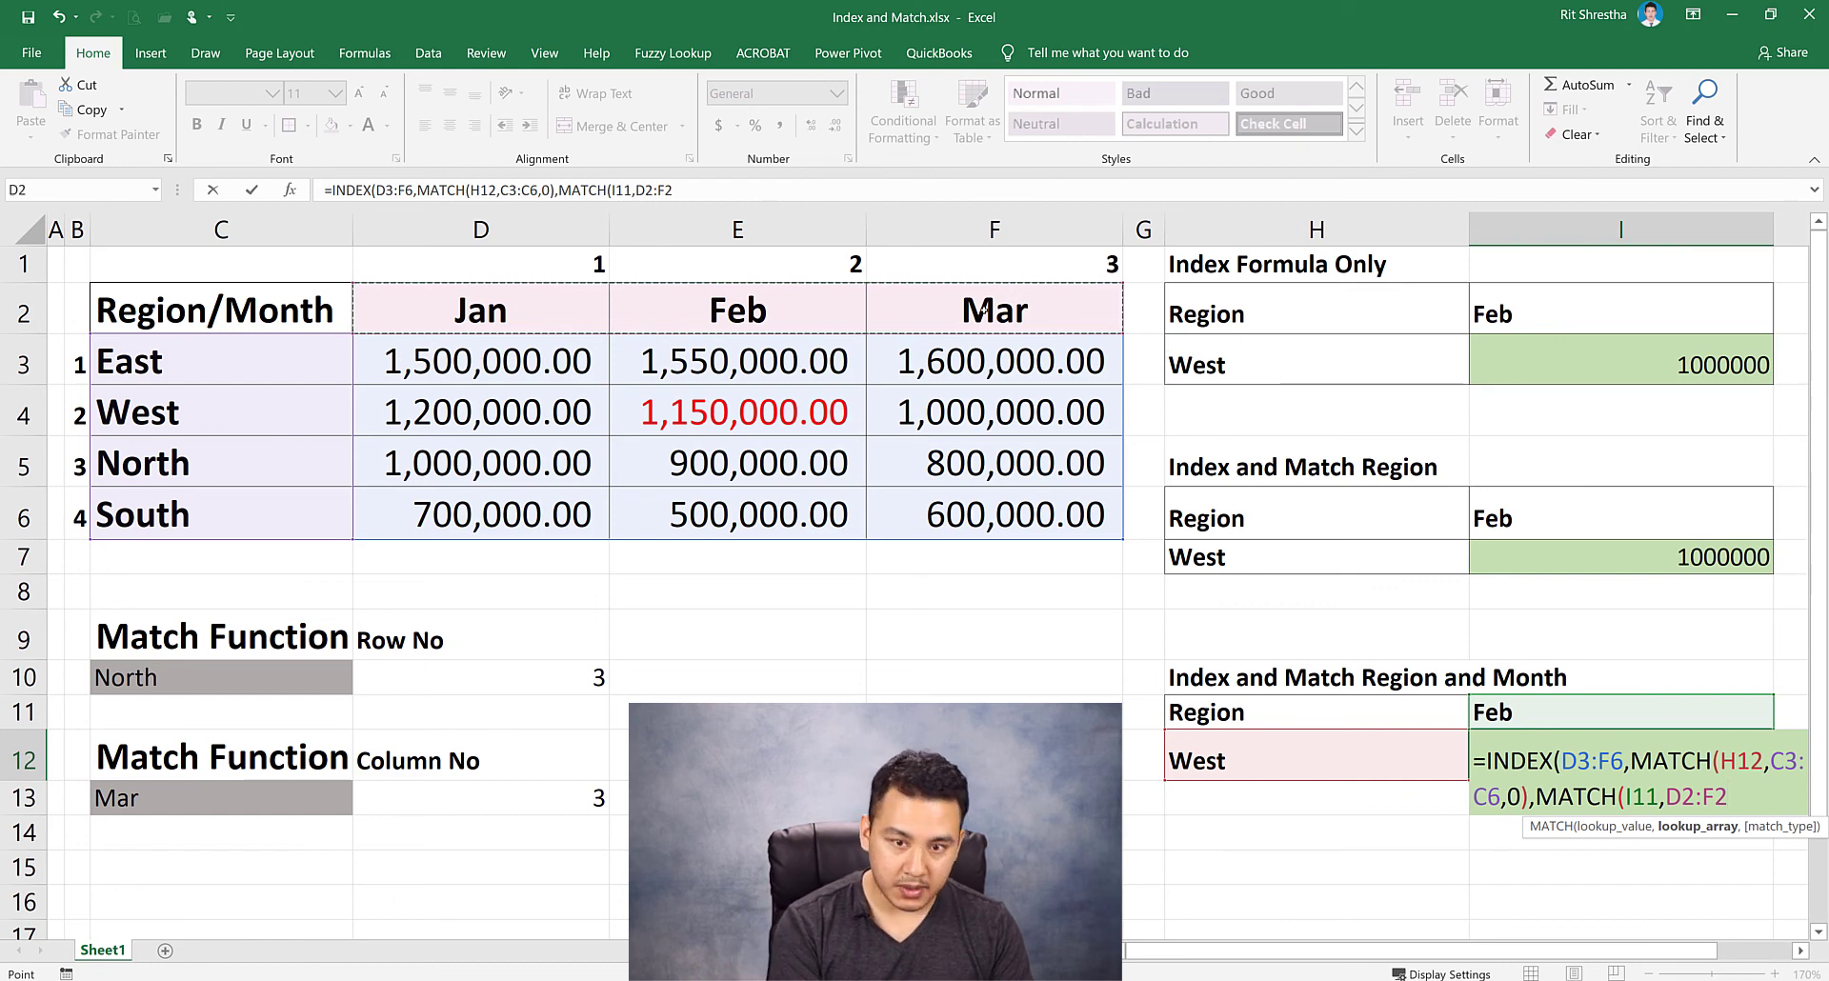
pyautogui.write(',0')
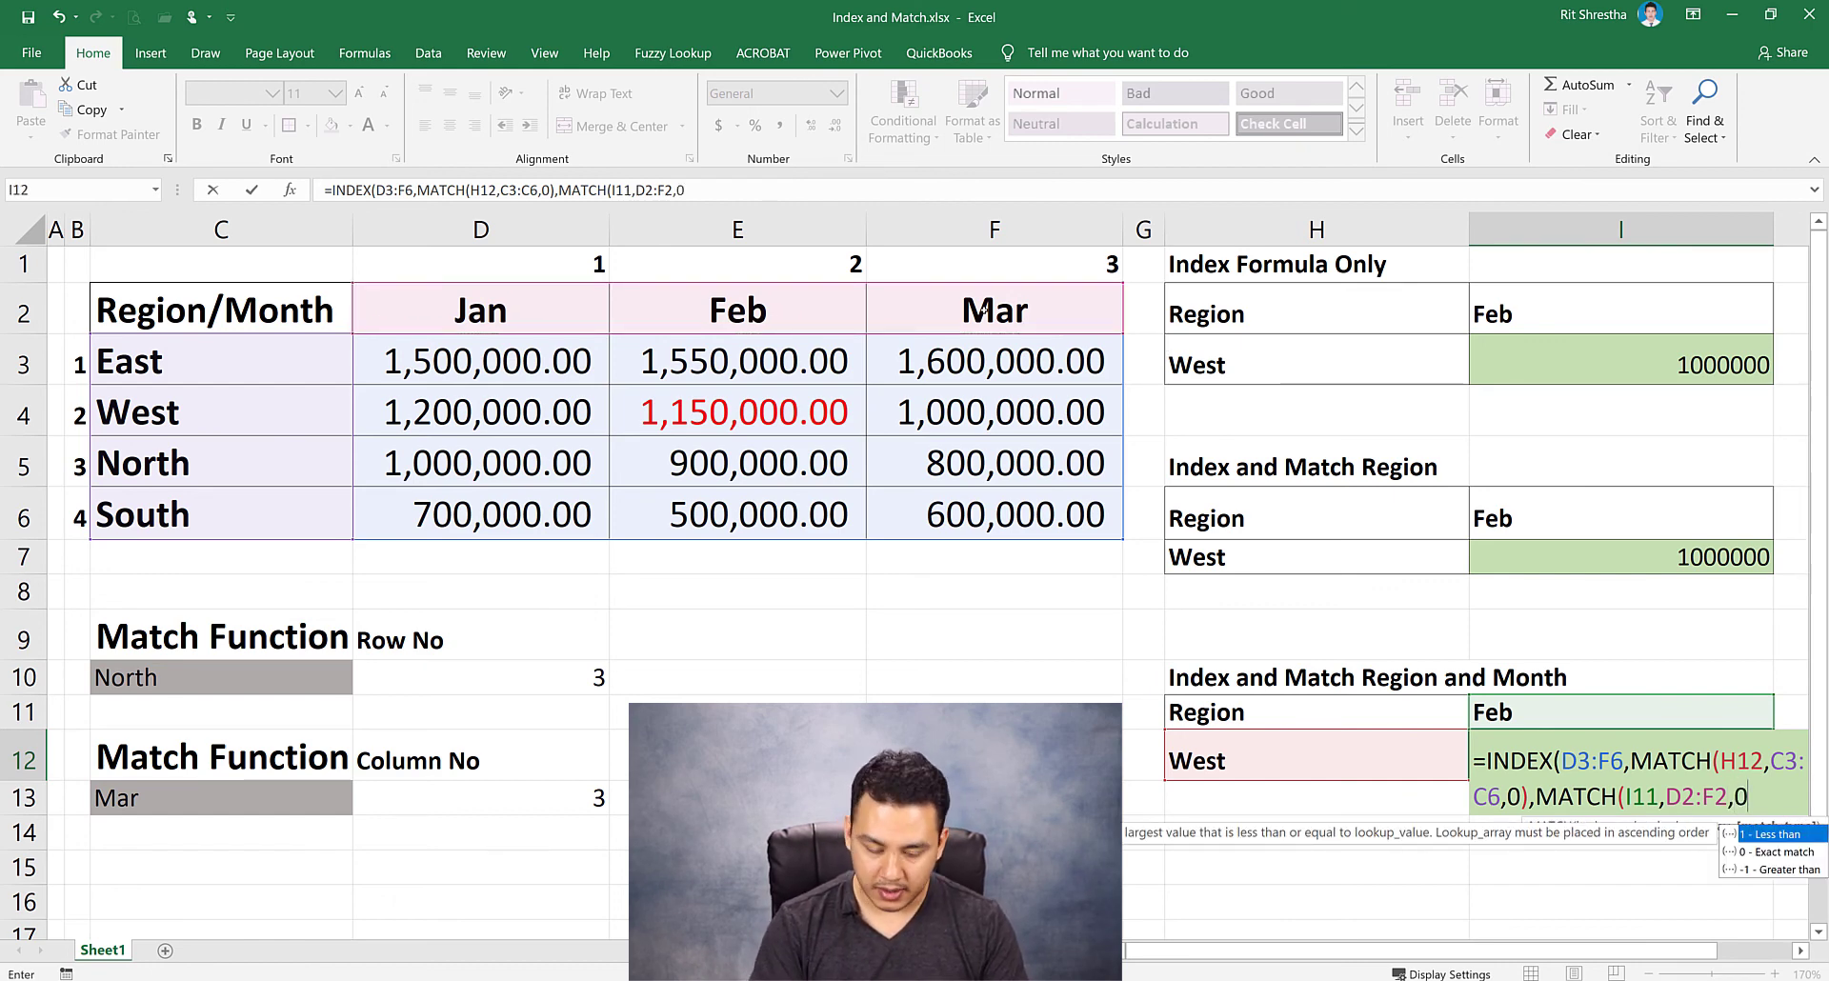
pyautogui.write(')')
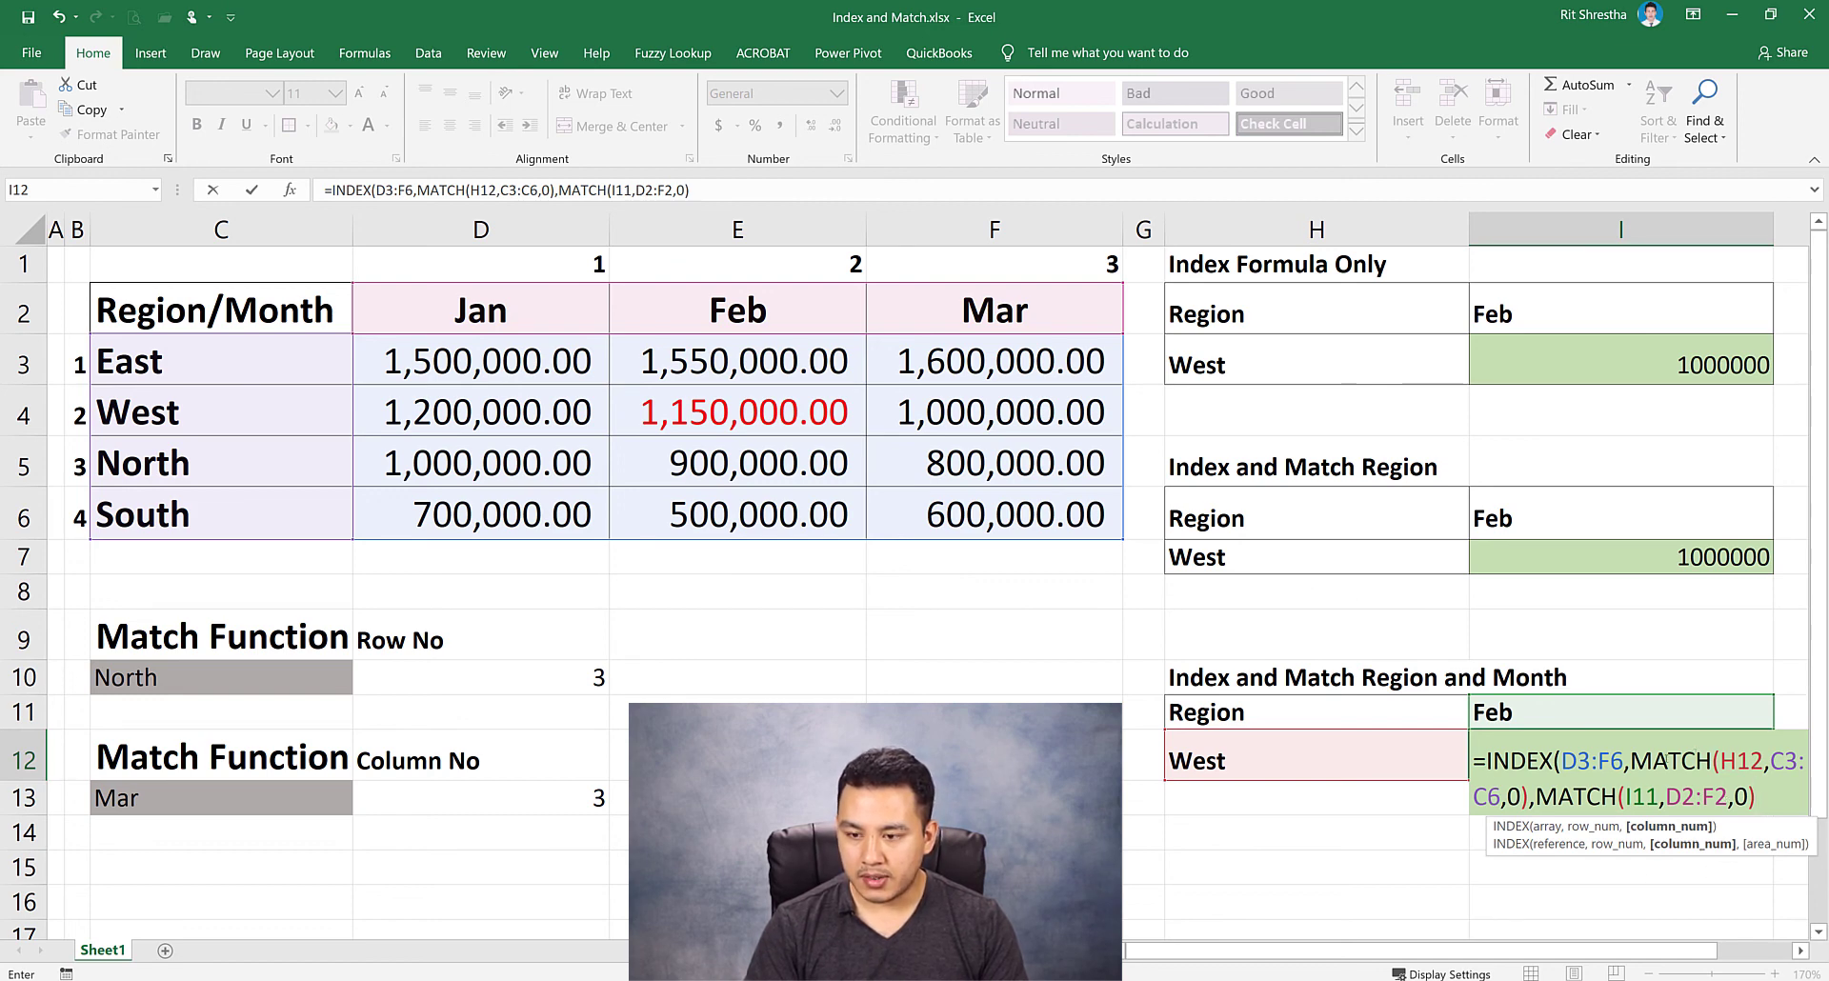
pyautogui.press('Return')
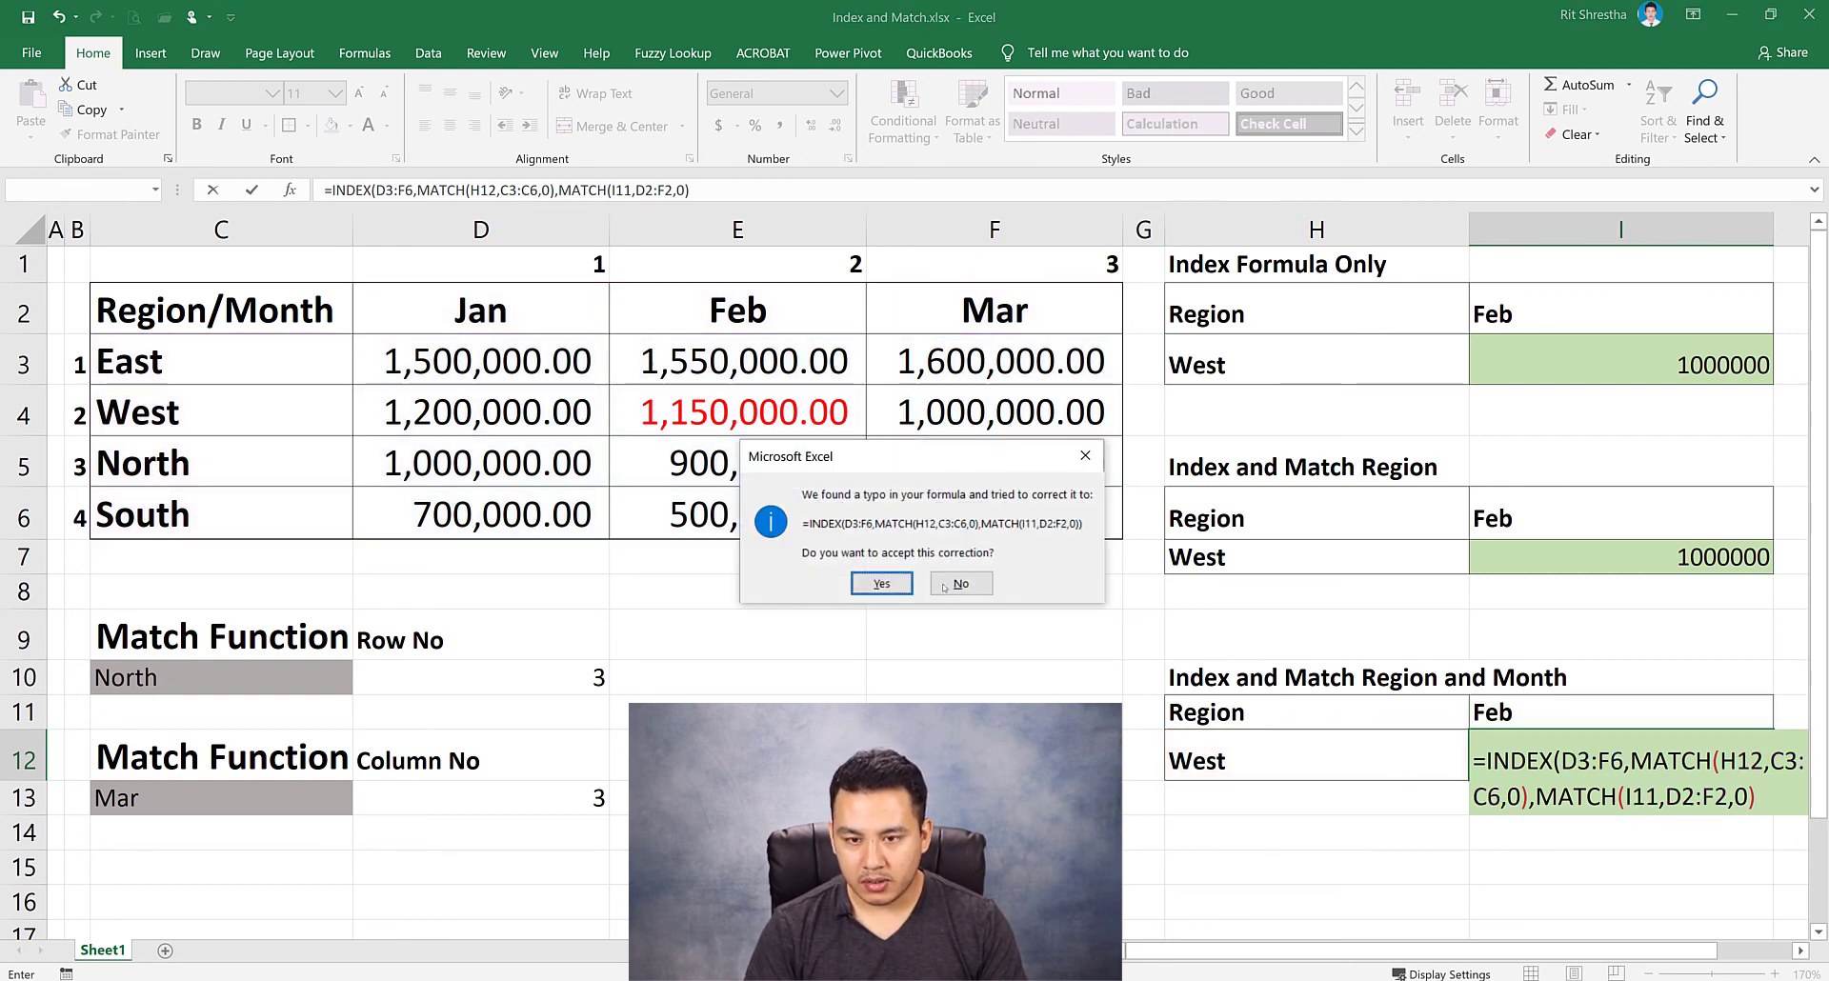
pyautogui.press('Return')
pyautogui.click(1682, 759)
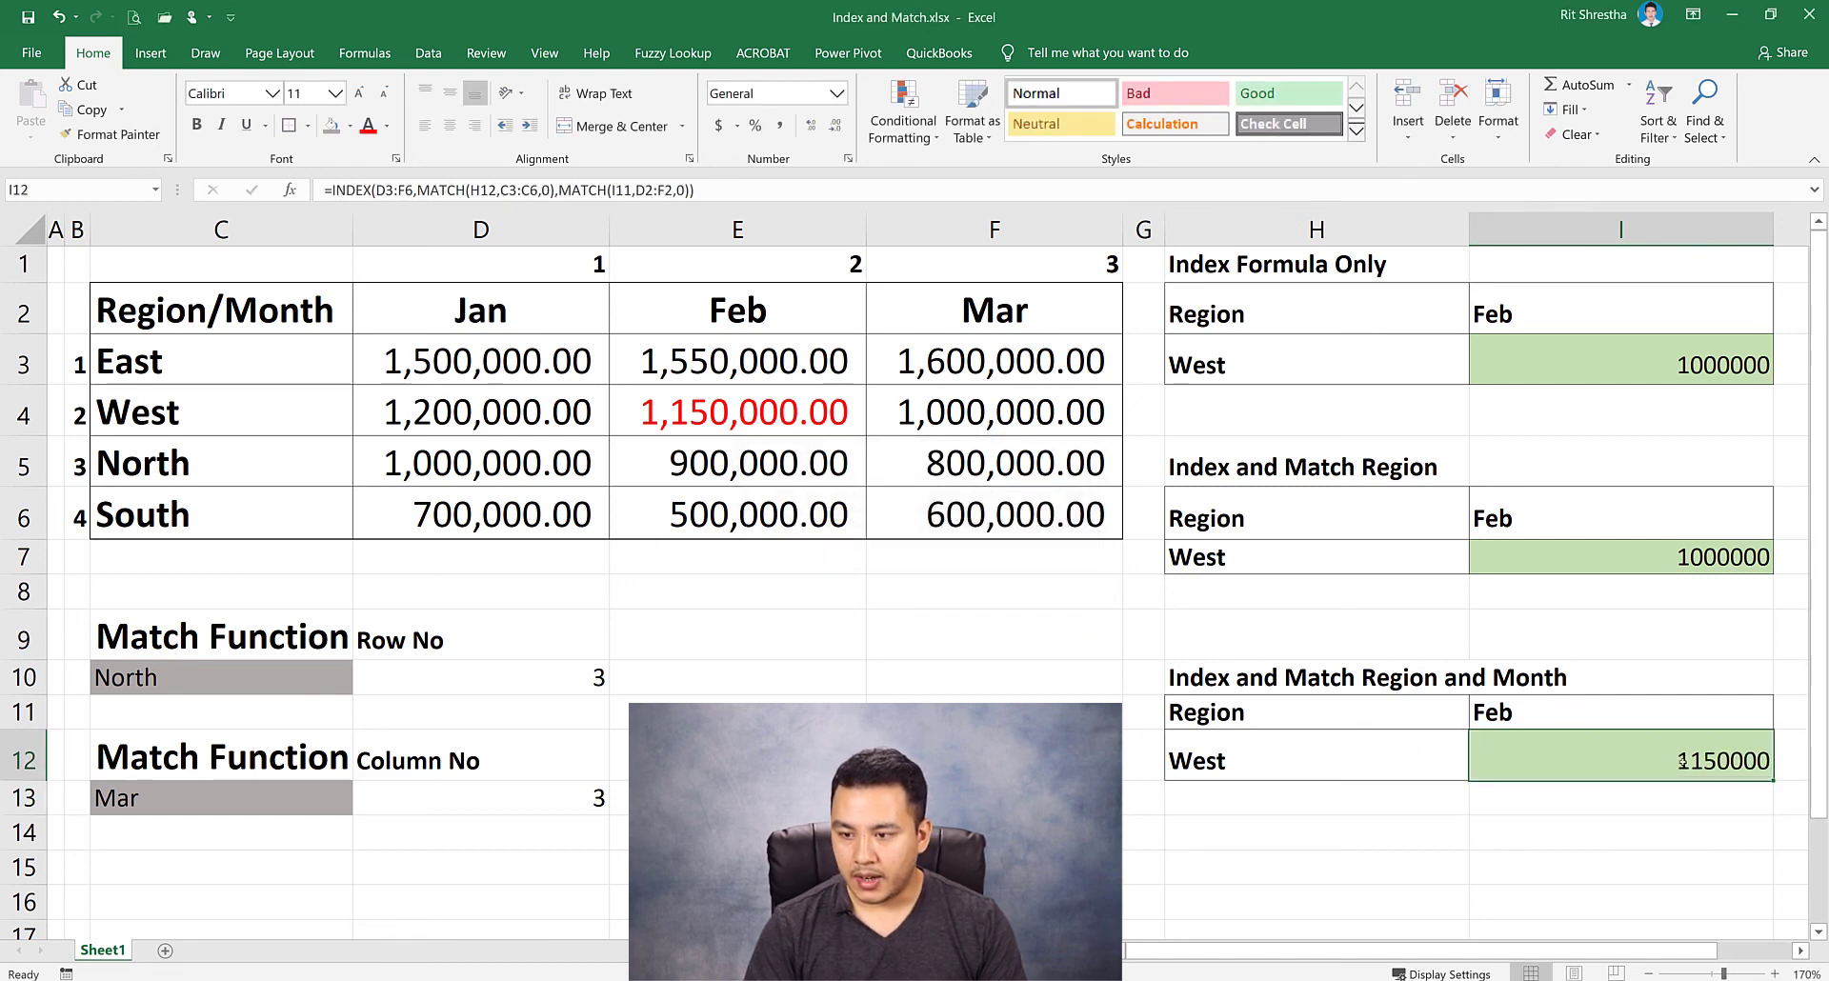
# Change the month in I11 of the Index and Match Region and Month block to Mar.
pyautogui.click(1531, 710)
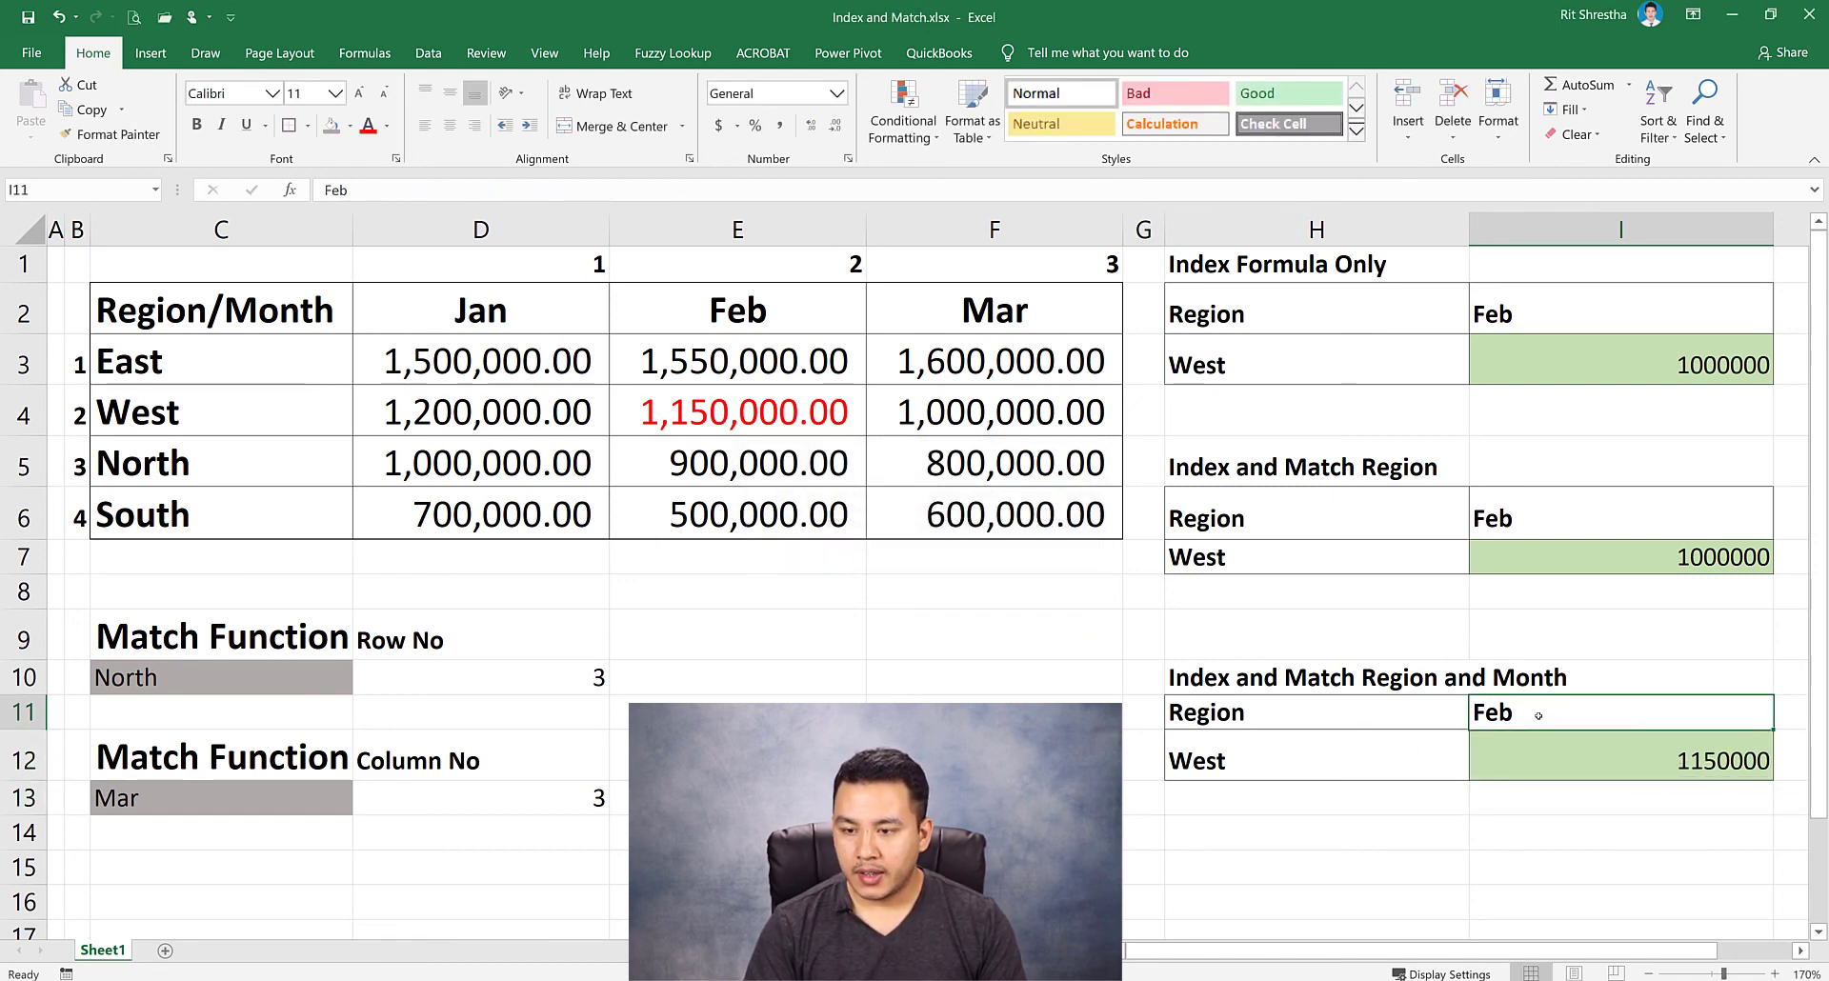
pyautogui.doubleClick(1538, 715)
pyautogui.press('BackSpace')
pyautogui.press('BackSpace')
pyautogui.press('BackSpace')
pyautogui.write('Mar')
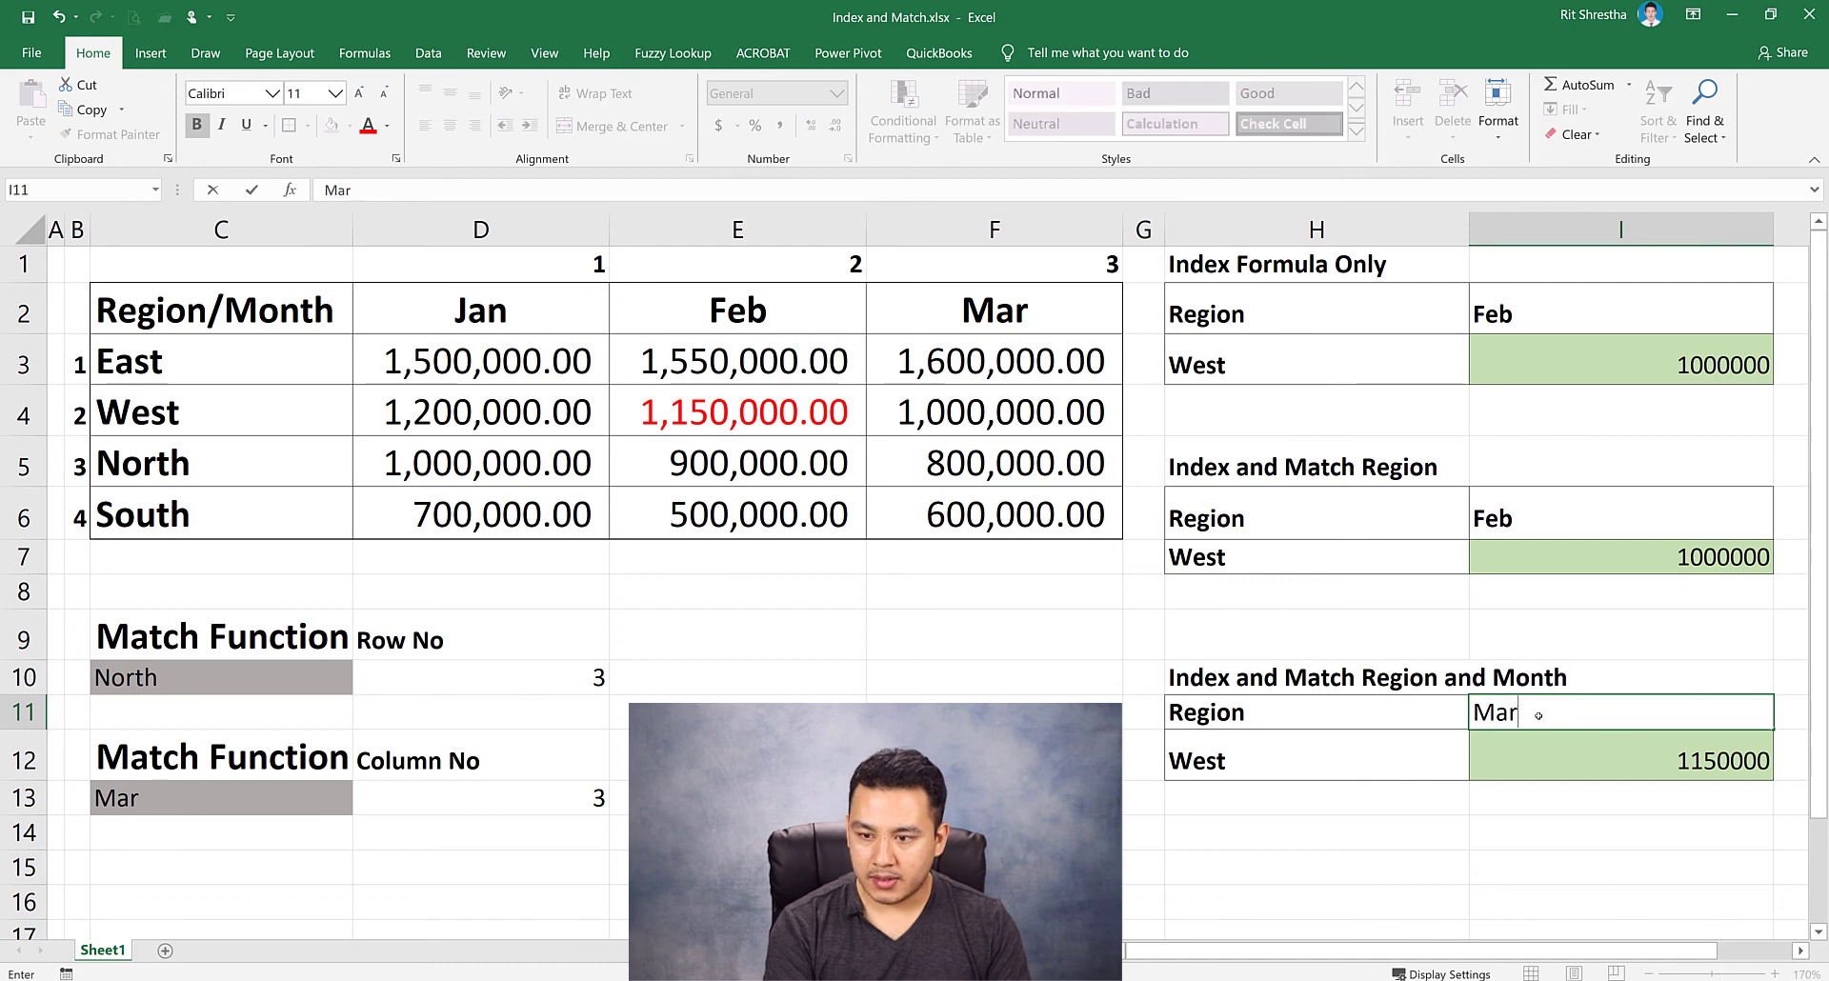
pyautogui.press('Return')
pyautogui.click(1541, 716)
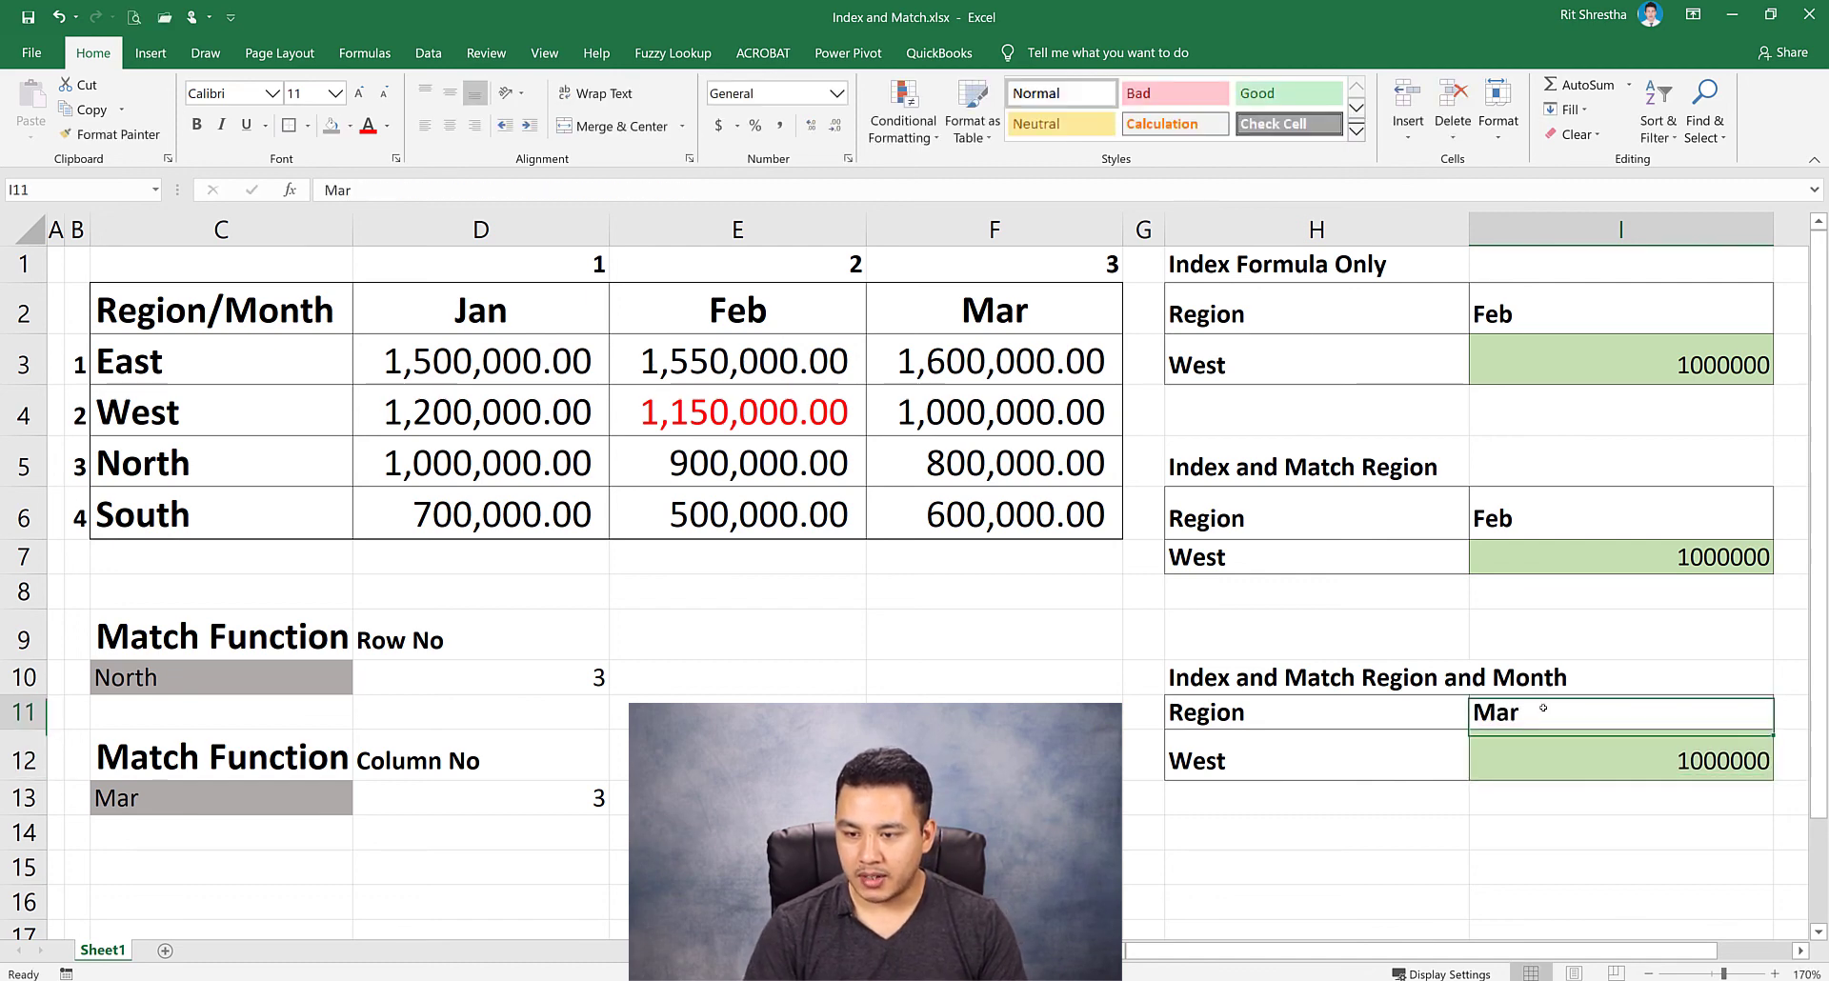
pyautogui.press('Return')
# Check the Mar heading, West's Mar sales and the West and North labels in the table, and select the region in H12.
pyautogui.click(1007, 318)
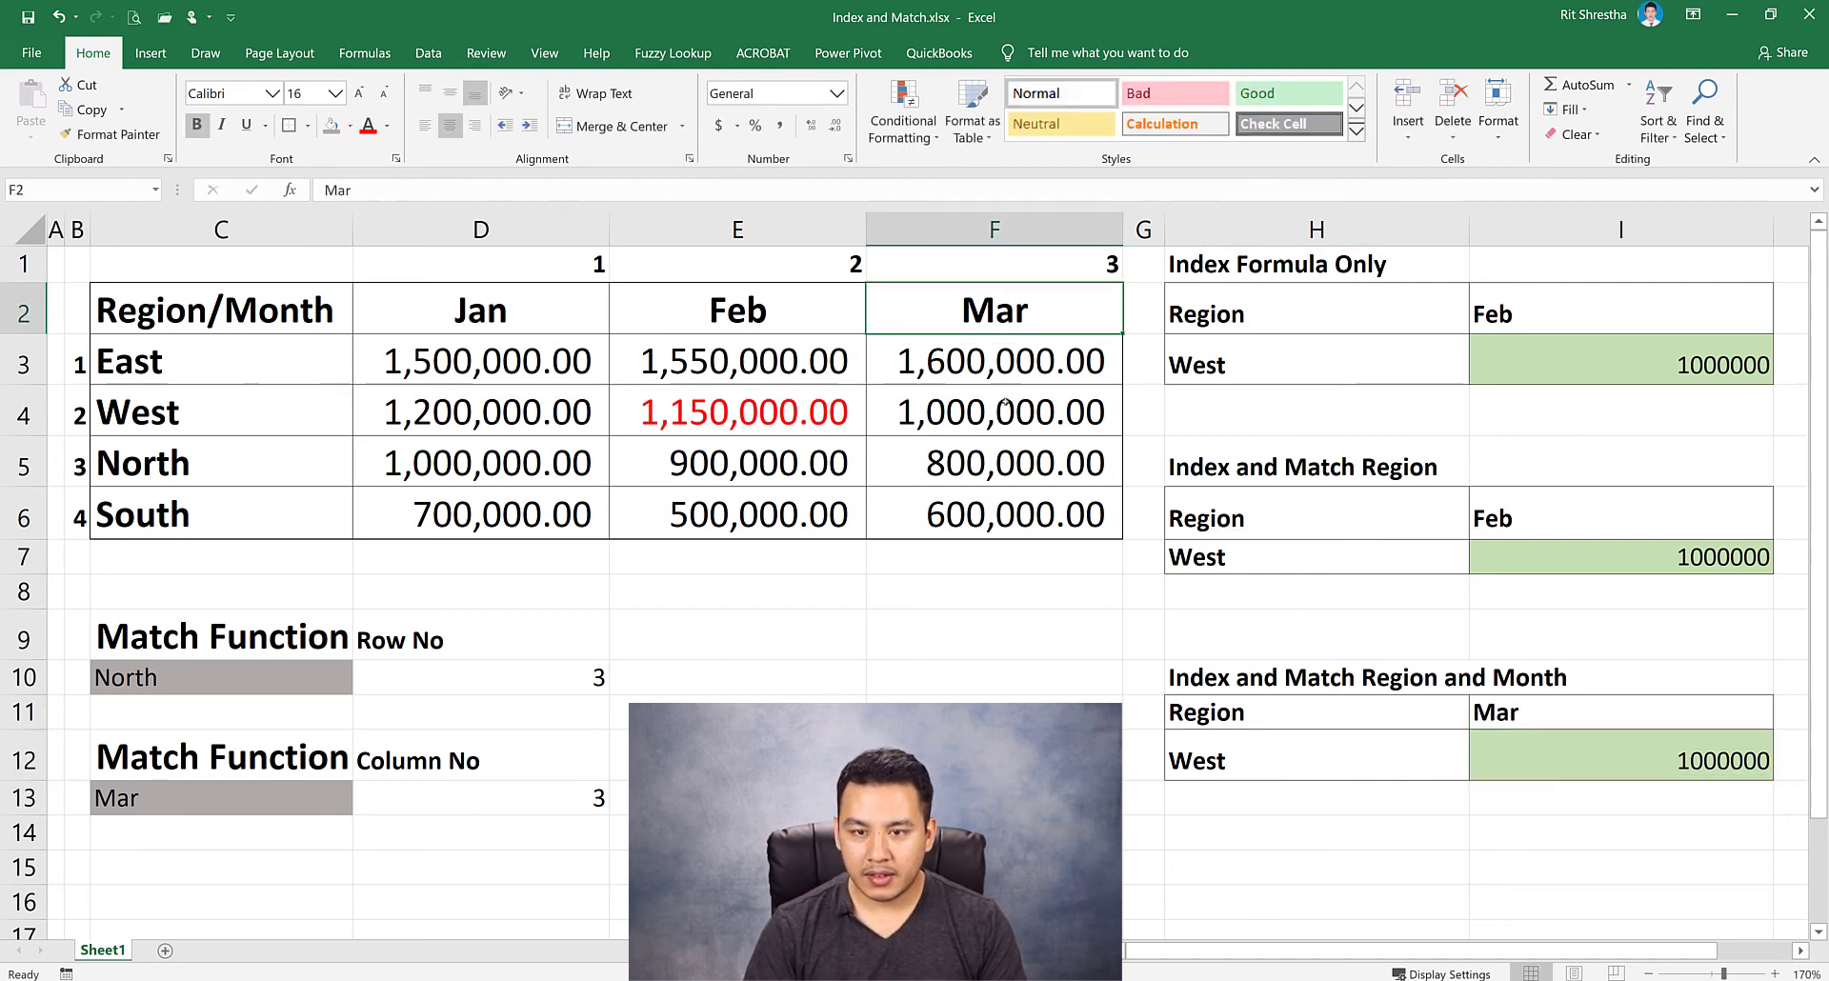
pyautogui.click(1006, 410)
pyautogui.click(177, 423)
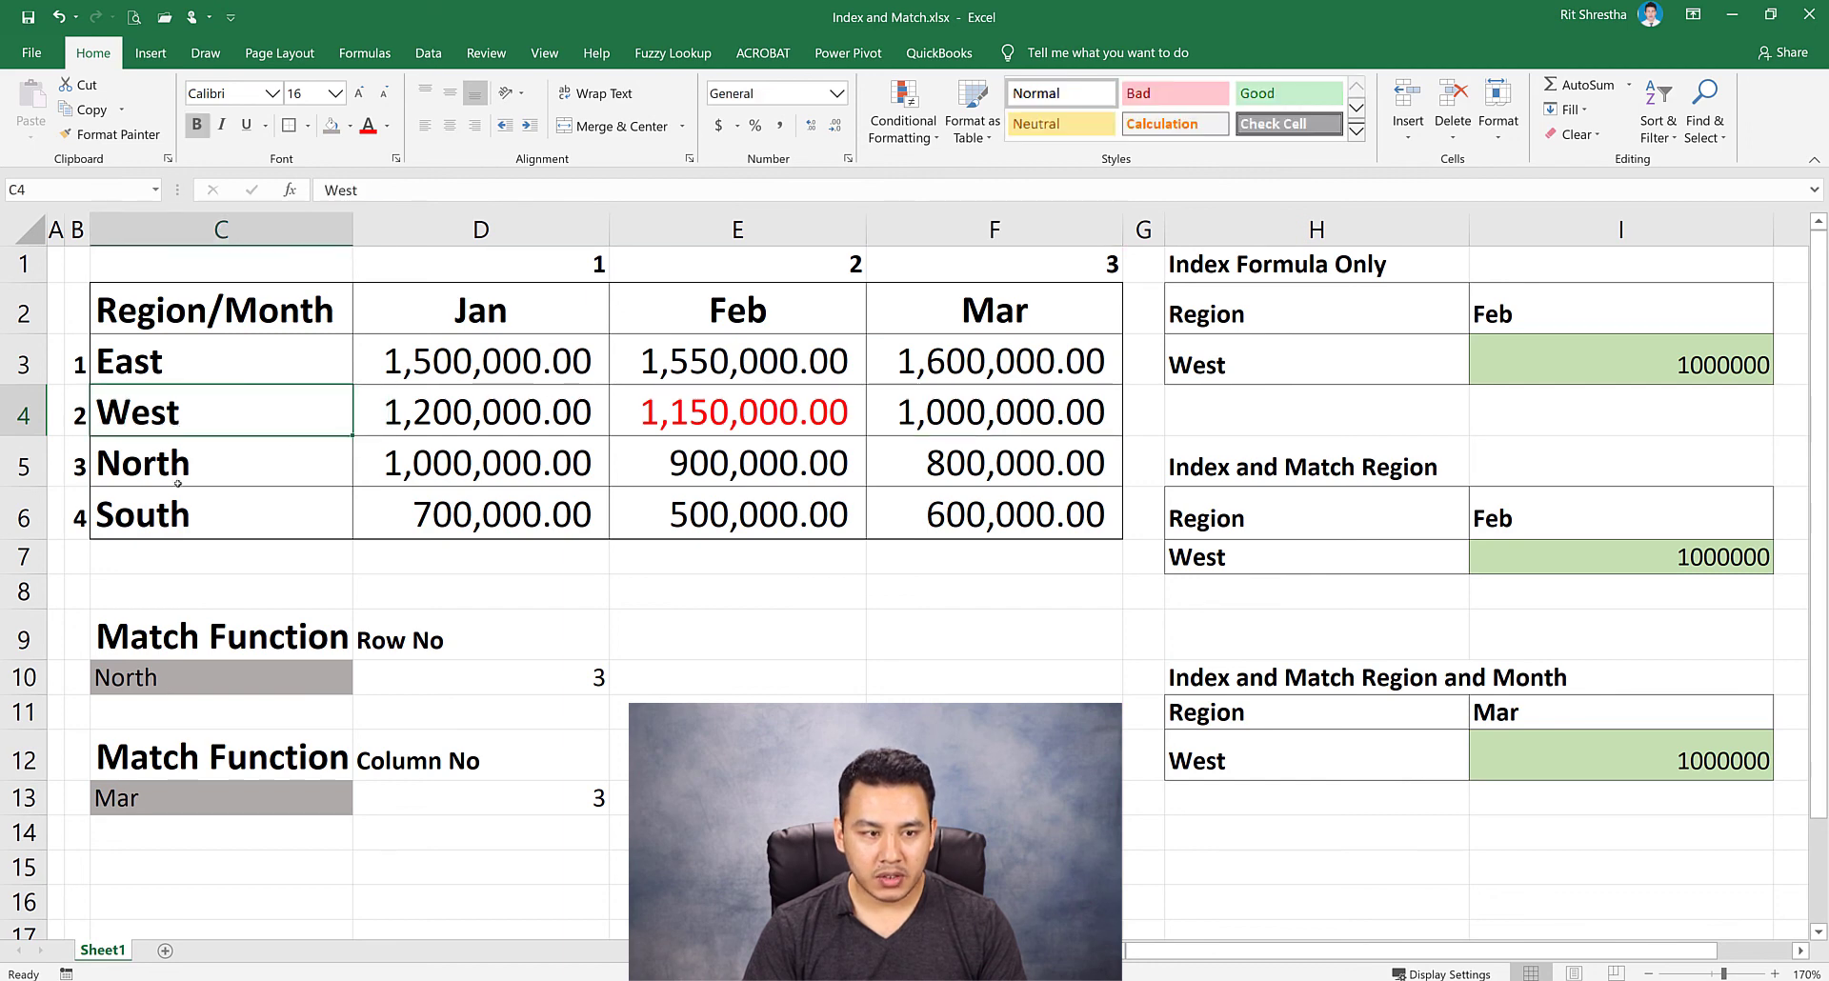
pyautogui.click(176, 476)
pyautogui.click(1292, 763)
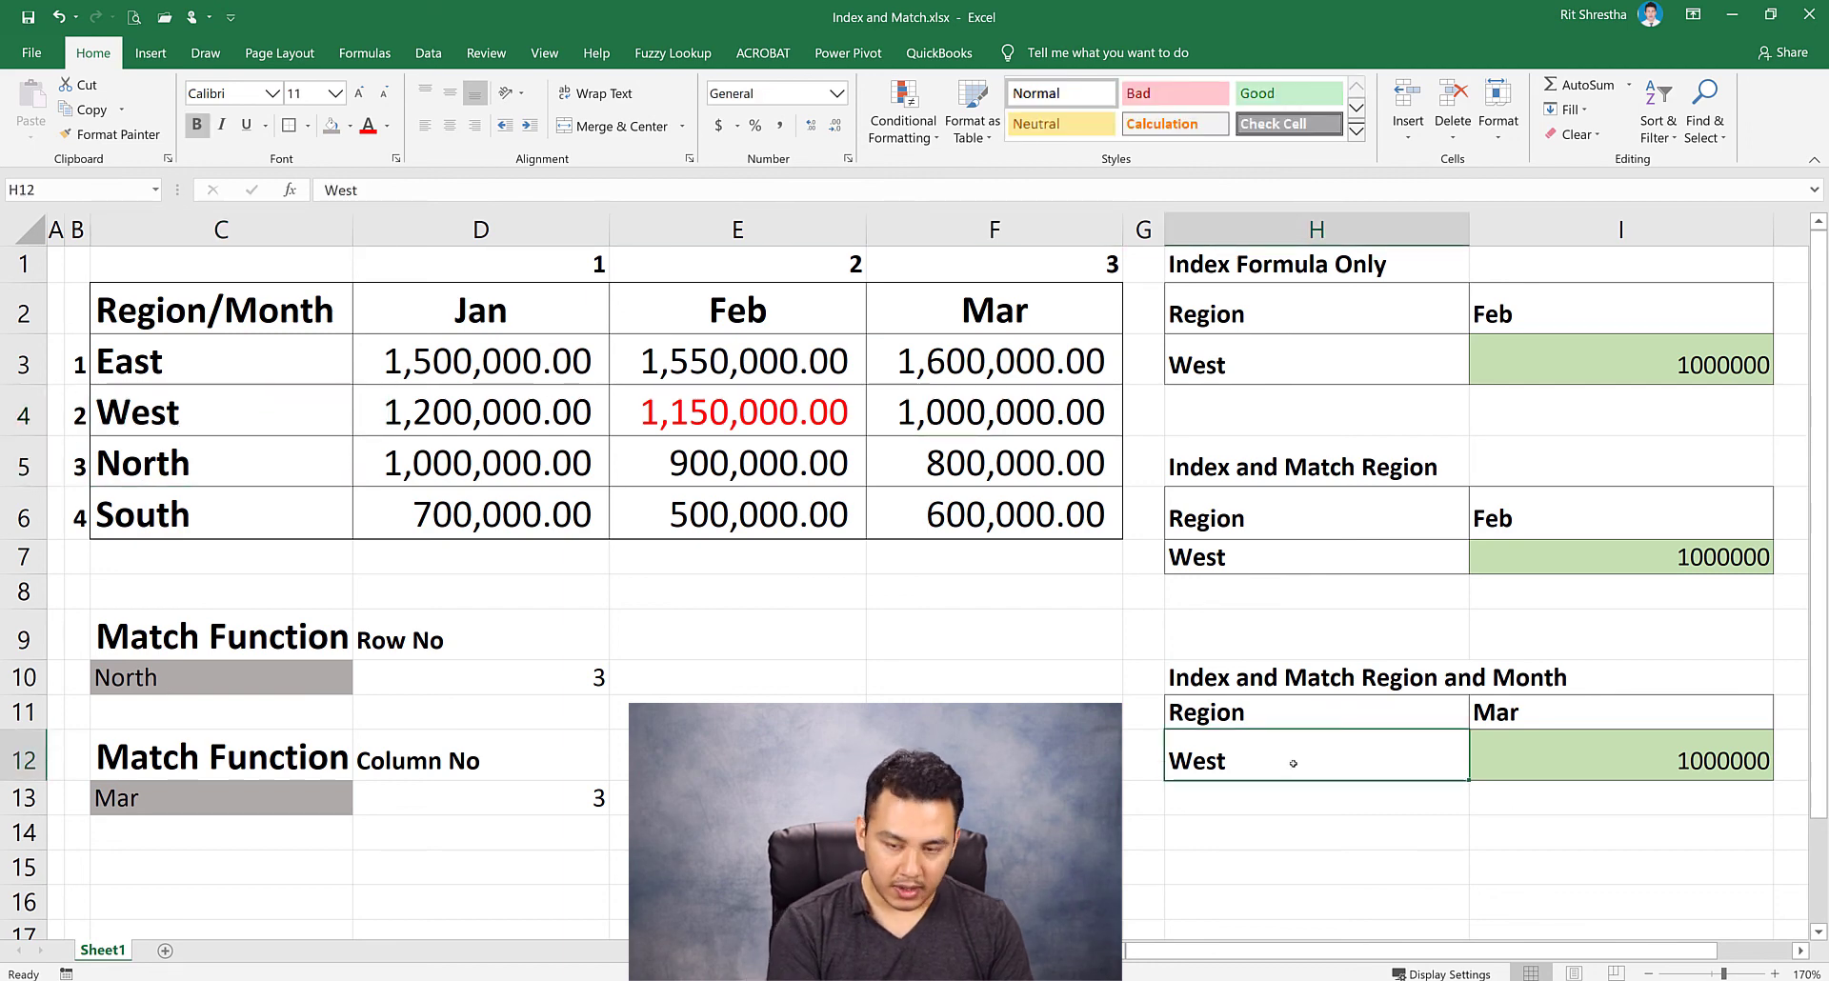
# Change the region in H12 to North and compare I12's result with North's Mar sales in the table.
pyautogui.write('North')
pyautogui.press('Return')
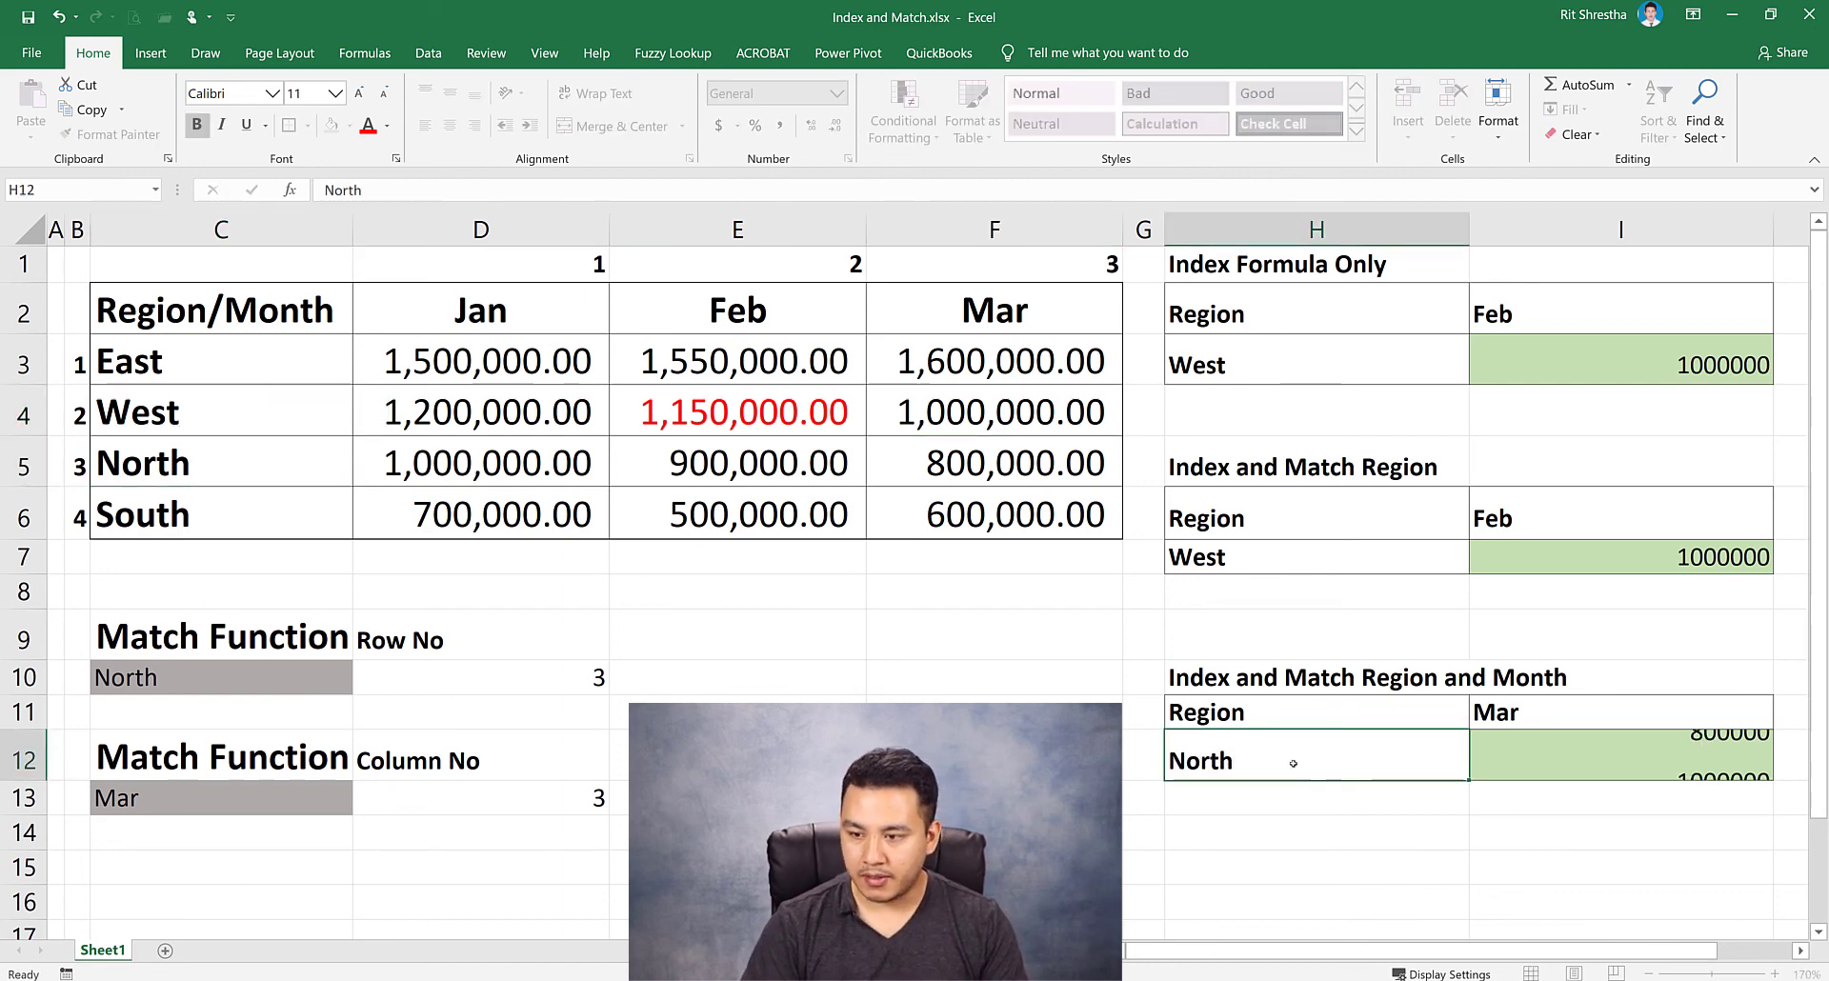
pyautogui.click(1689, 759)
pyautogui.click(991, 310)
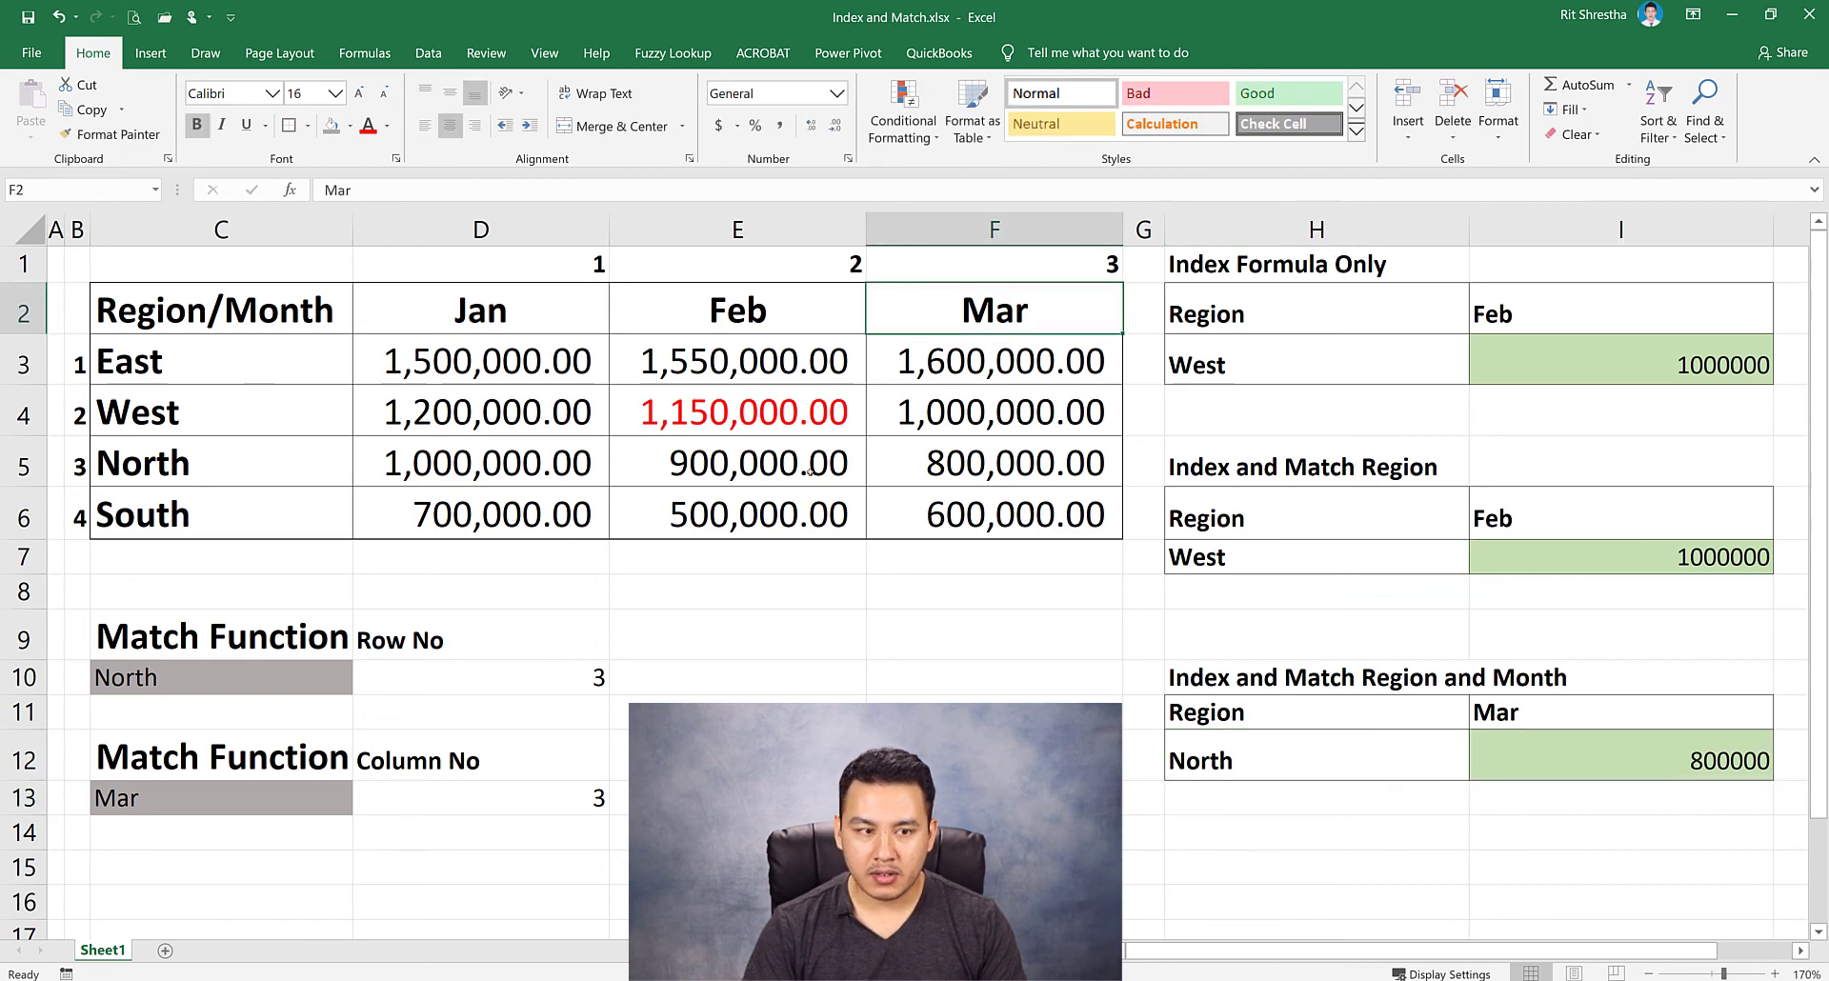
pyautogui.click(936, 479)
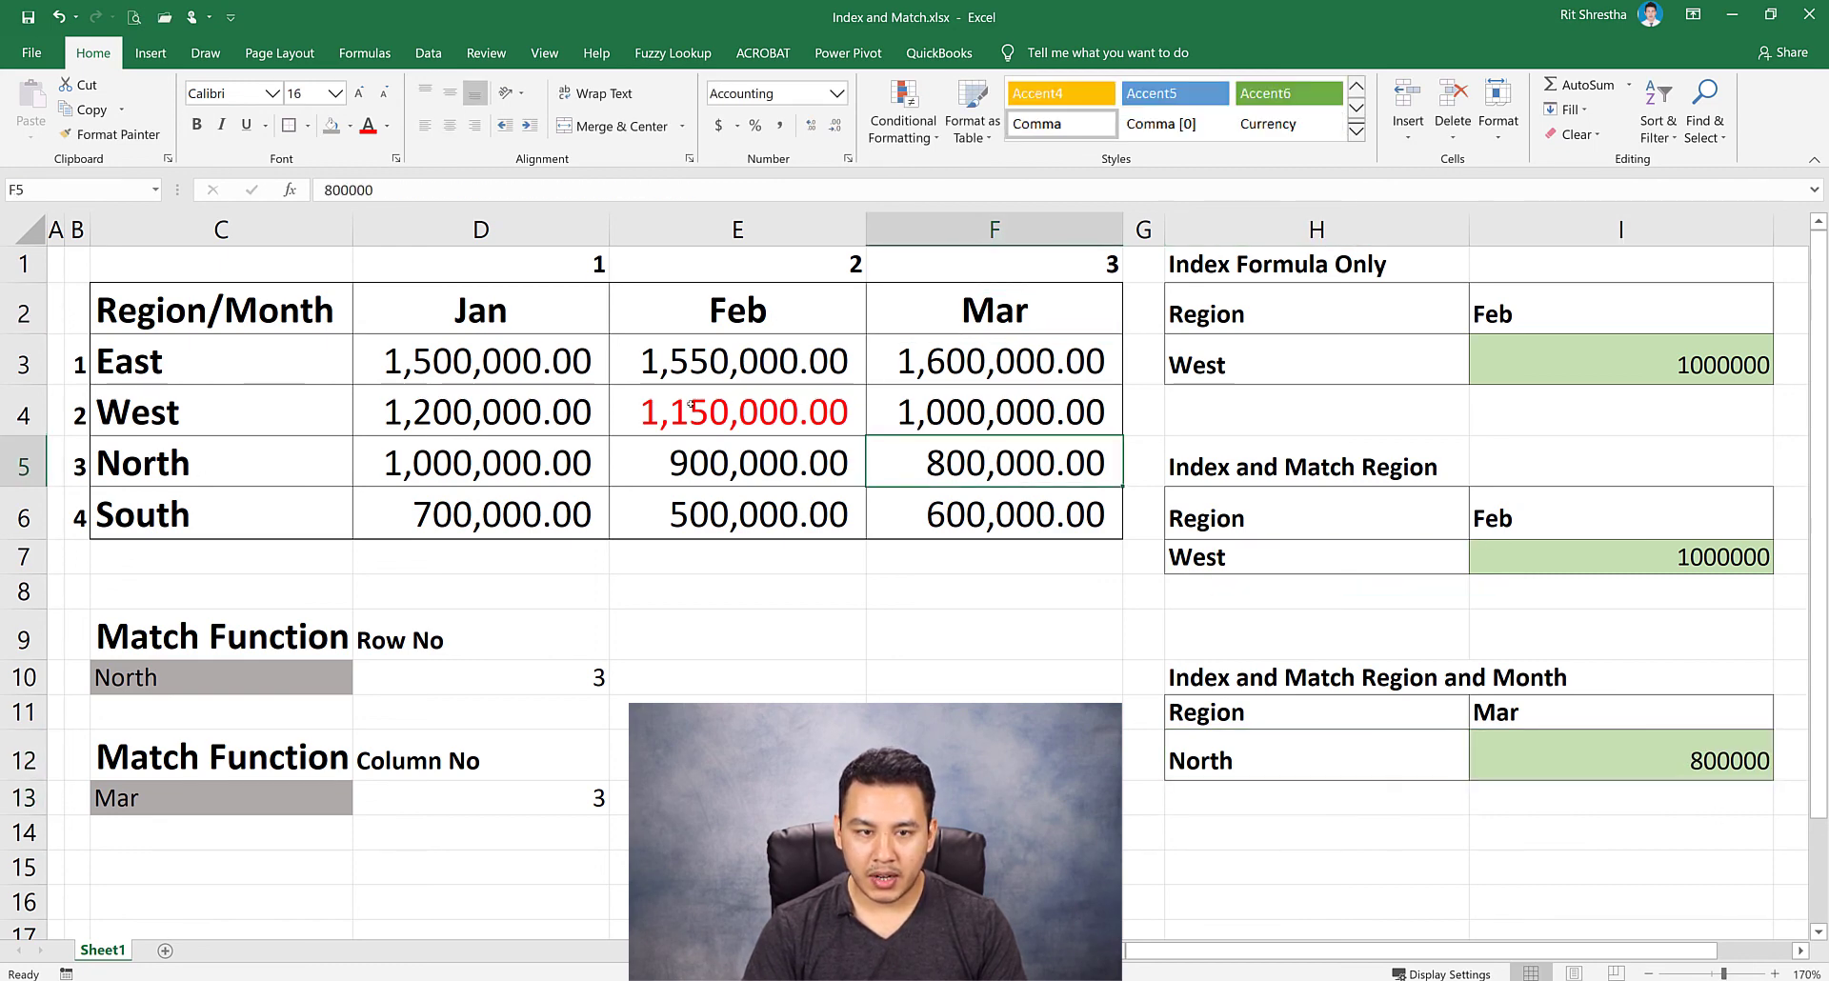
# Check the Jan heading and North's Jan sales in the table, and change the month in I11 to Jan.
pyautogui.click(481, 310)
pyautogui.click(481, 463)
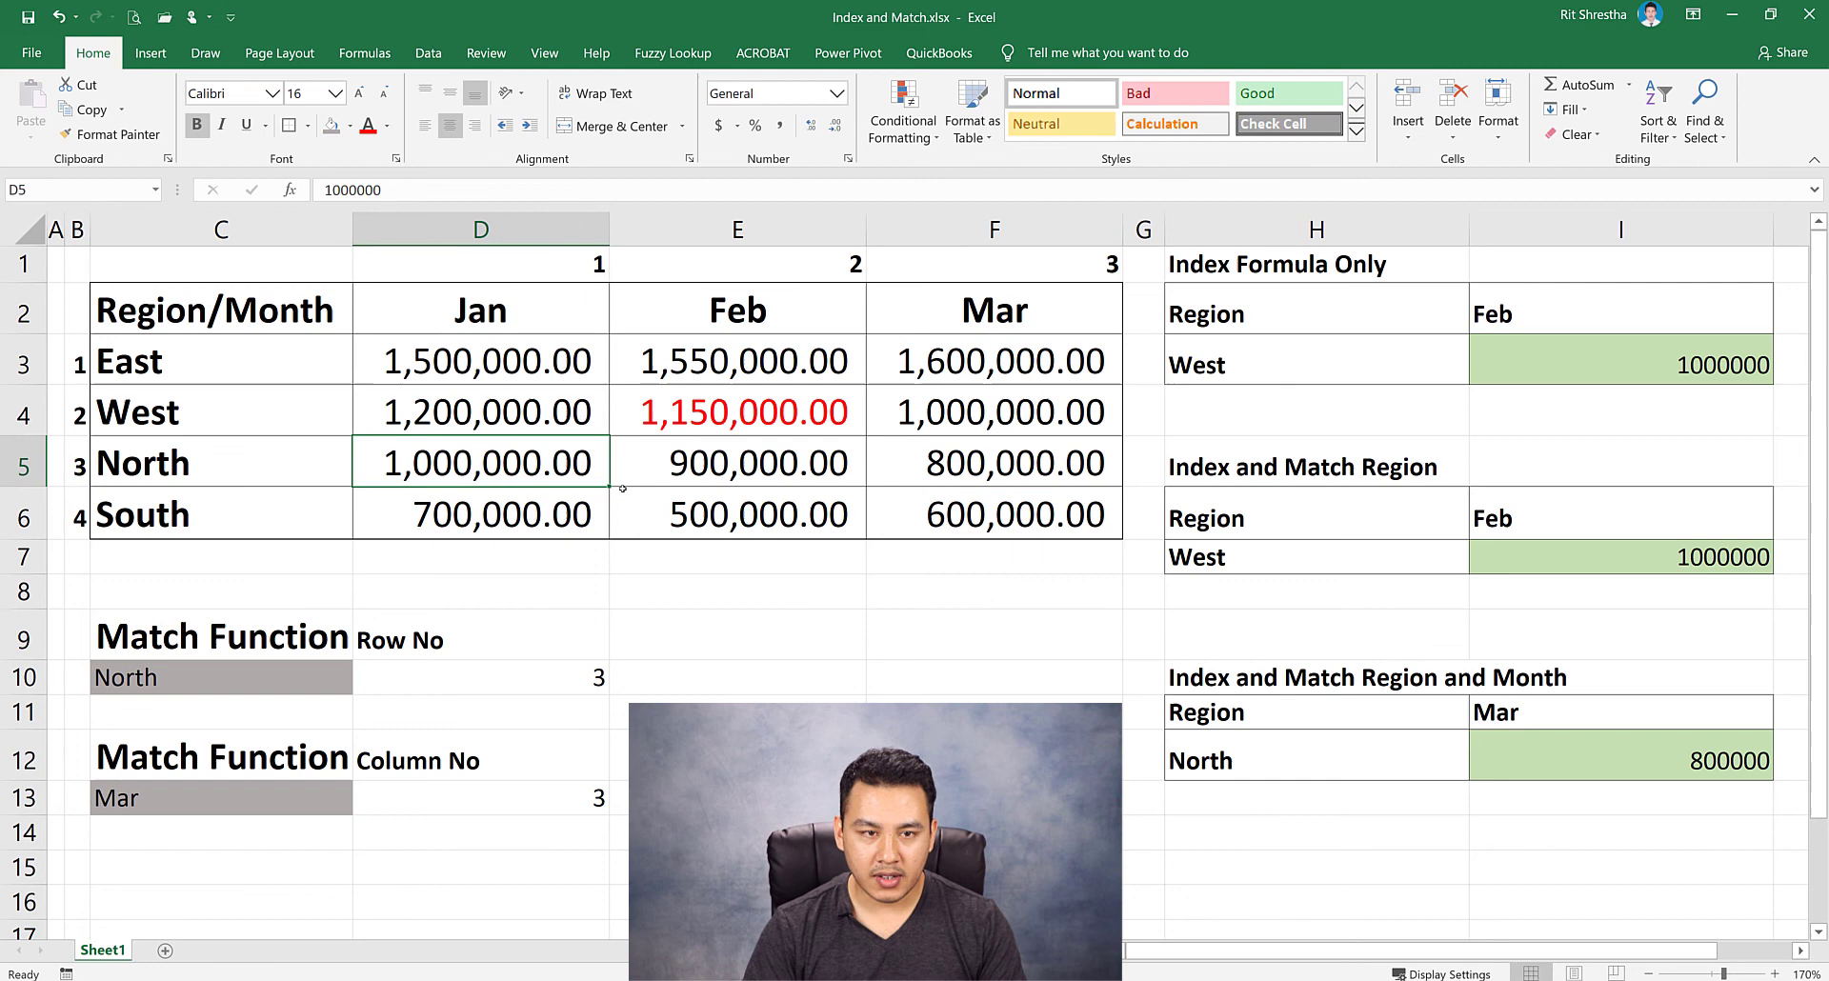
pyautogui.click(1564, 699)
pyautogui.write('Jan')
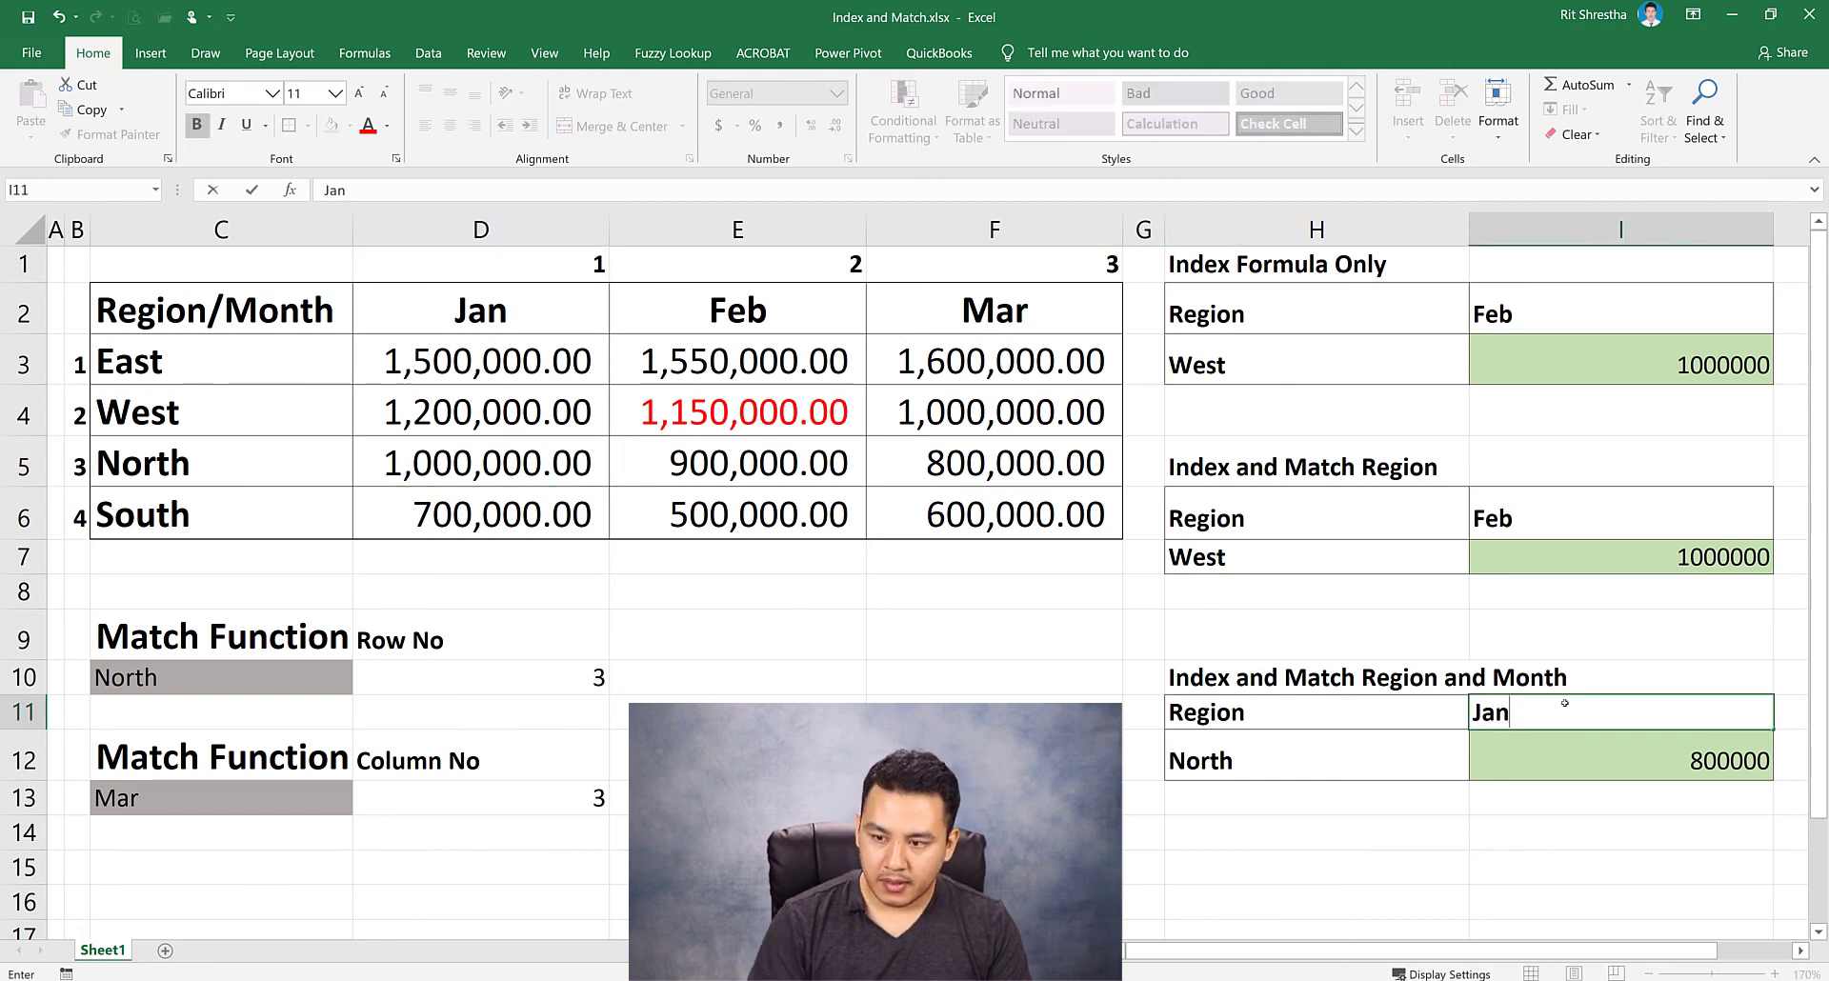
pyautogui.press('Return')
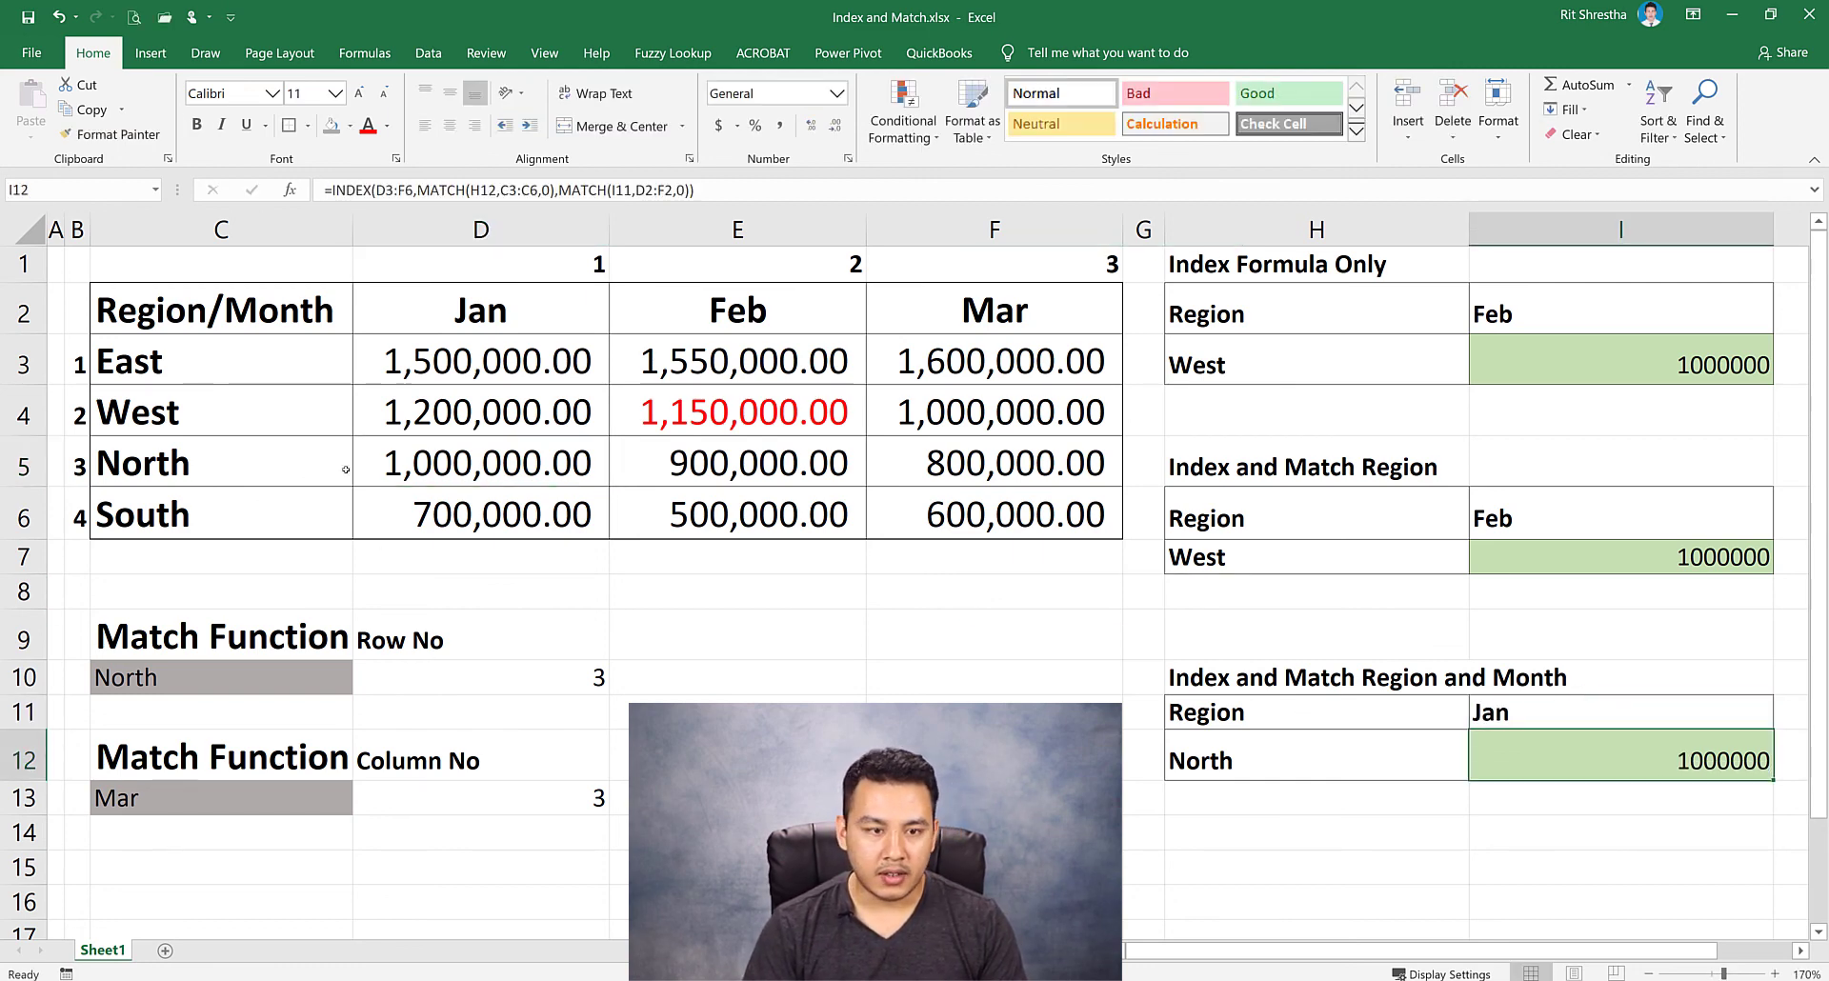